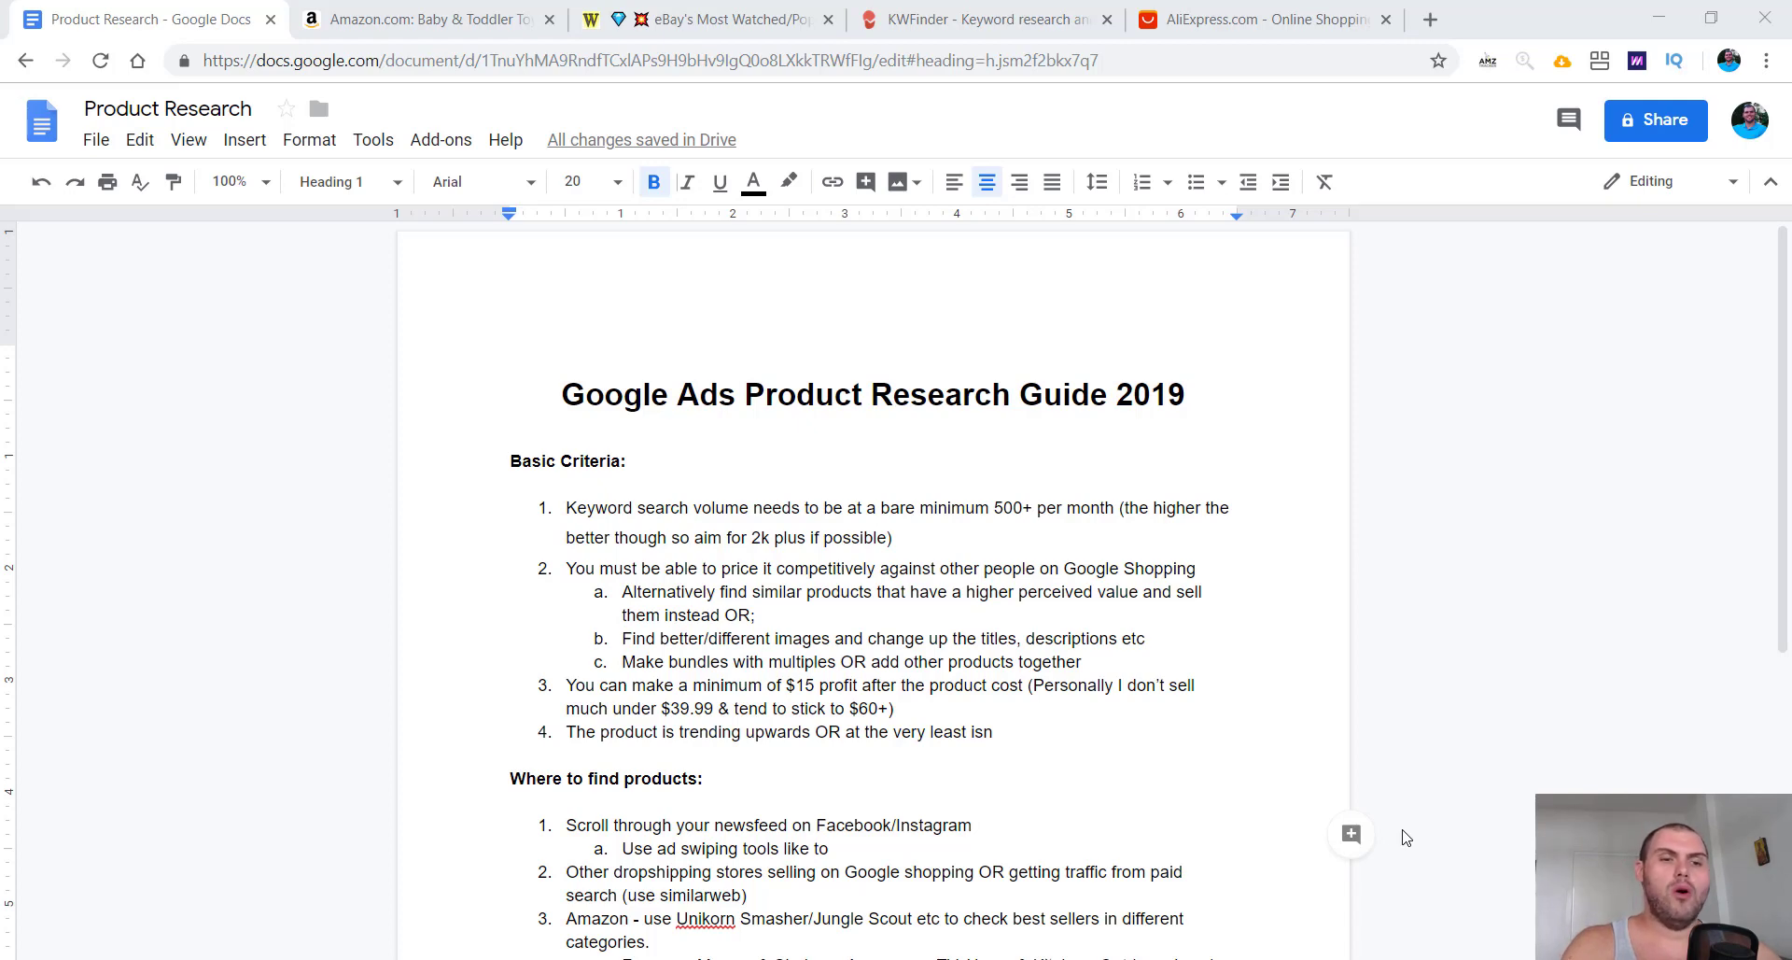
Step: Complete list item 4 by typing 'in a down trend' after 'isnt'
scroll(1345, 796, down, 5)
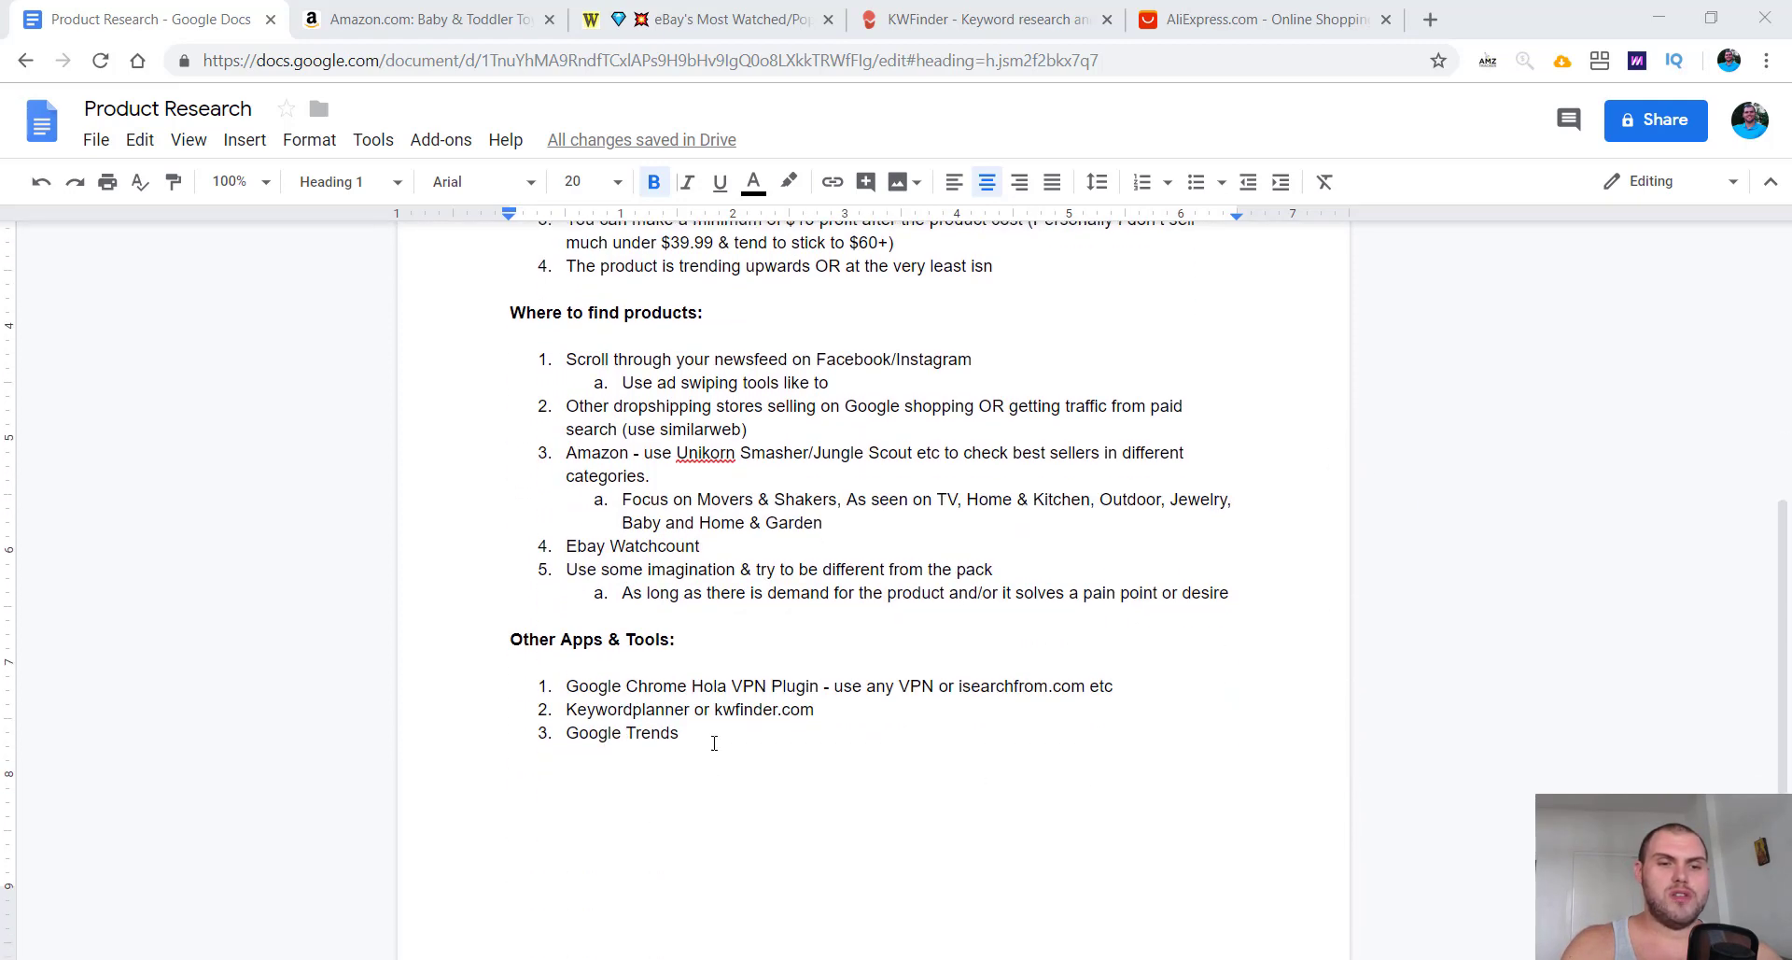
click(748, 713)
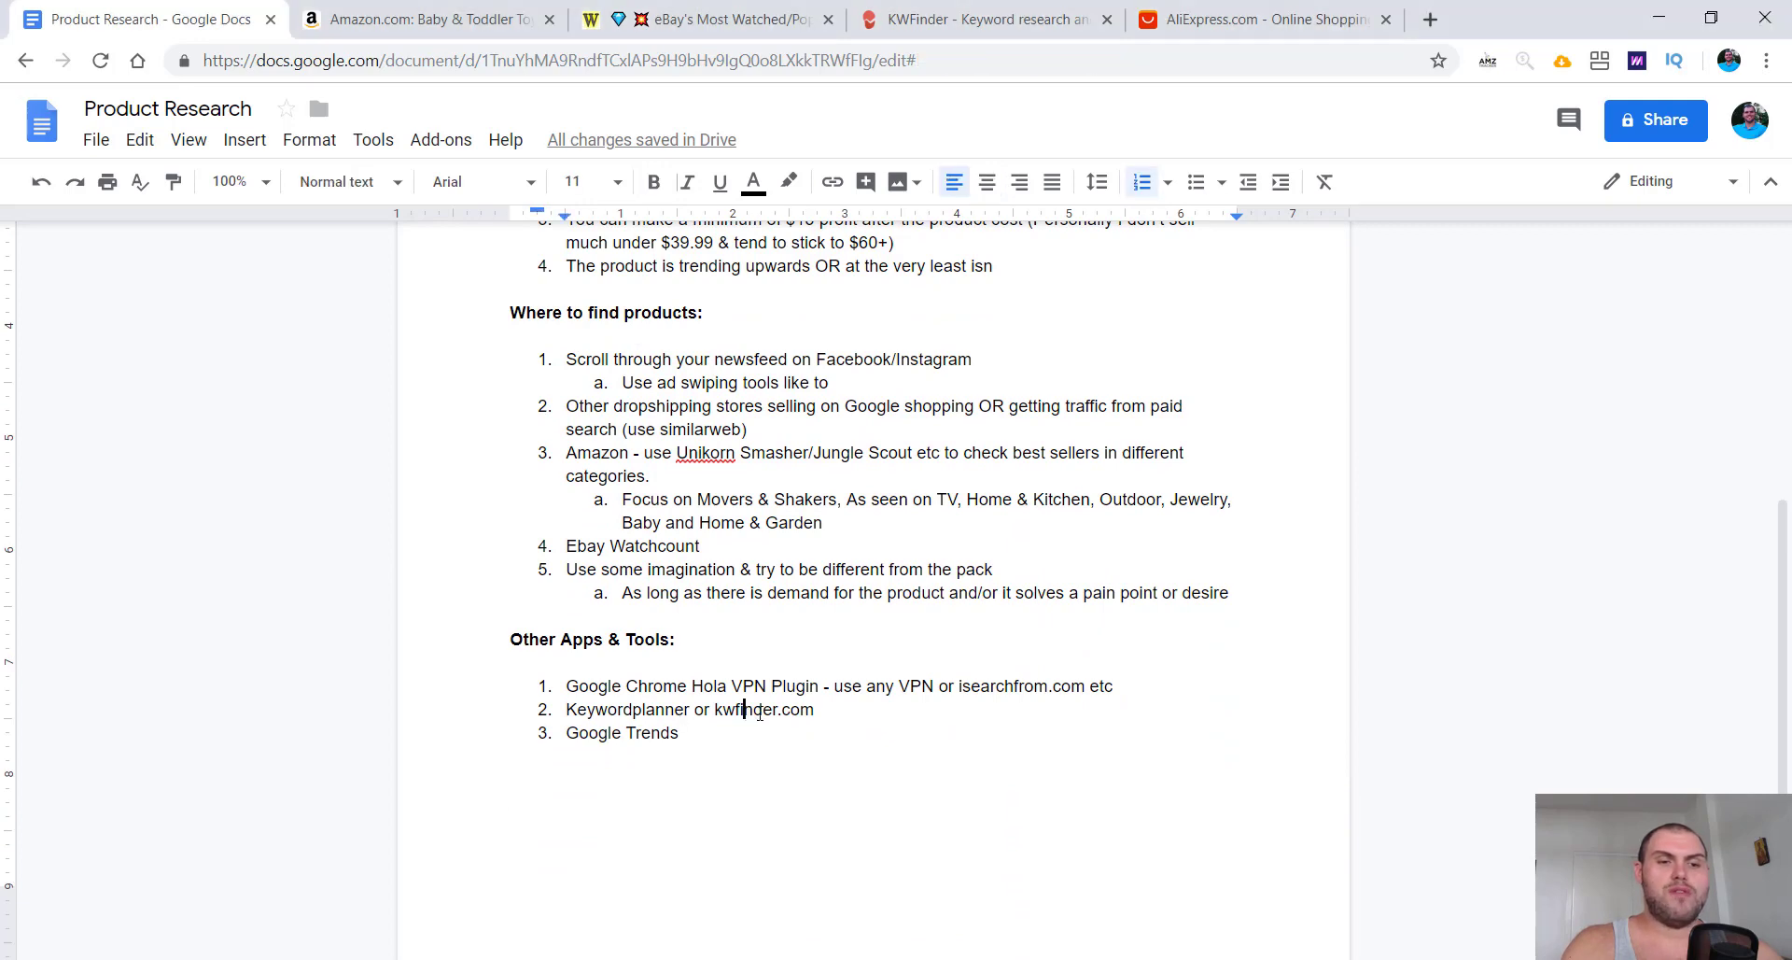
scroll(808, 717, up, 2)
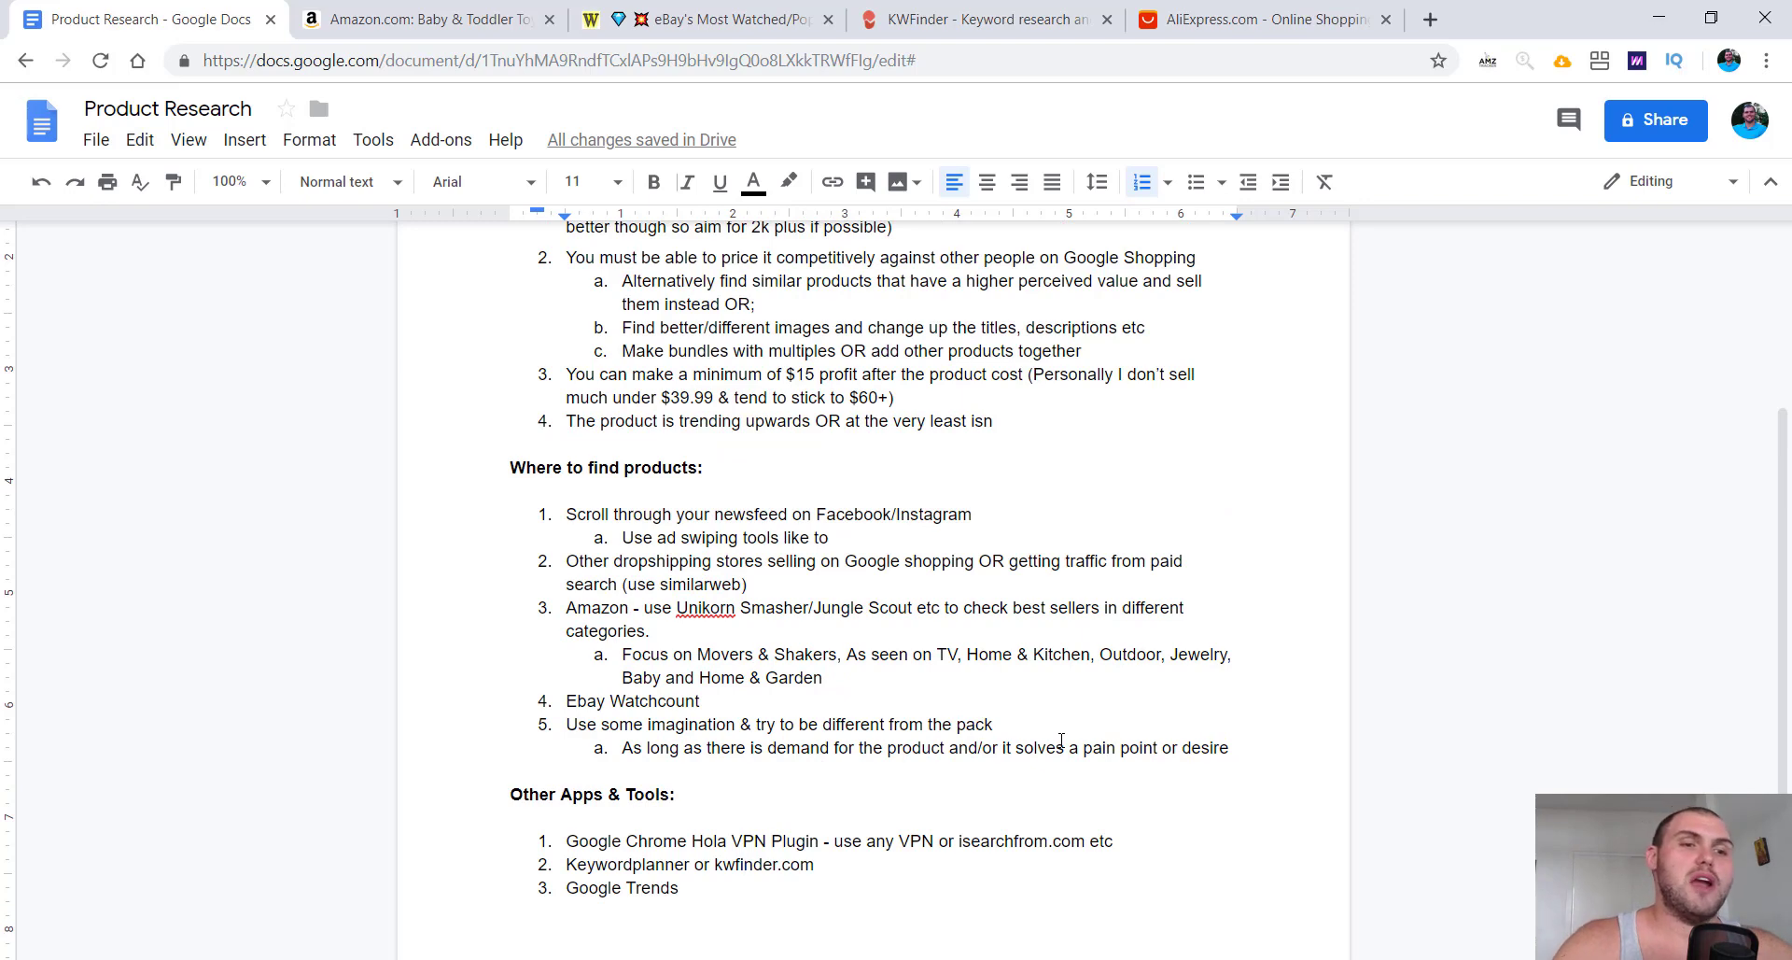
scroll(1061, 740, up, 2)
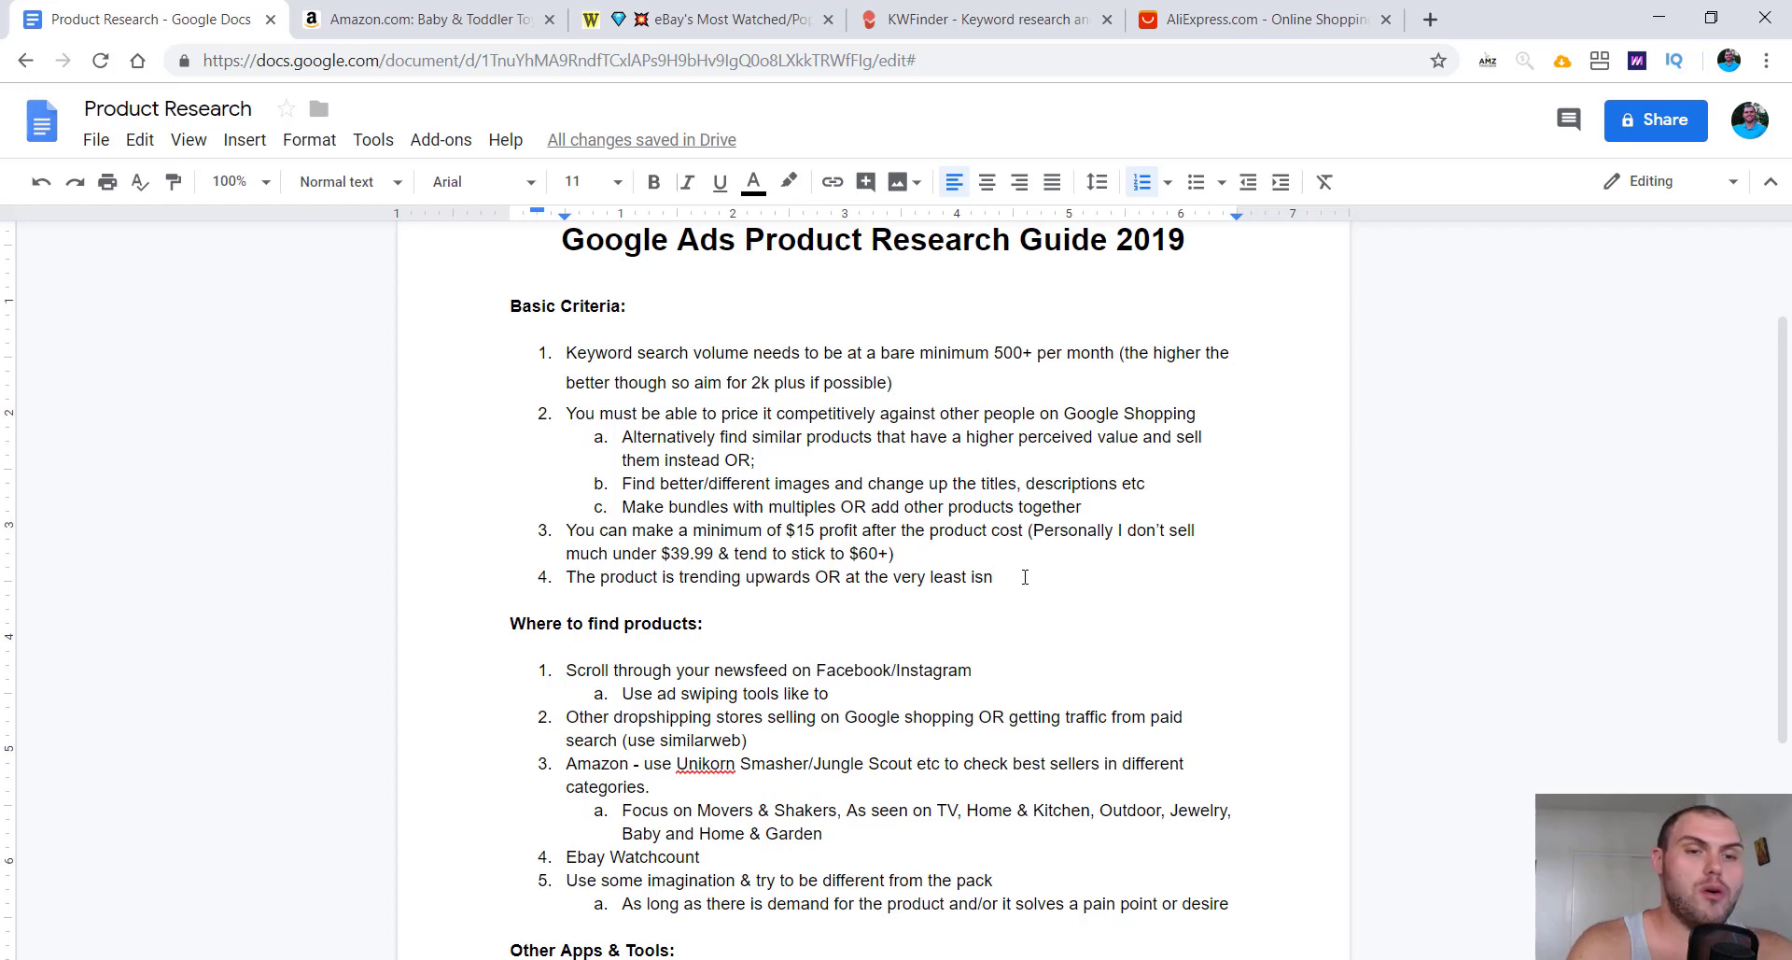
text(t u)
key(BackSpace)
text(in a down trend)
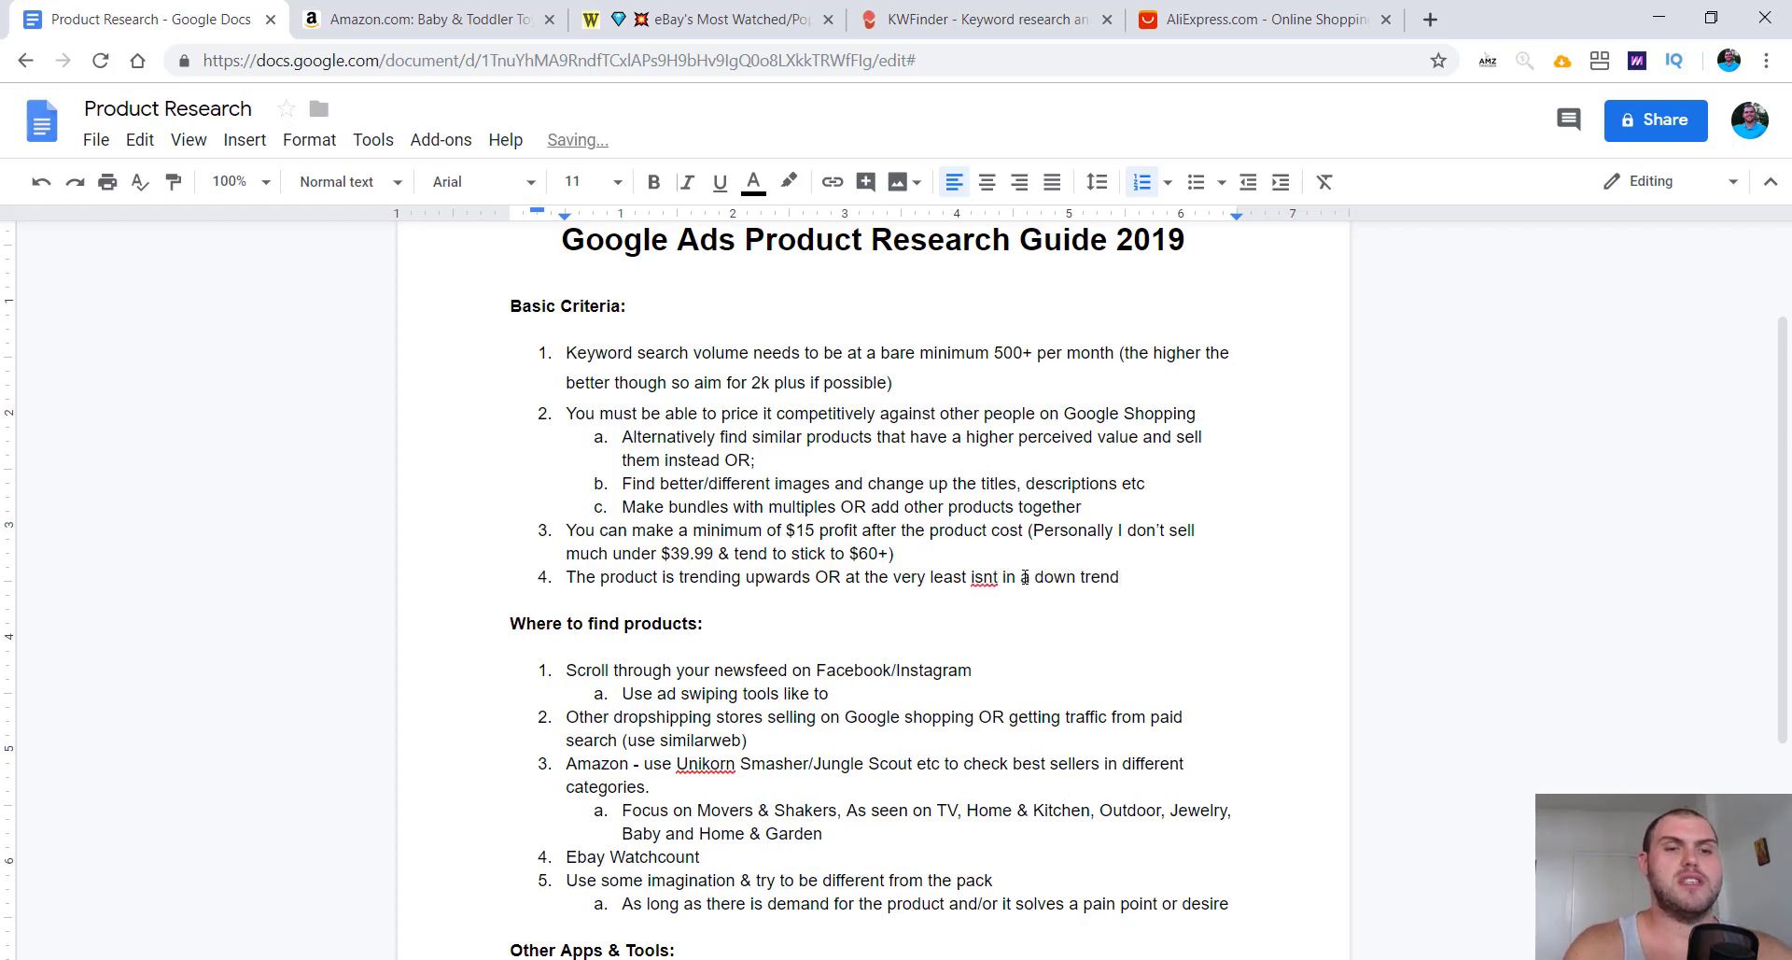
Step: Correct the misspelled 'isnt' to "isn't" using the spelling suggestion
right_click(968, 577)
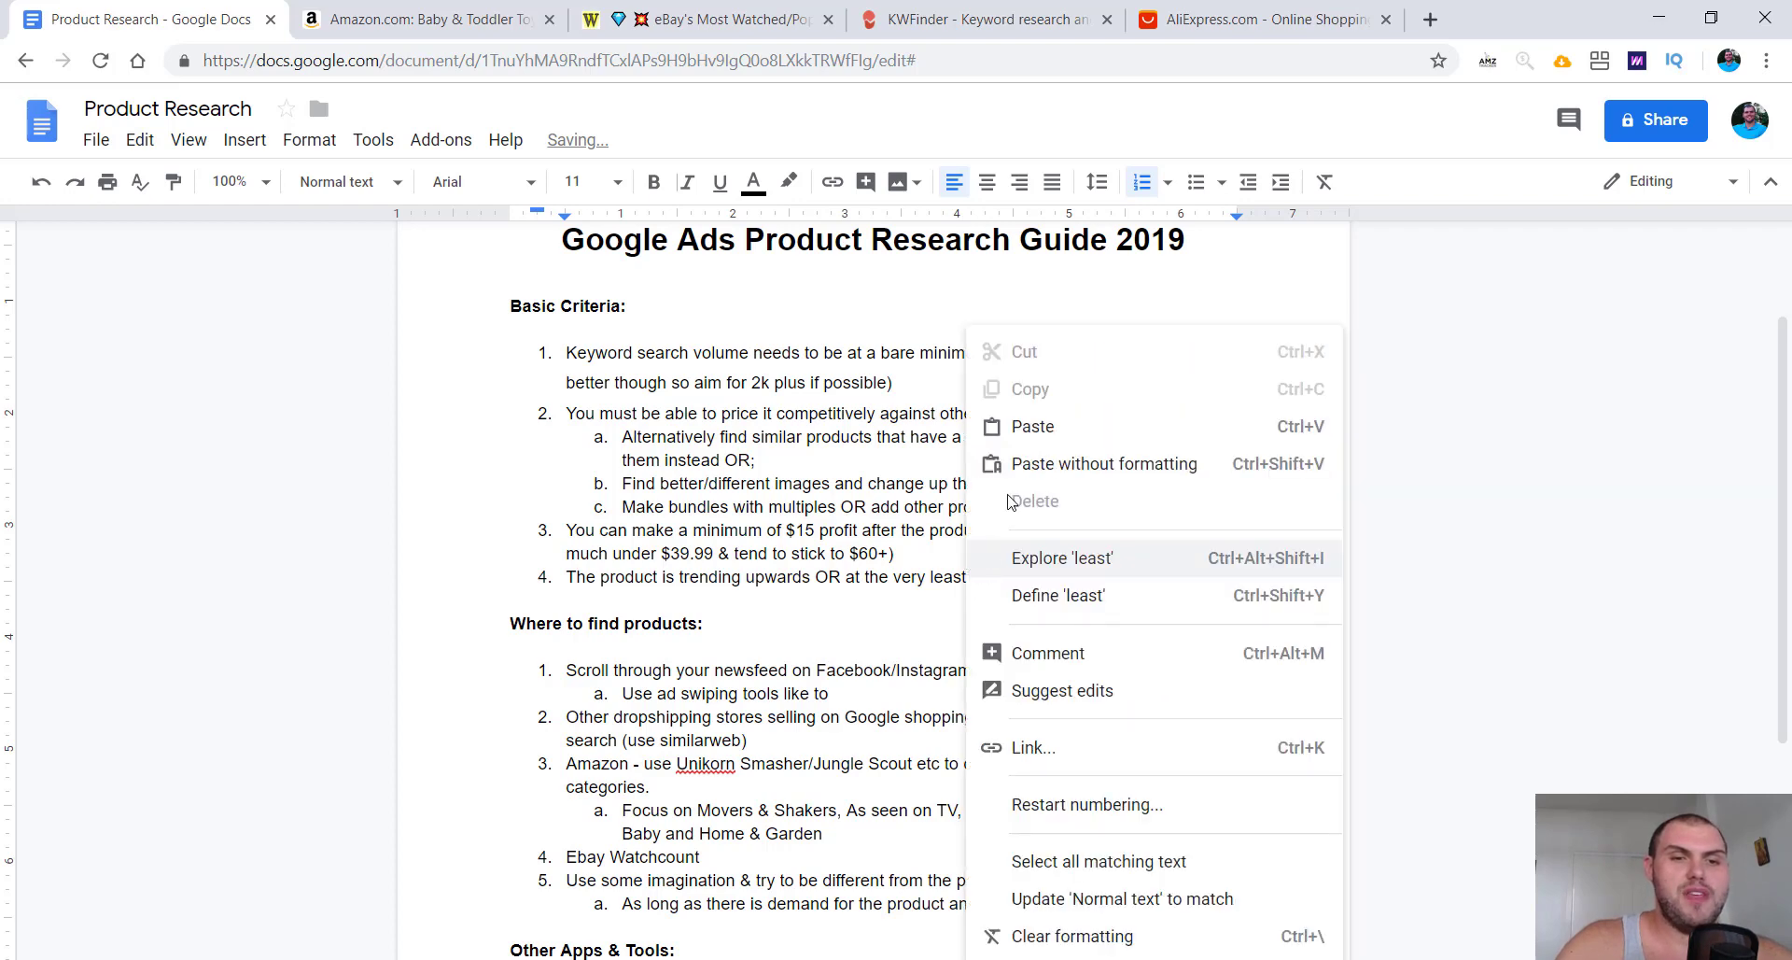
click(985, 577)
right_click(985, 577)
click(1188, 233)
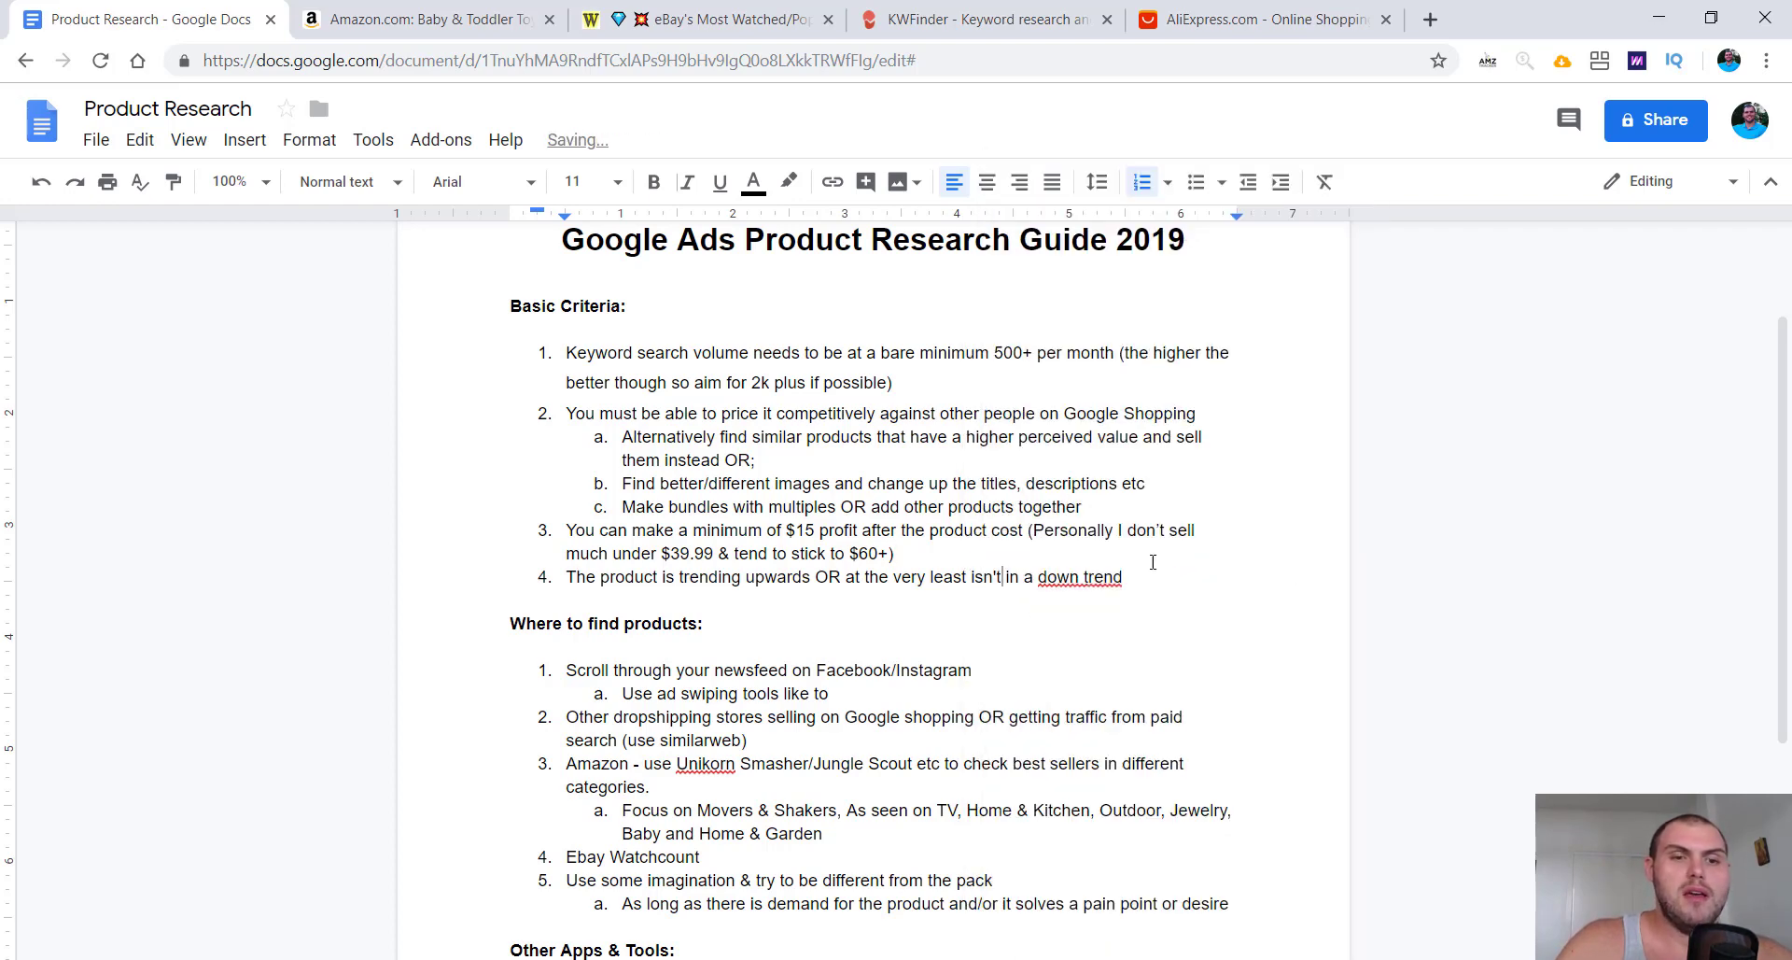
right_click(1069, 571)
click(1018, 483)
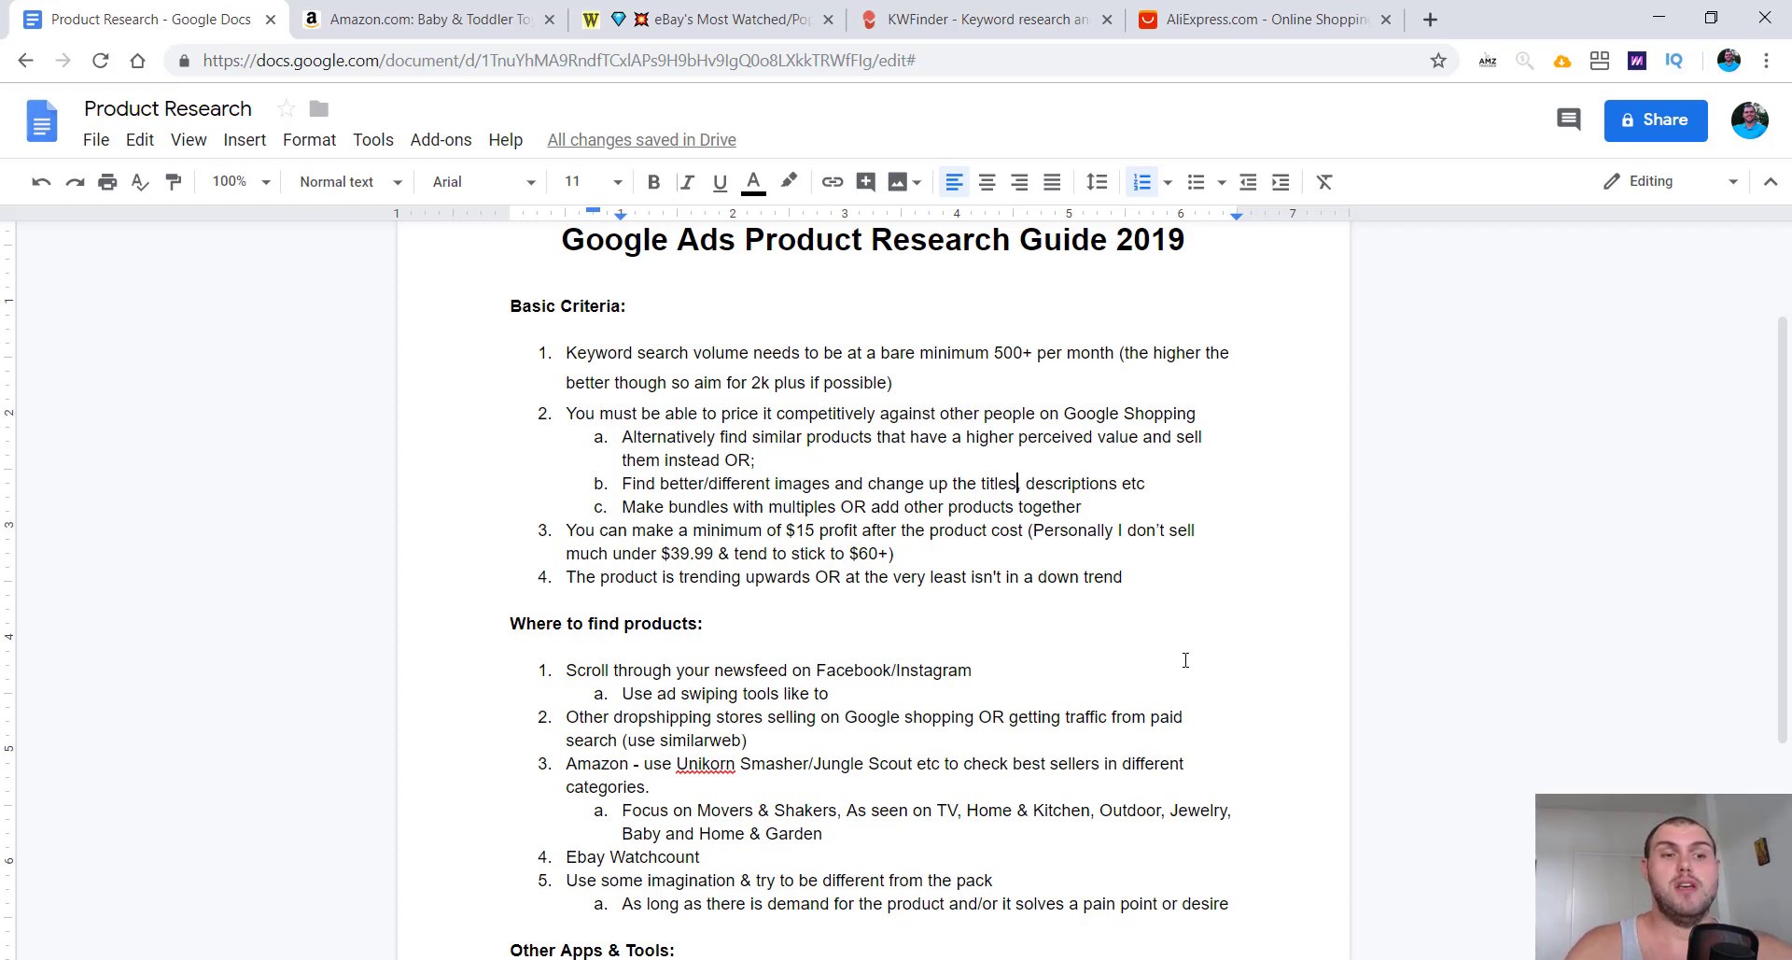
Step: Open the AdSwiper extension in a new tab
scroll(1186, 660, down, 2)
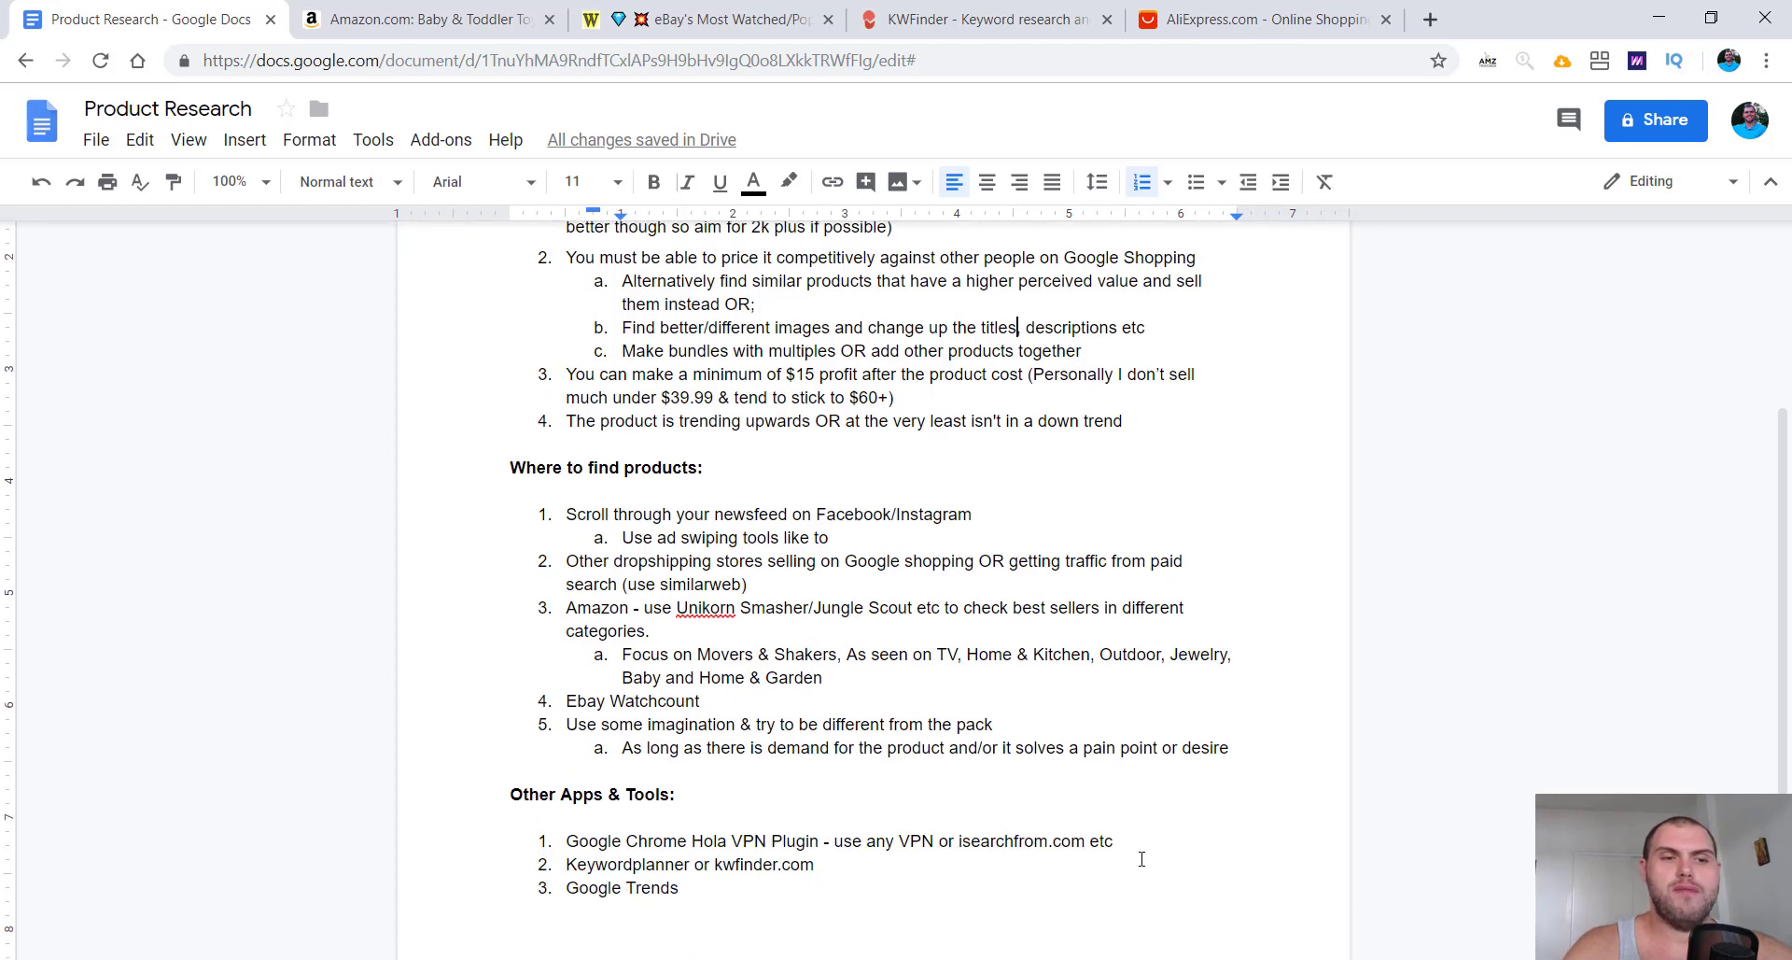
click(1309, 870)
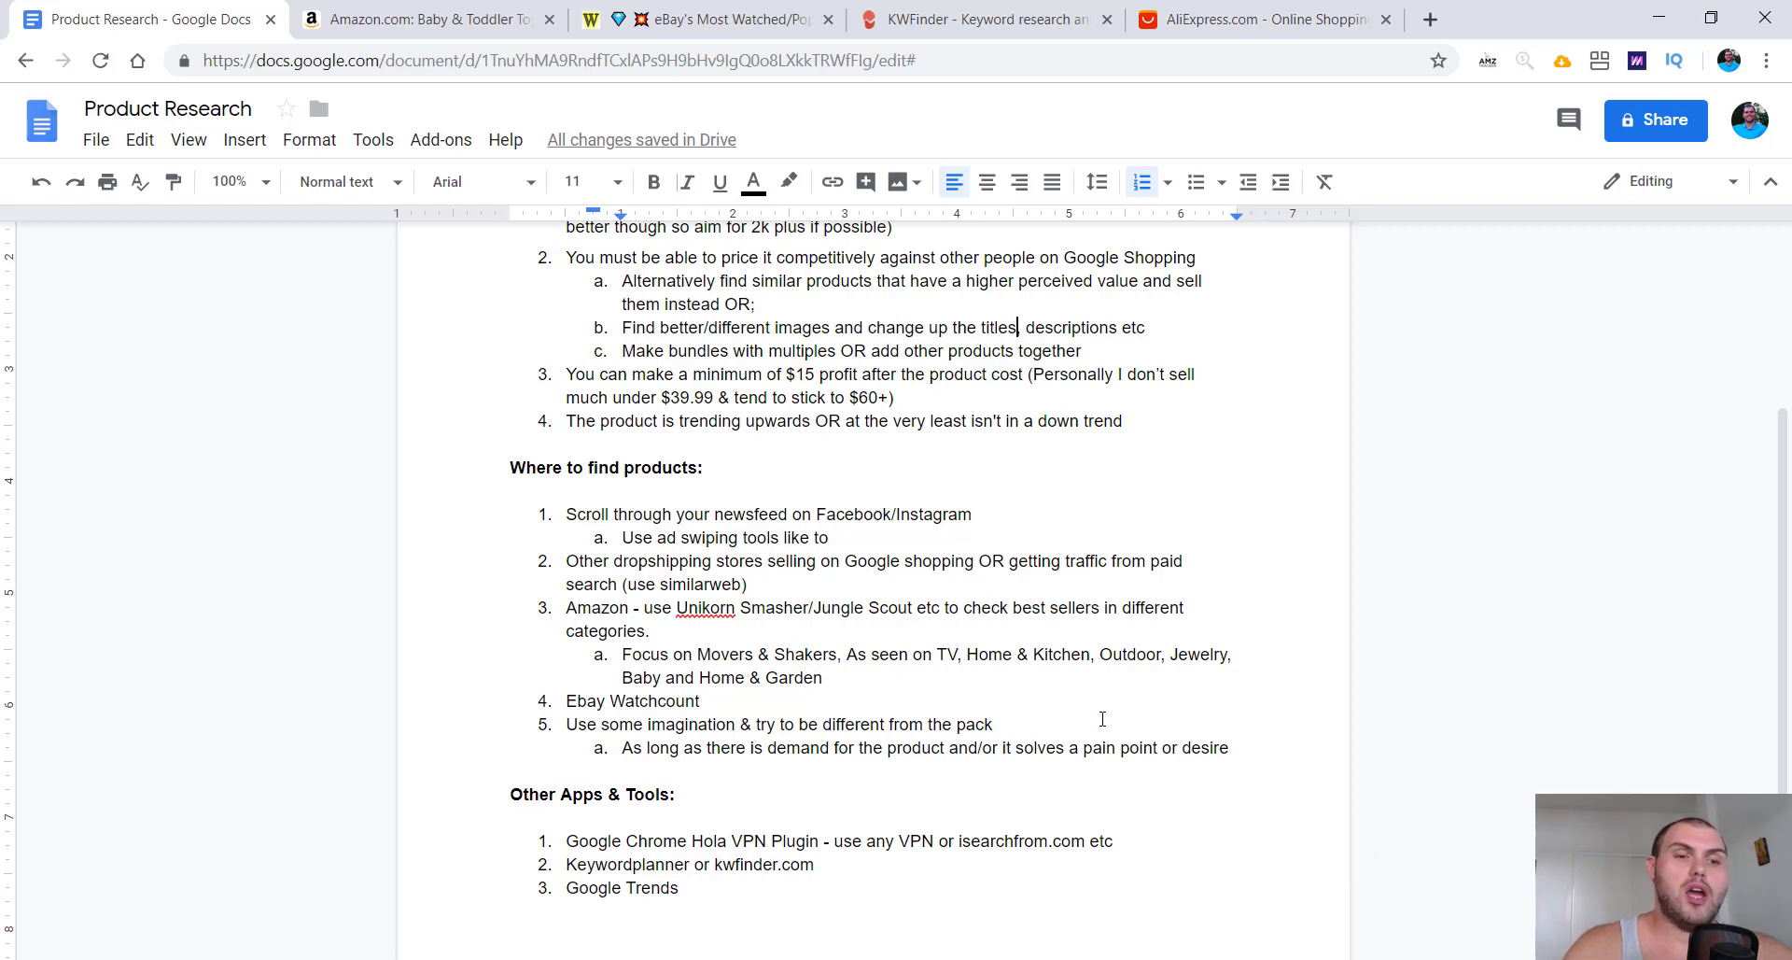
click(1568, 62)
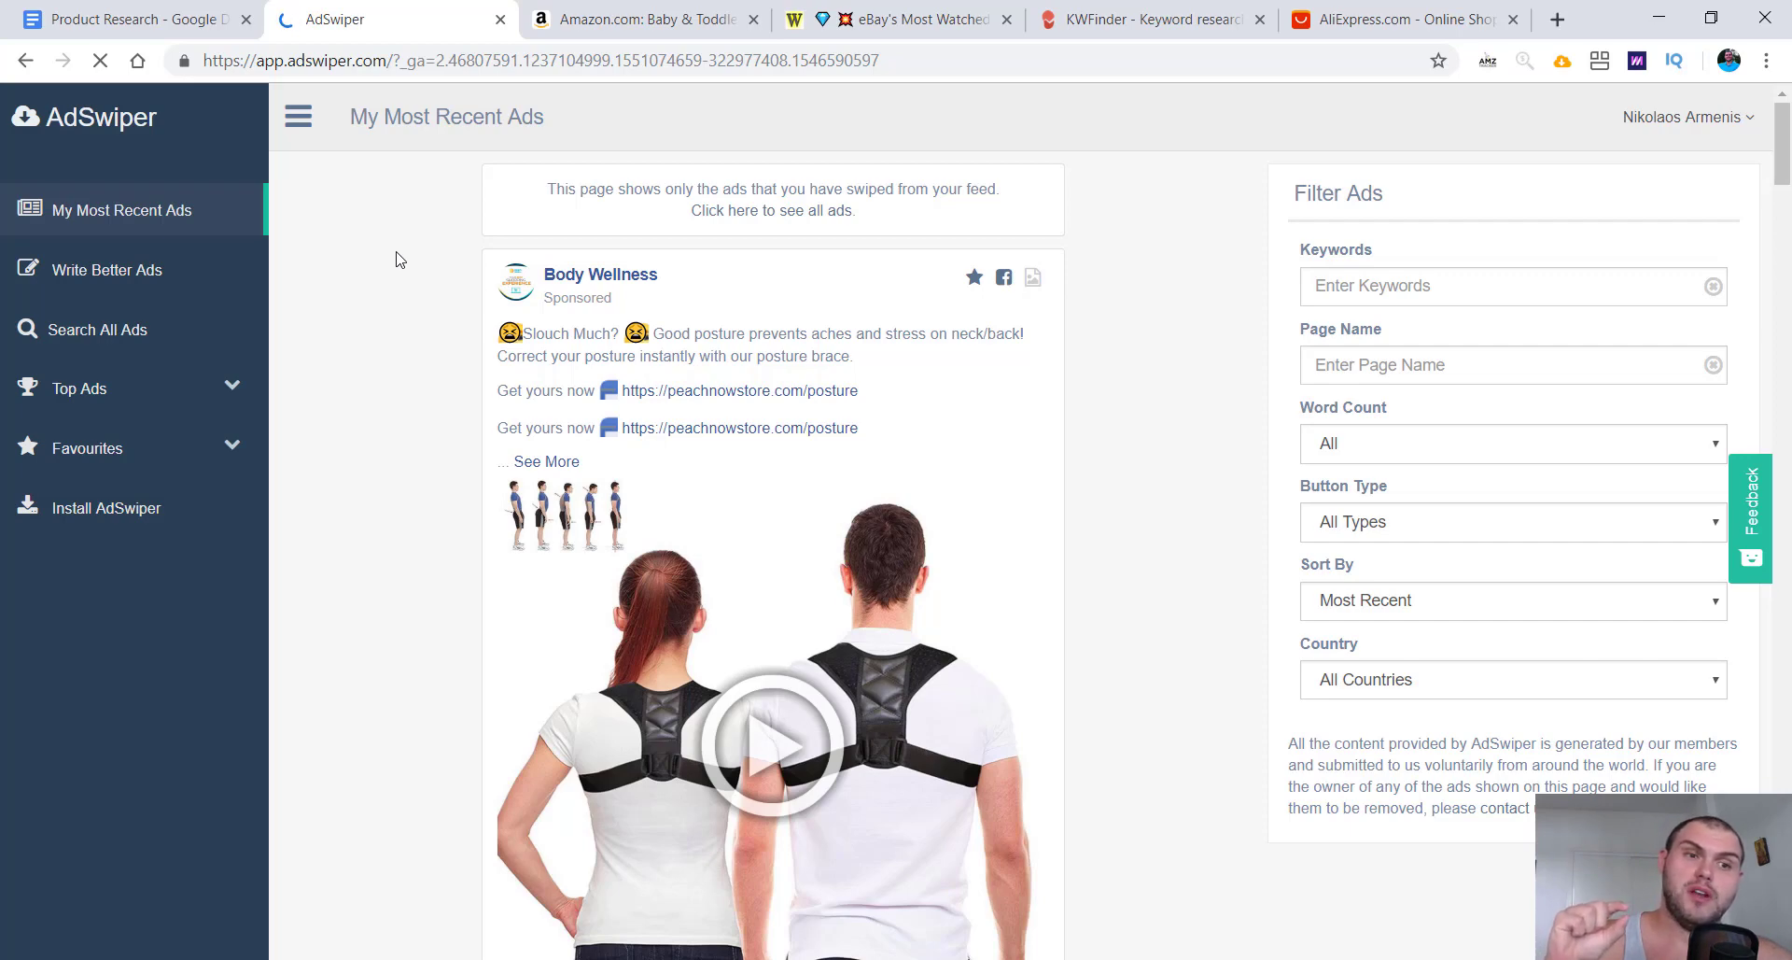
Step: Scroll through the My Most Recent Ads page of swiped ads
scroll(760, 524, down, 2)
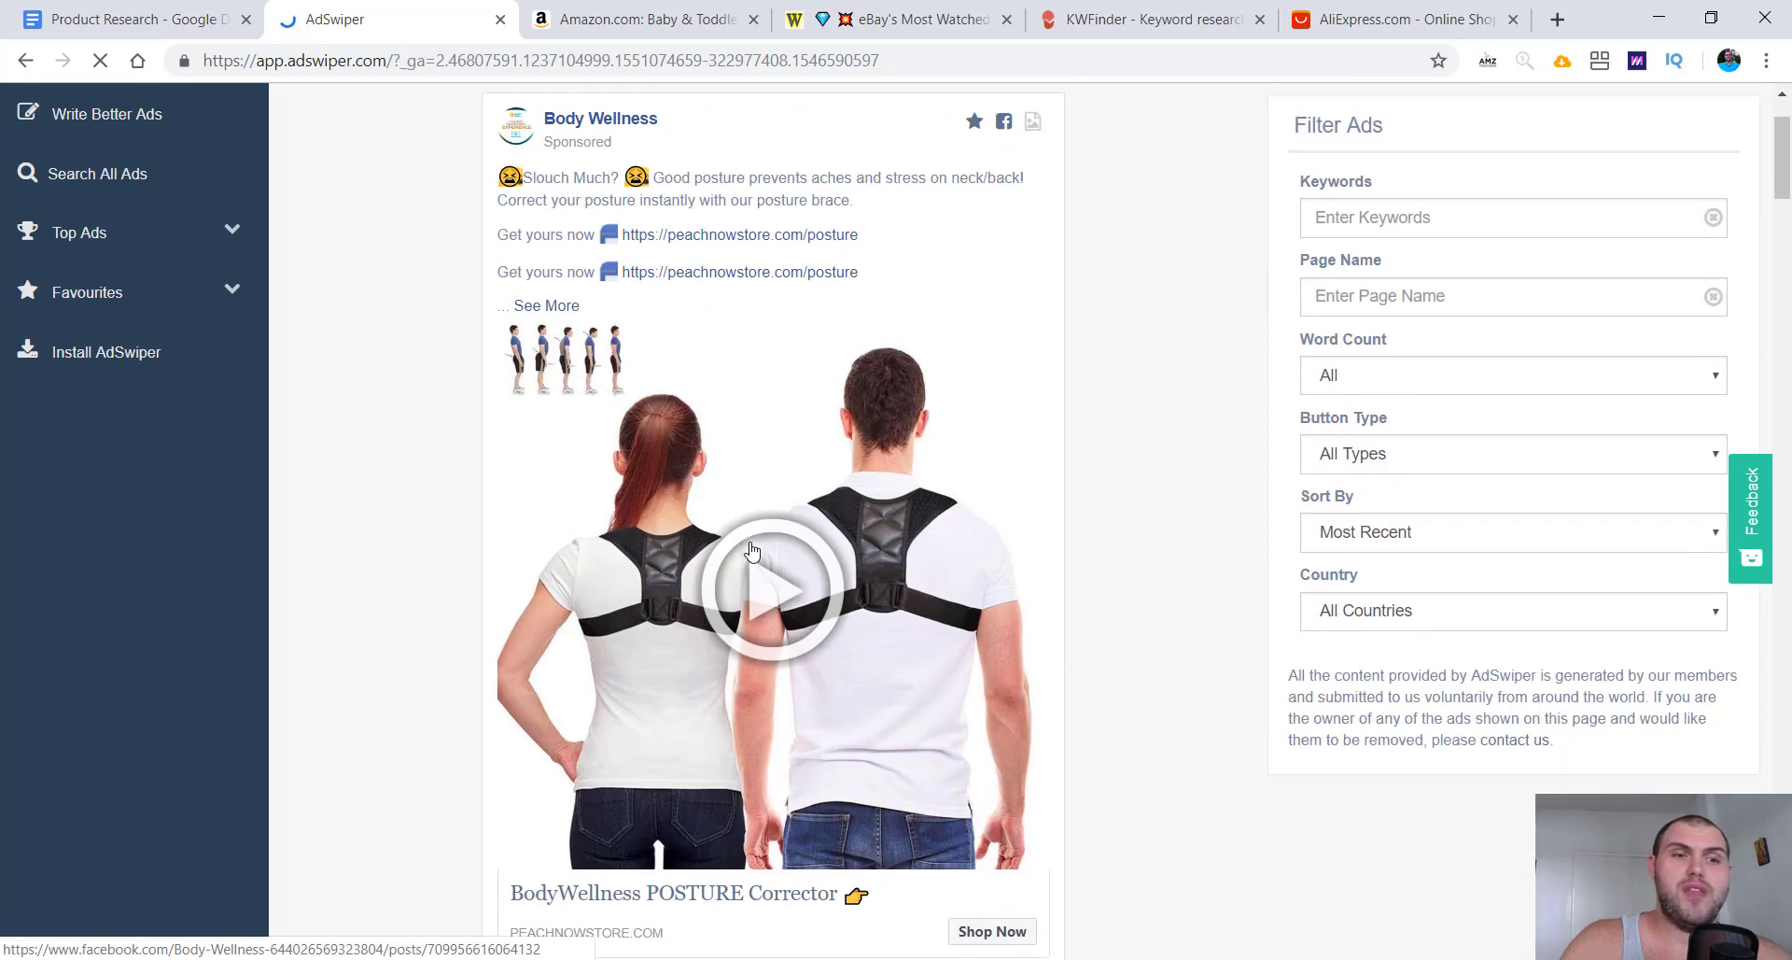
scroll(368, 312, up, 2)
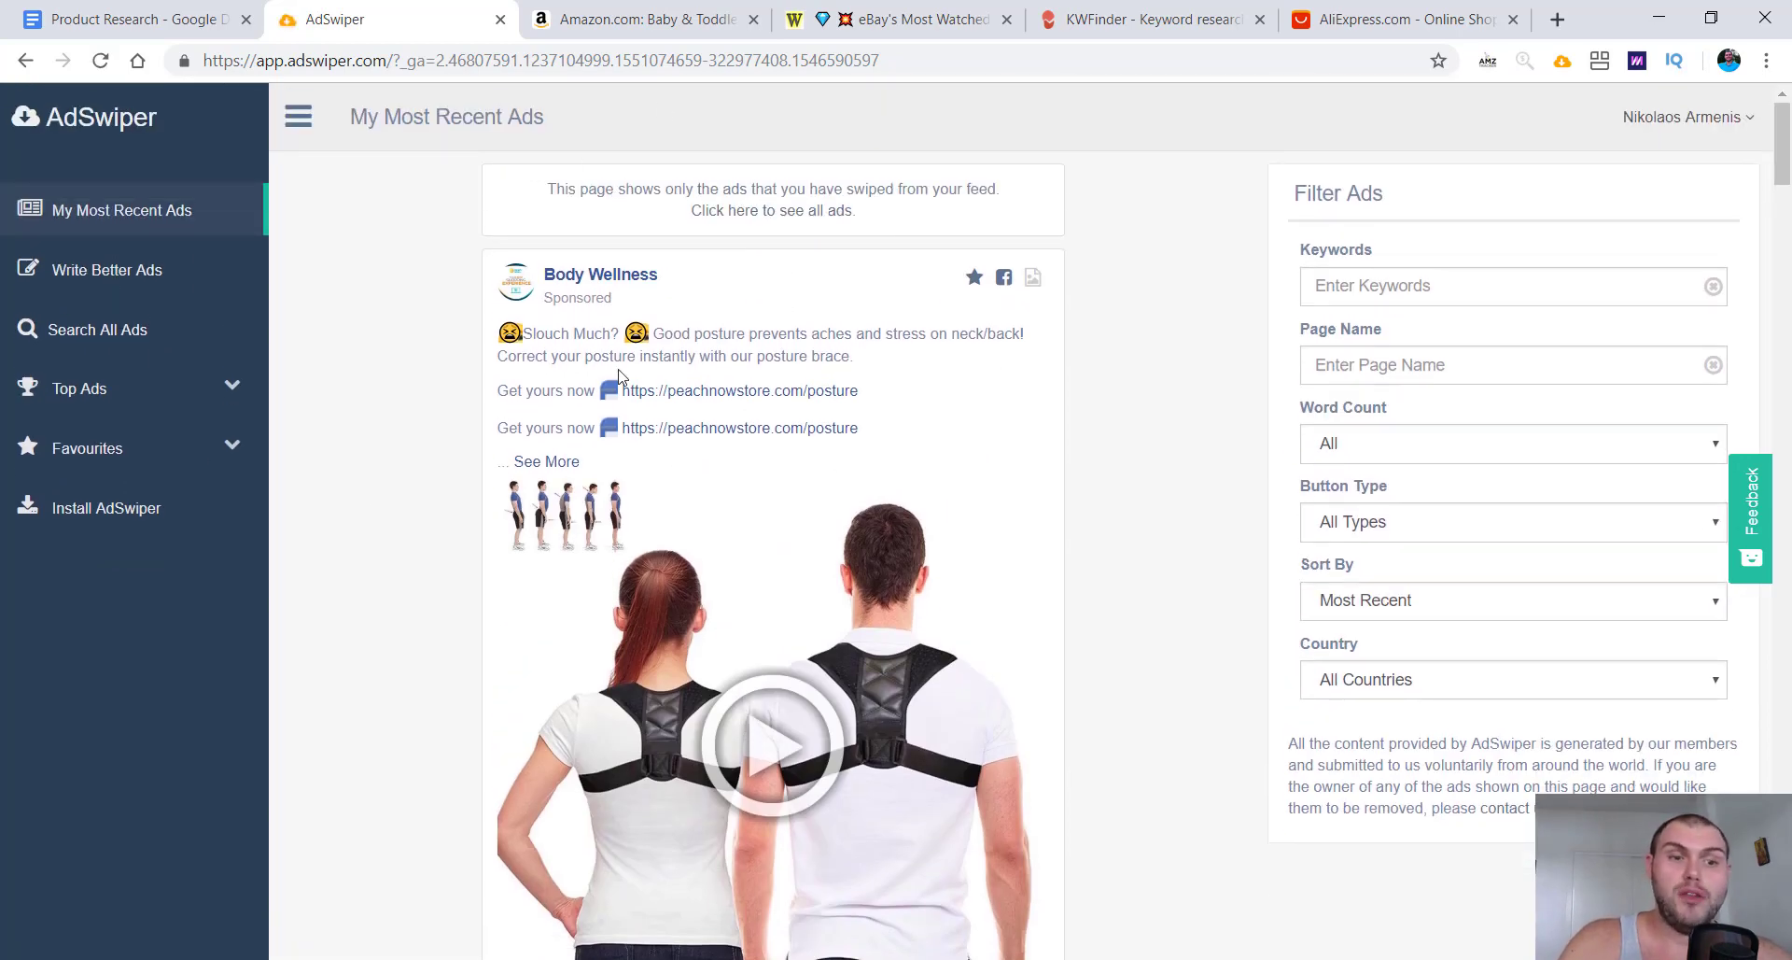
scroll(572, 381, down, 10)
scroll(600, 439, down, 10)
scroll(571, 358, down, 1)
scroll(569, 356, up, 20)
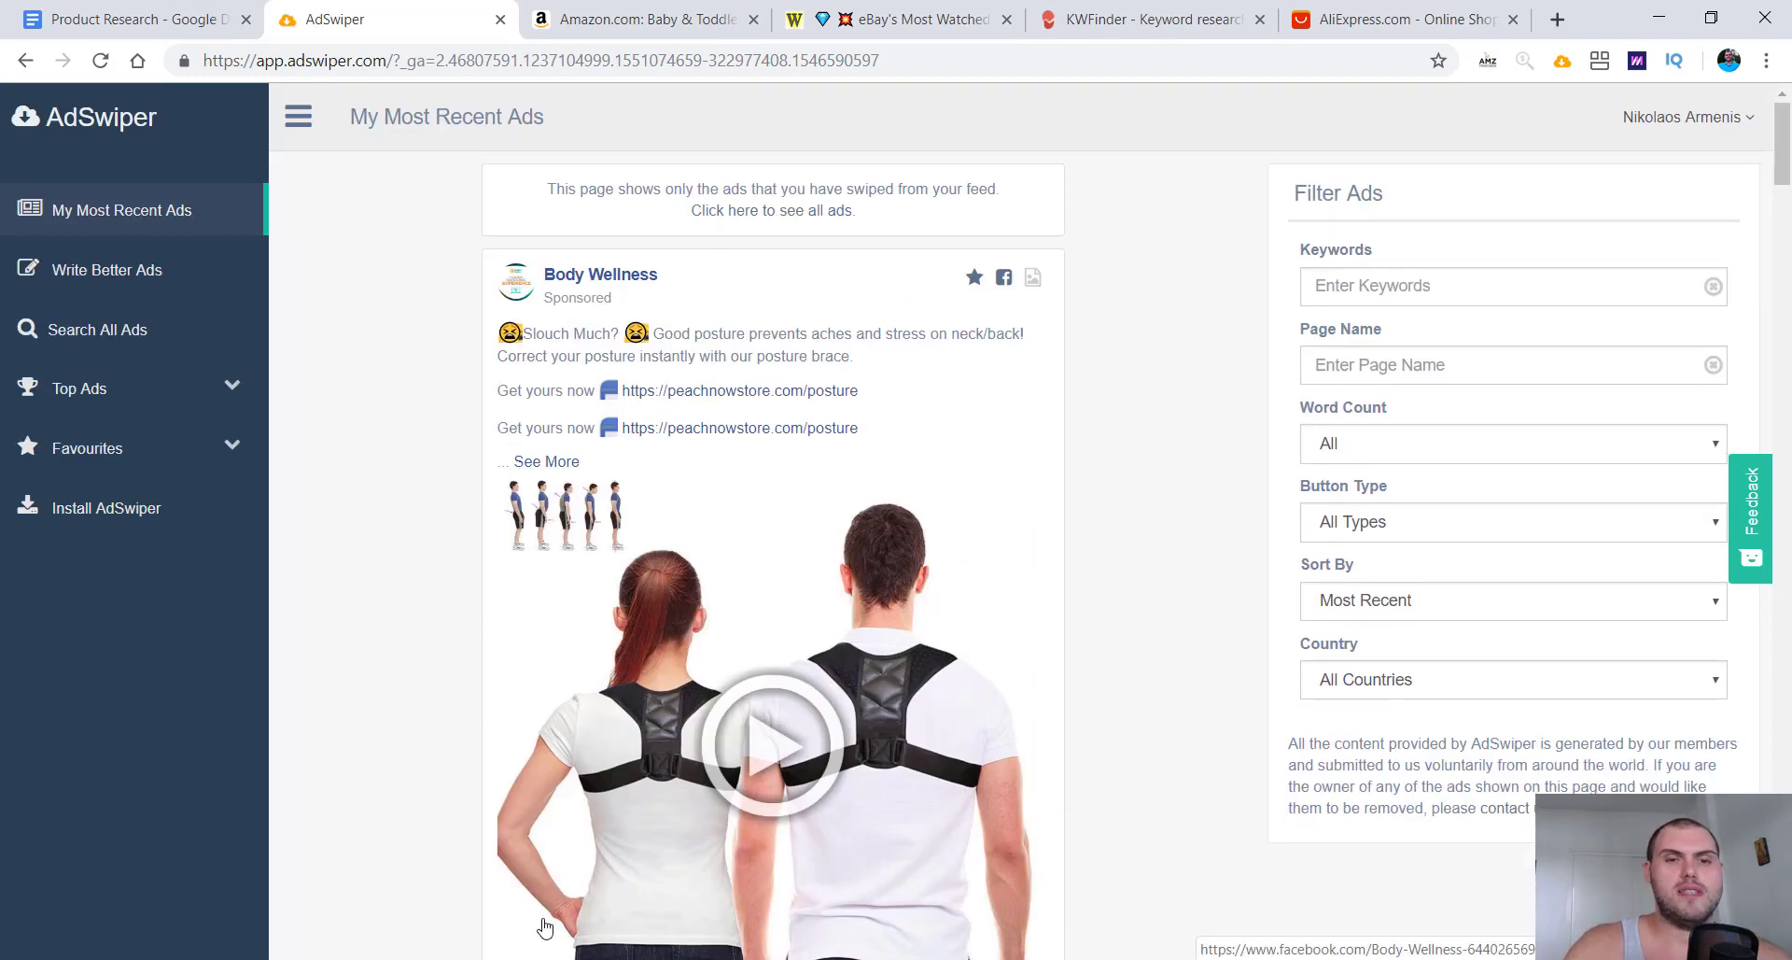
Step: Check the Country and Sort By options without changing them, then go to Search All Ads
click(1349, 681)
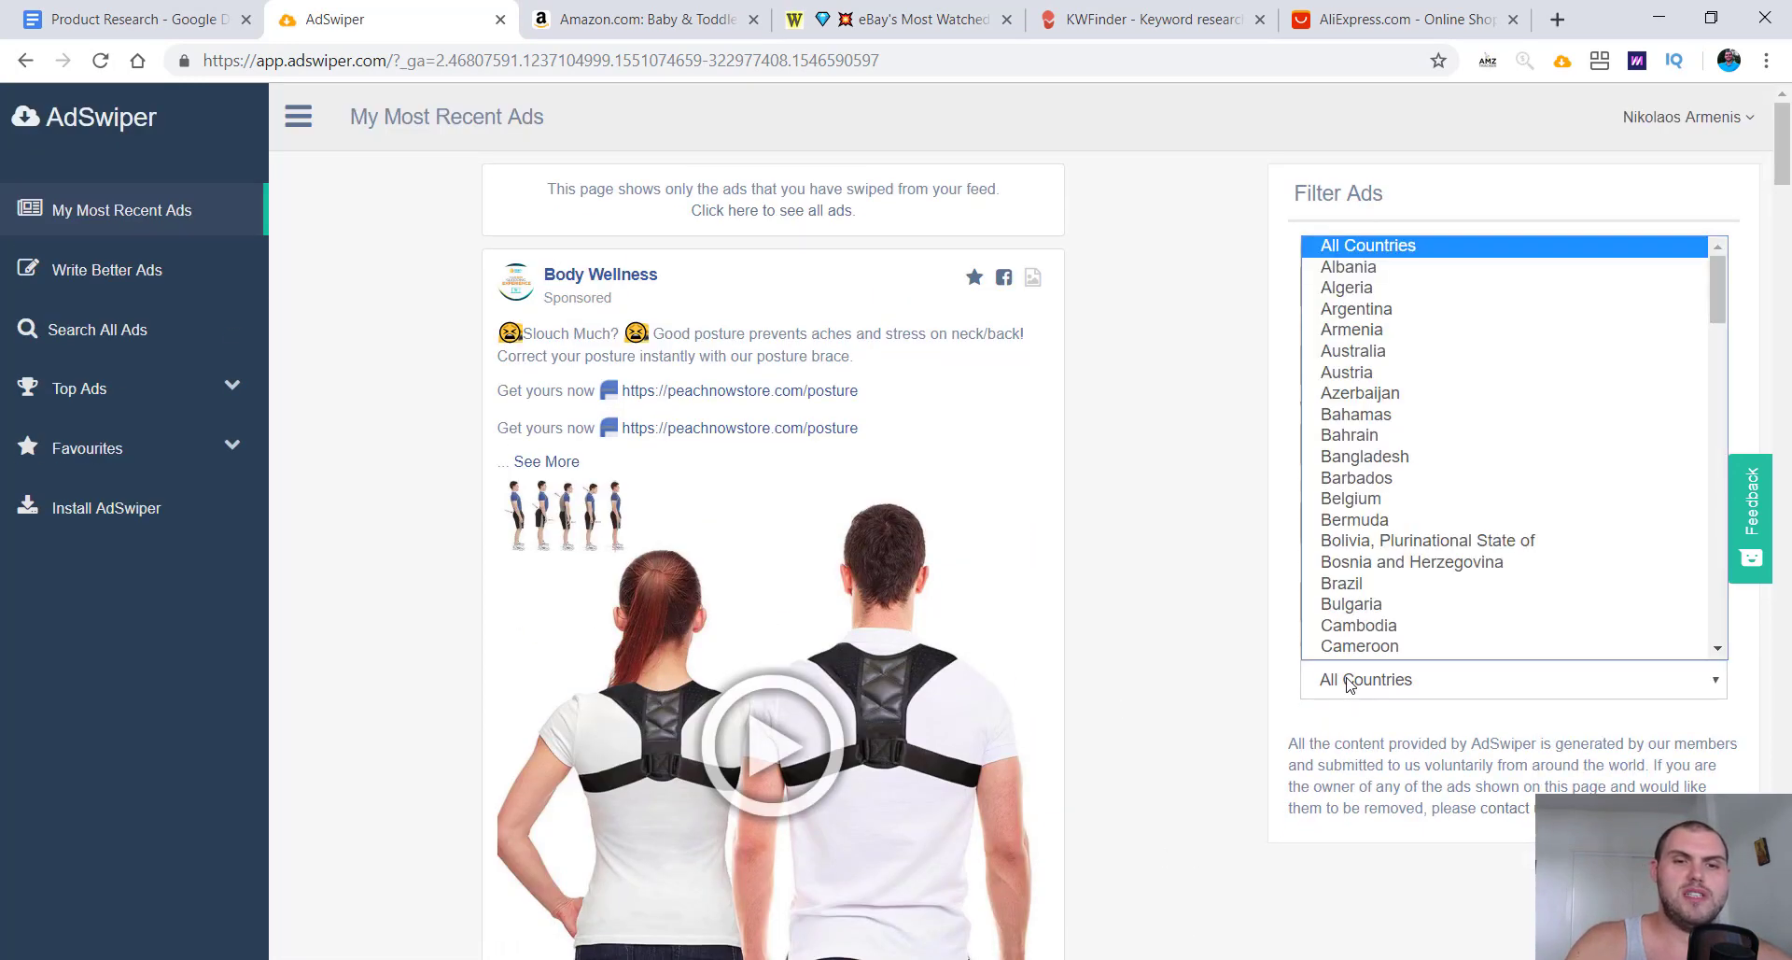
click(1349, 680)
click(1454, 611)
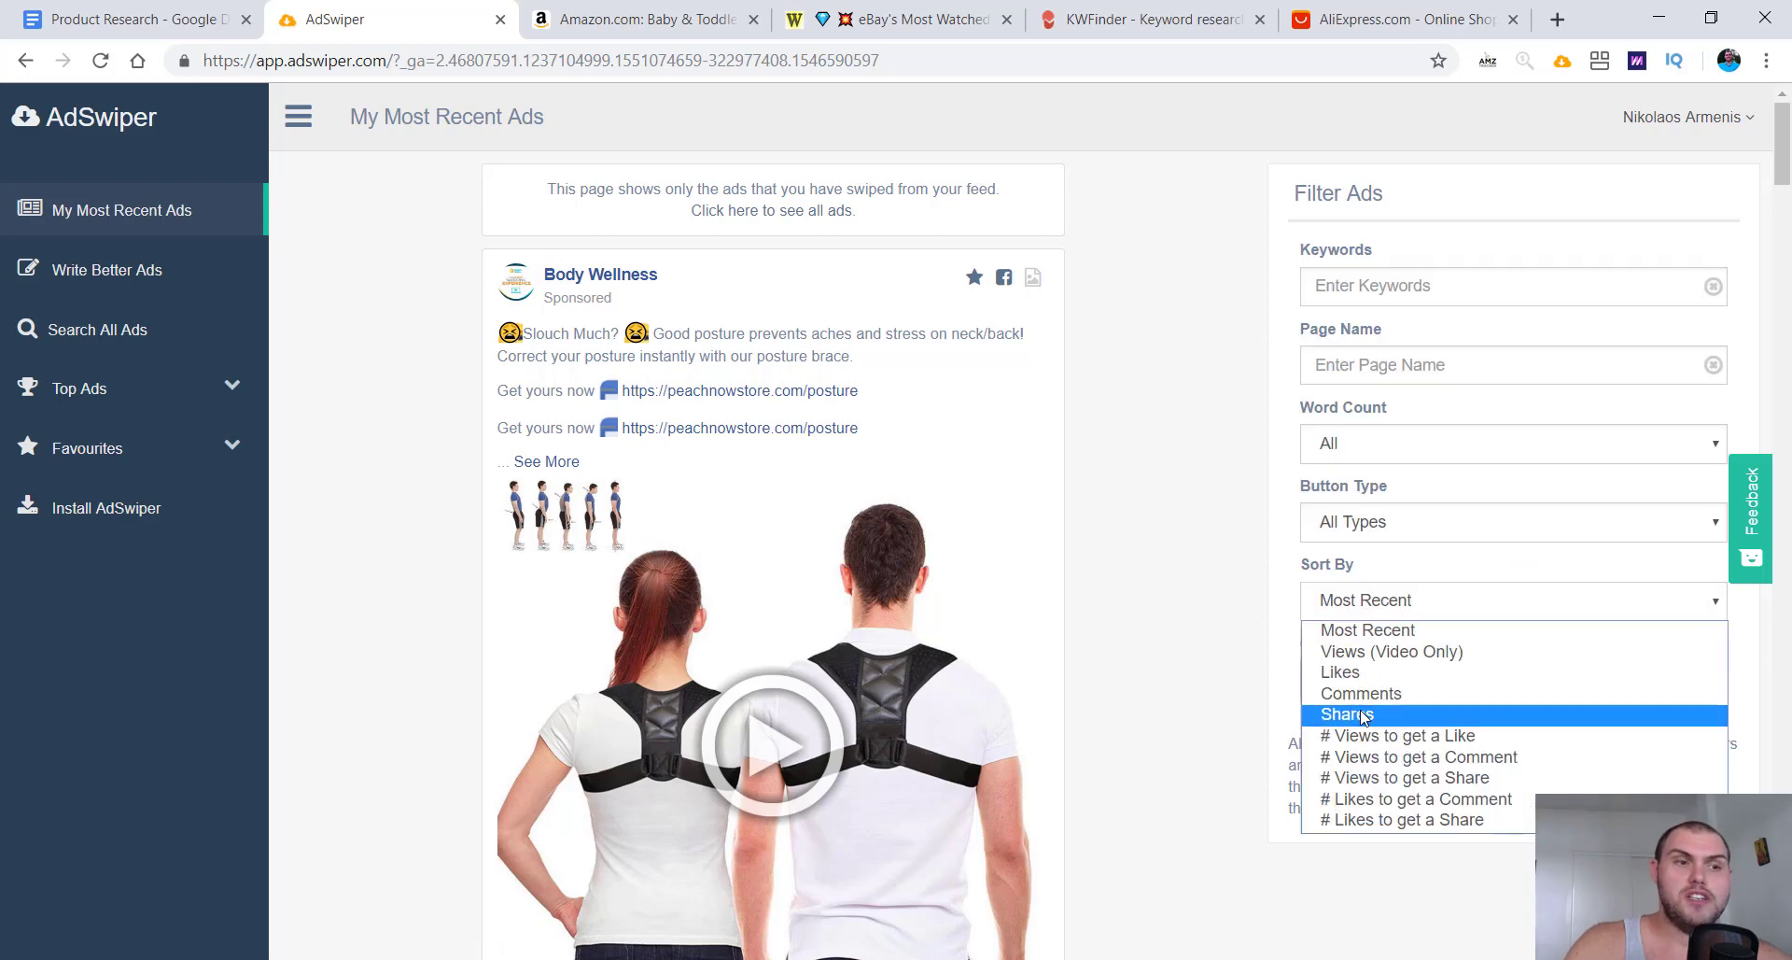
click(1167, 587)
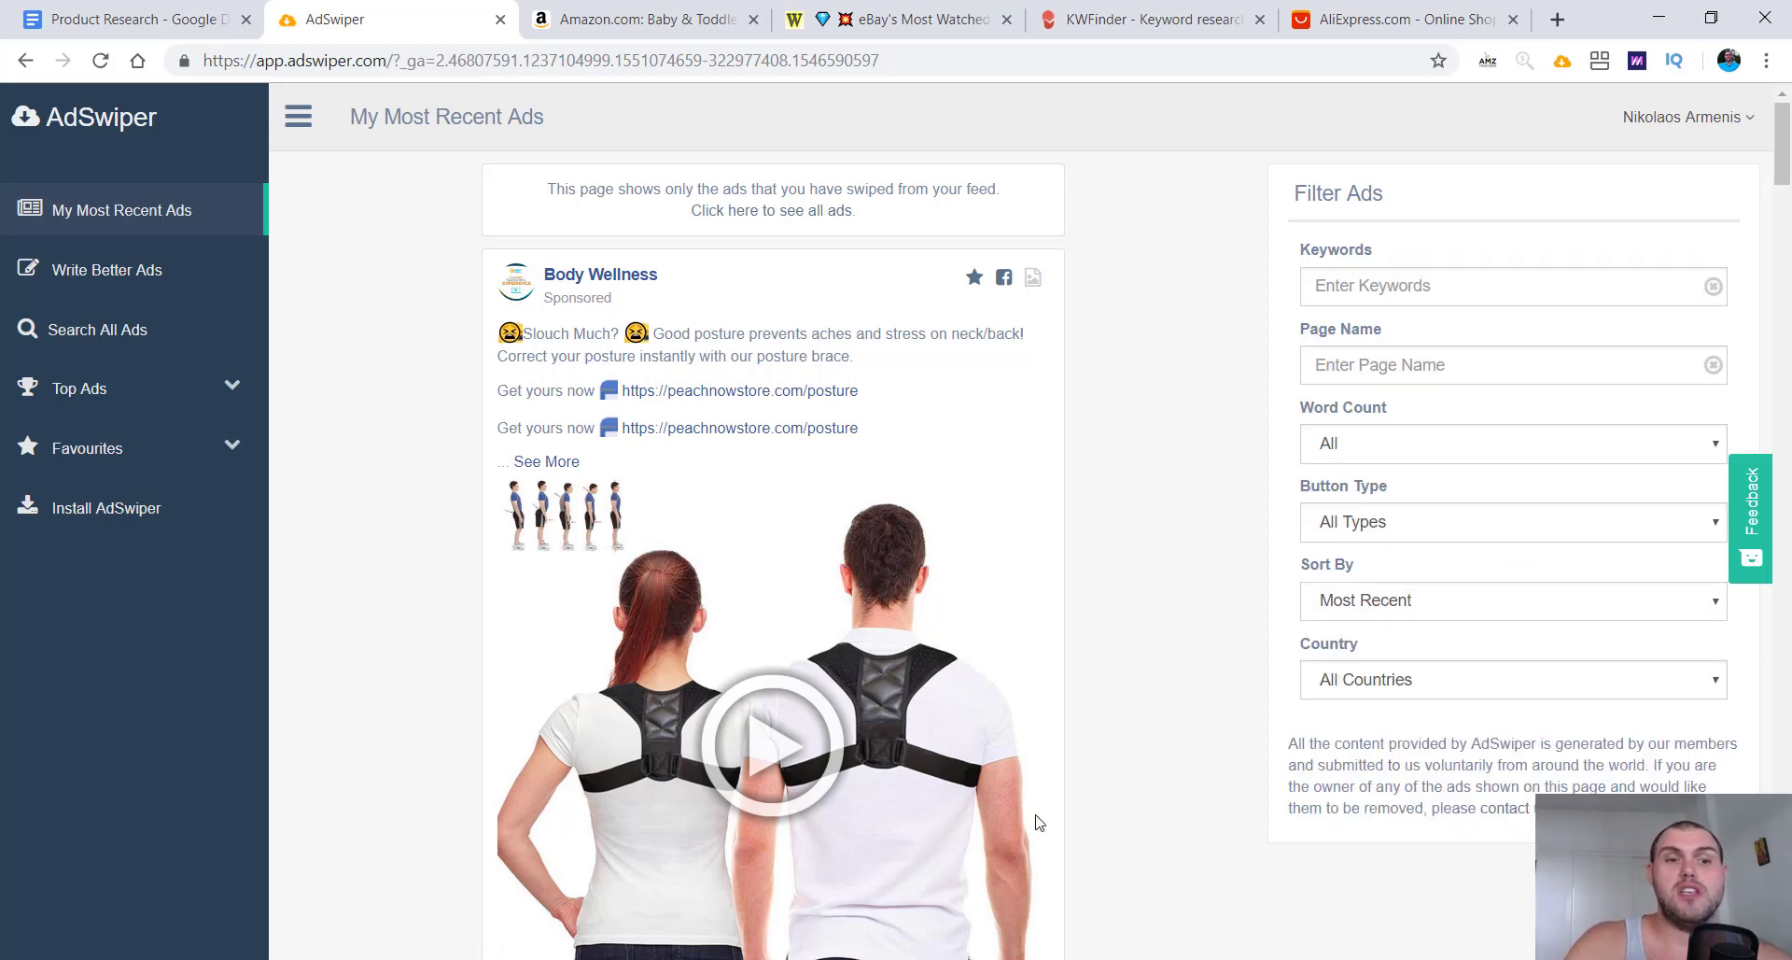
click(137, 332)
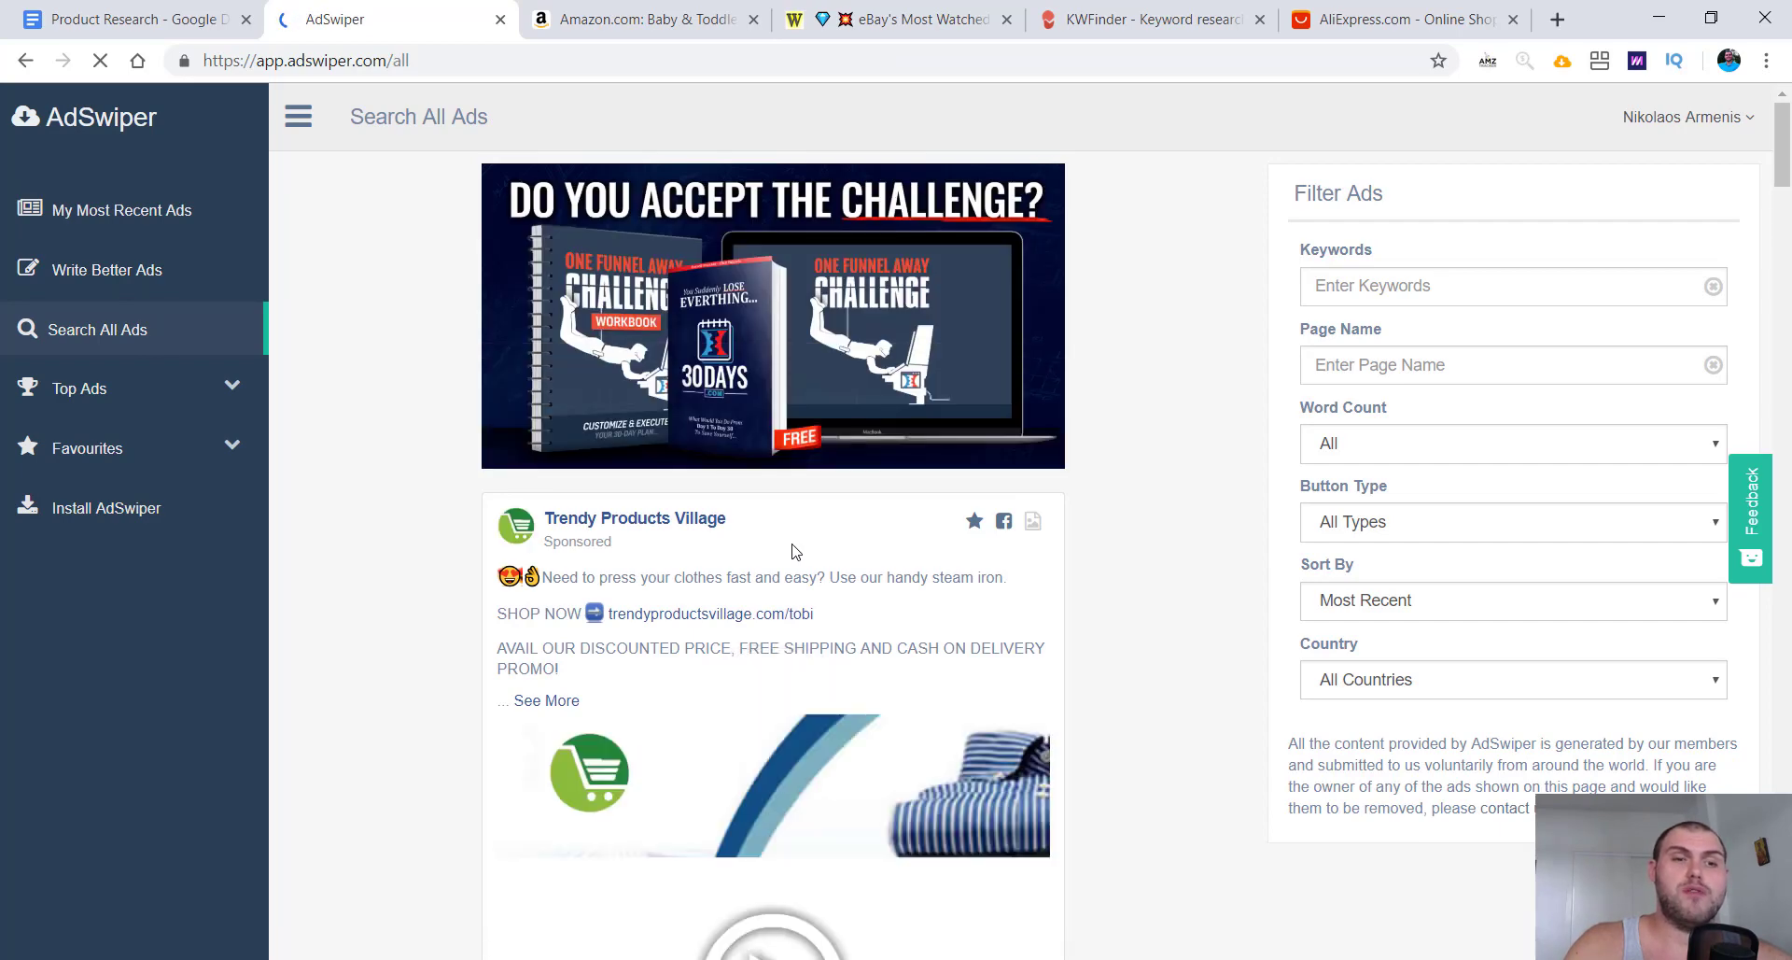
Step: Filter all ads to United States, sorted by Shares, with the Shop Now button type
scroll(796, 546, down, 3)
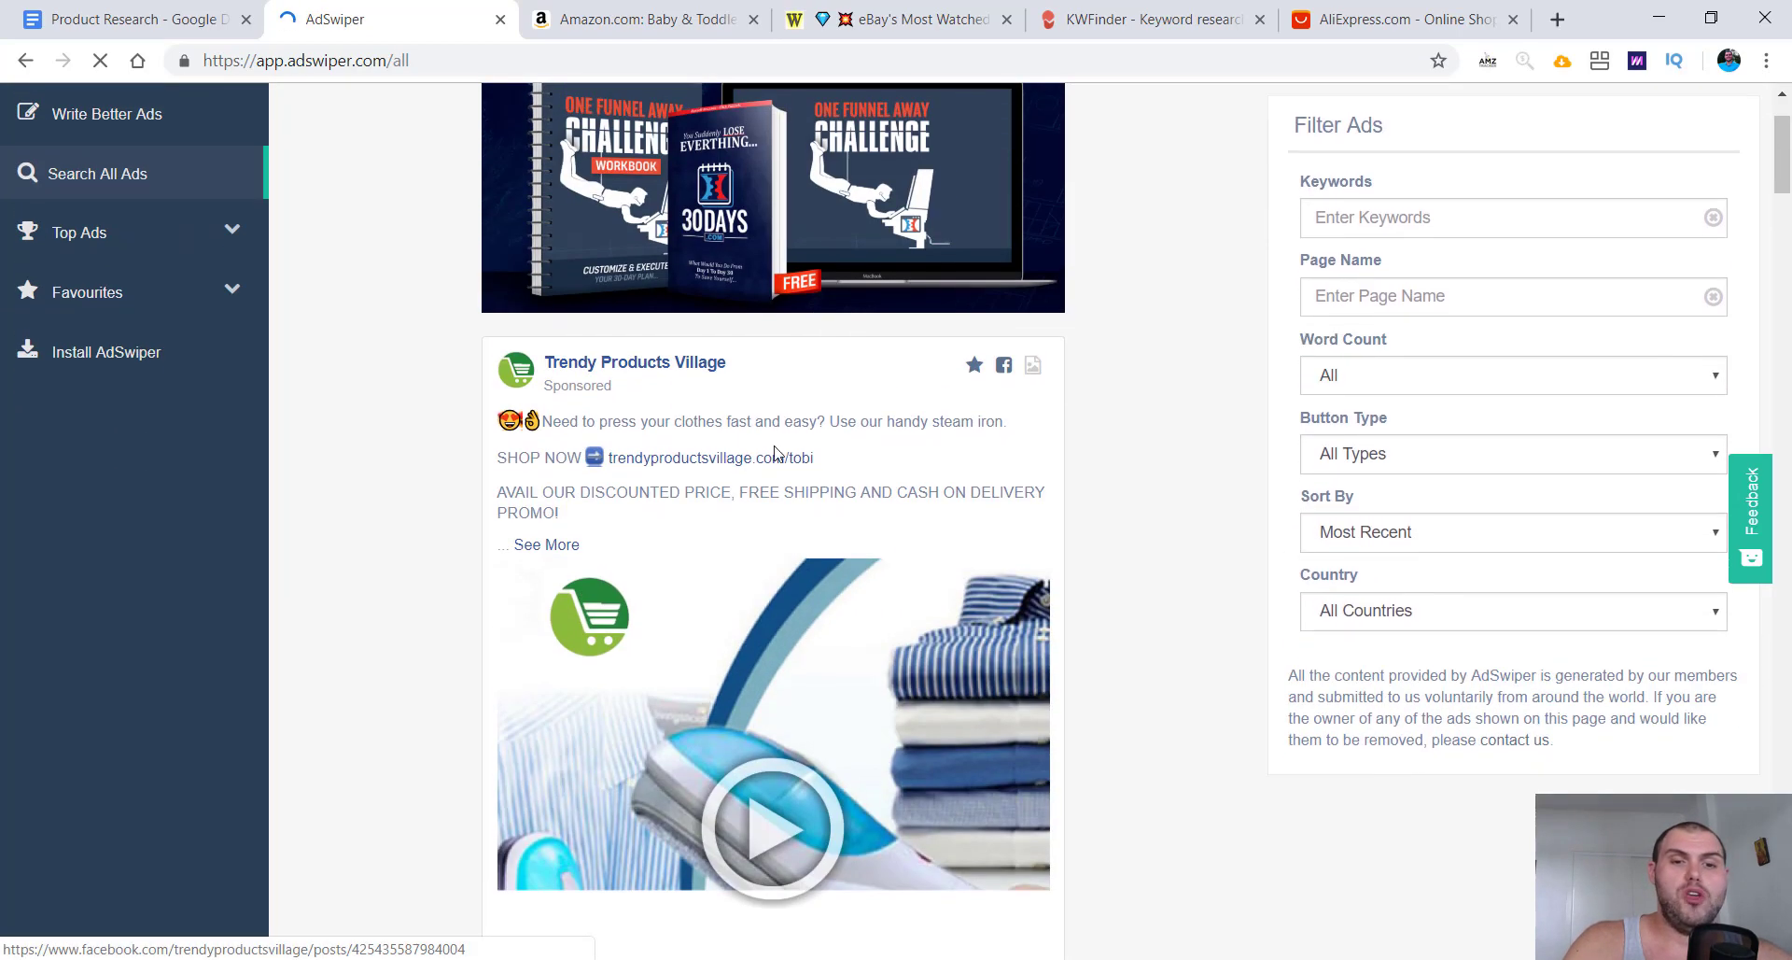
scroll(841, 607, down, 3)
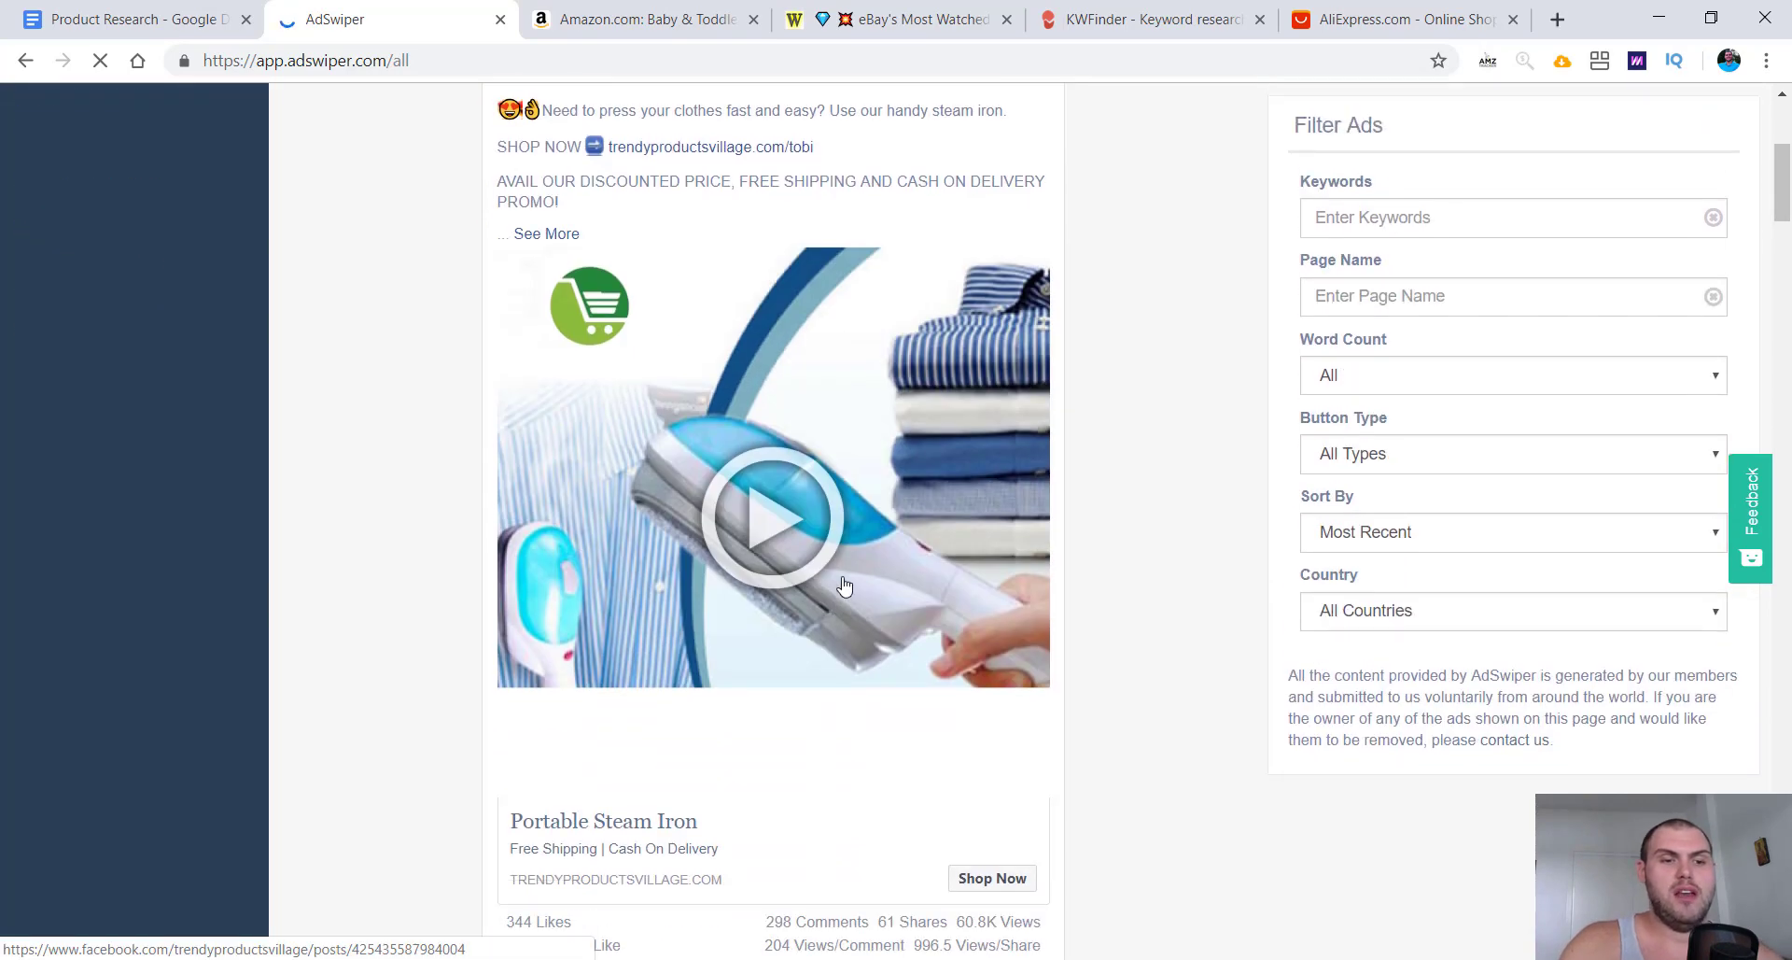
click(1423, 625)
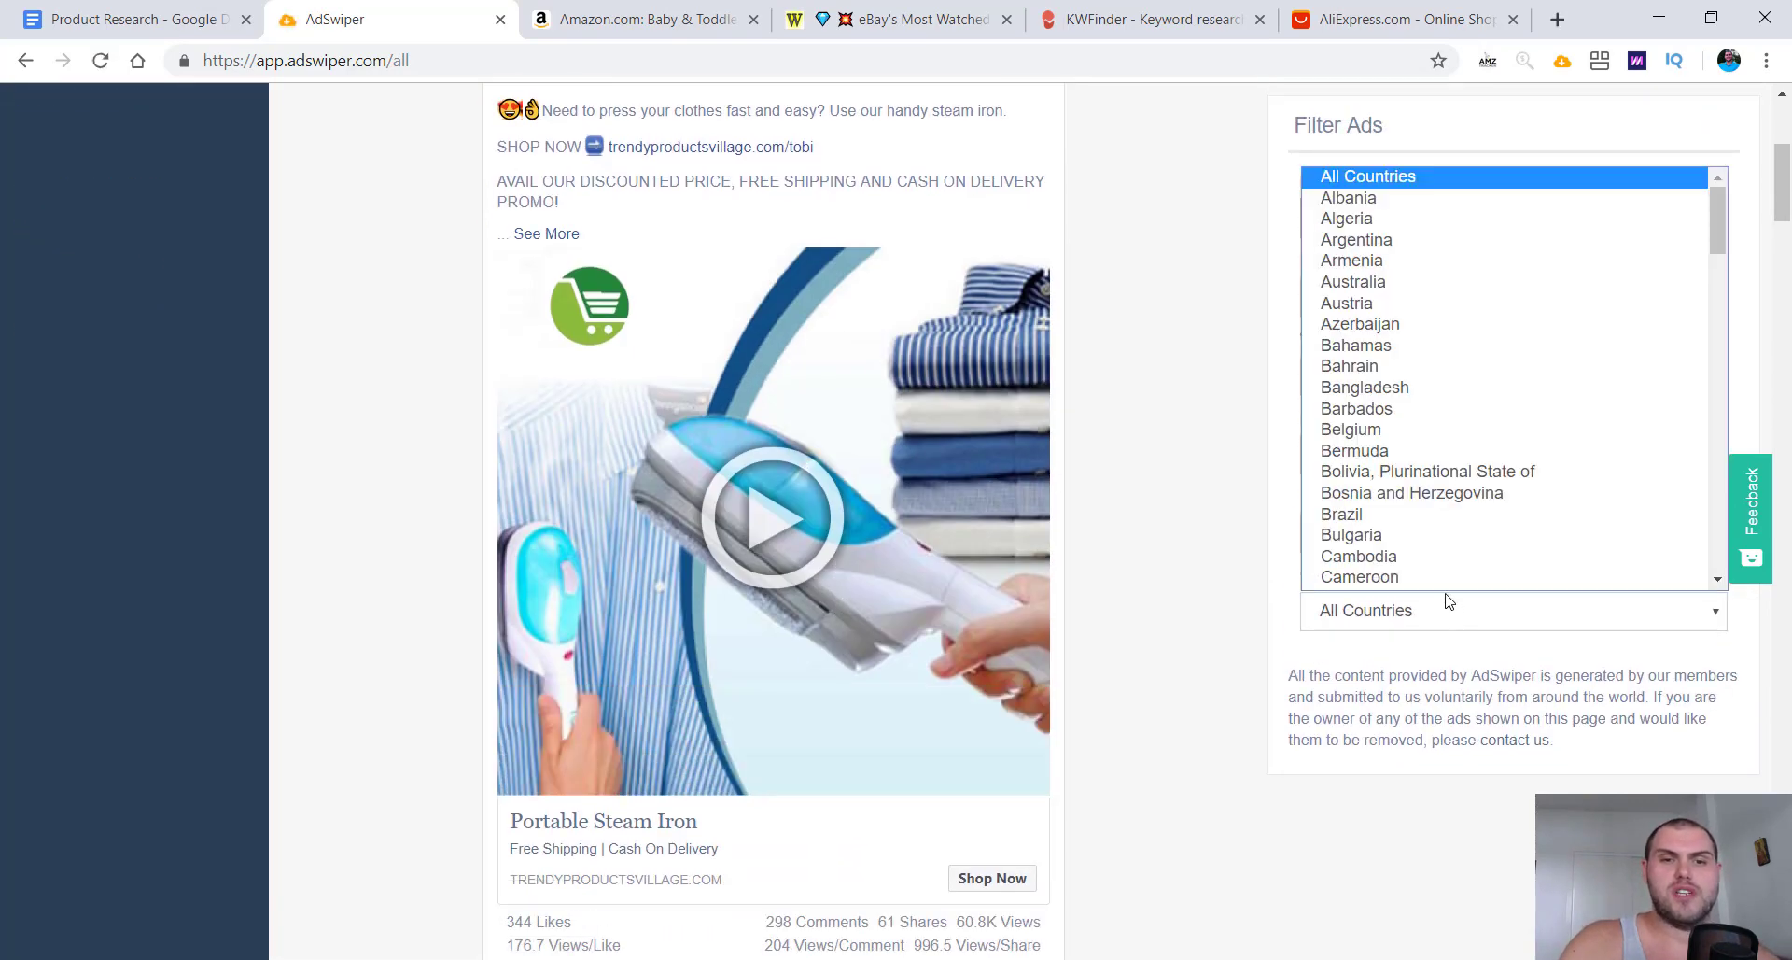
scroll(1432, 570, down, 7)
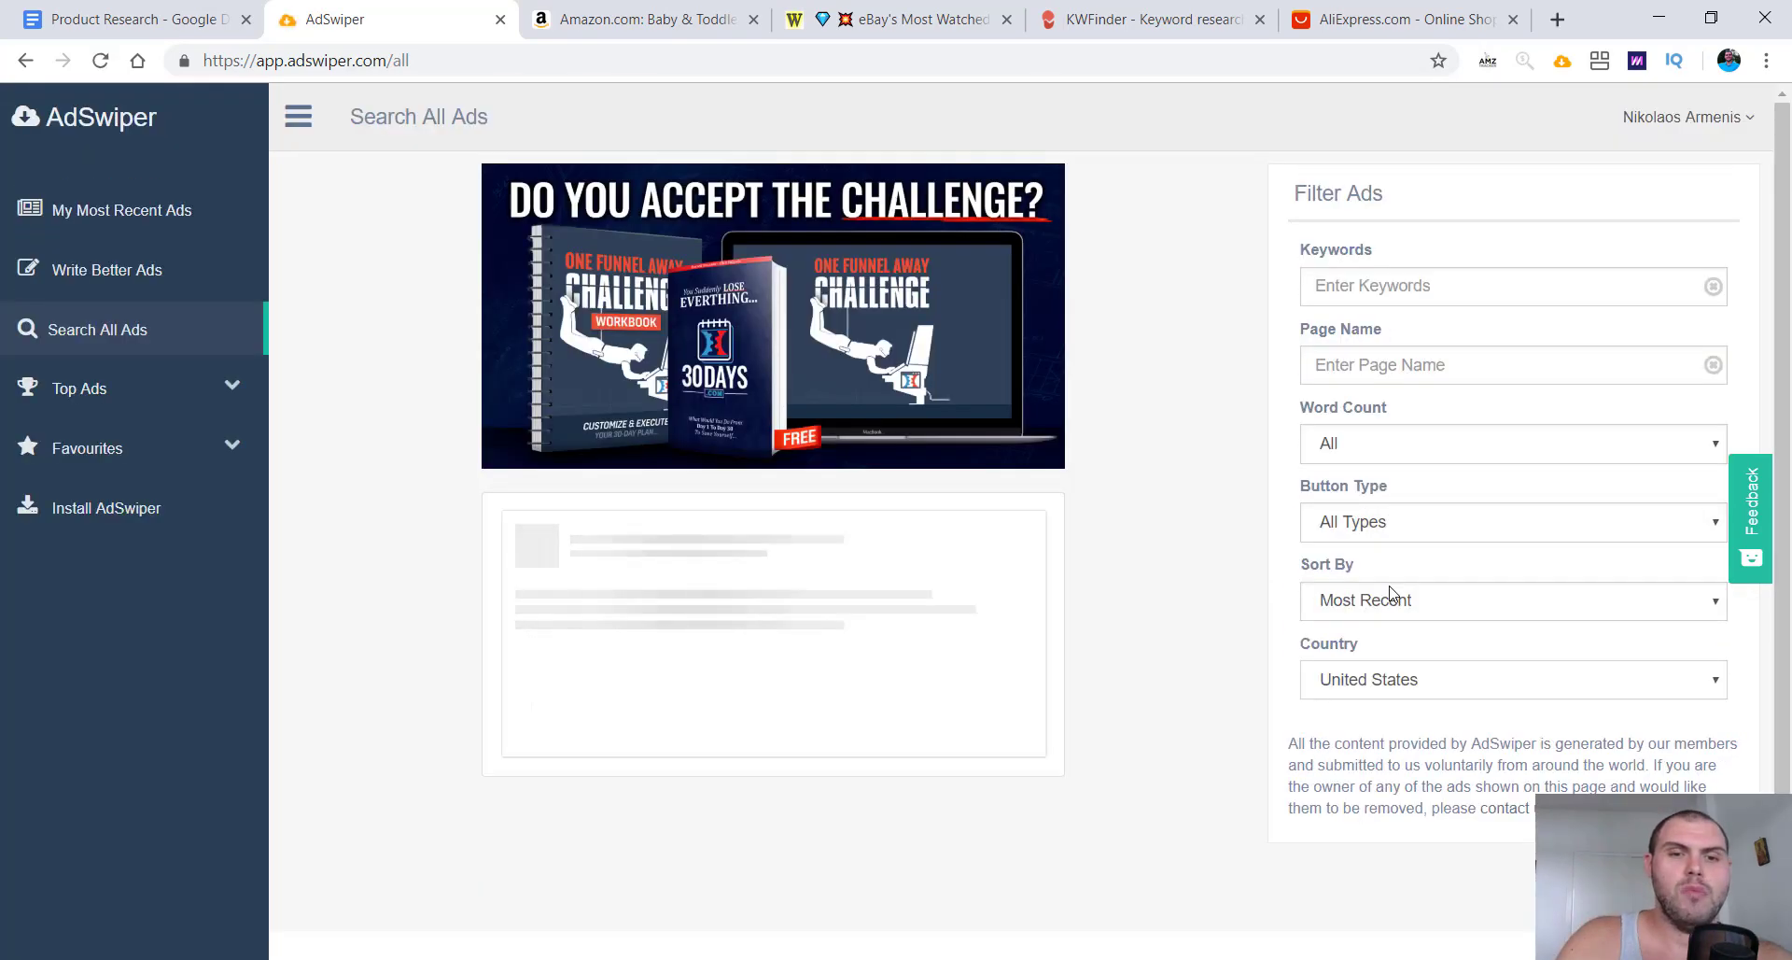
click(1391, 594)
click(1416, 718)
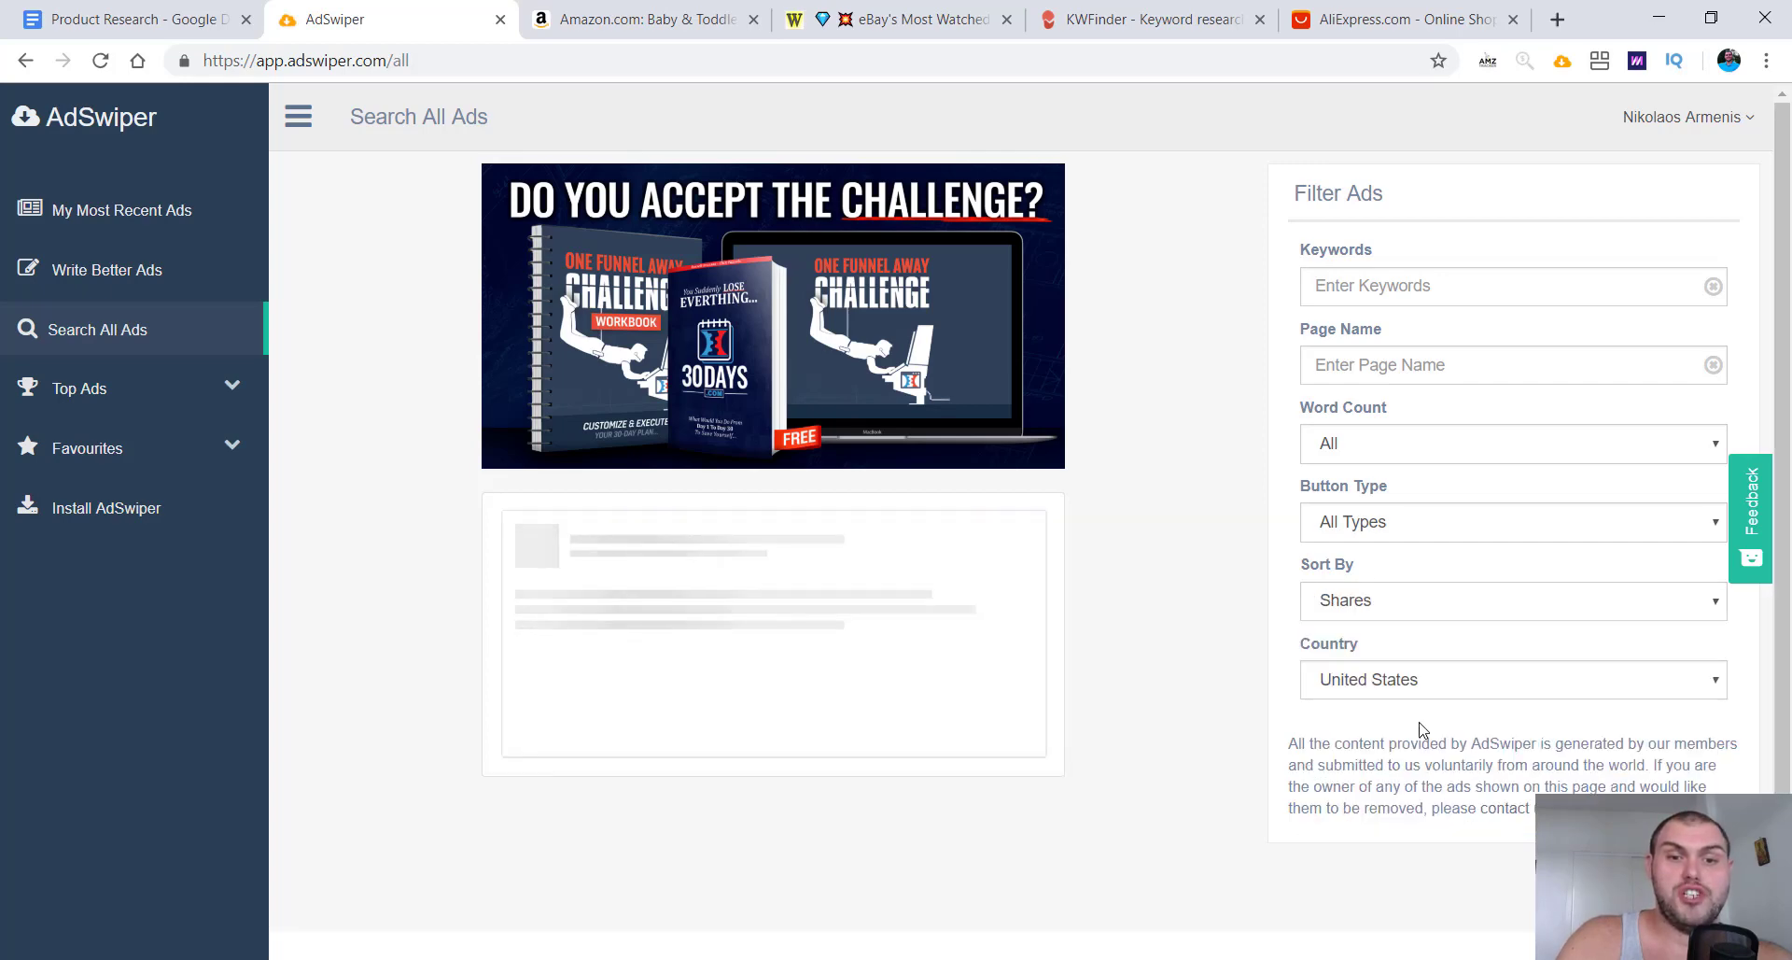
click(1454, 521)
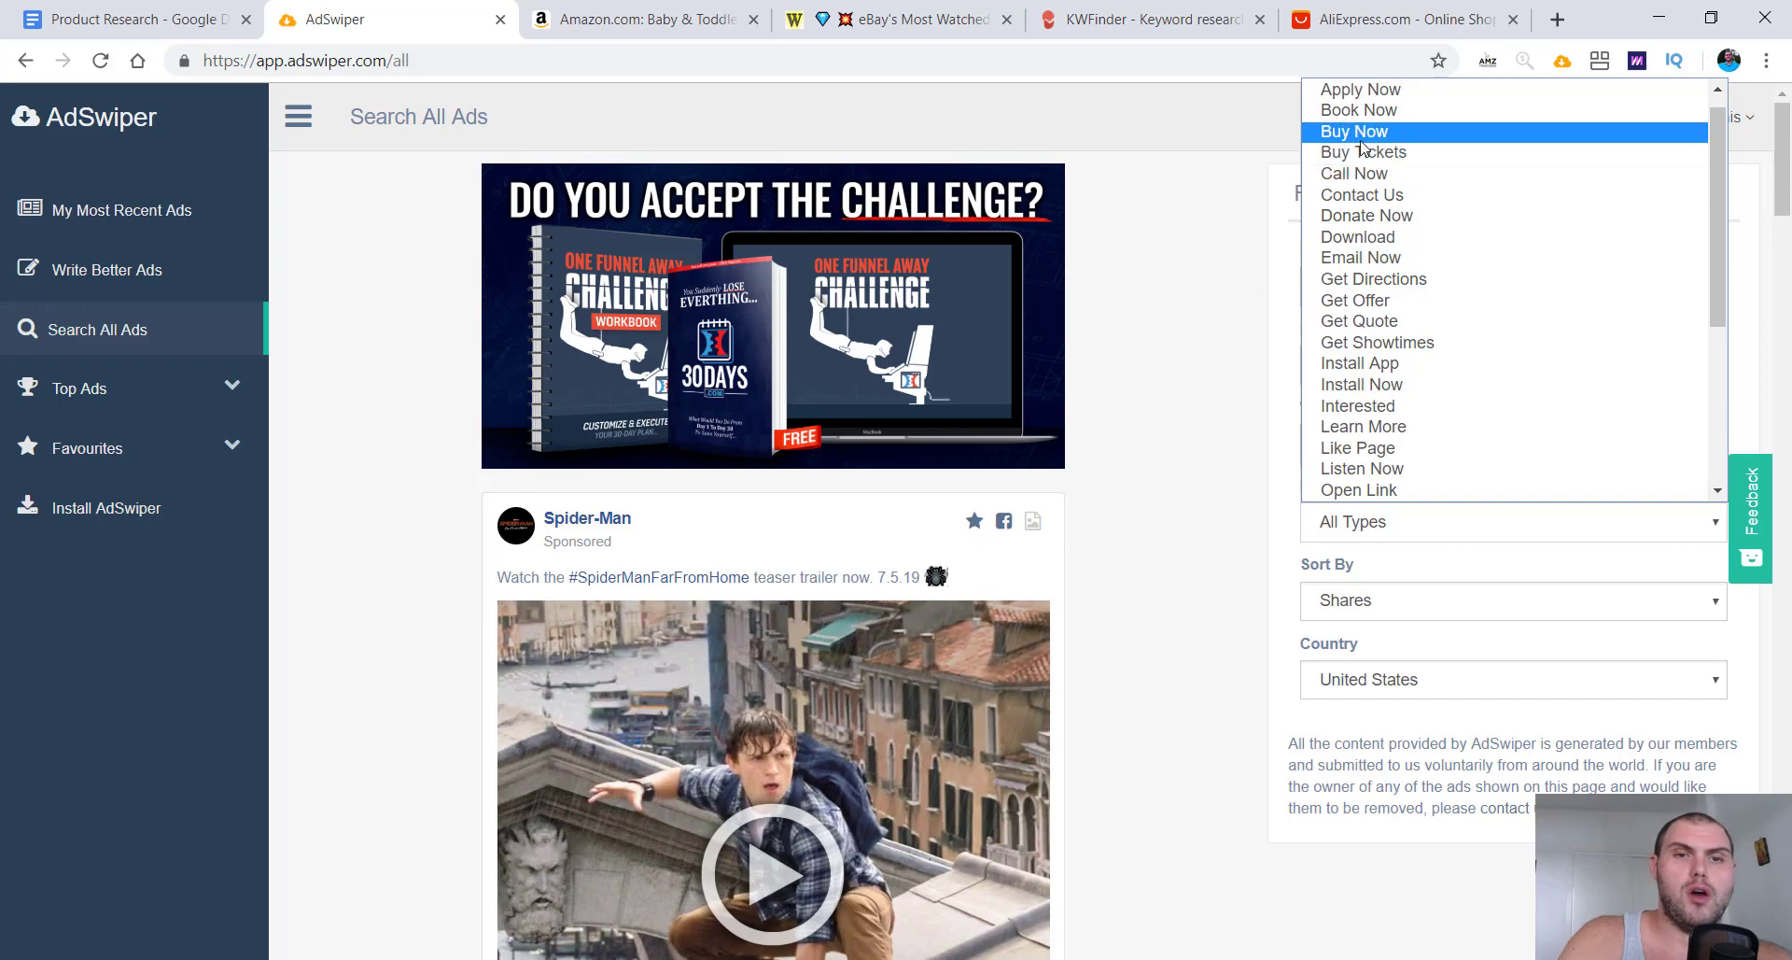
scroll(1398, 194, down, 5)
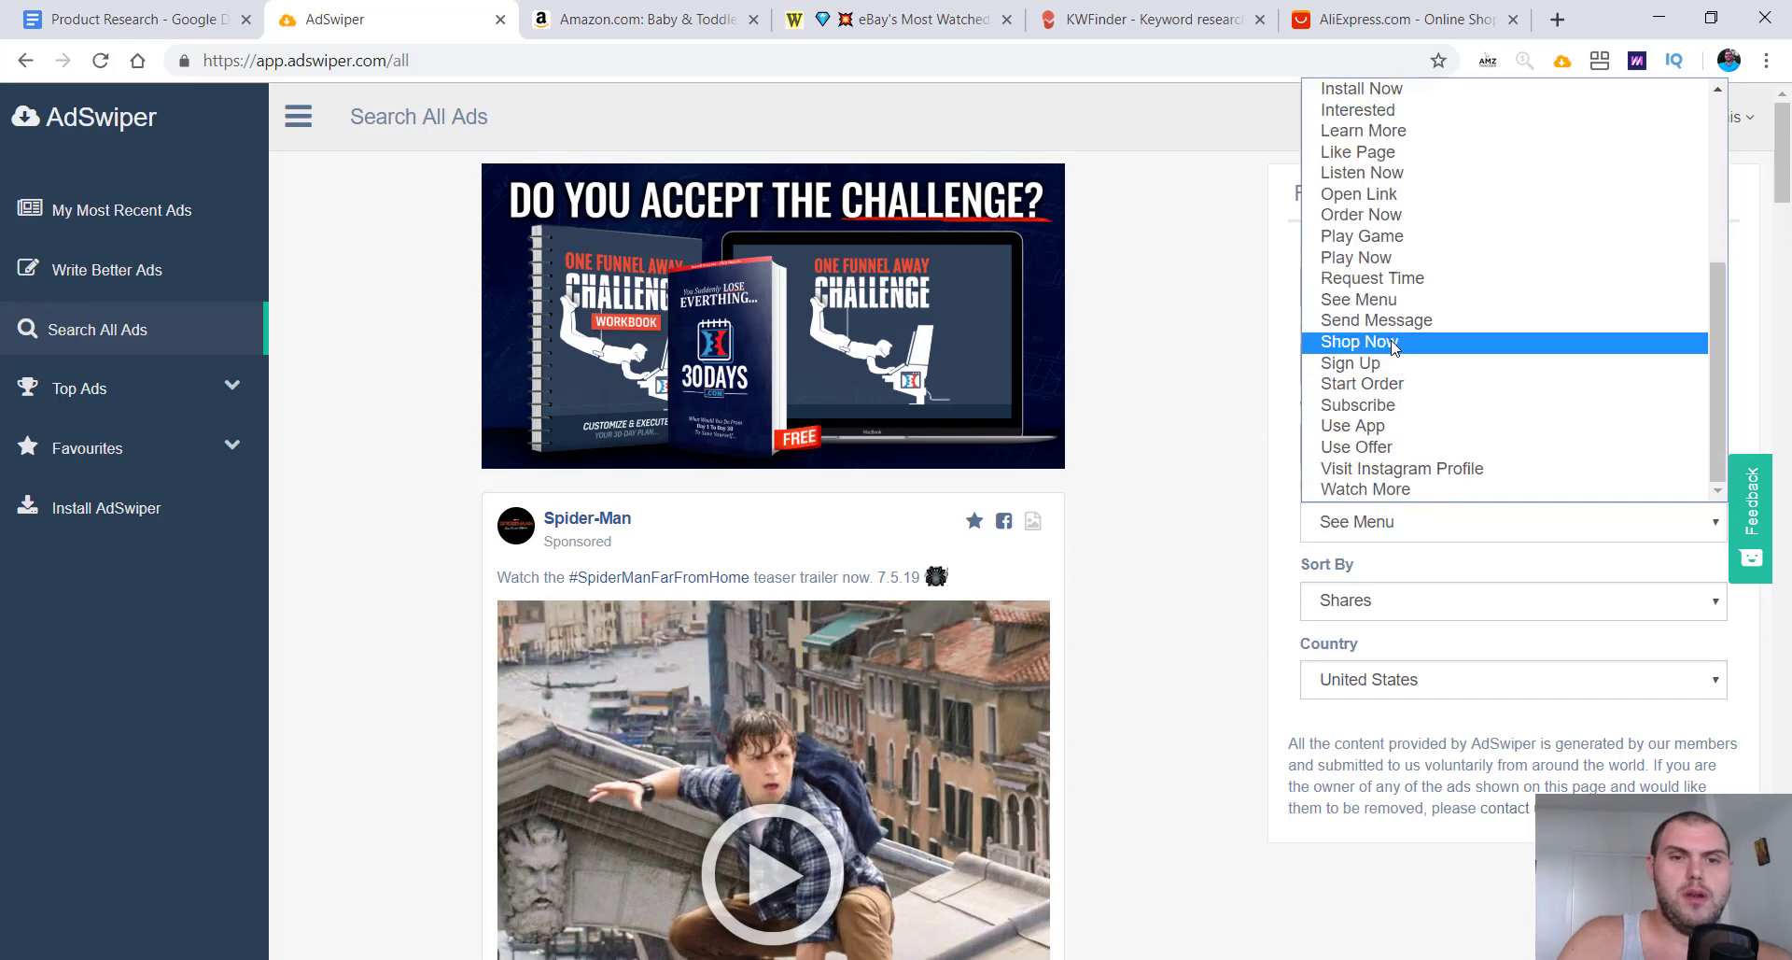
click(1394, 346)
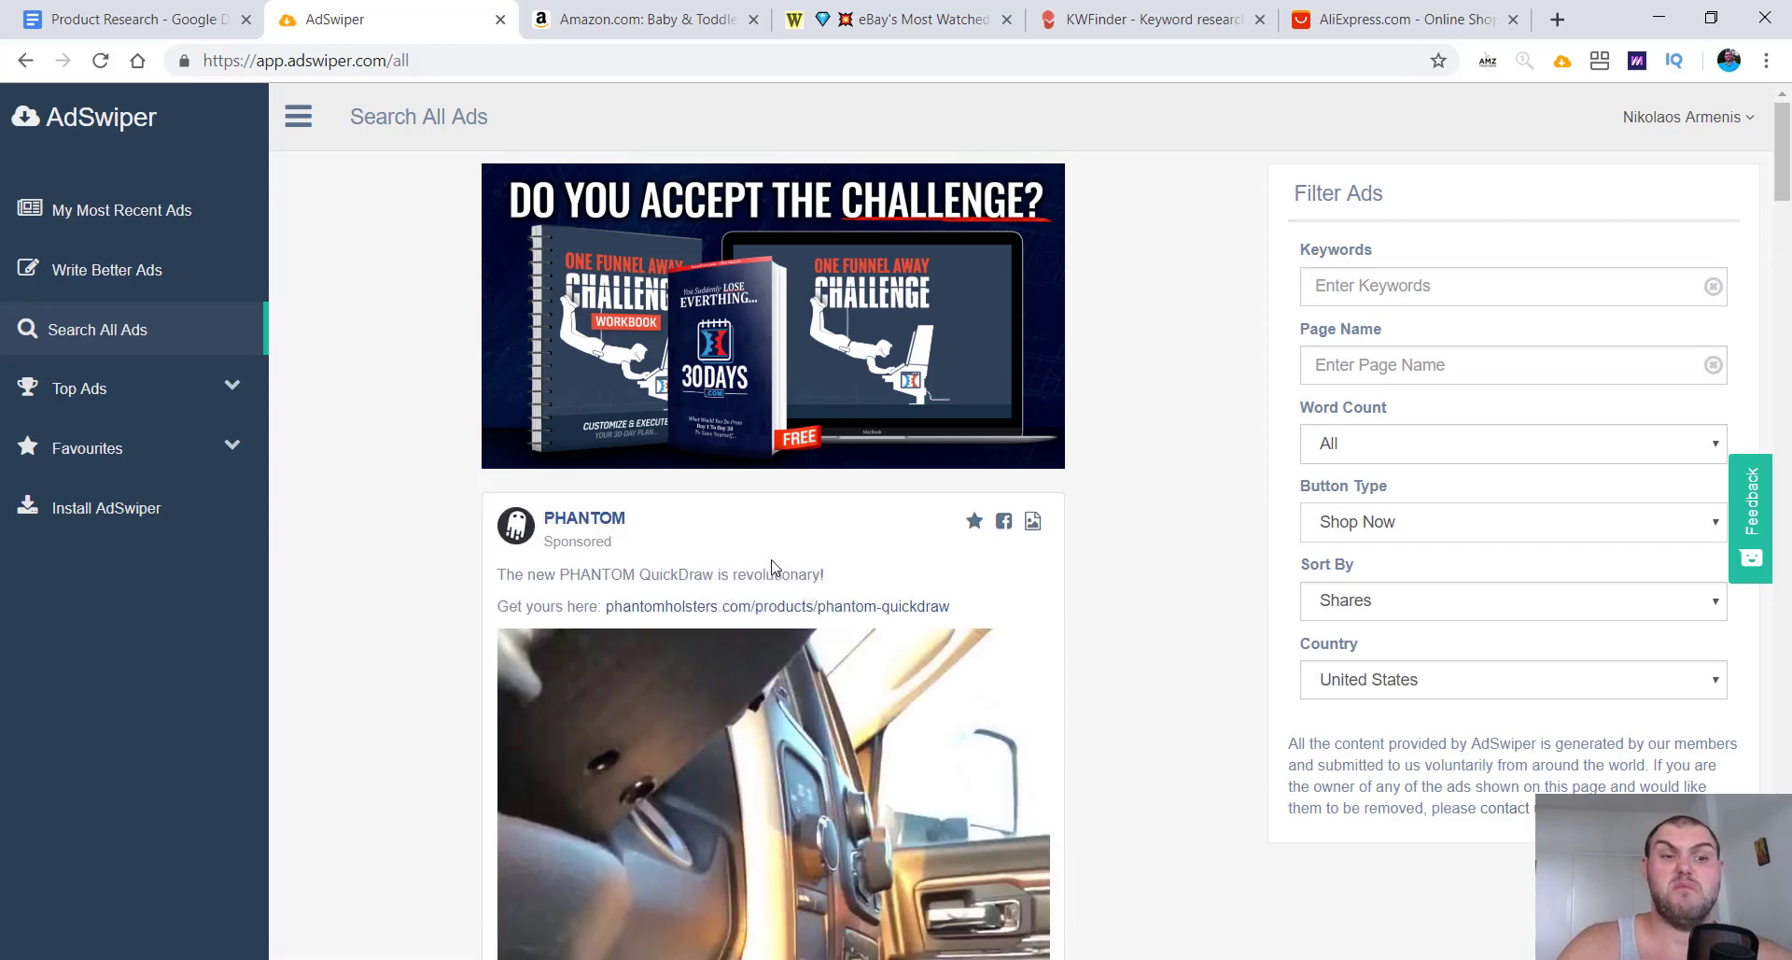
Step: Scroll through the filtered Shop Now ads
scroll(772, 563, down, 6)
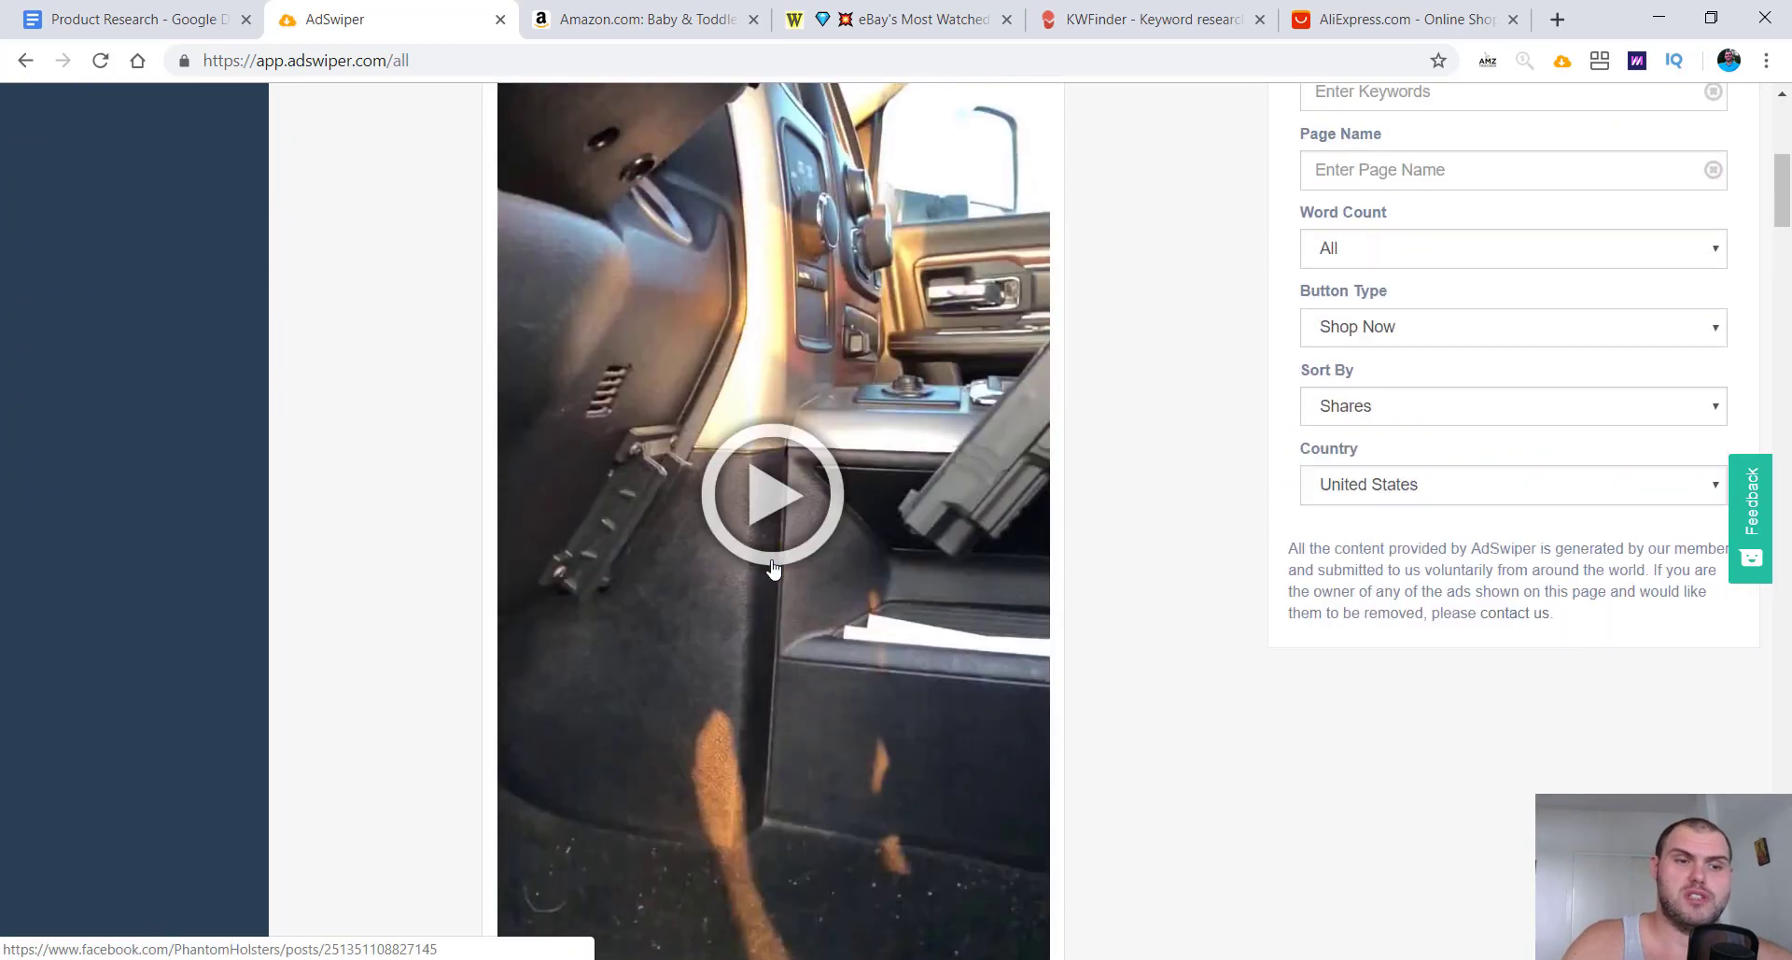
scroll(772, 565, down, 2)
scroll(737, 378, up, 3)
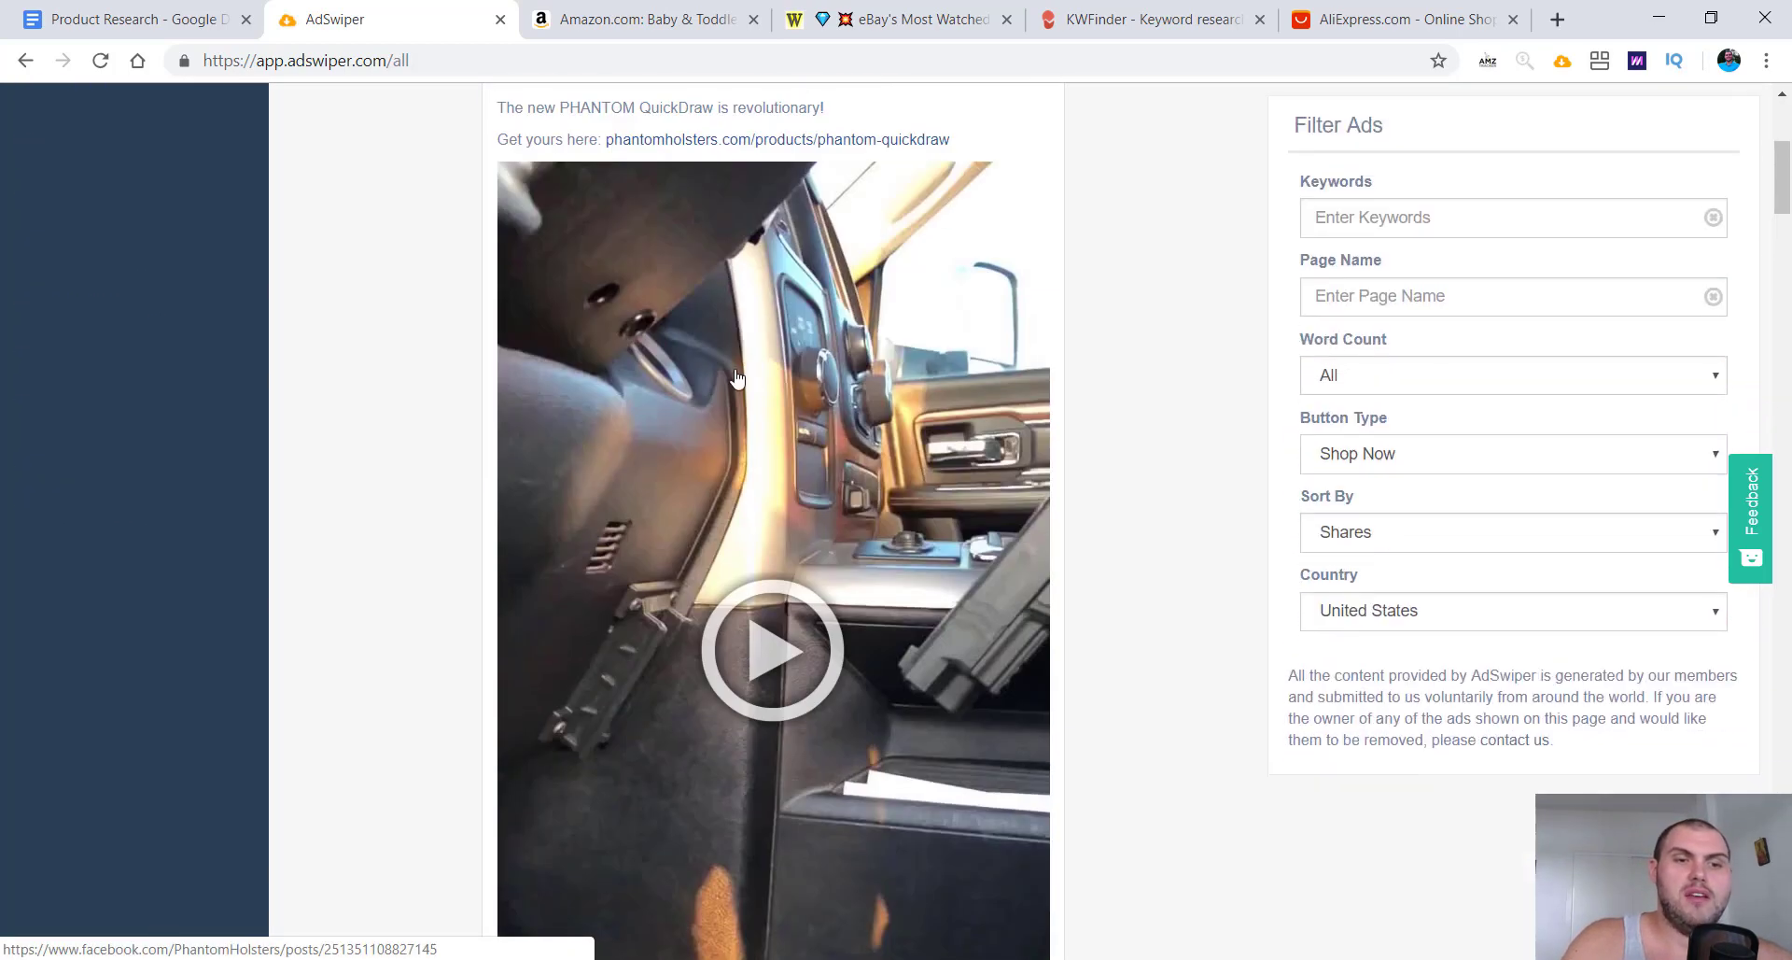
scroll(871, 861, down, 5)
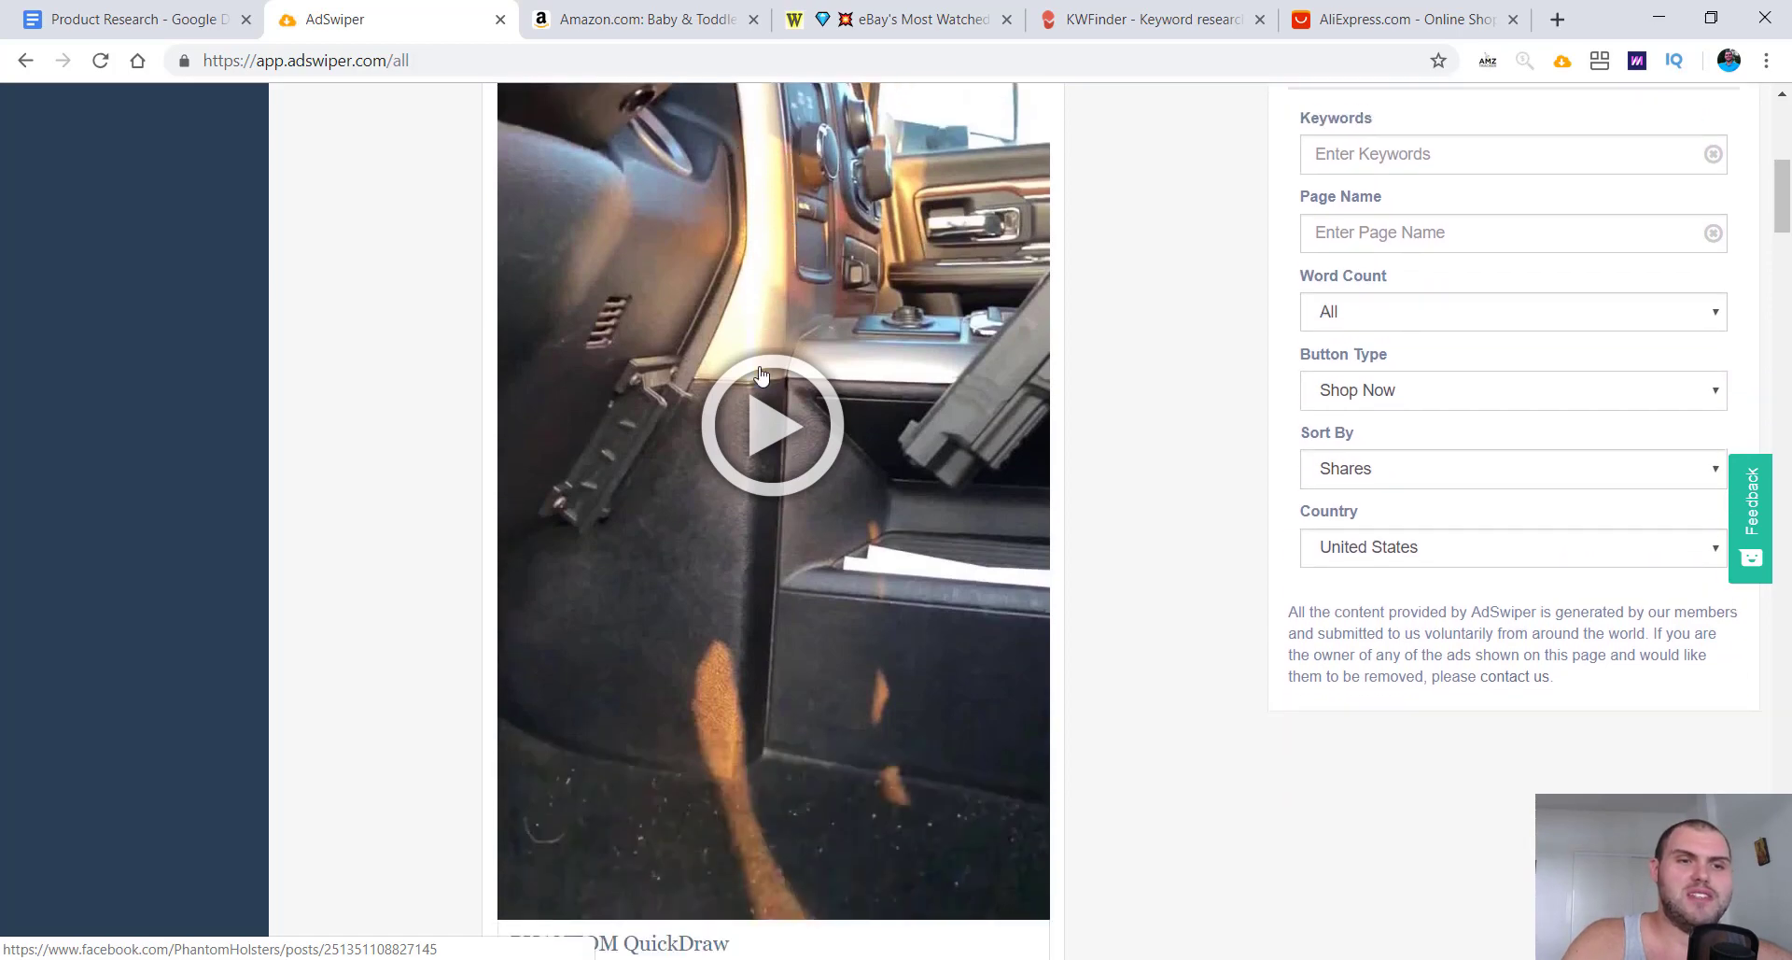
scroll(753, 445, down, 2)
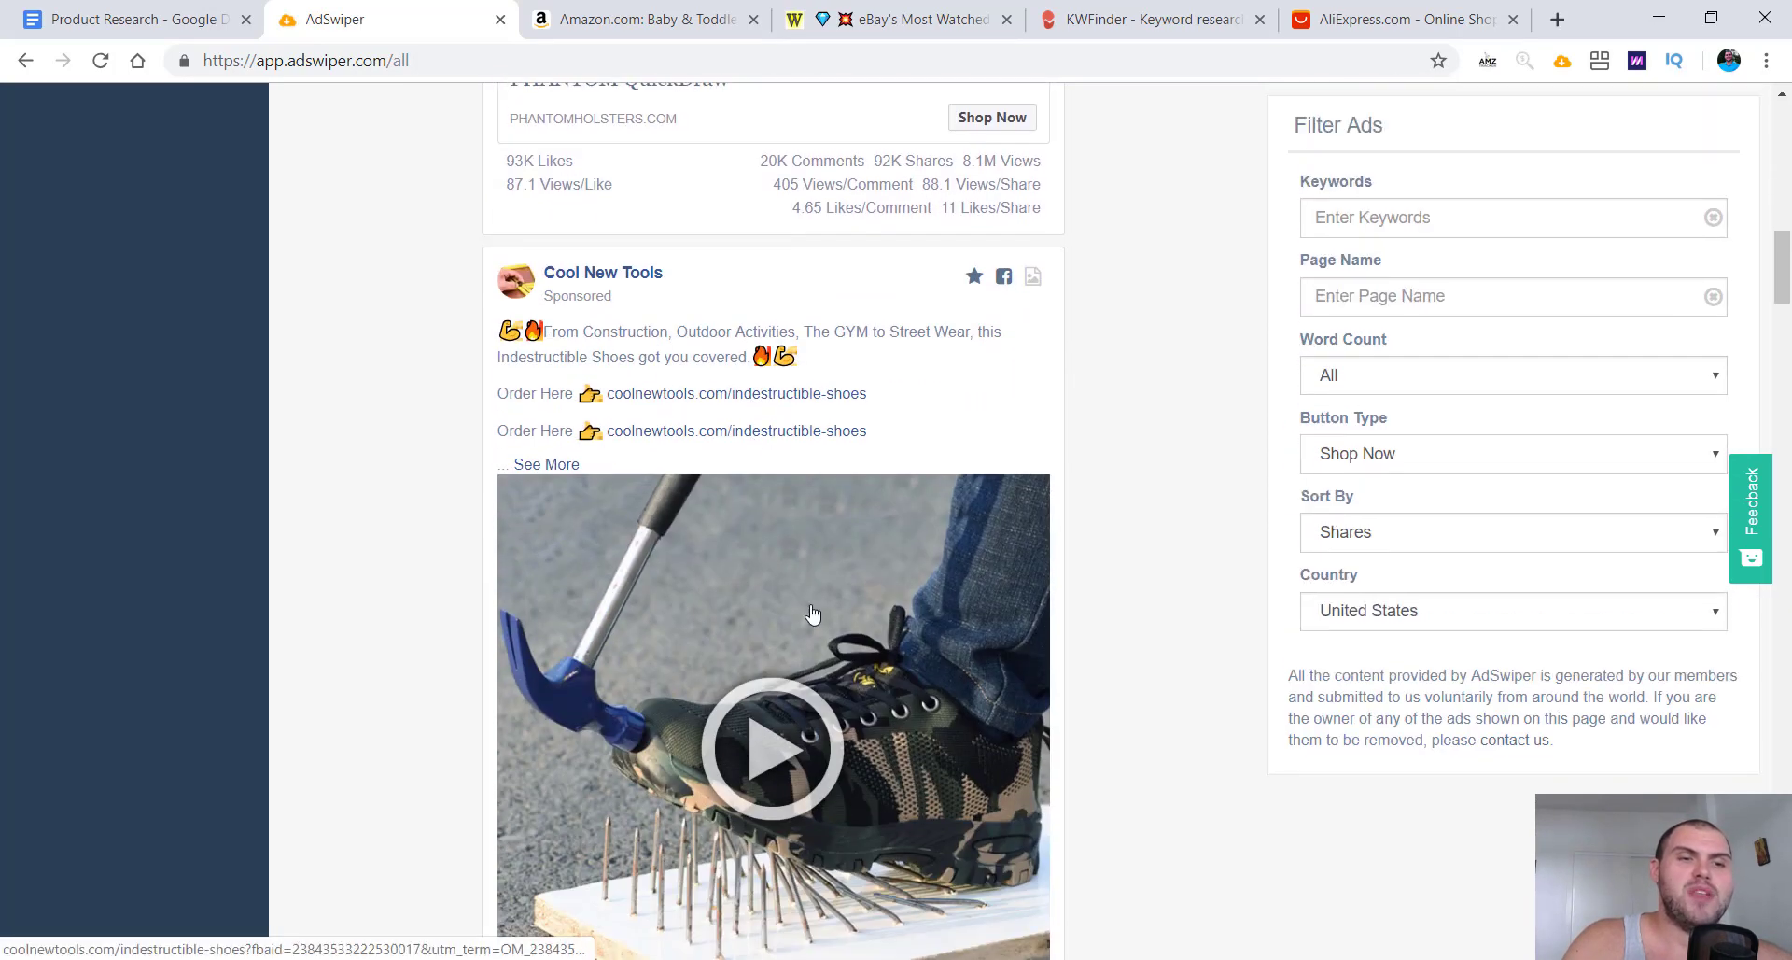
scroll(765, 821, down, 2)
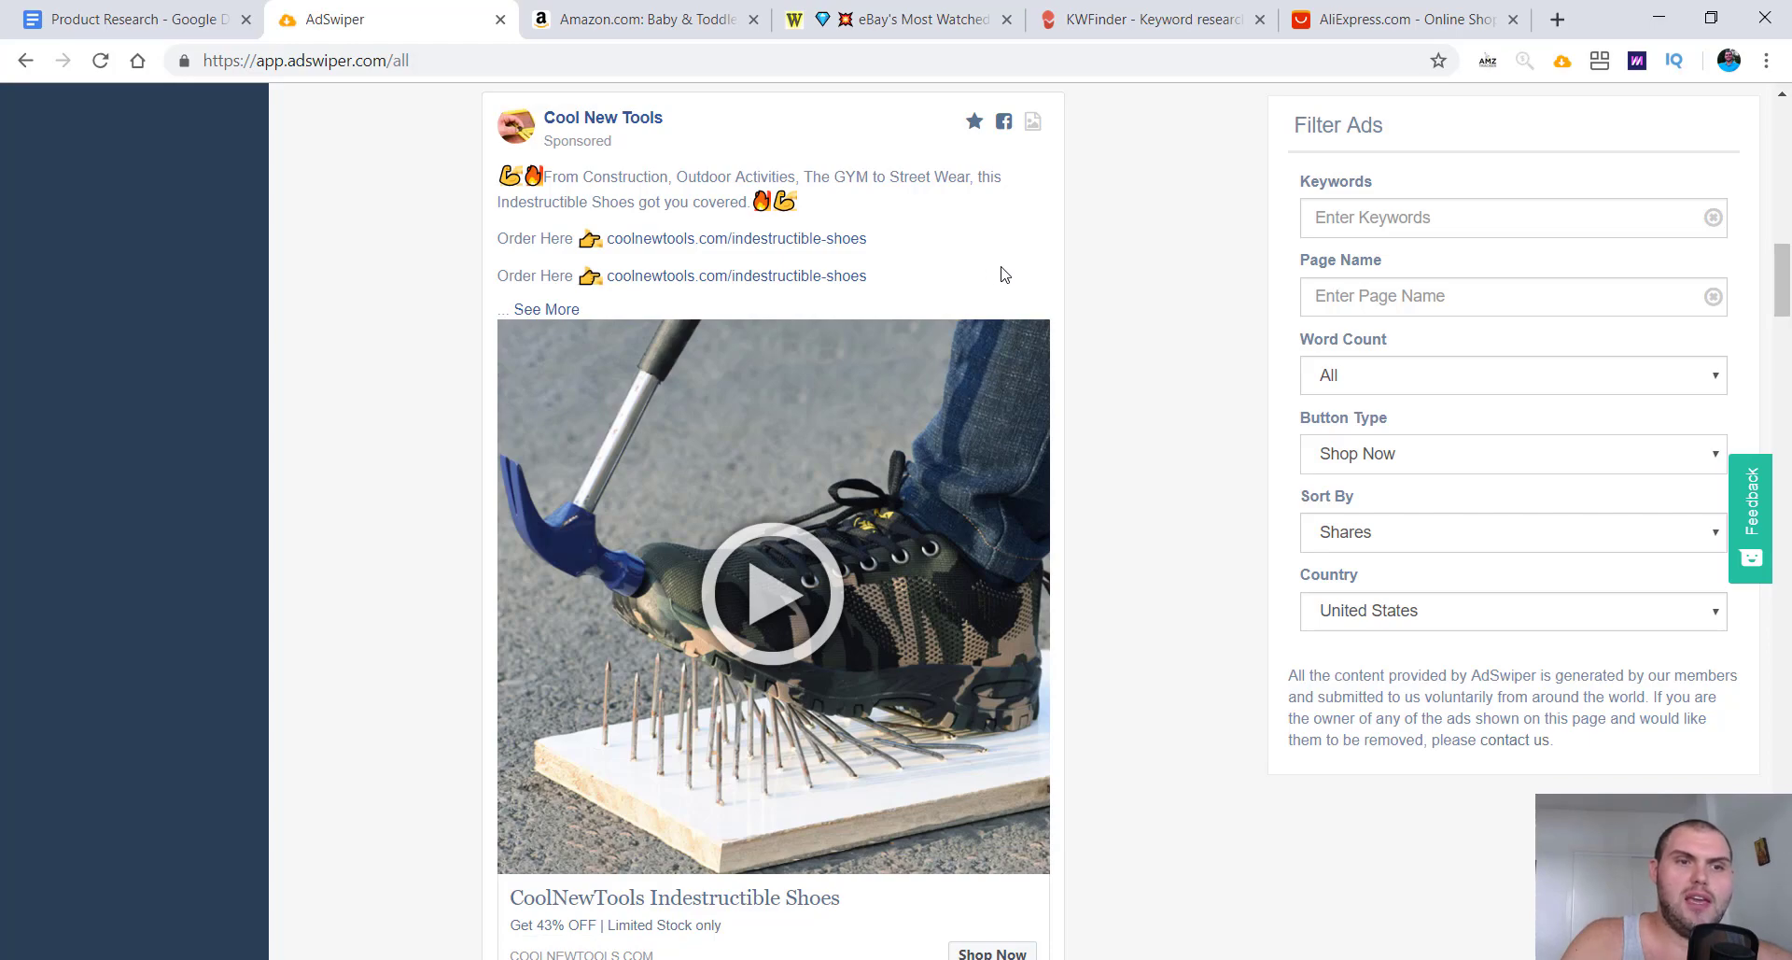
Step: On AliExpress, replace the 'boxing' search with 'indestructible shoes'
click(1382, 21)
scroll(692, 265, up, 10)
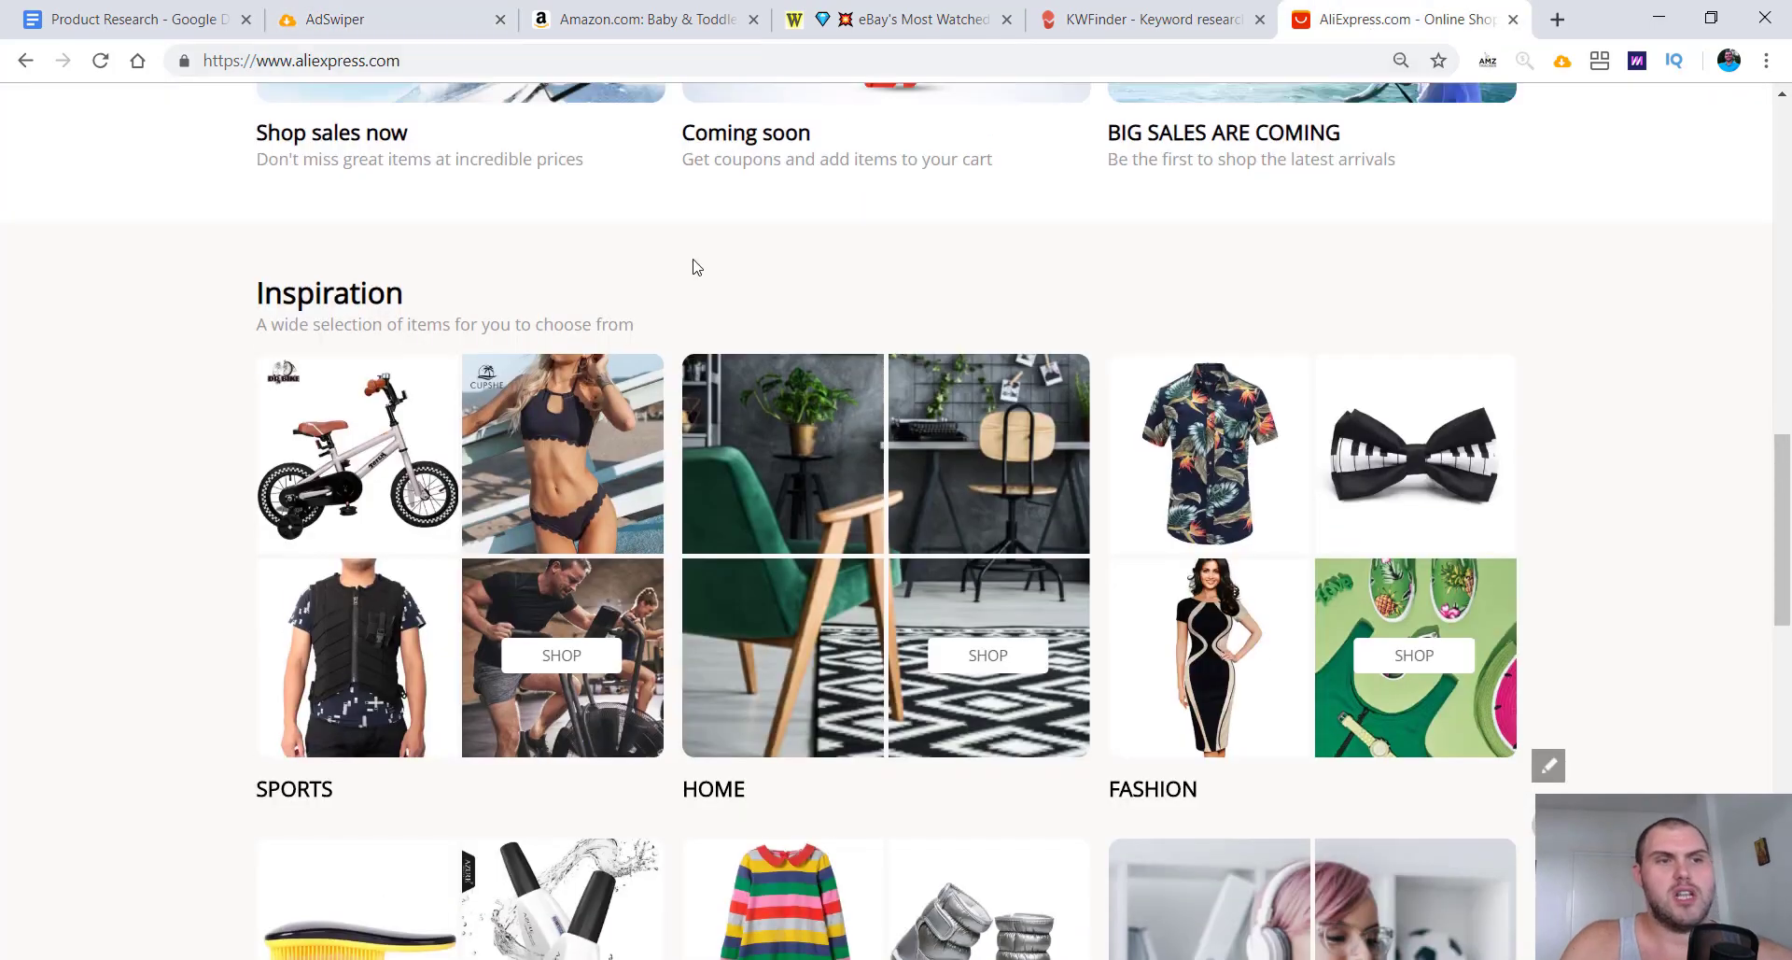
scroll(729, 327, up, 2)
triple_click(668, 243)
key(BackSpace)
text(indestru)
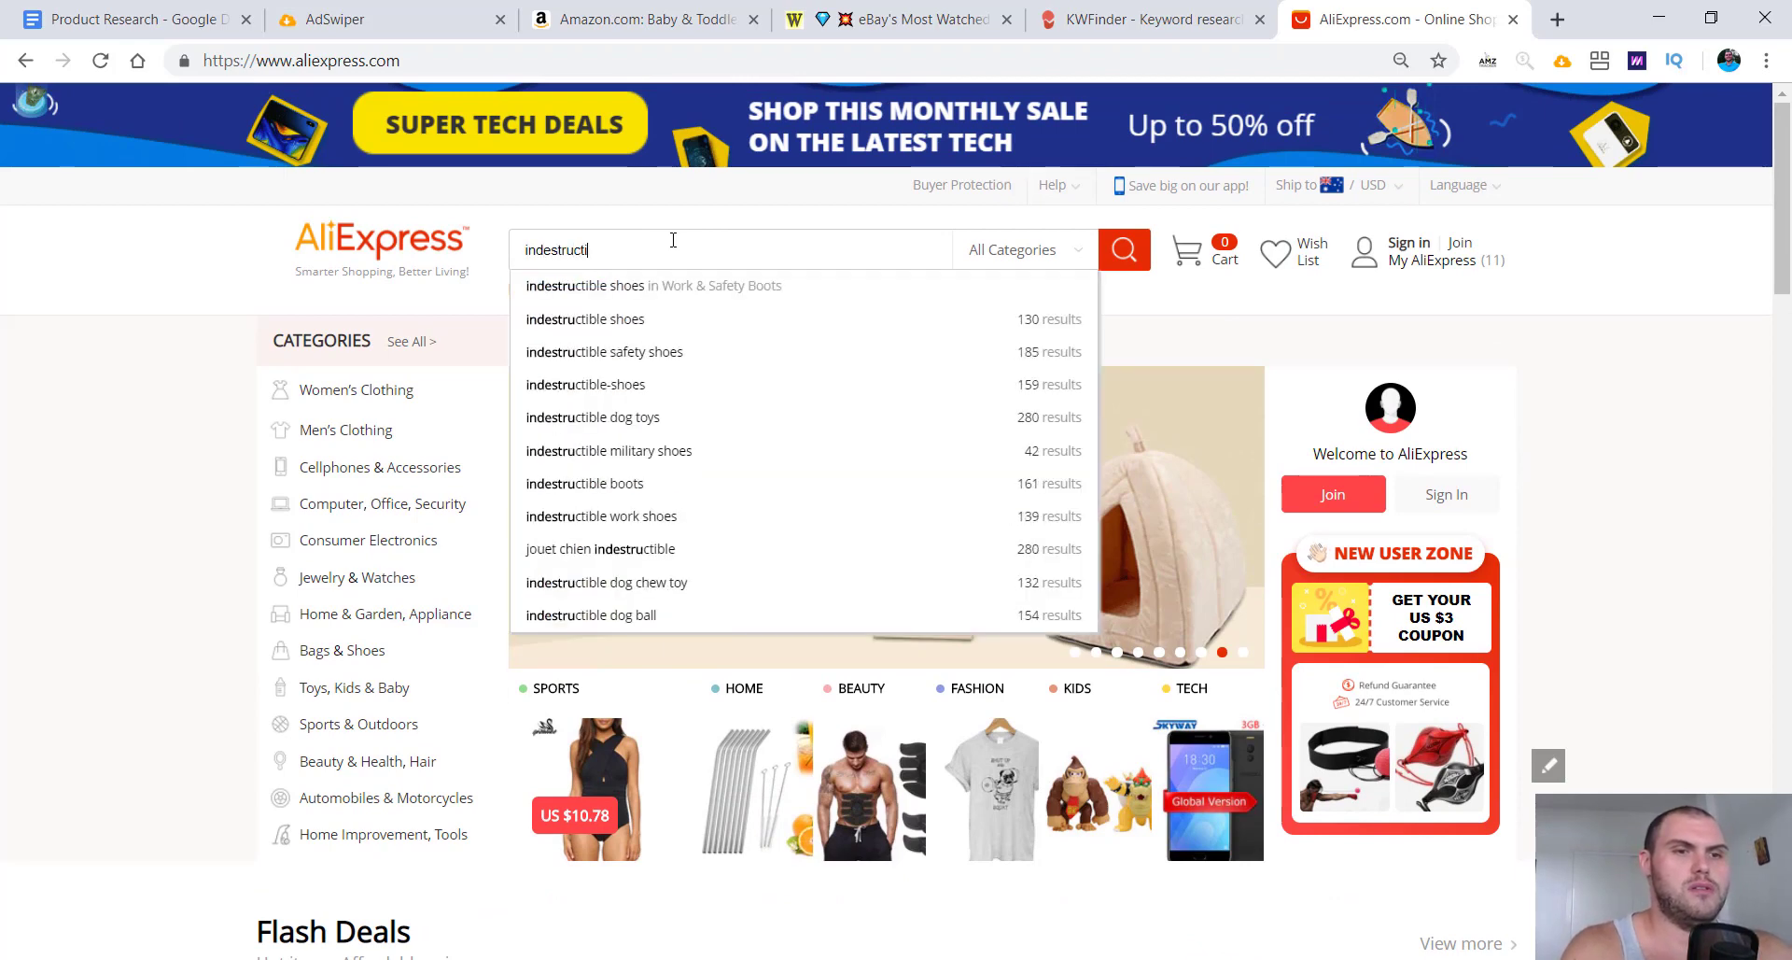
text(cti)
key(Down)
key(Return)
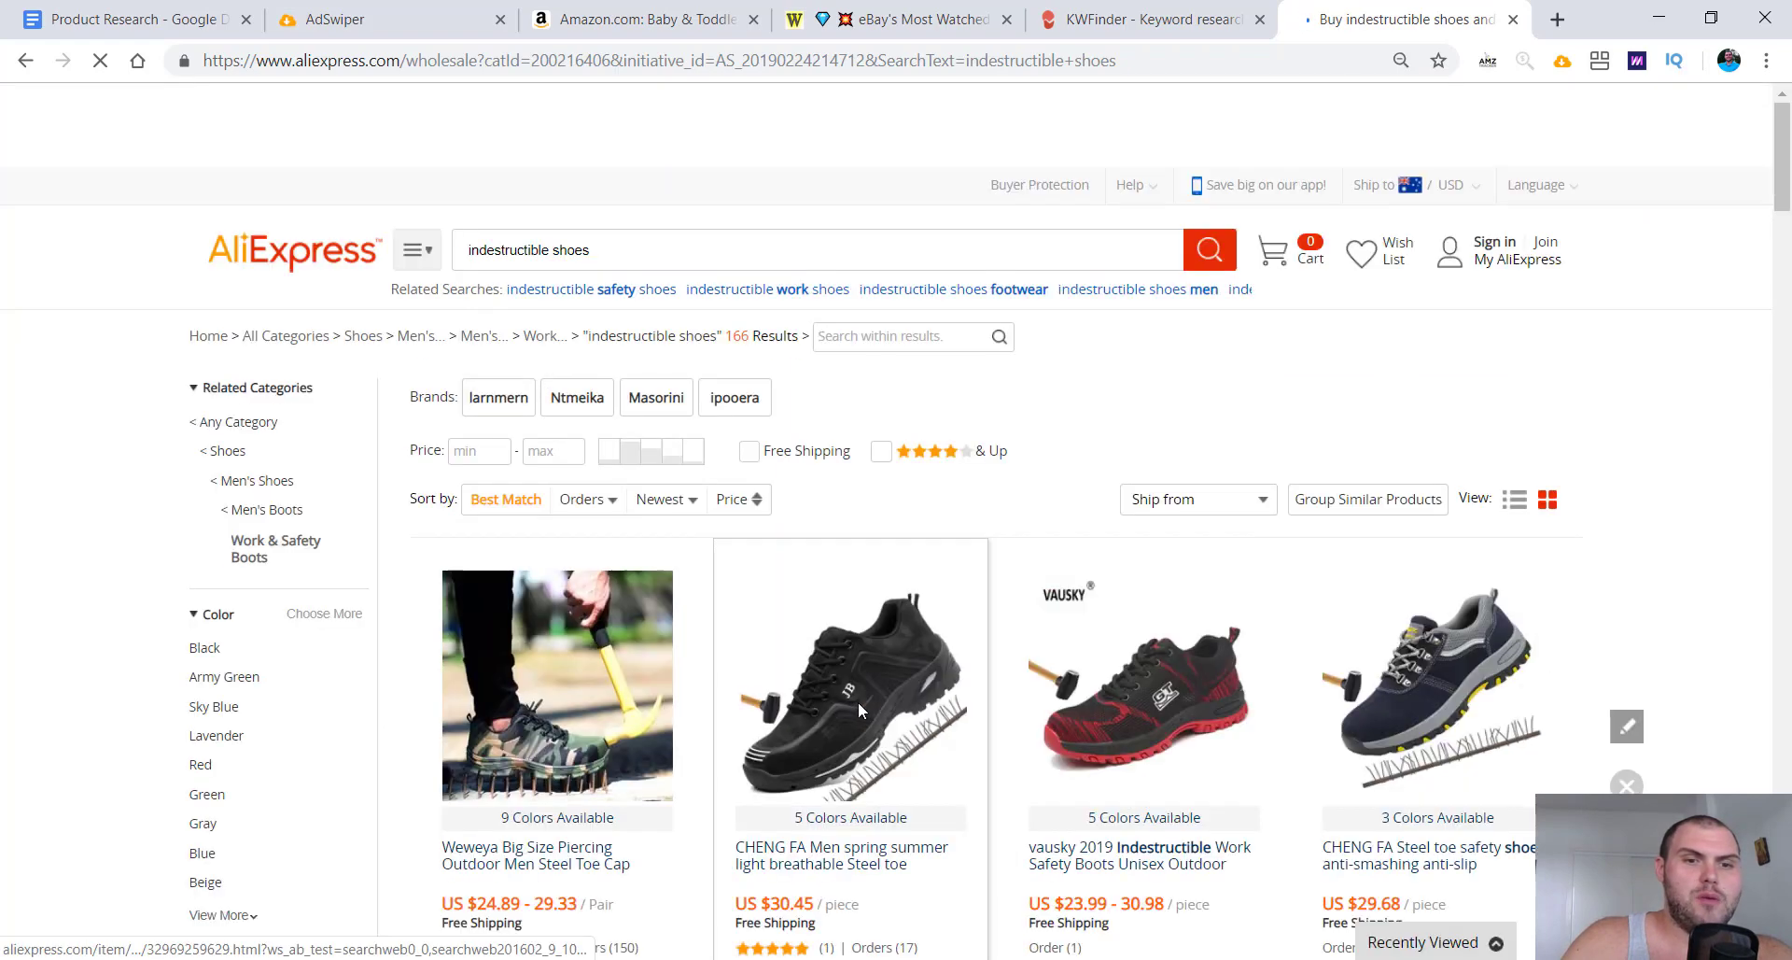
Step: Sort the results by Orders, then by Newest, and browse the listings
scroll(1126, 595, down, 2)
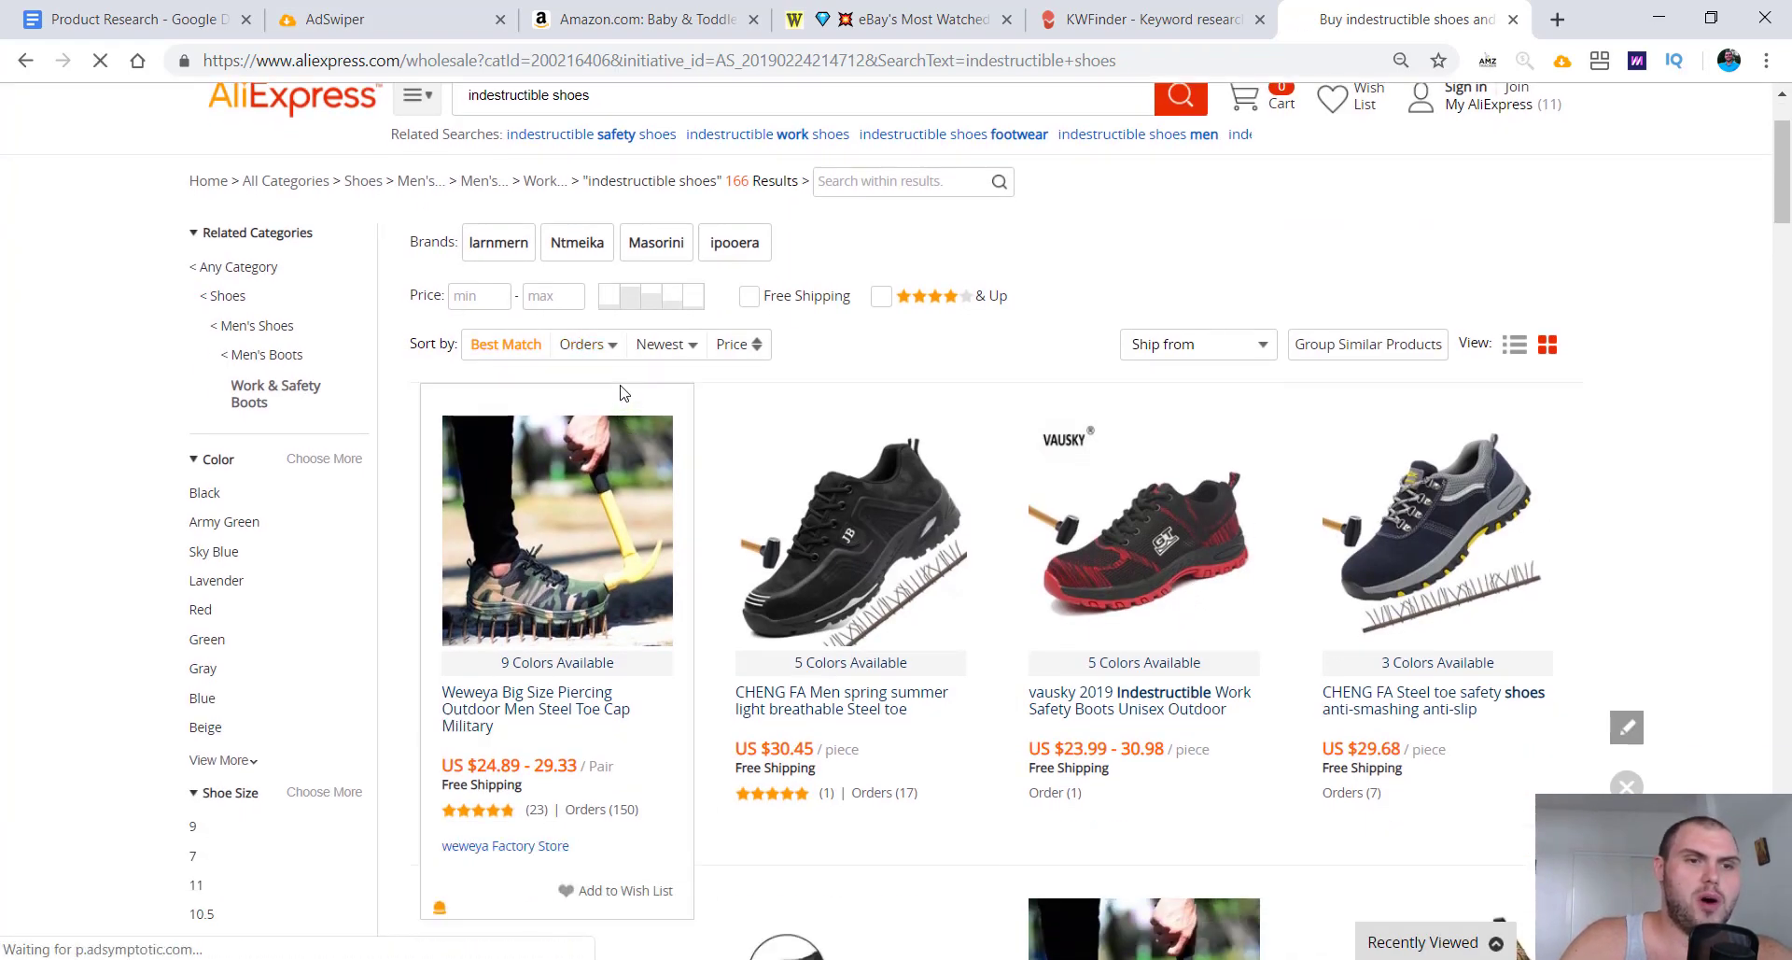
click(590, 348)
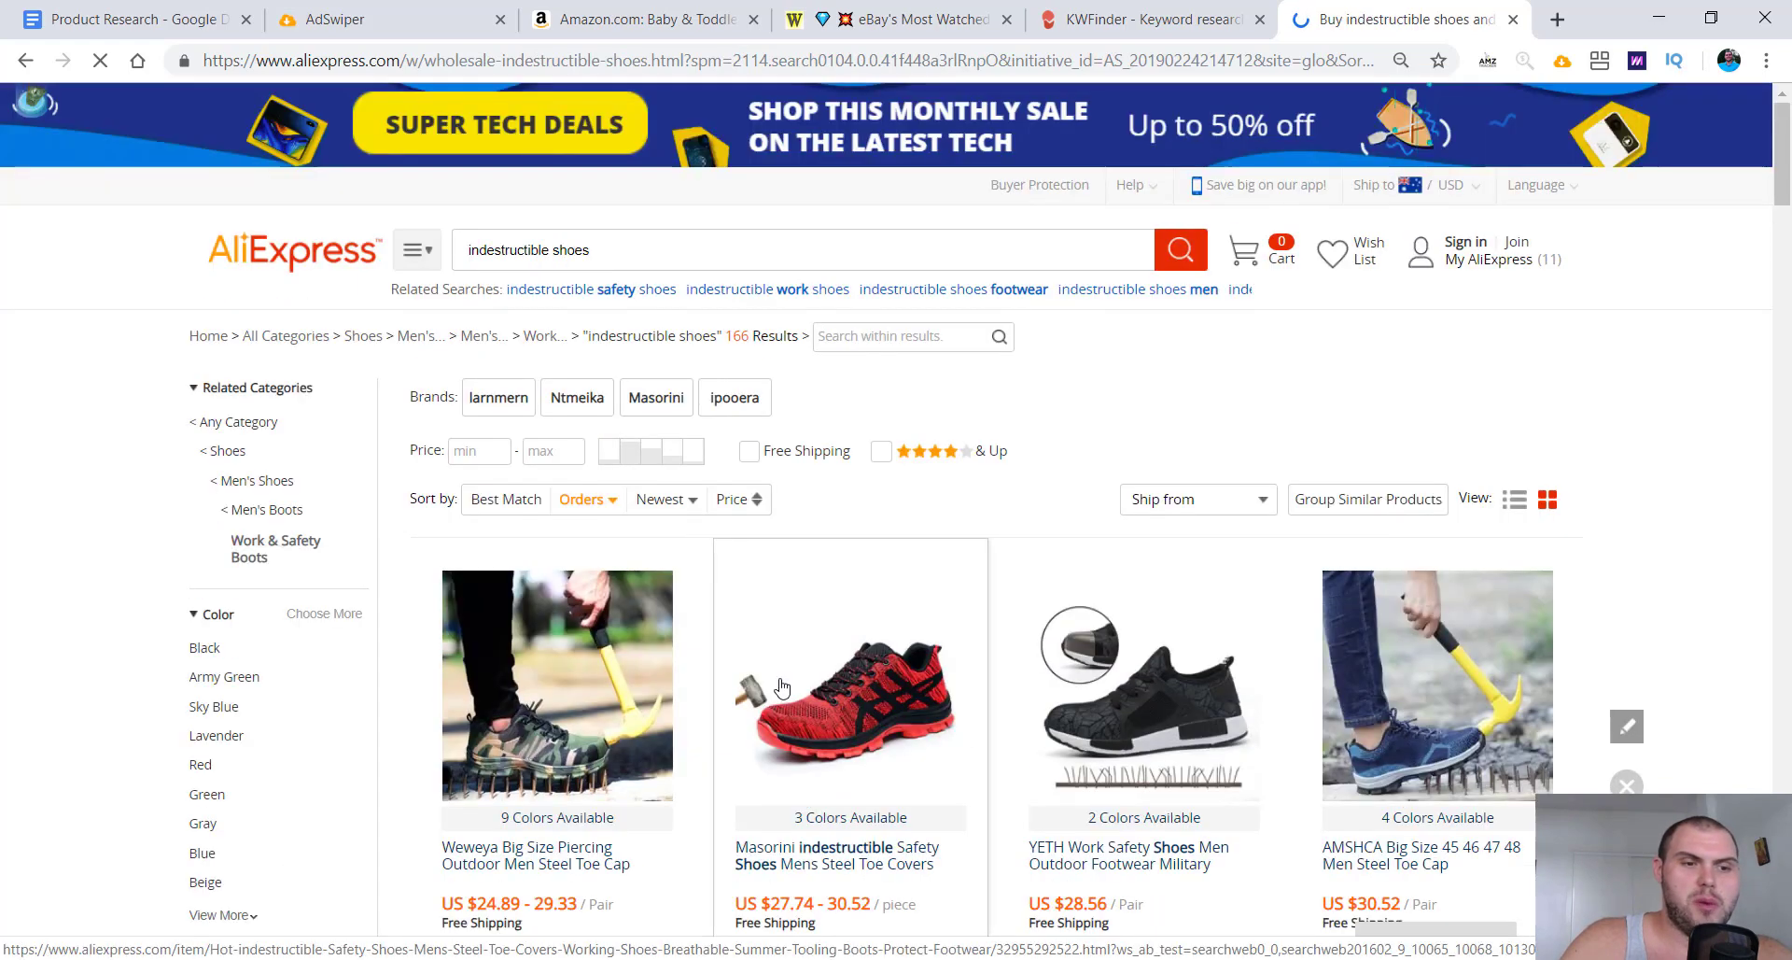
scroll(840, 560, down, 2)
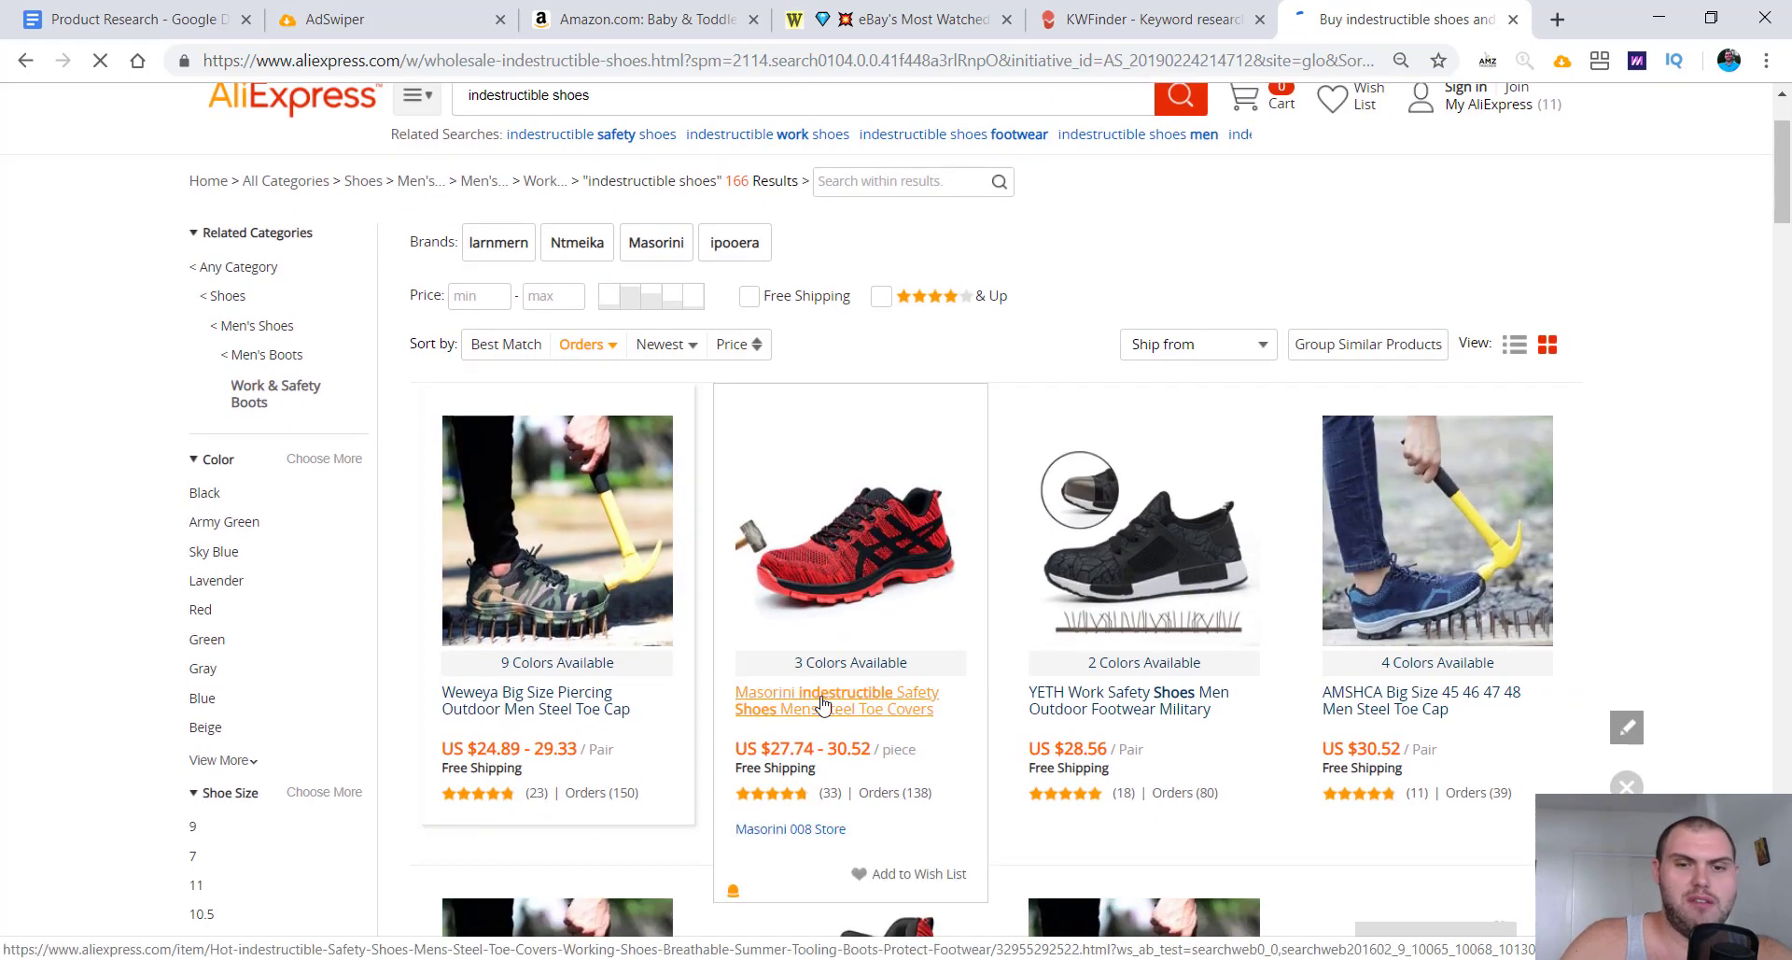
scroll(747, 747, down, 1)
scroll(663, 687, up, 3)
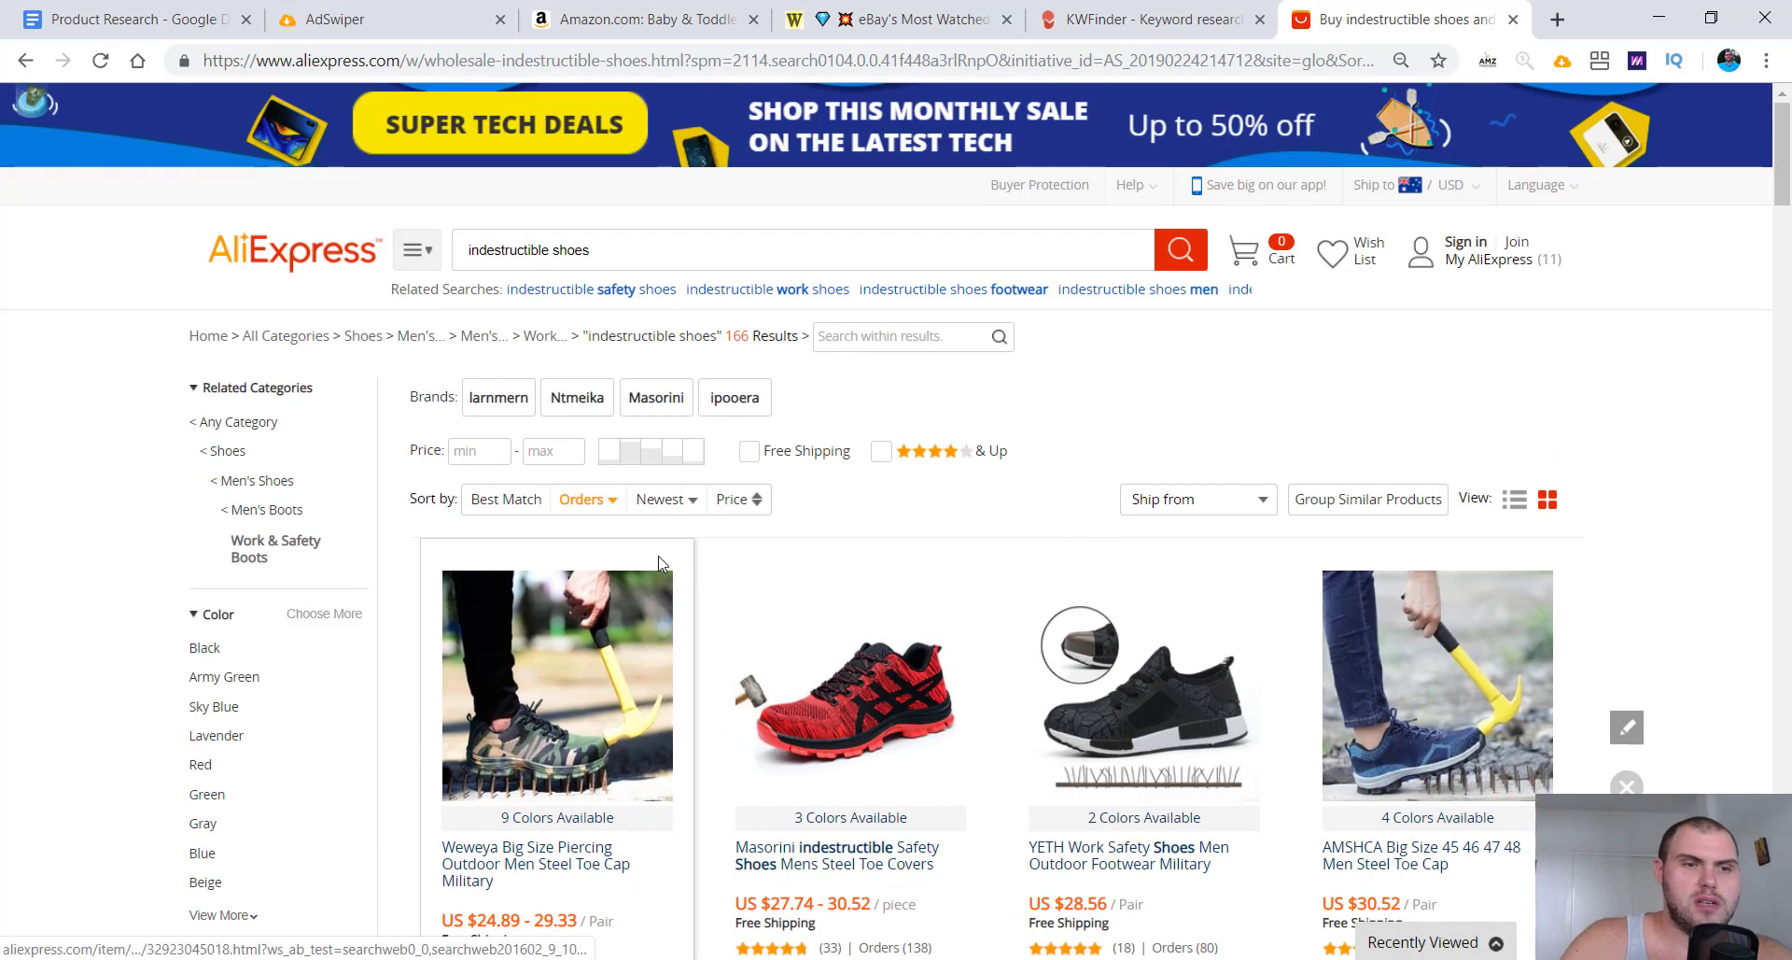
click(660, 491)
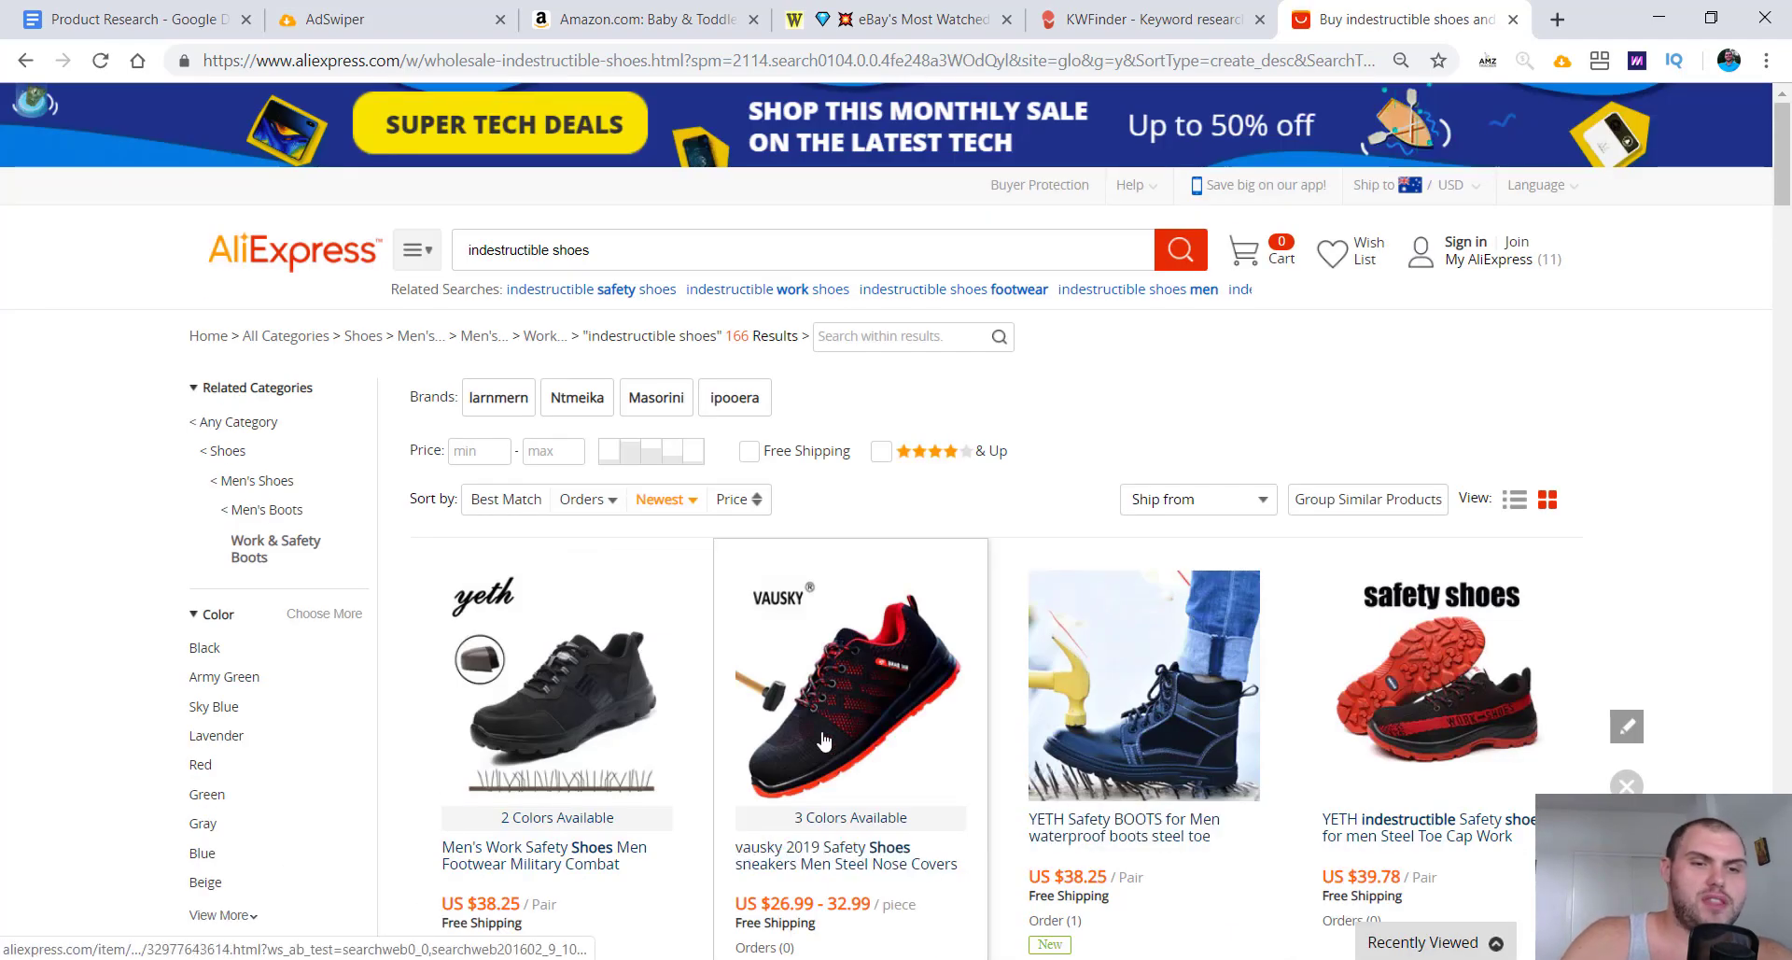
scroll(1524, 738, down, 2)
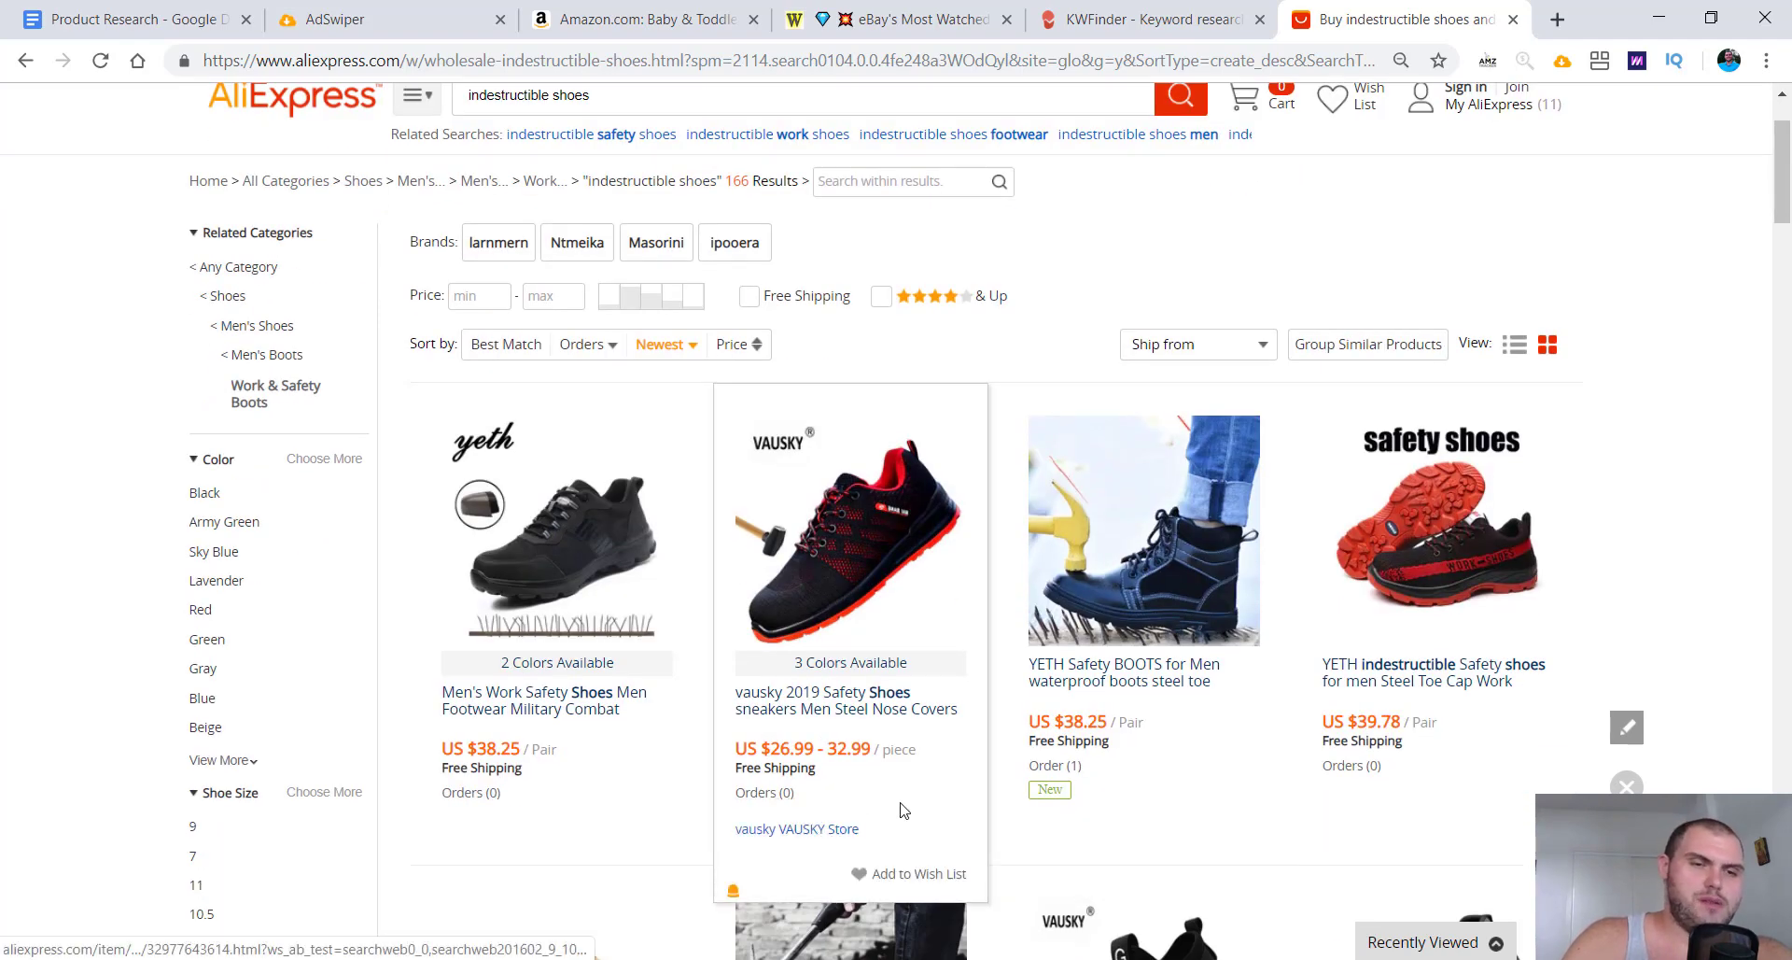
scroll(885, 809, down, 2)
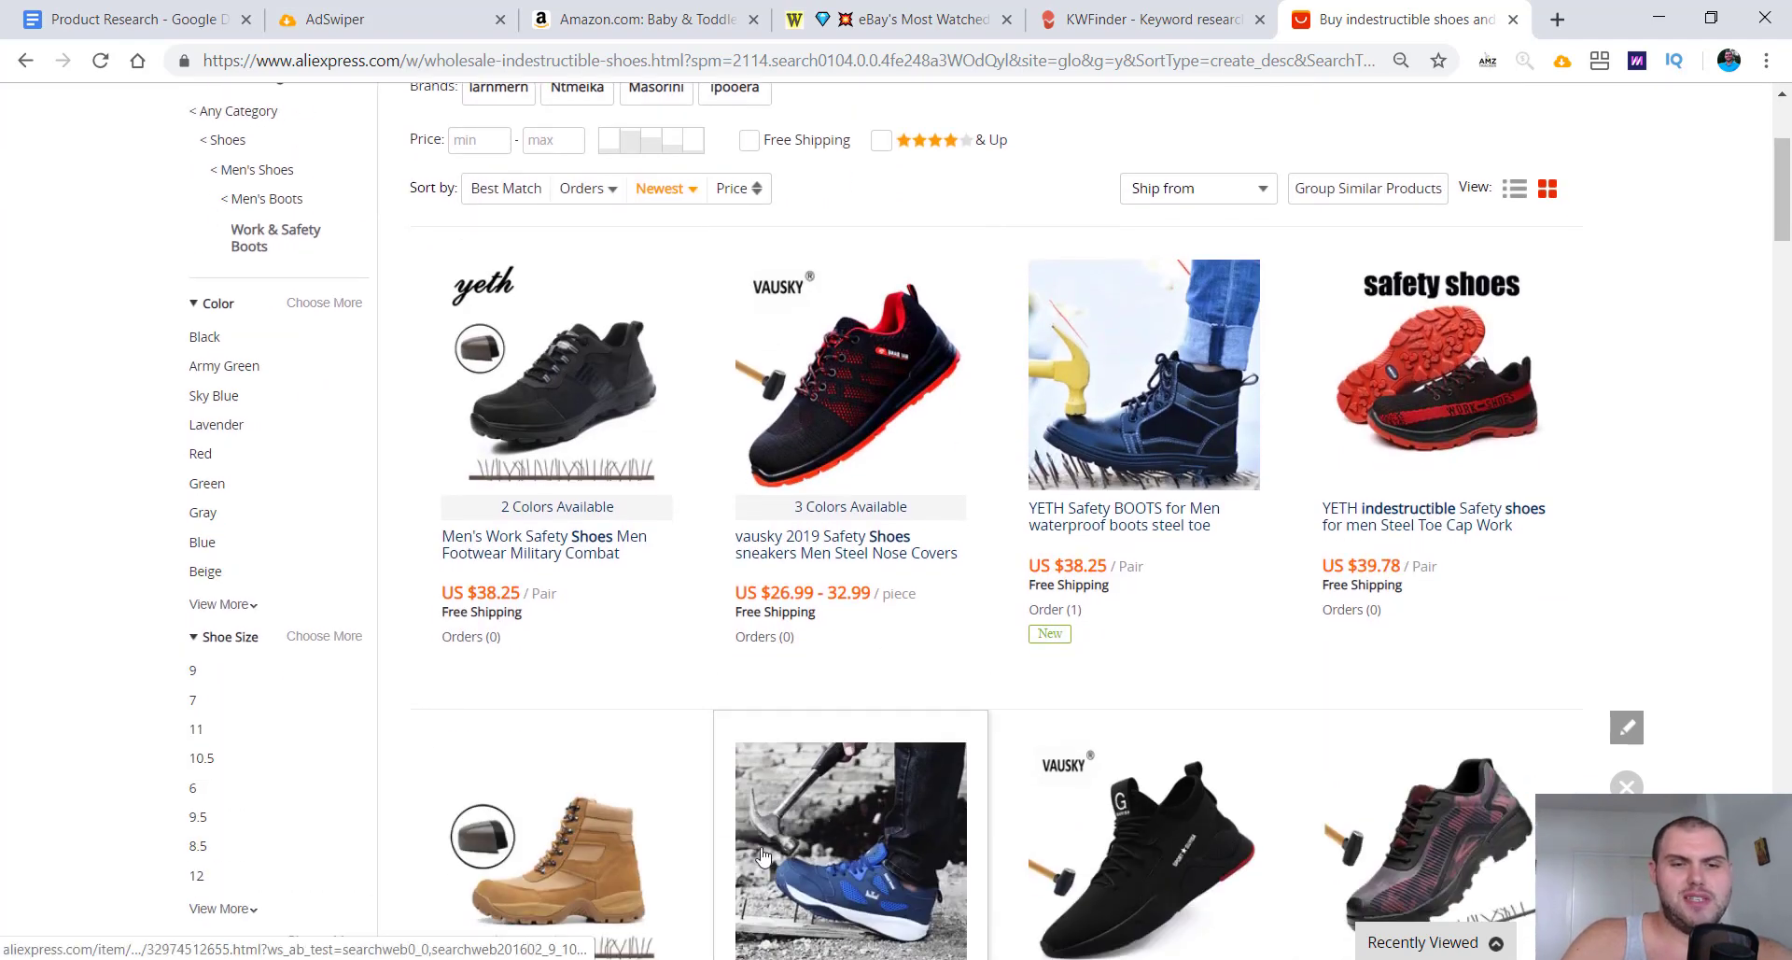
scroll(761, 854, down, 4)
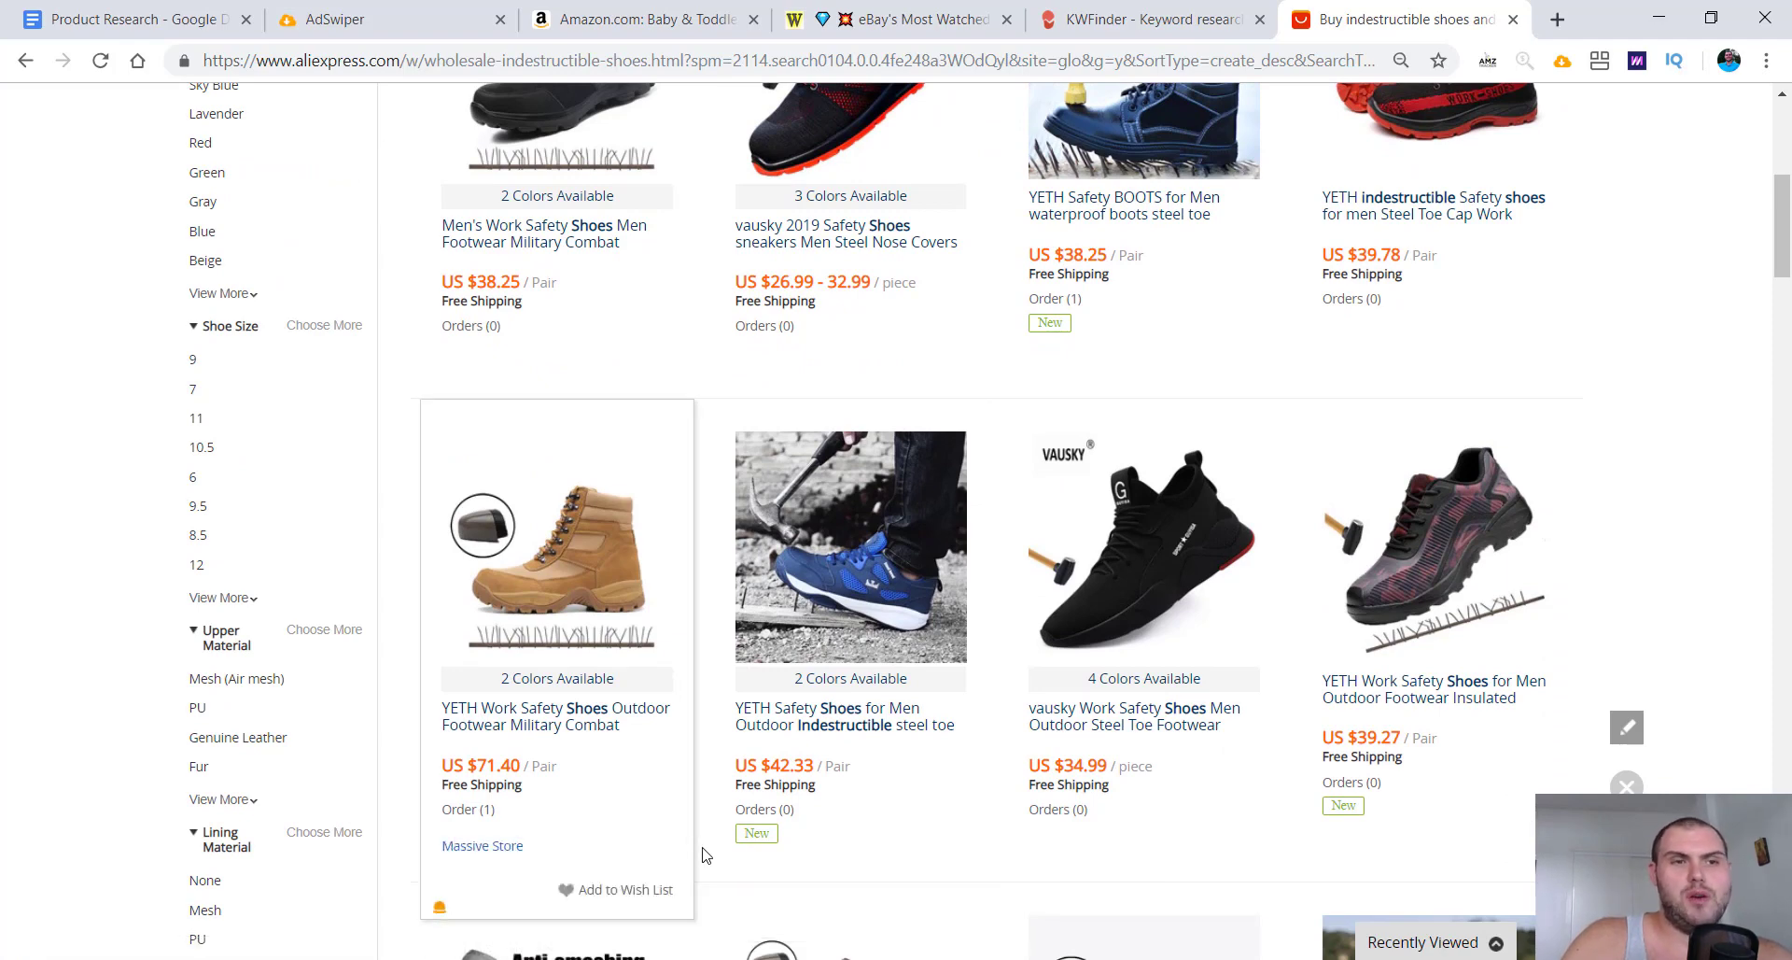
Step: Scroll the Shares-sorted Shop Now ad feed down to the Gadget Insider power washer ad
click(326, 18)
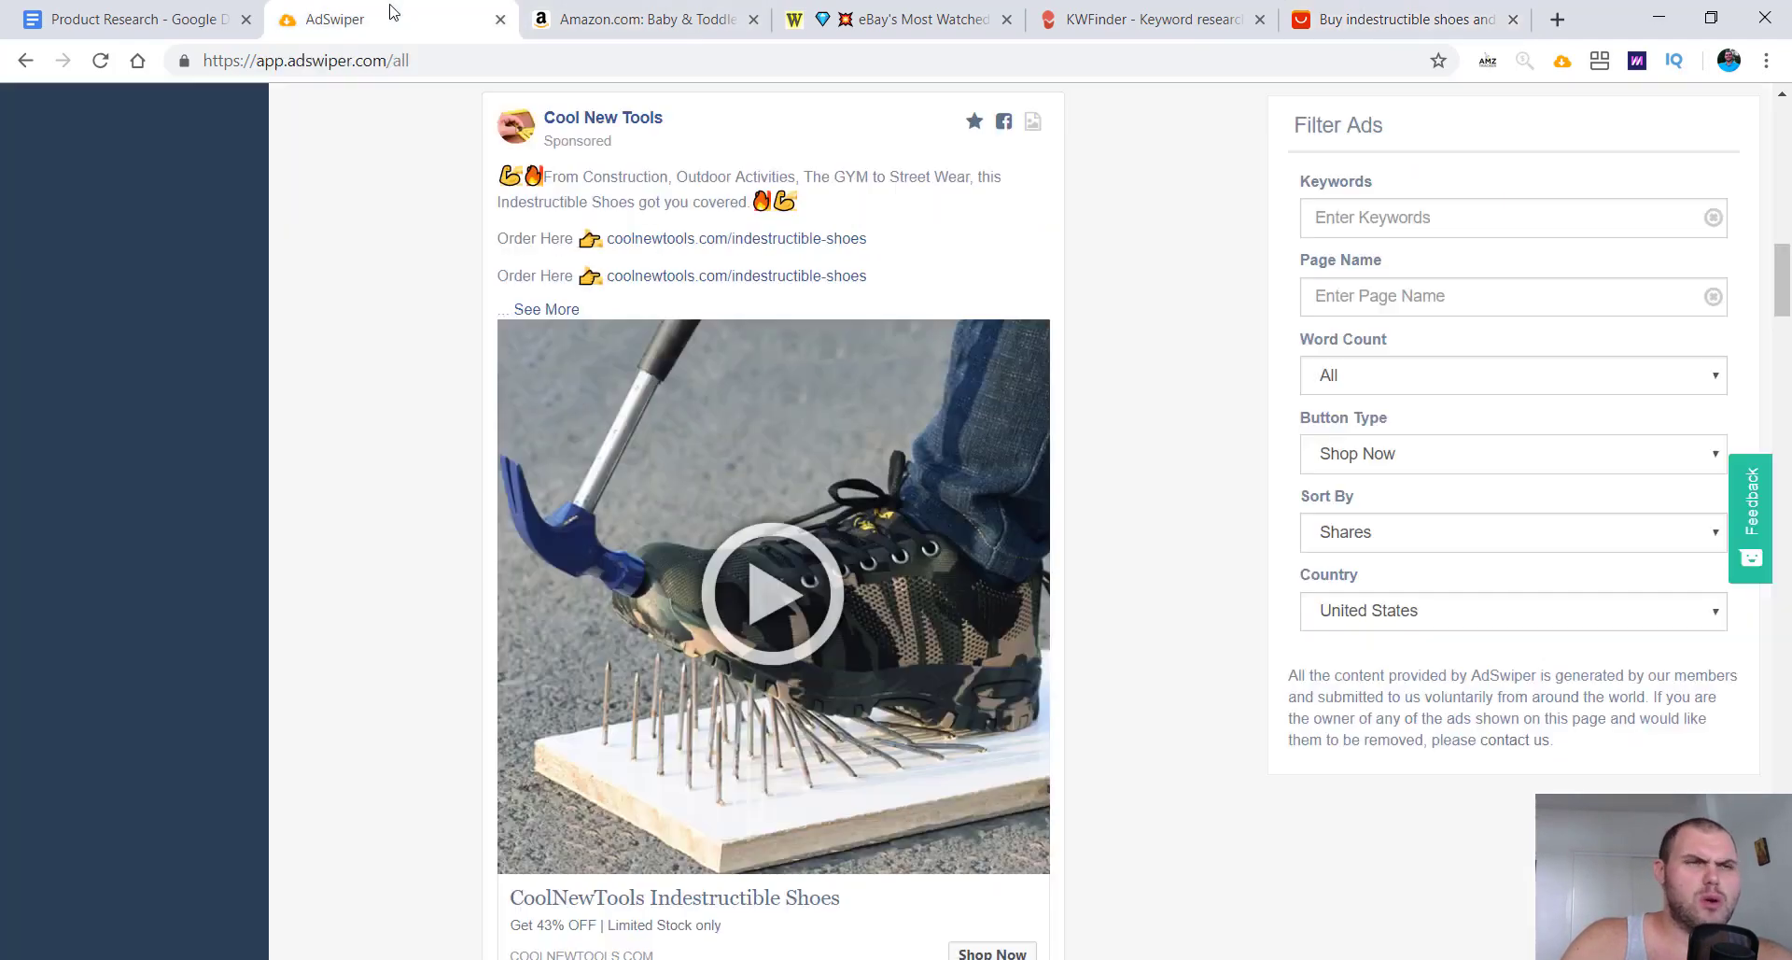
scroll(683, 689, down, 6)
scroll(684, 689, down, 20)
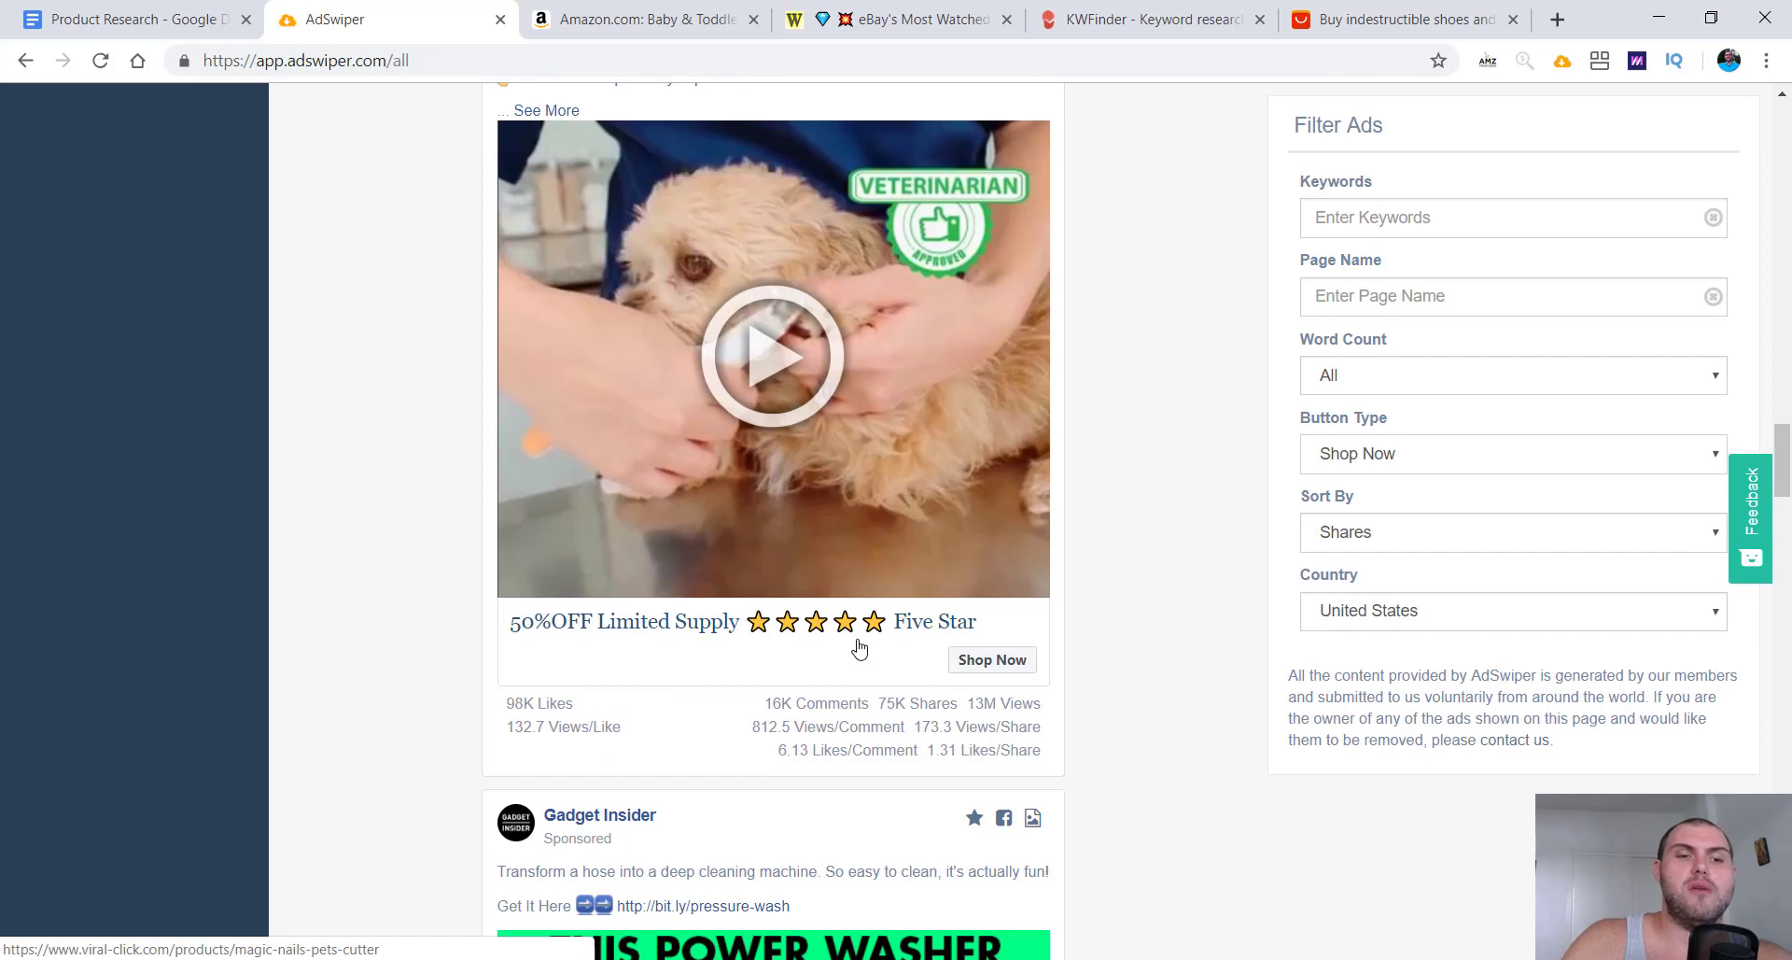
scroll(860, 689, down, 6)
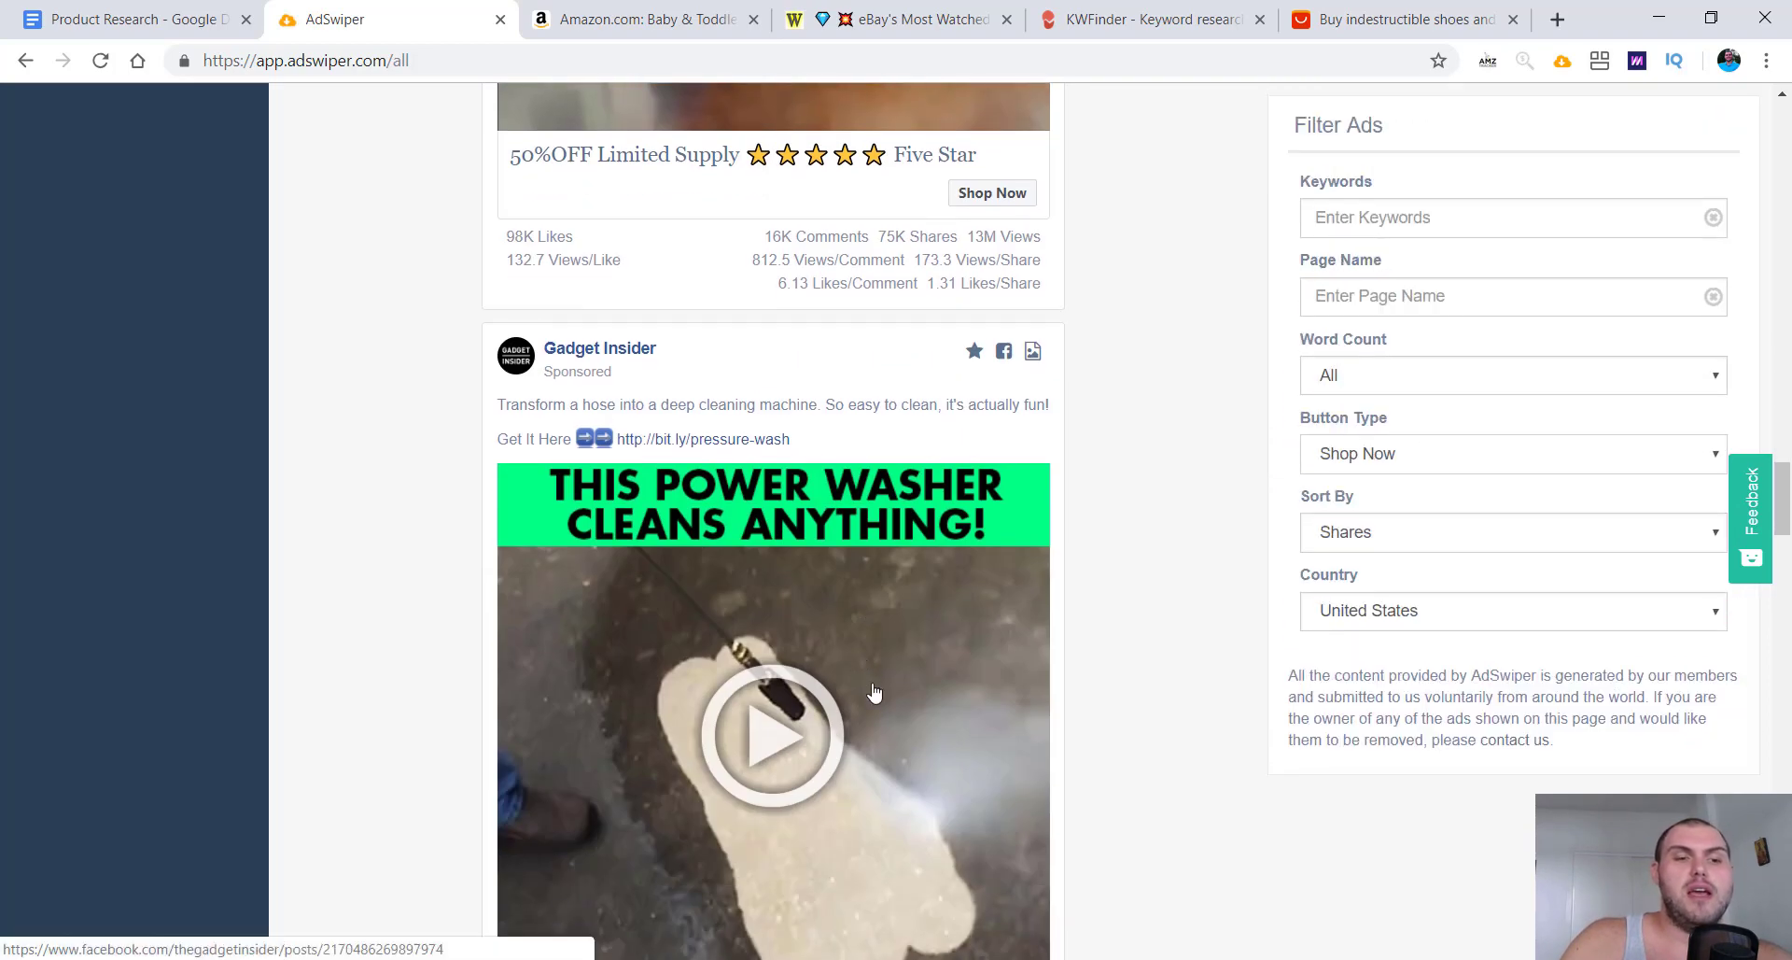
scroll(549, 719, down, 4)
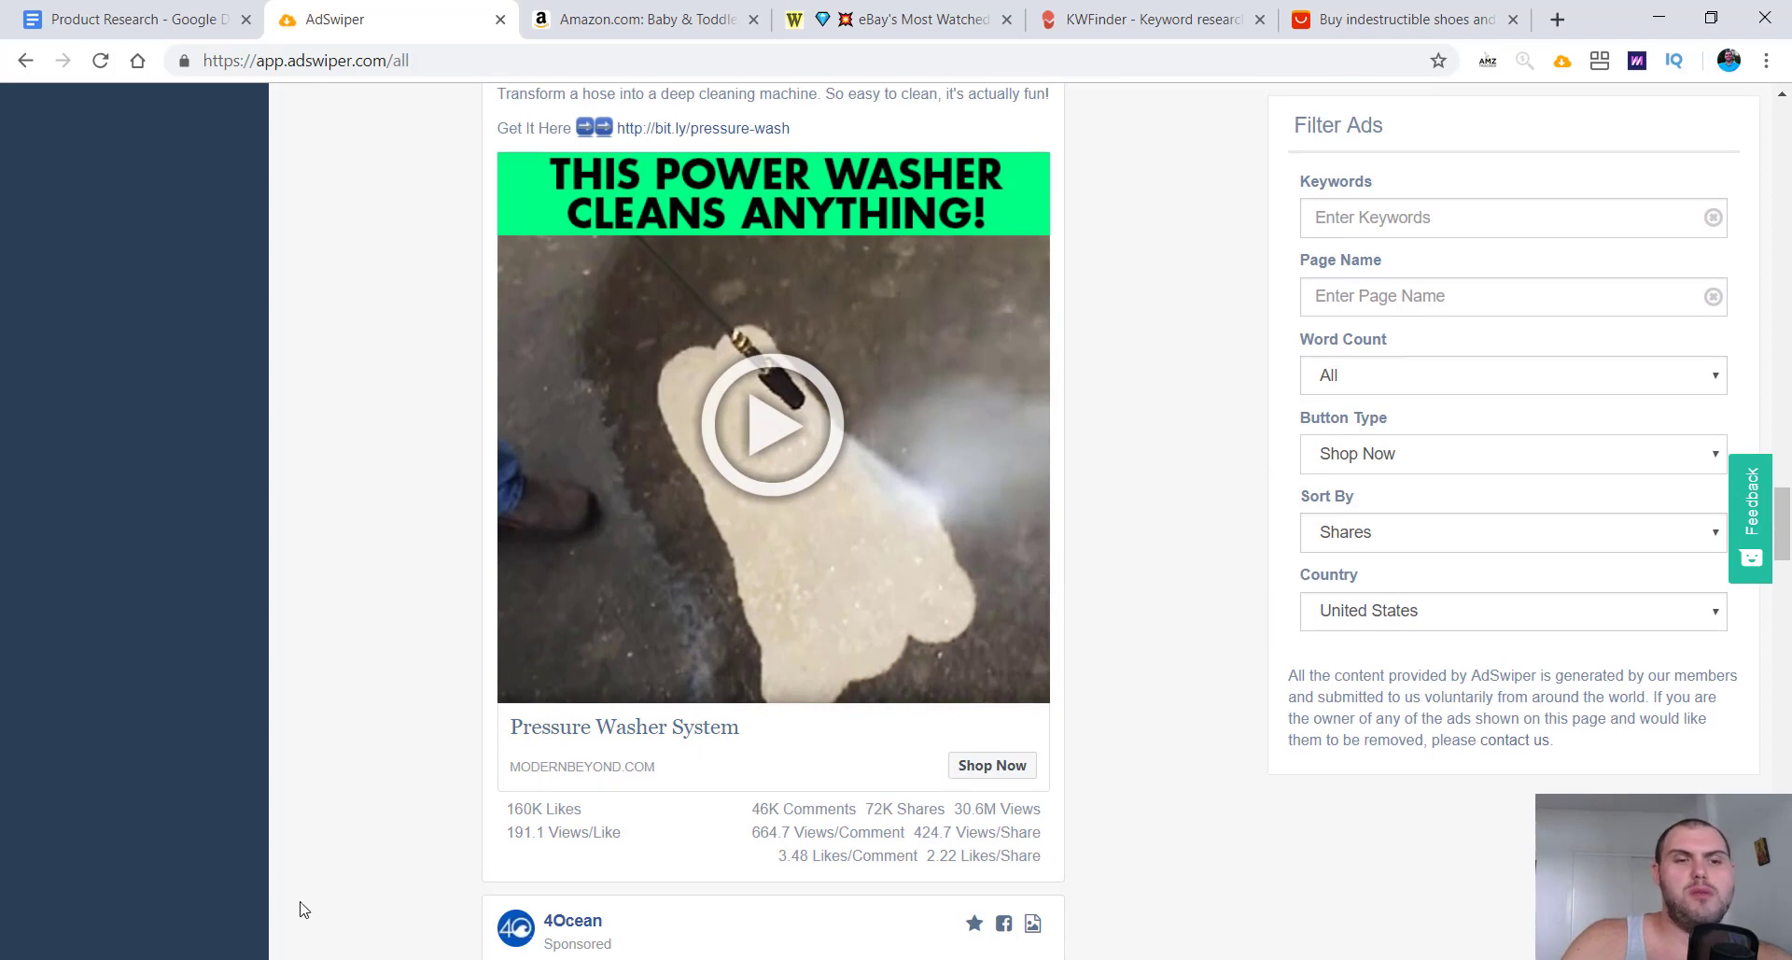
scroll(1009, 364, up, 4)
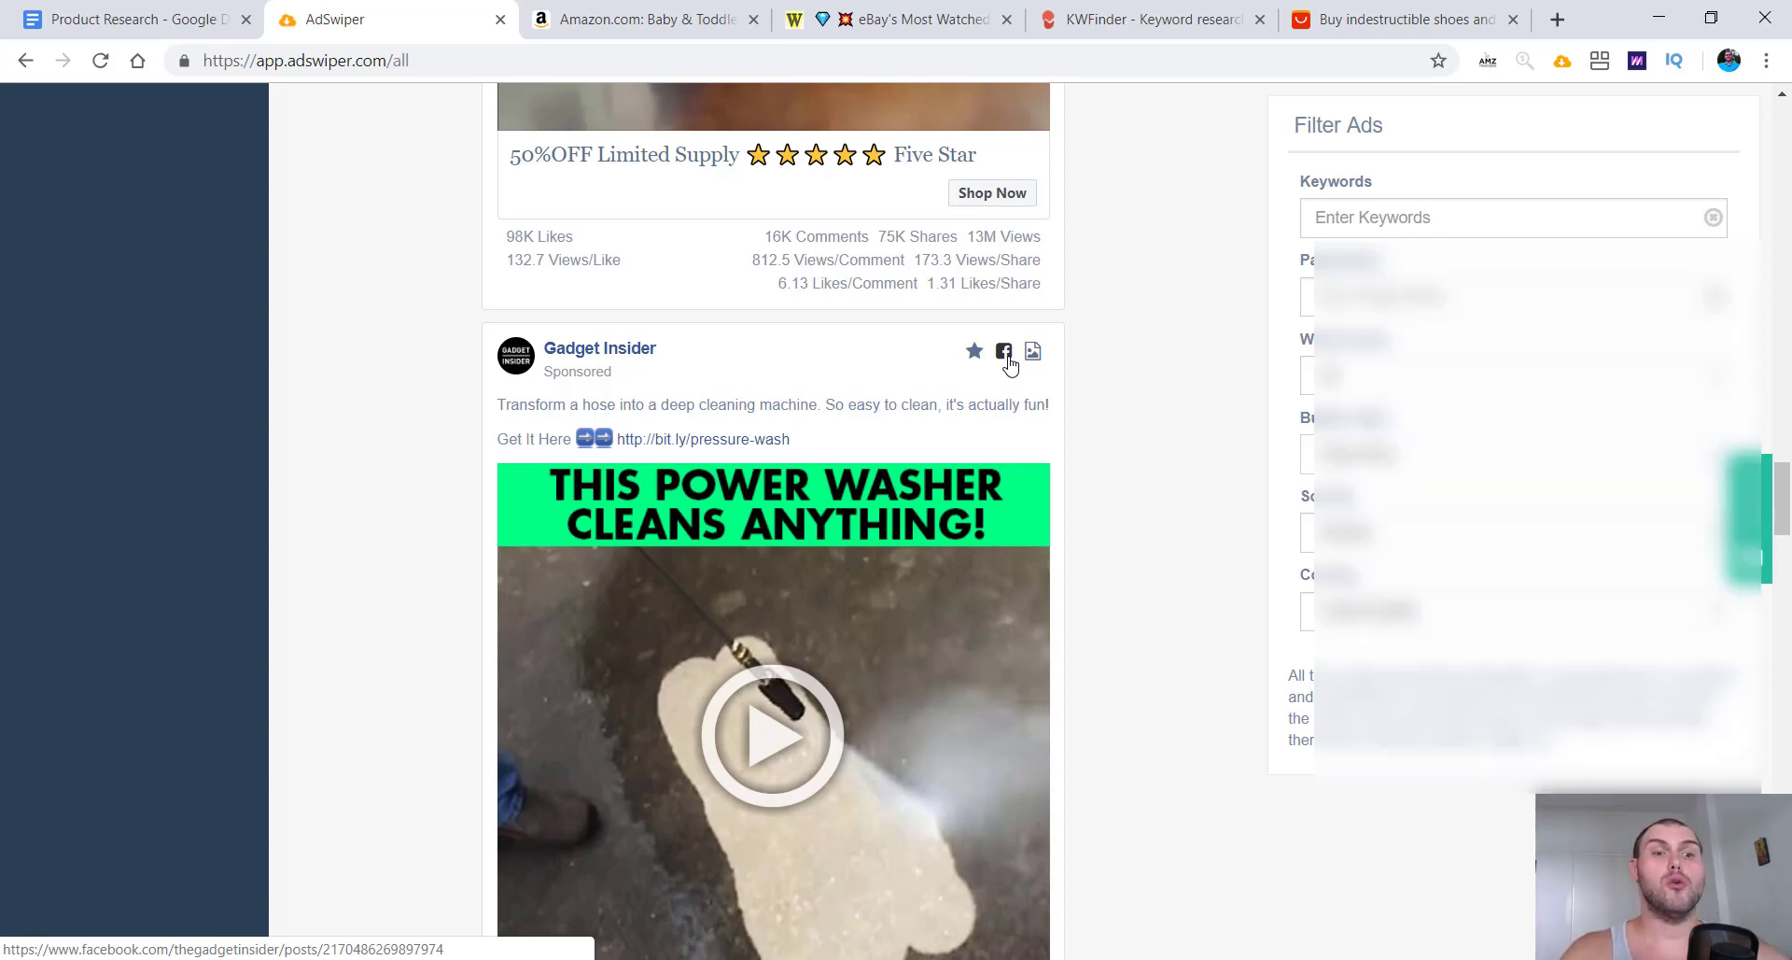
Step: Open the Cool New Tools Facebook page from the shoe post and show its Info and Ads
click(1005, 352)
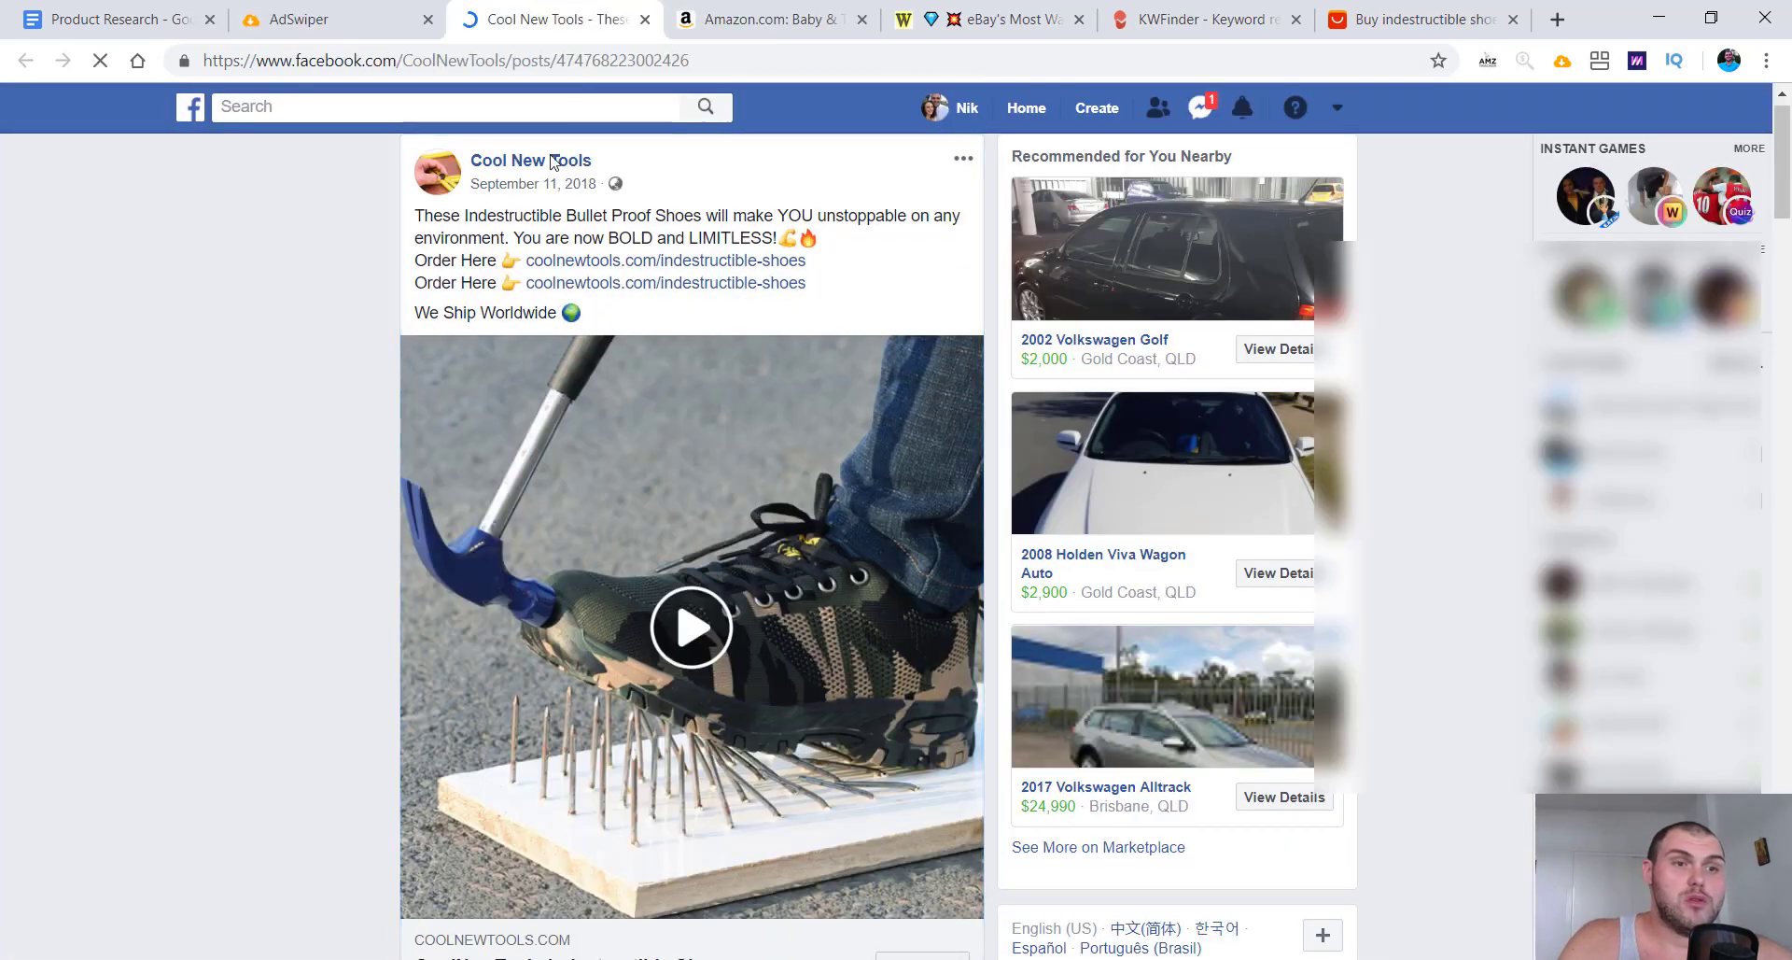
right_click(535, 168)
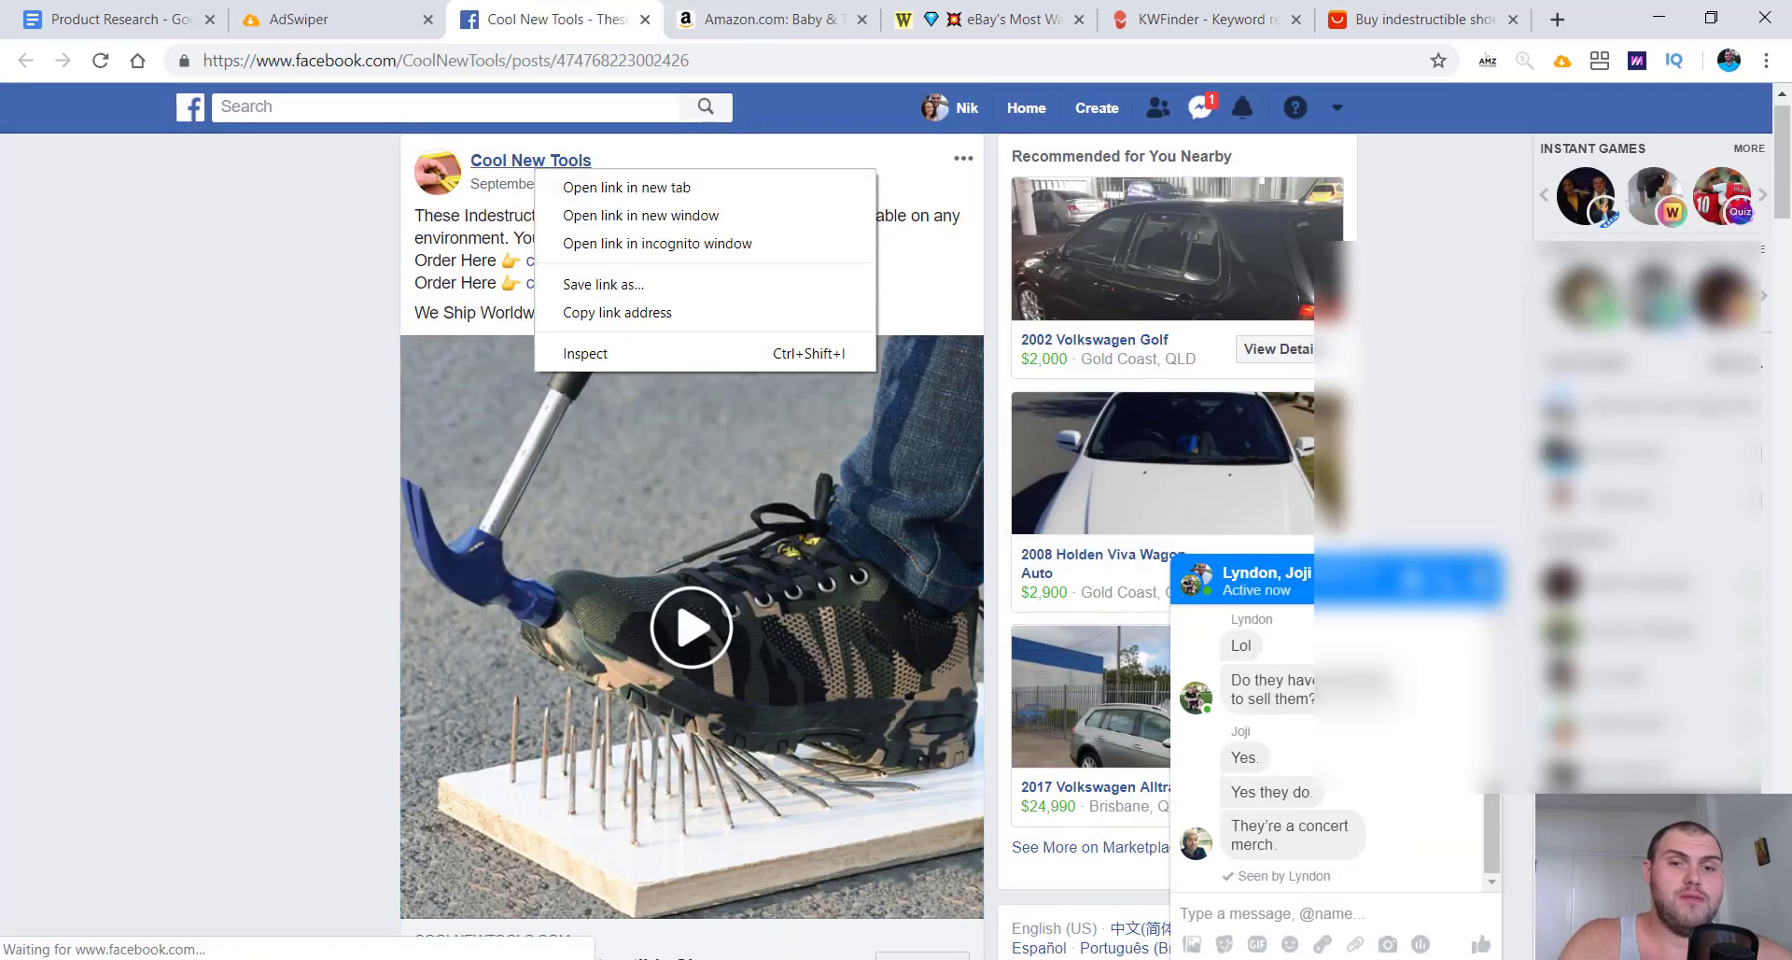
click(626, 187)
click(642, 11)
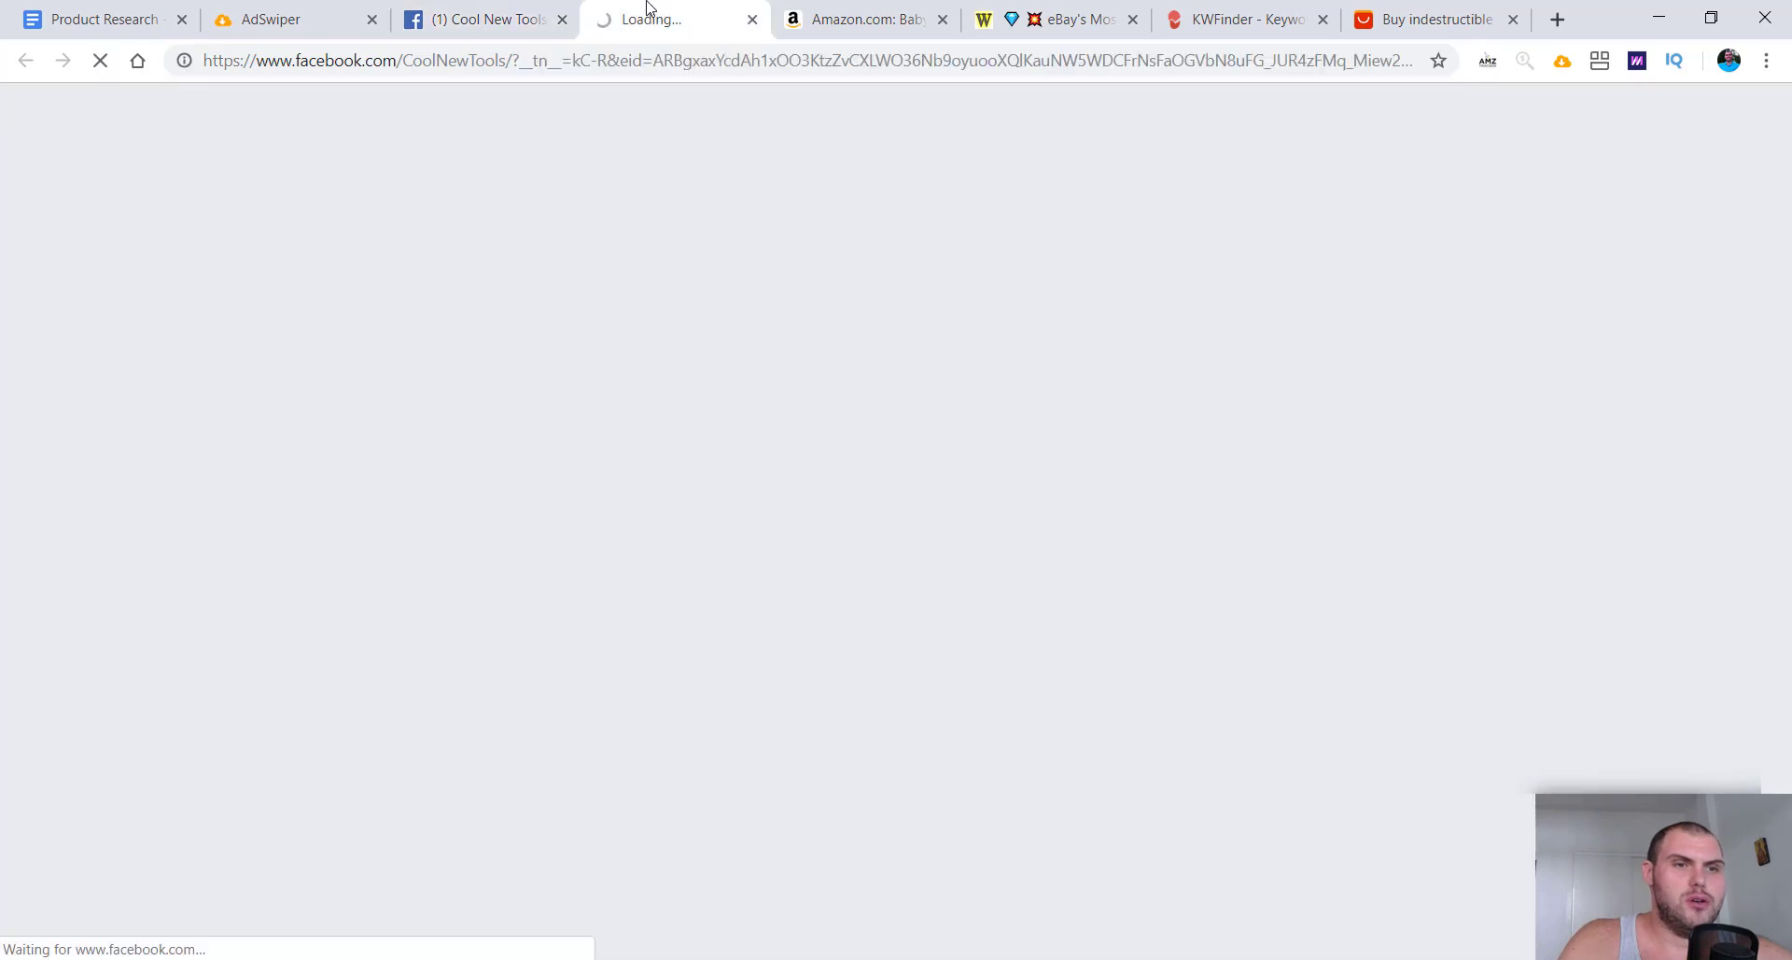
click(225, 698)
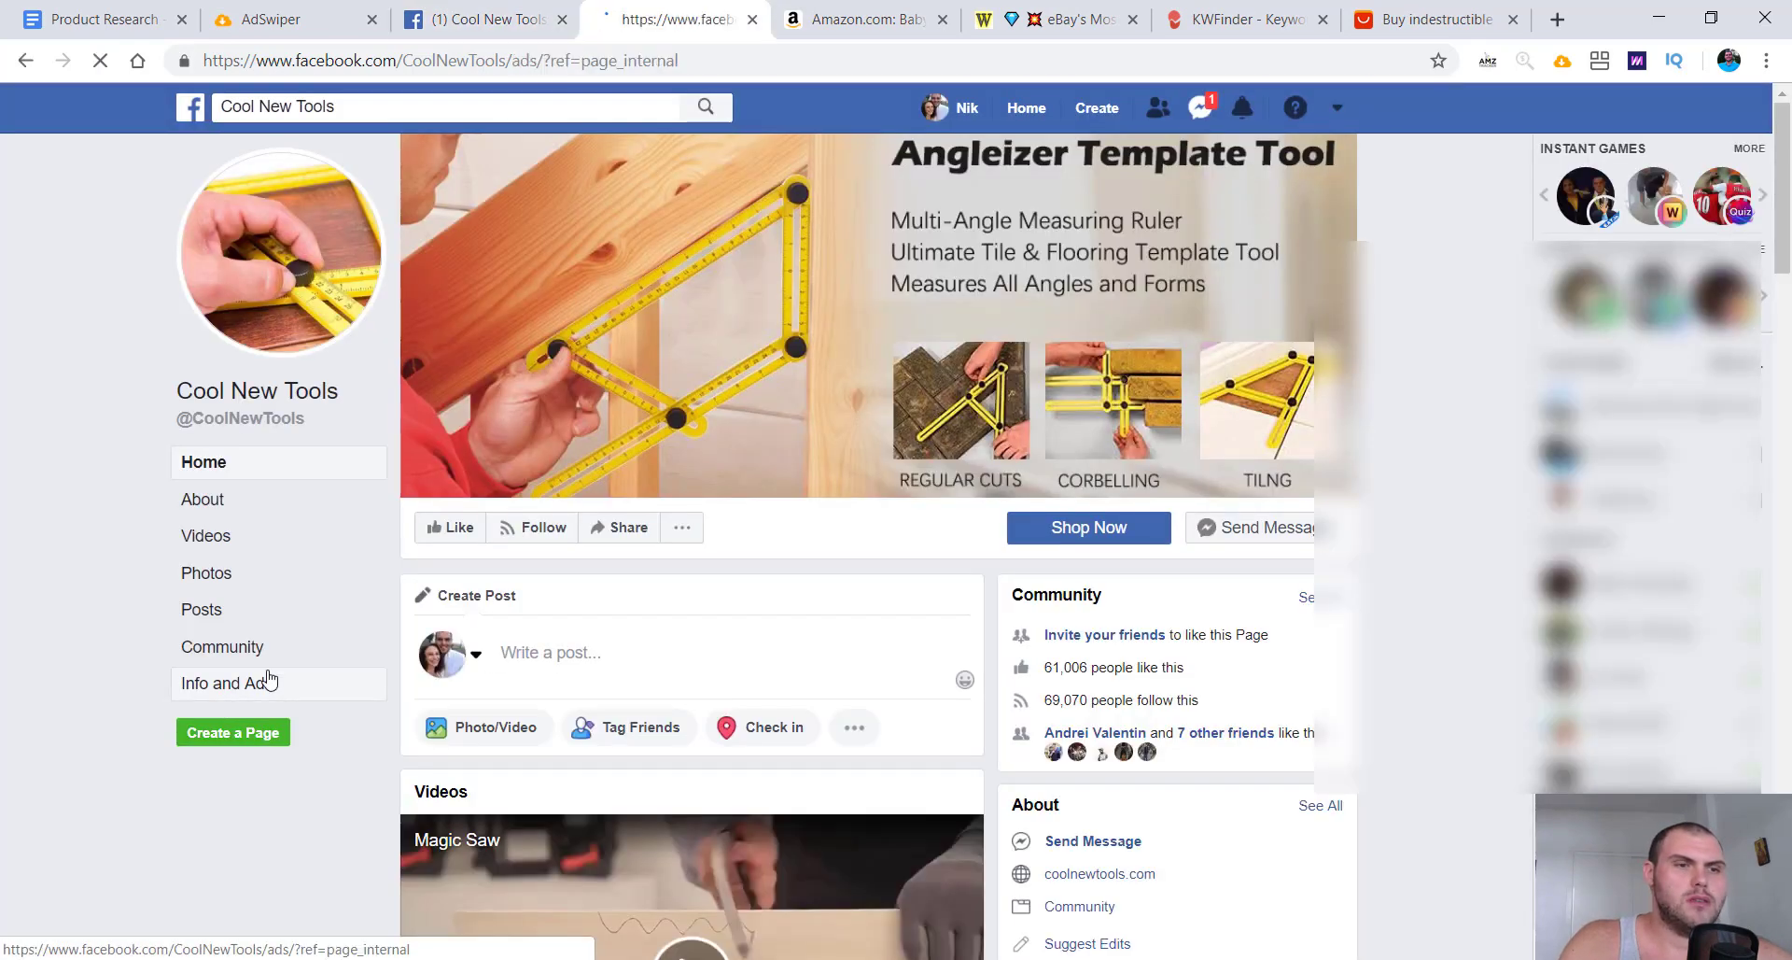
Step: Scroll through the page's active ads, then close both Cool New Tools tabs
scroll(791, 561, down, 5)
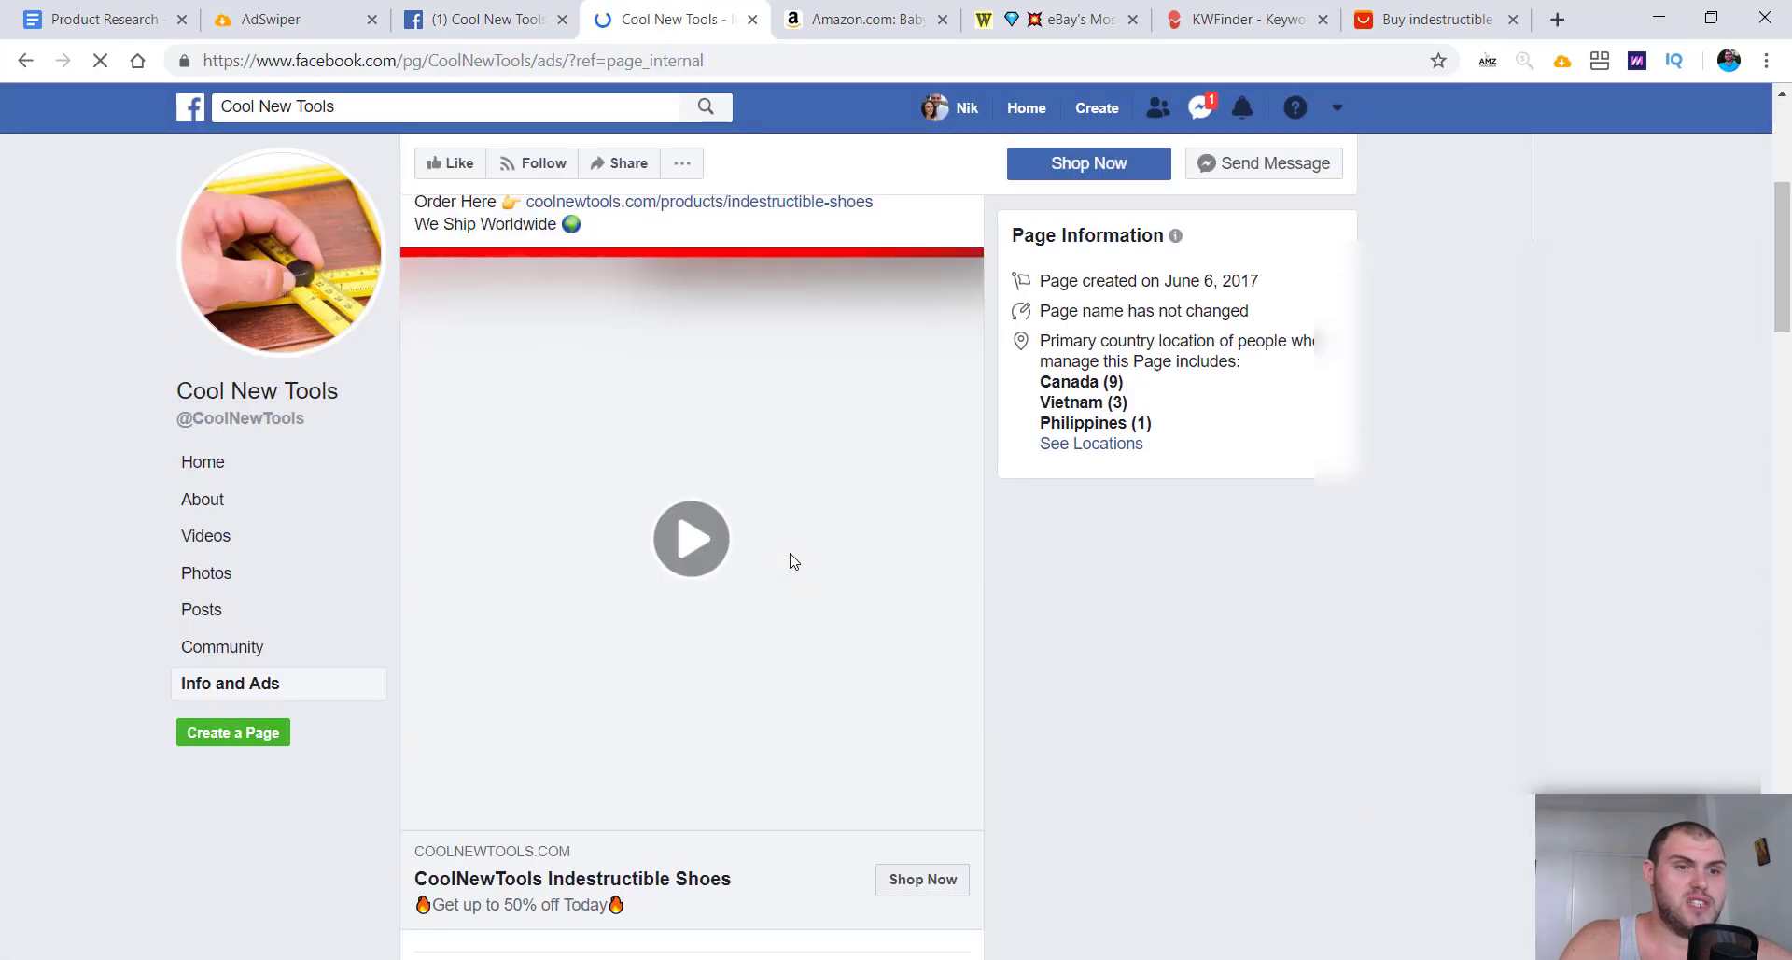
scroll(792, 560, down, 7)
scroll(686, 597, up, 8)
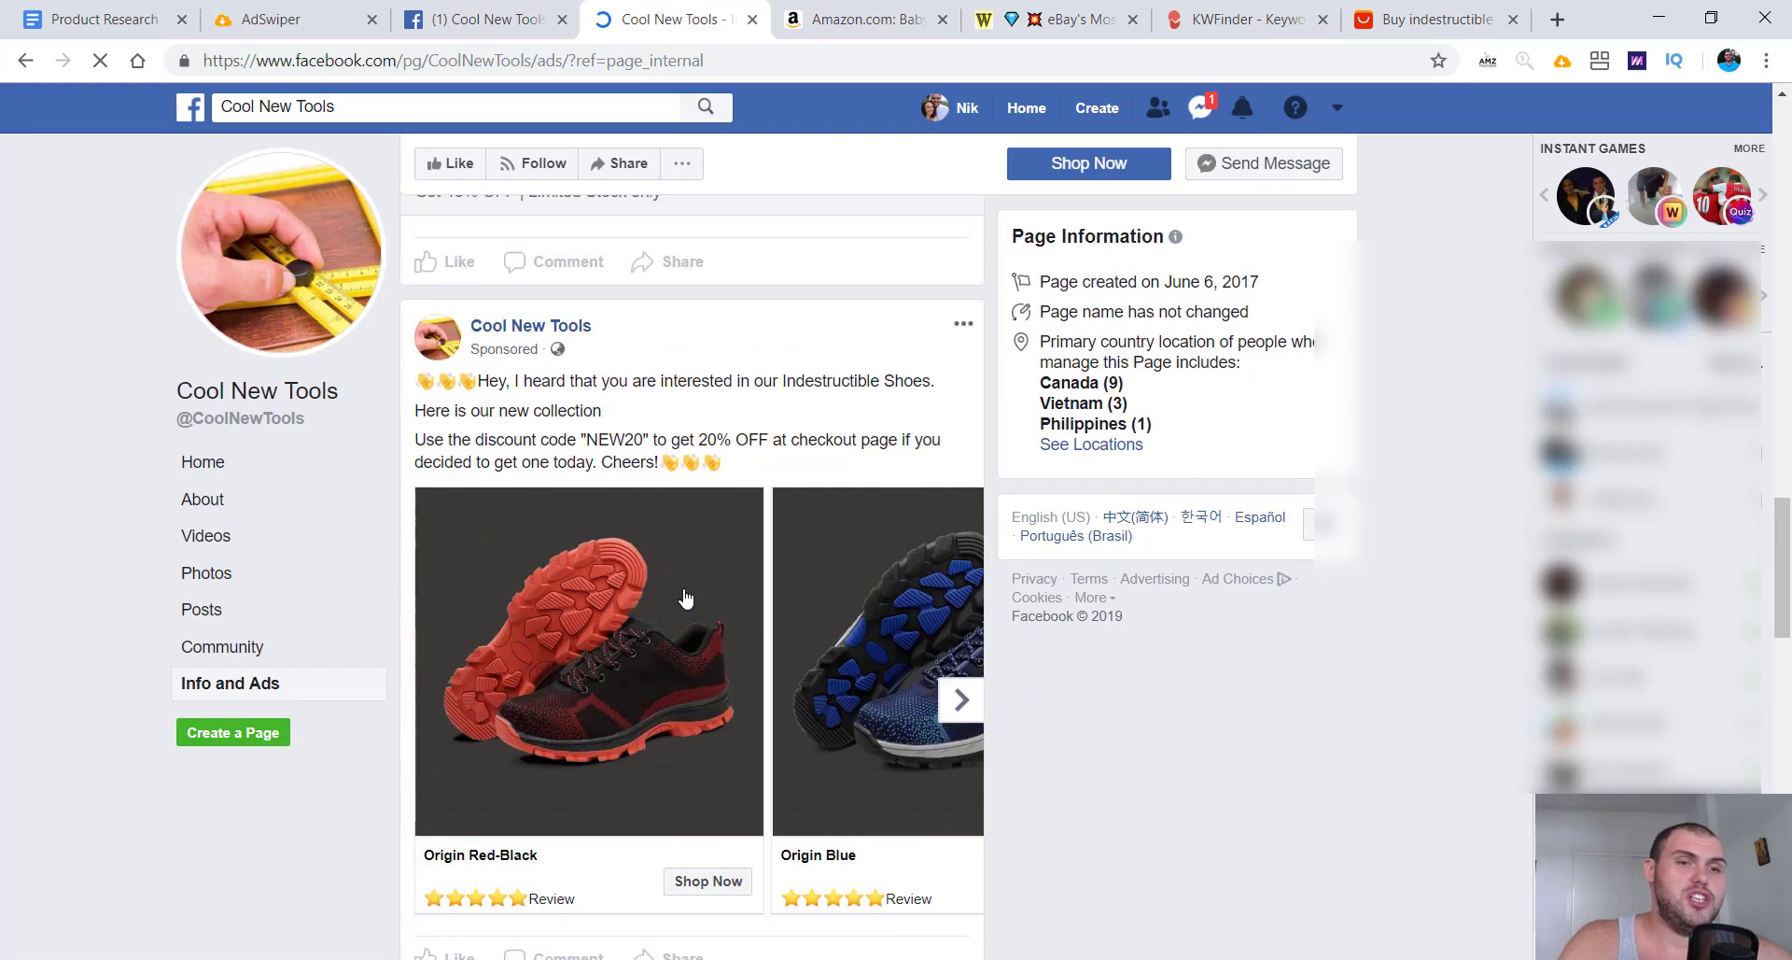
scroll(644, 761, down, 7)
scroll(661, 773, down, 15)
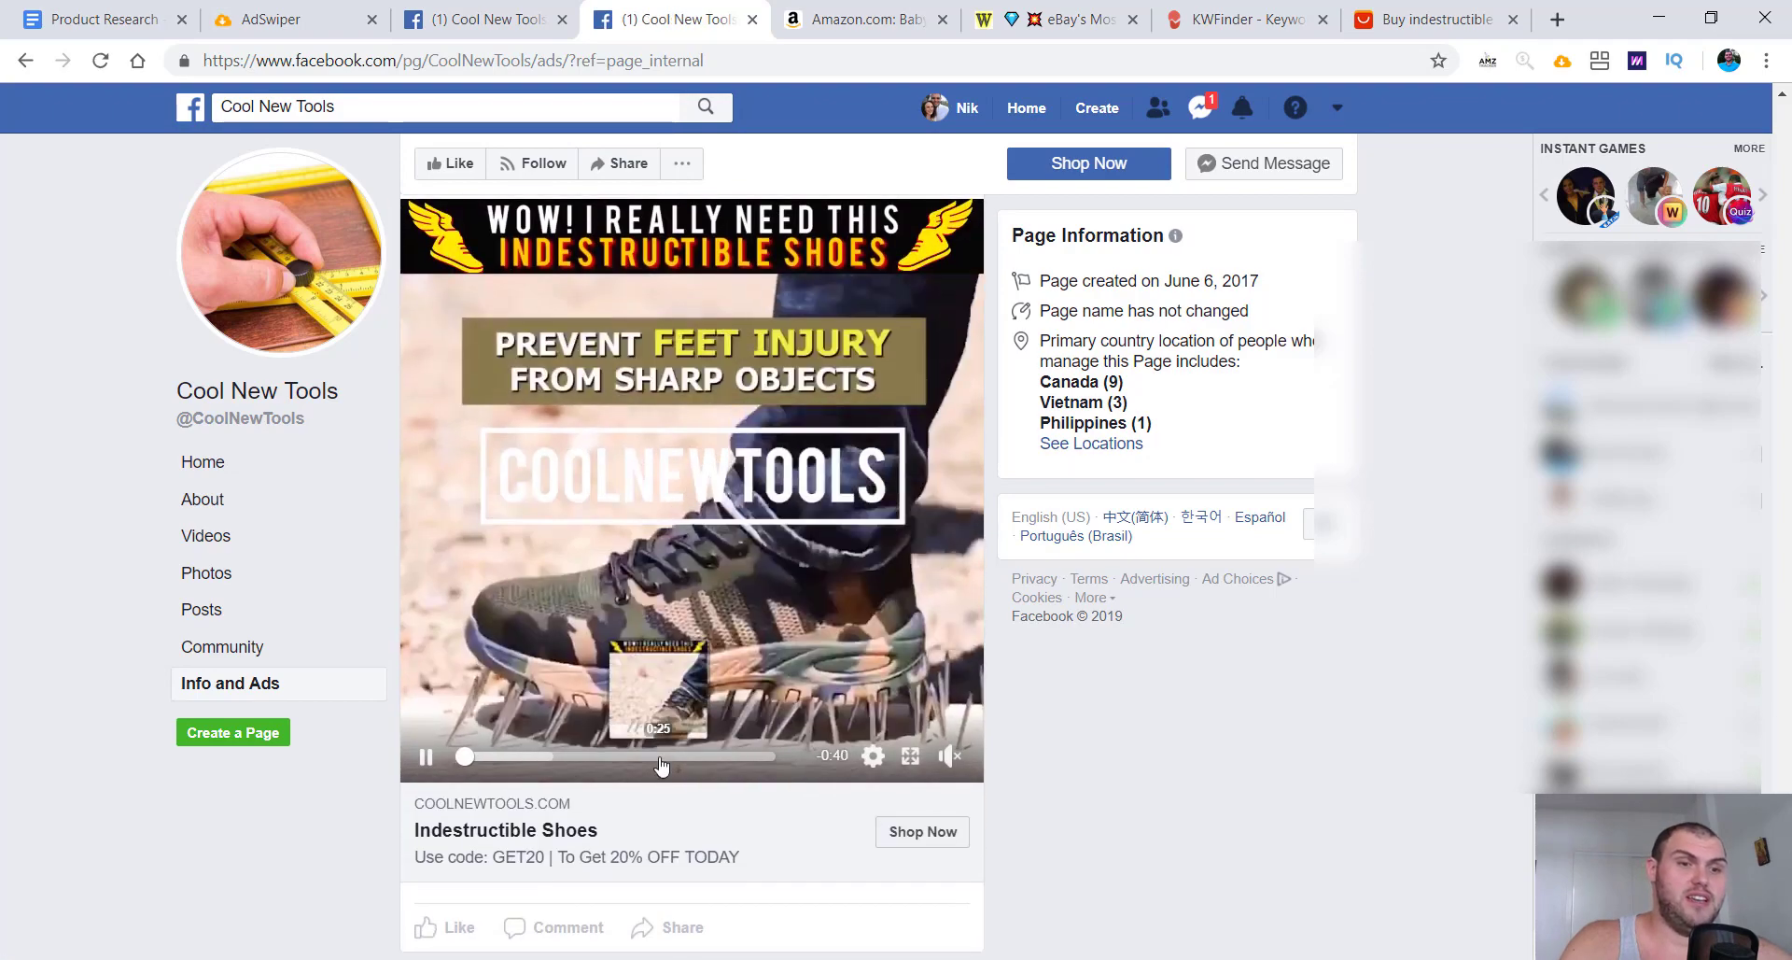
scroll(691, 420, down, 8)
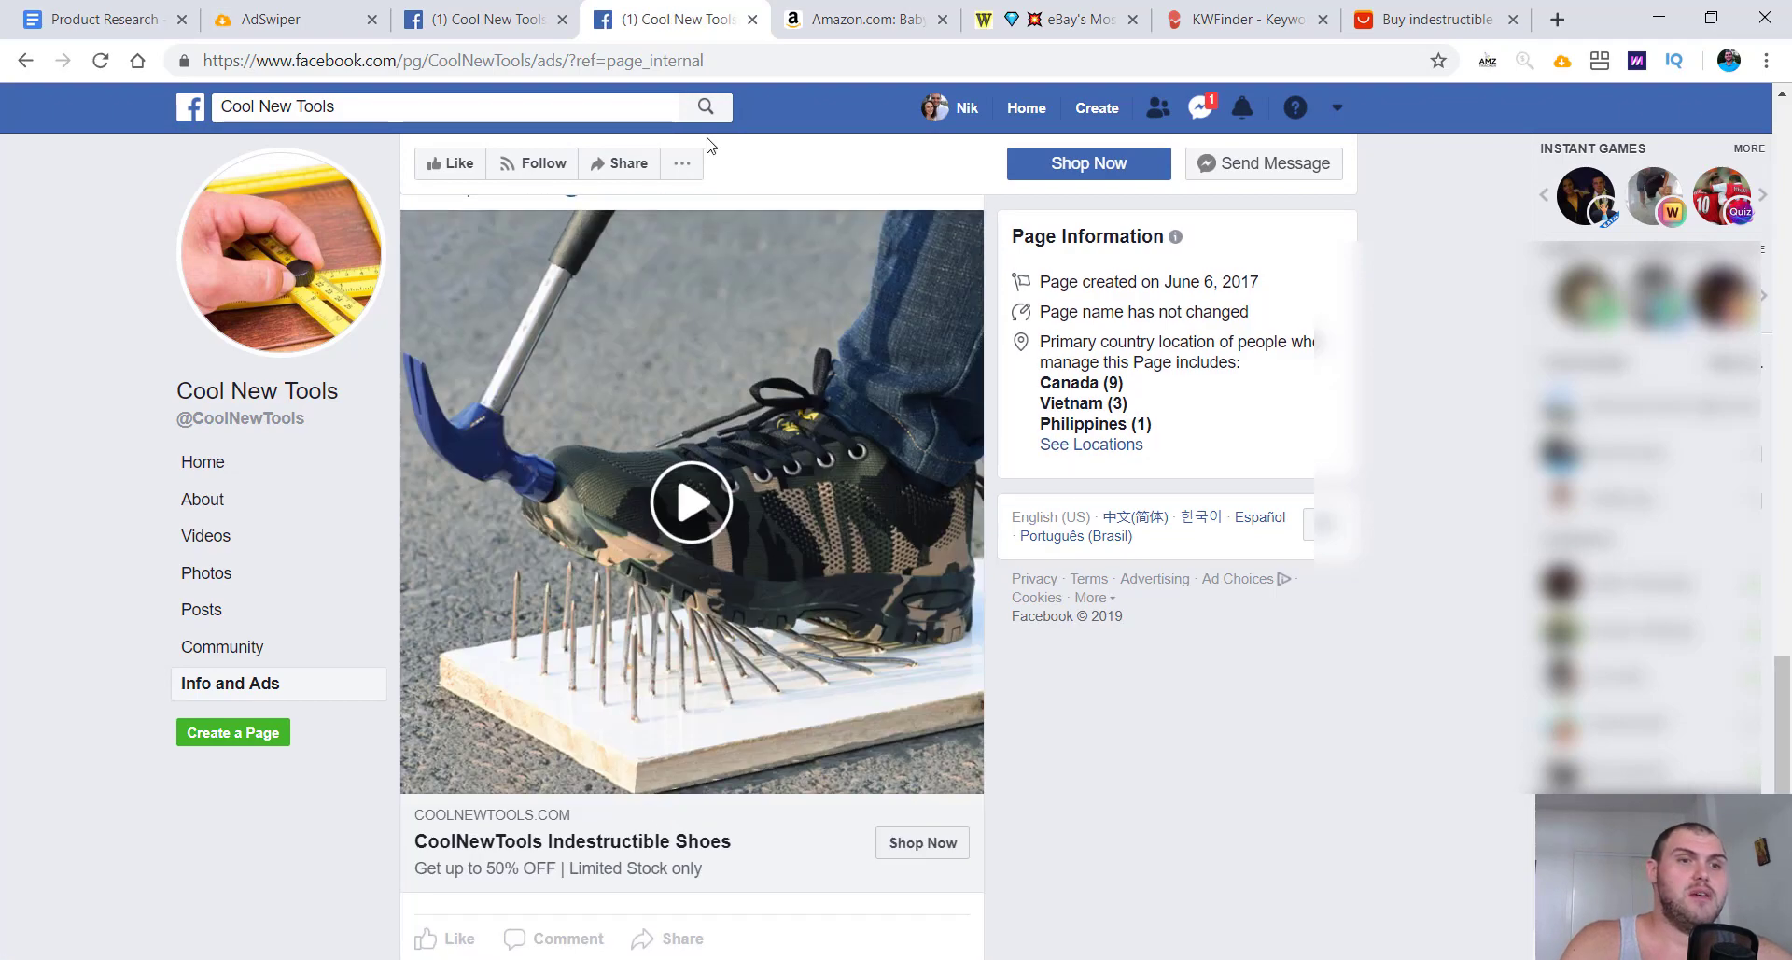
click(753, 19)
click(561, 20)
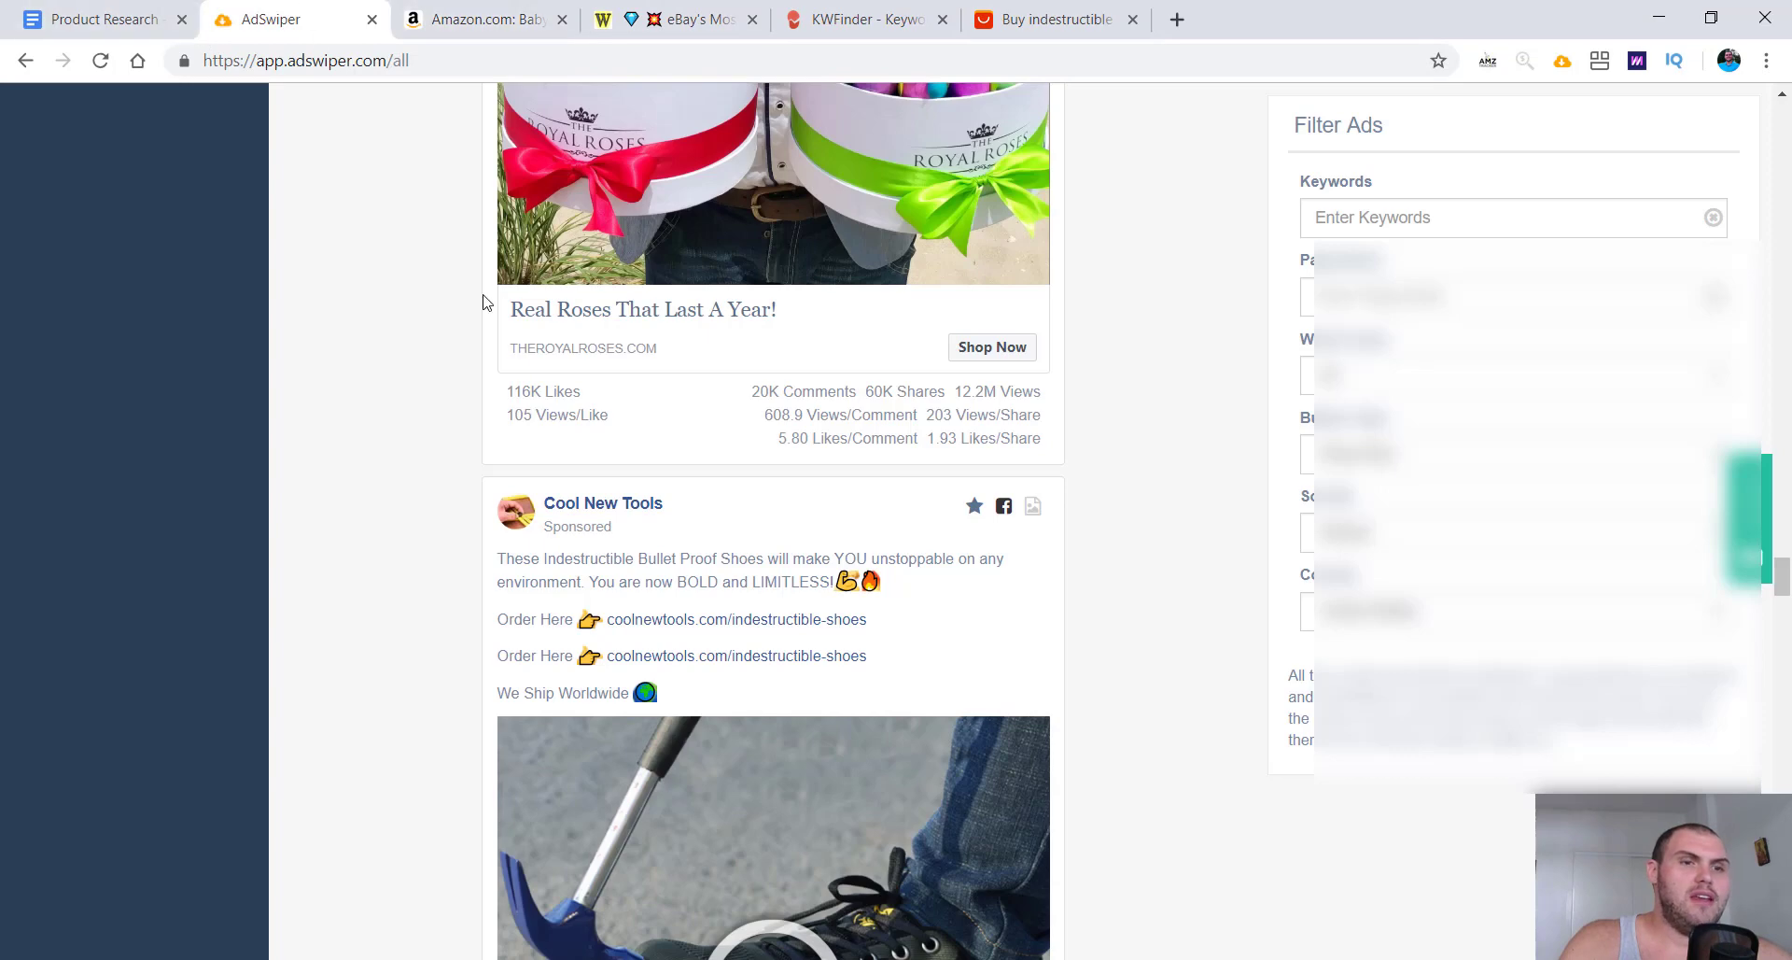
click(120, 26)
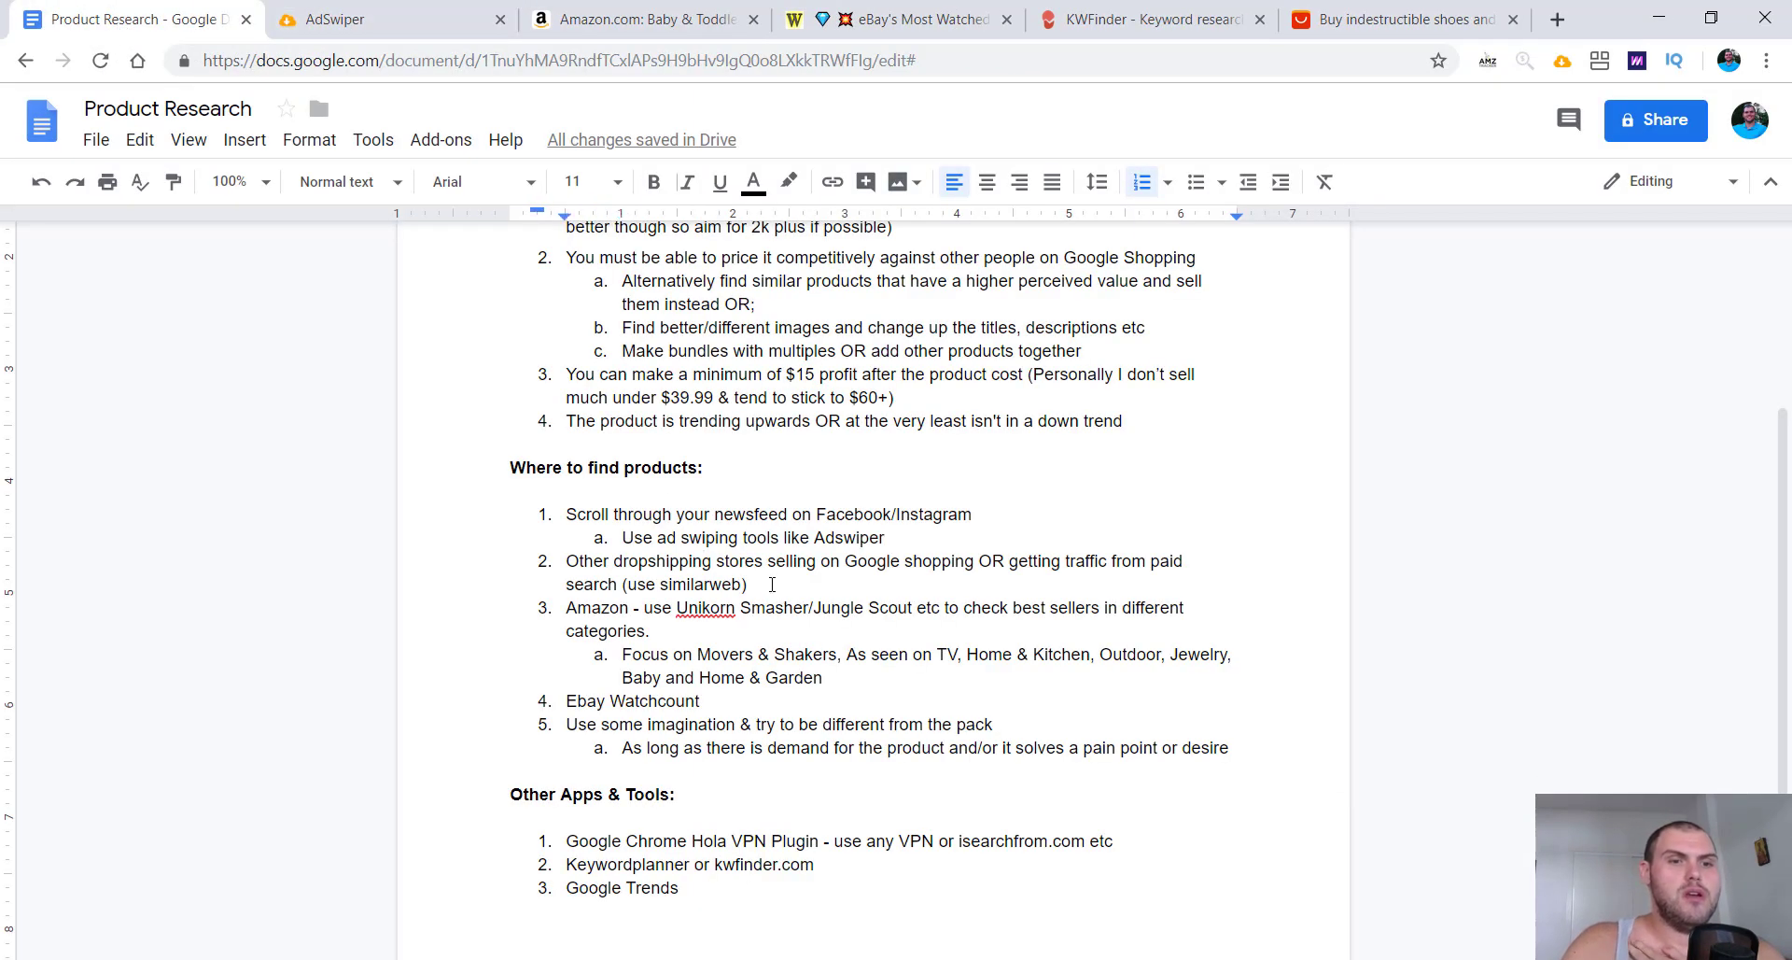
drag(772, 585, 573, 575)
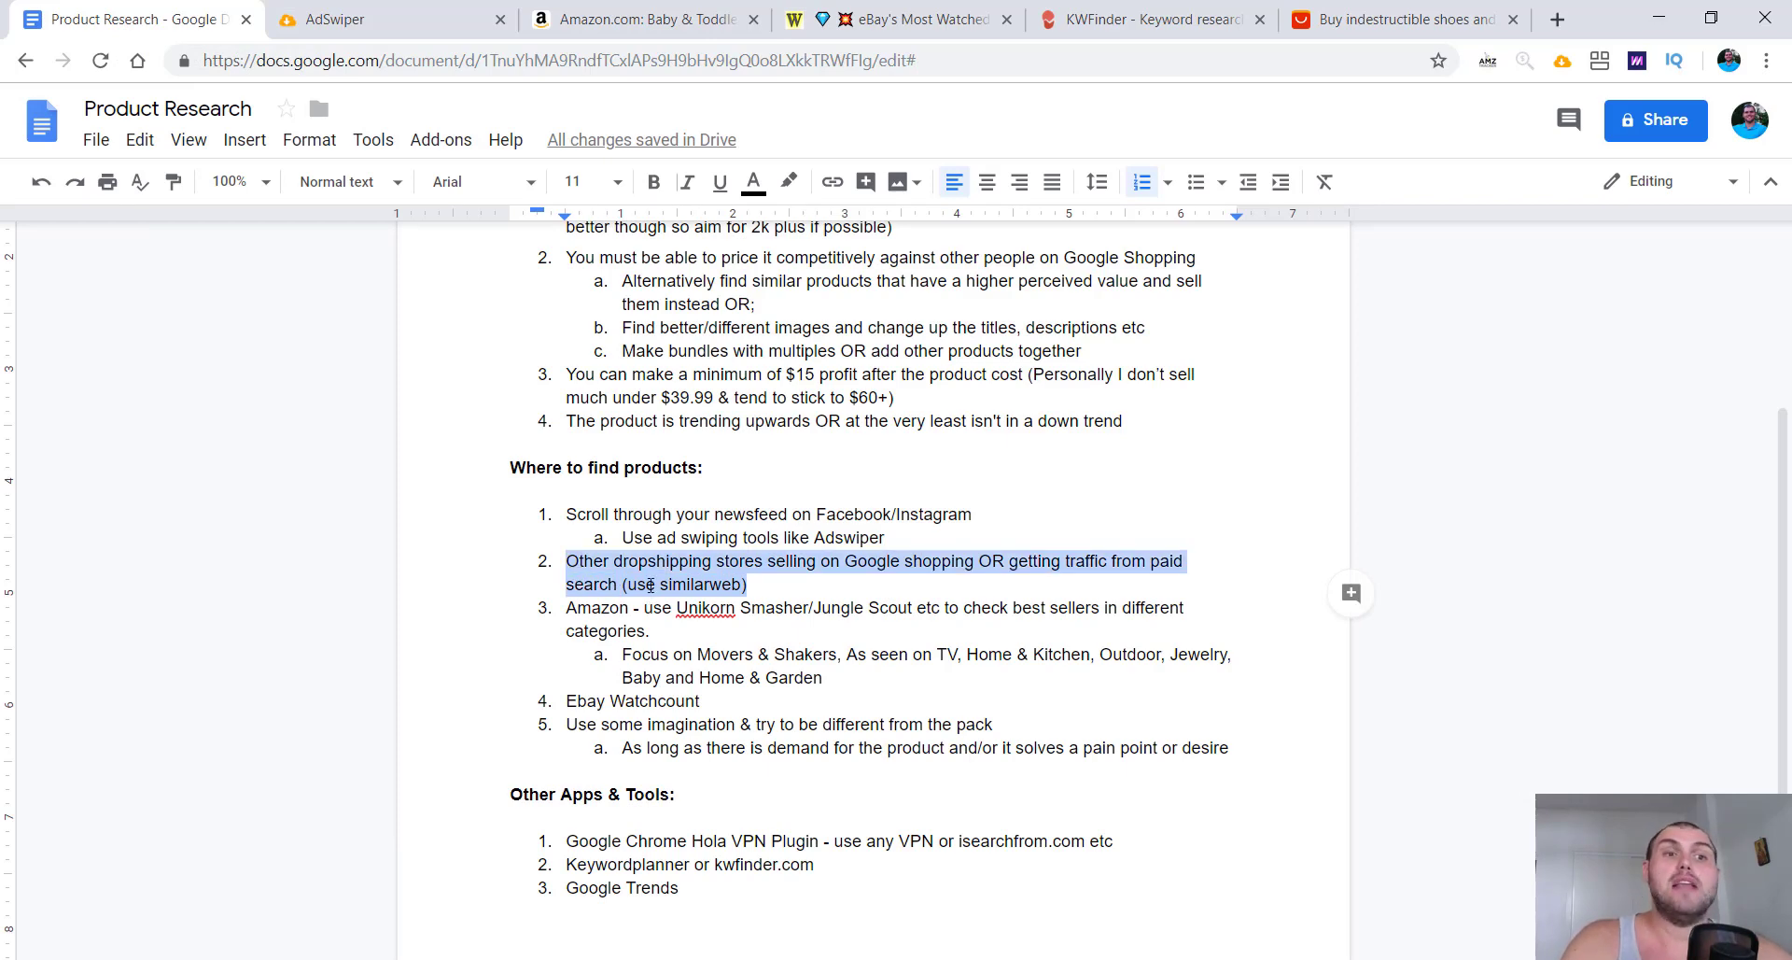
Step: Open the coolnewtools.com shoe product page and its Commerce Inspector traffic insights on SimilarWeb
key(ctrl+Tab)
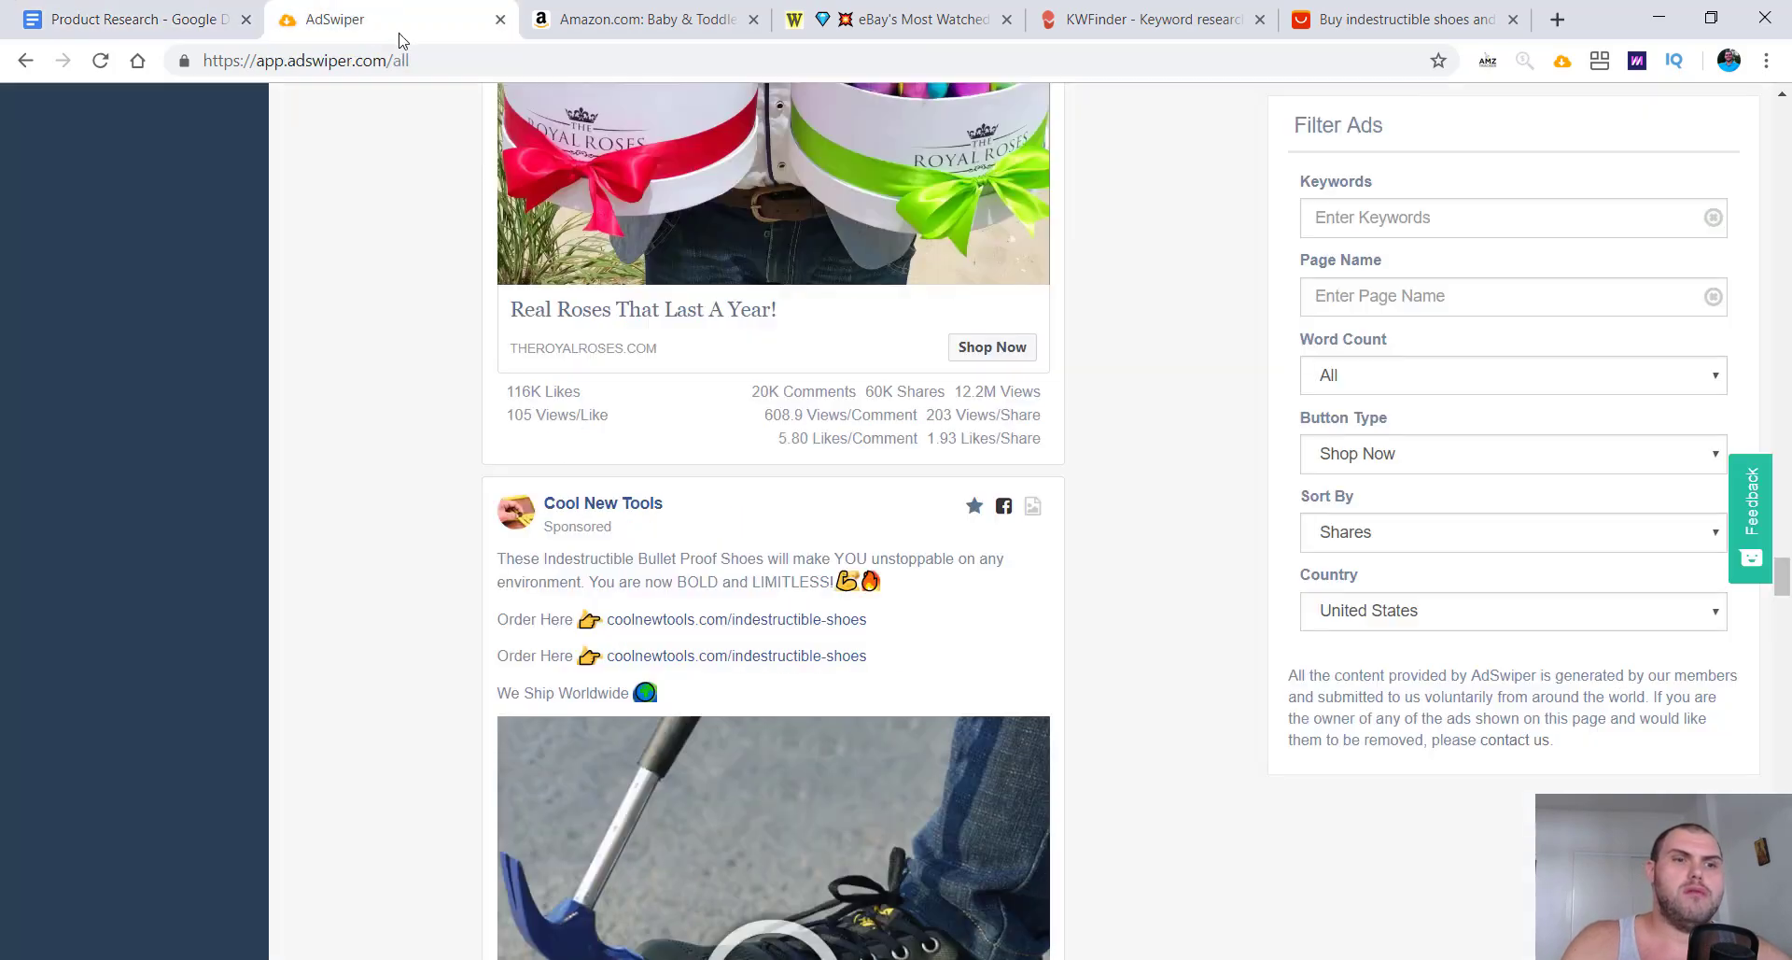
scroll(605, 539, down, 12)
scroll(607, 546, up, 10)
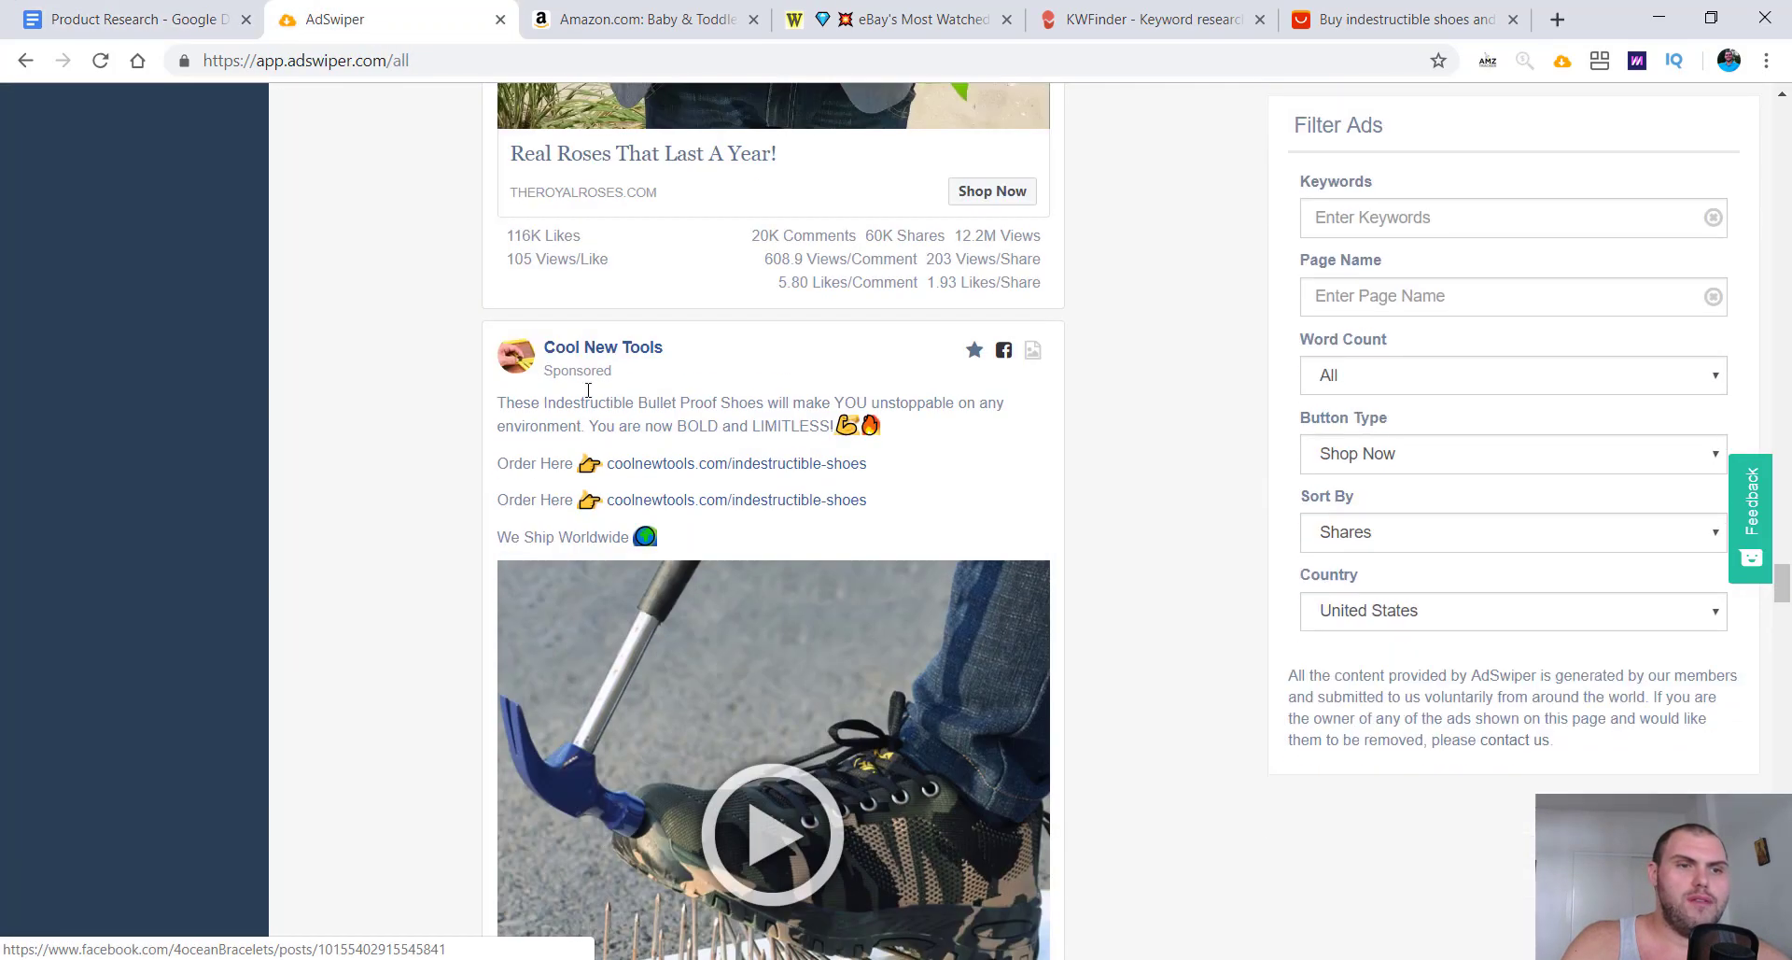
click(746, 464)
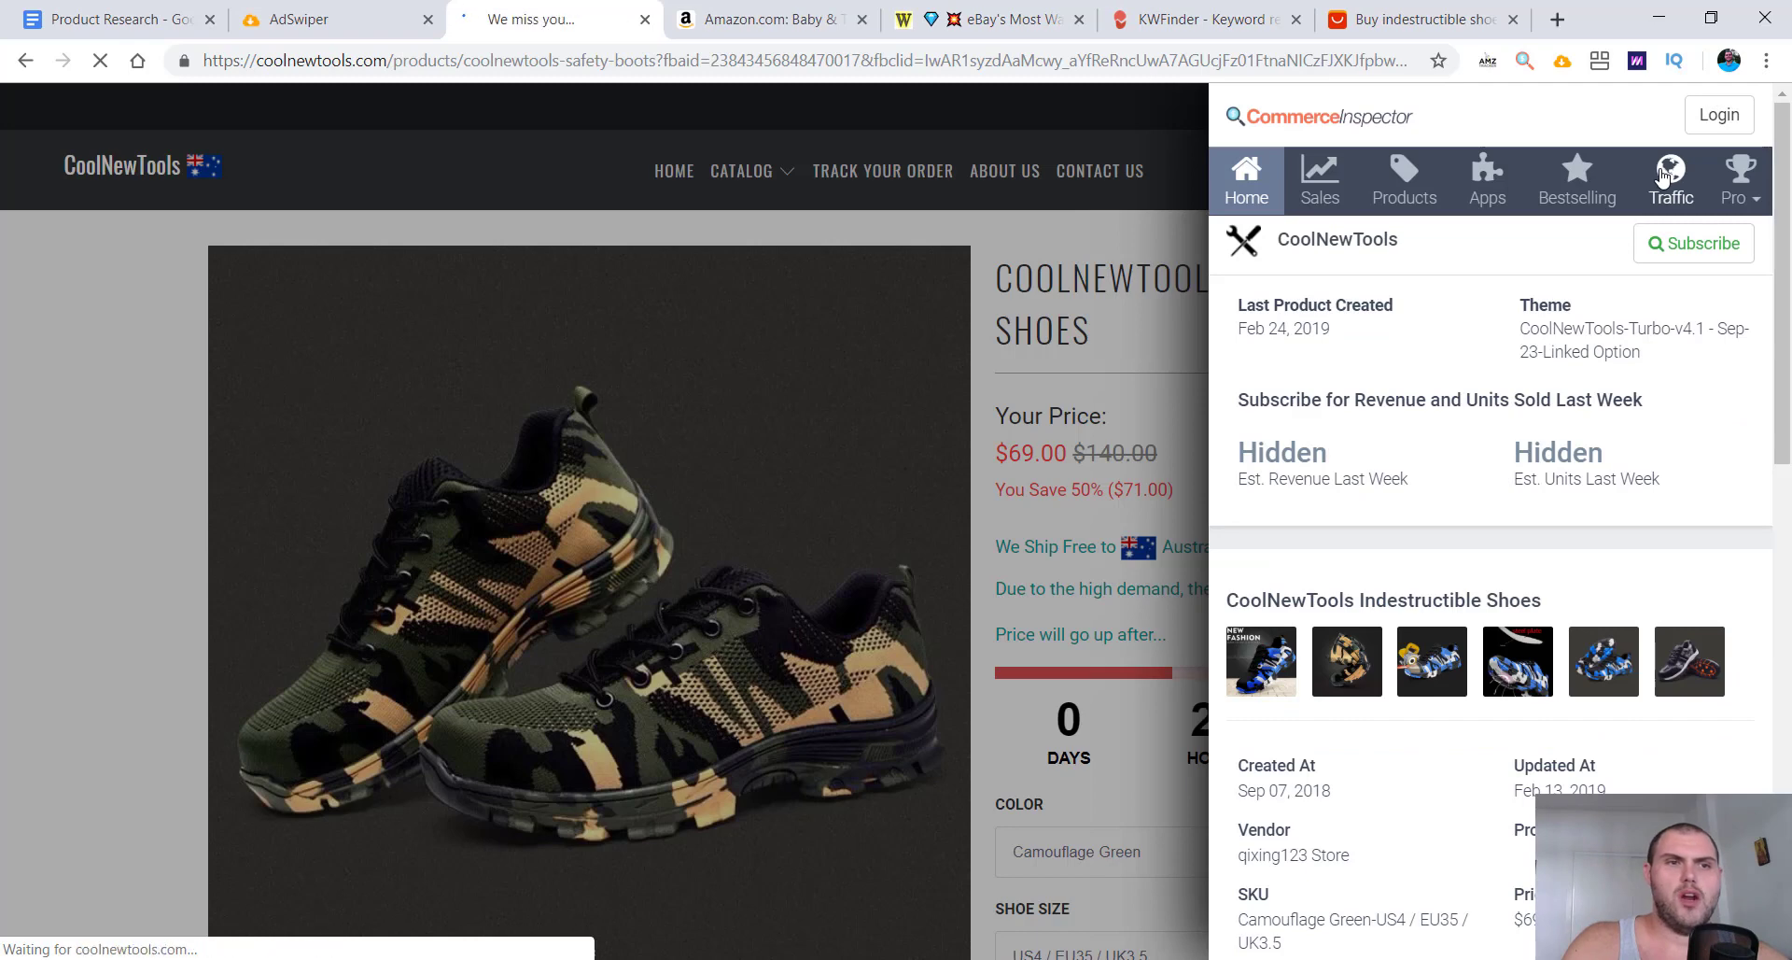
click(1664, 176)
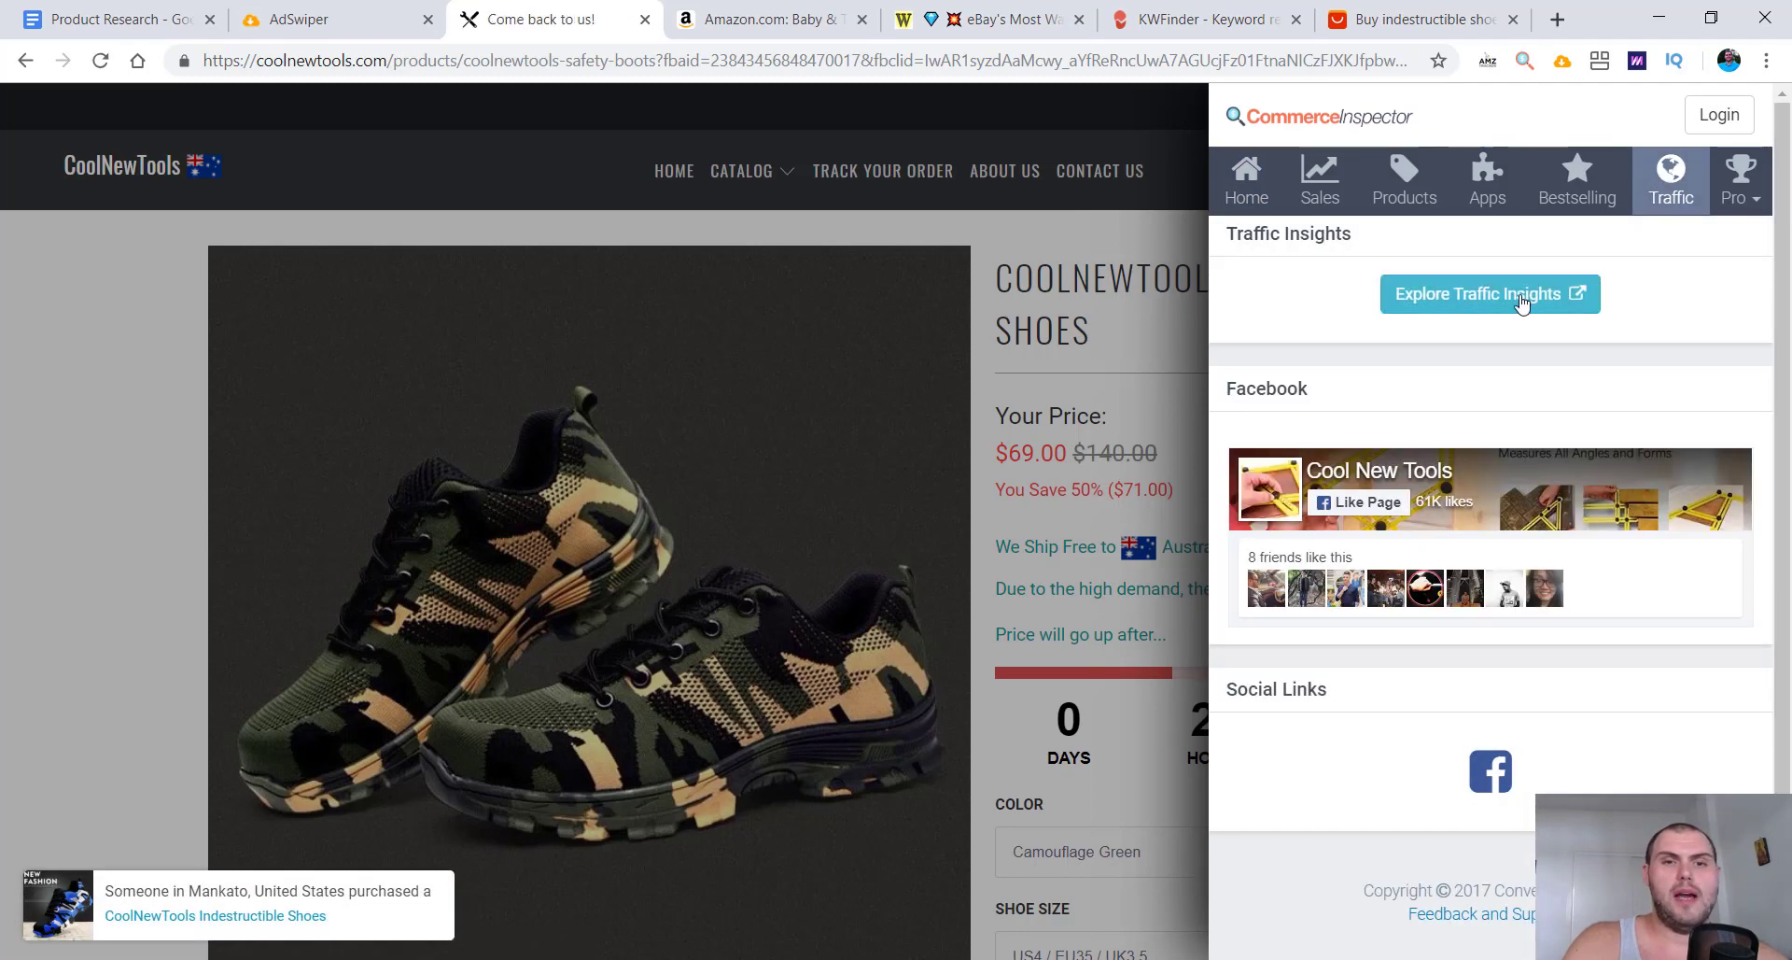
click(1519, 300)
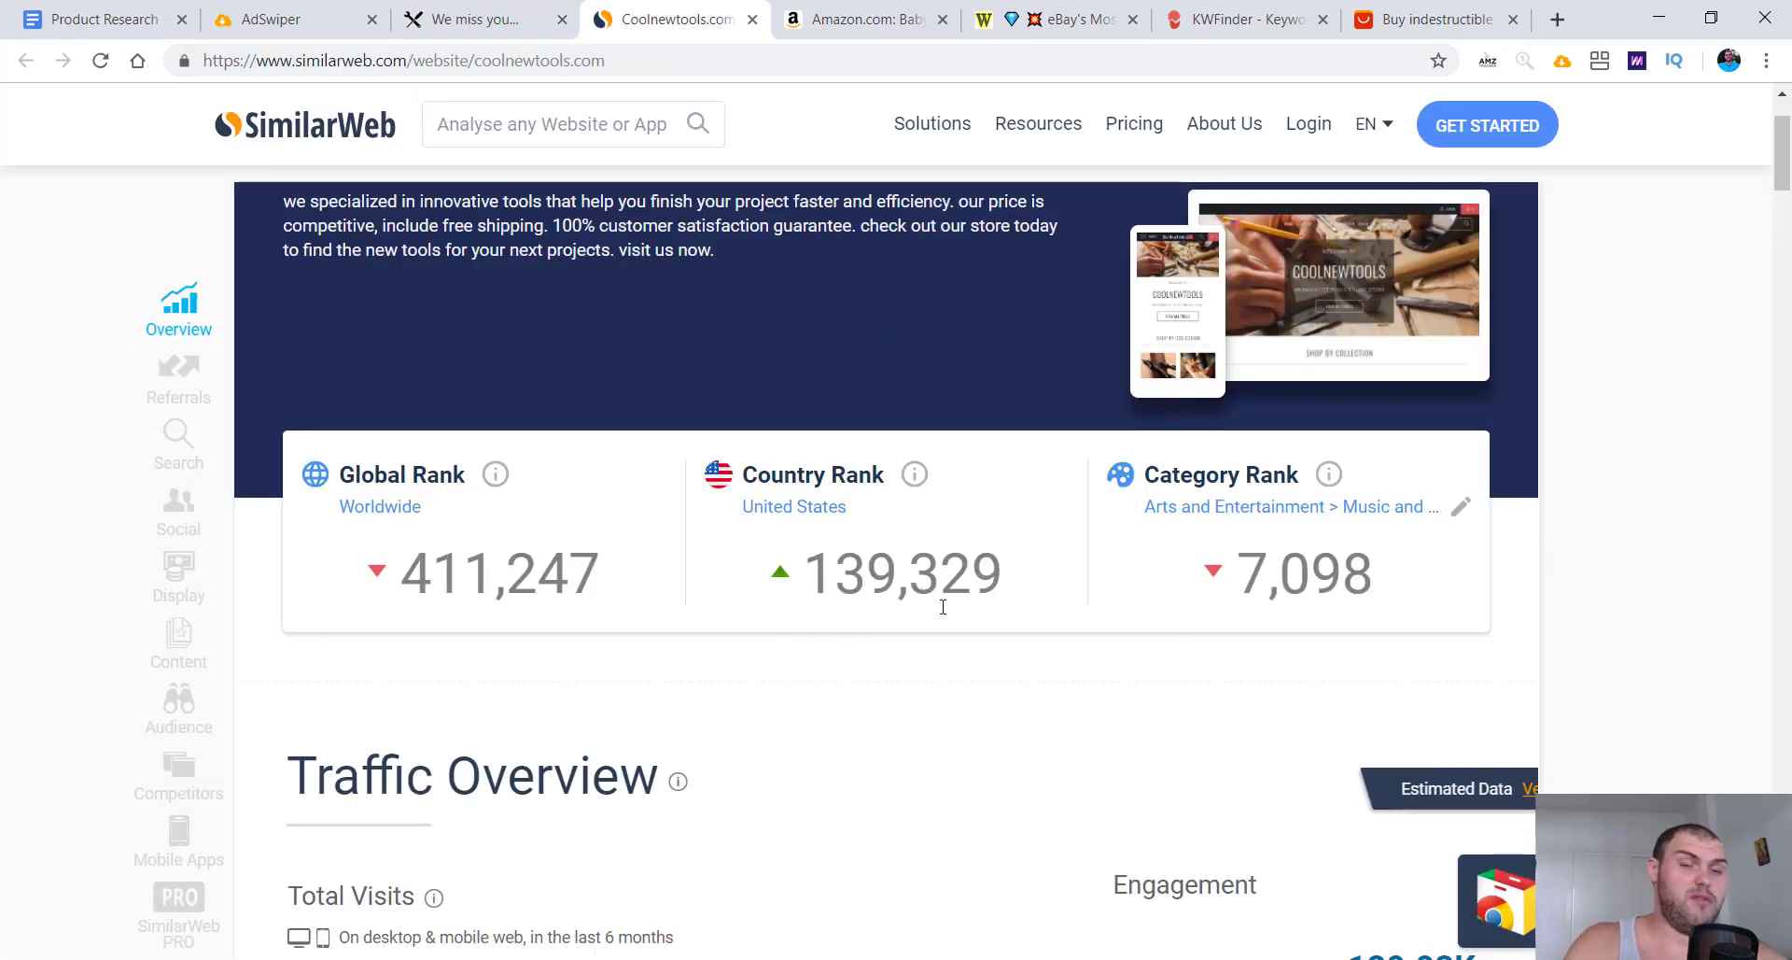
Step: Review the traffic overview and highlight the 4.34% search traffic share
scroll(943, 602, down, 5)
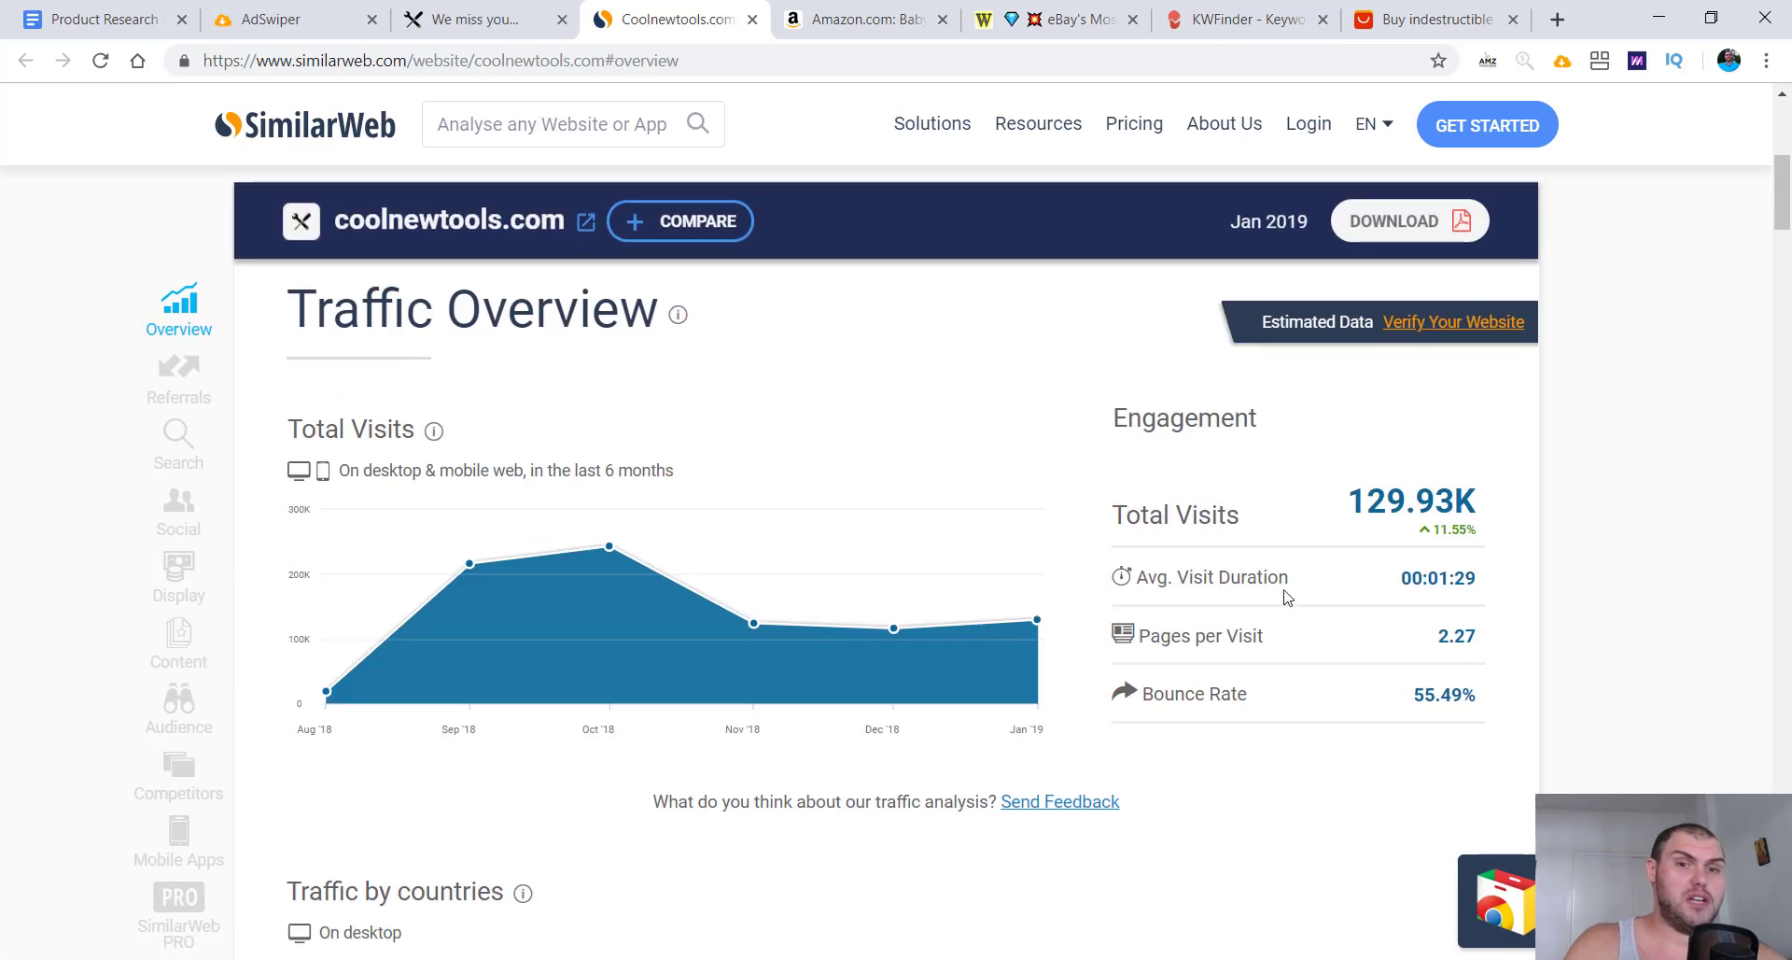
scroll(1450, 684, down, 3)
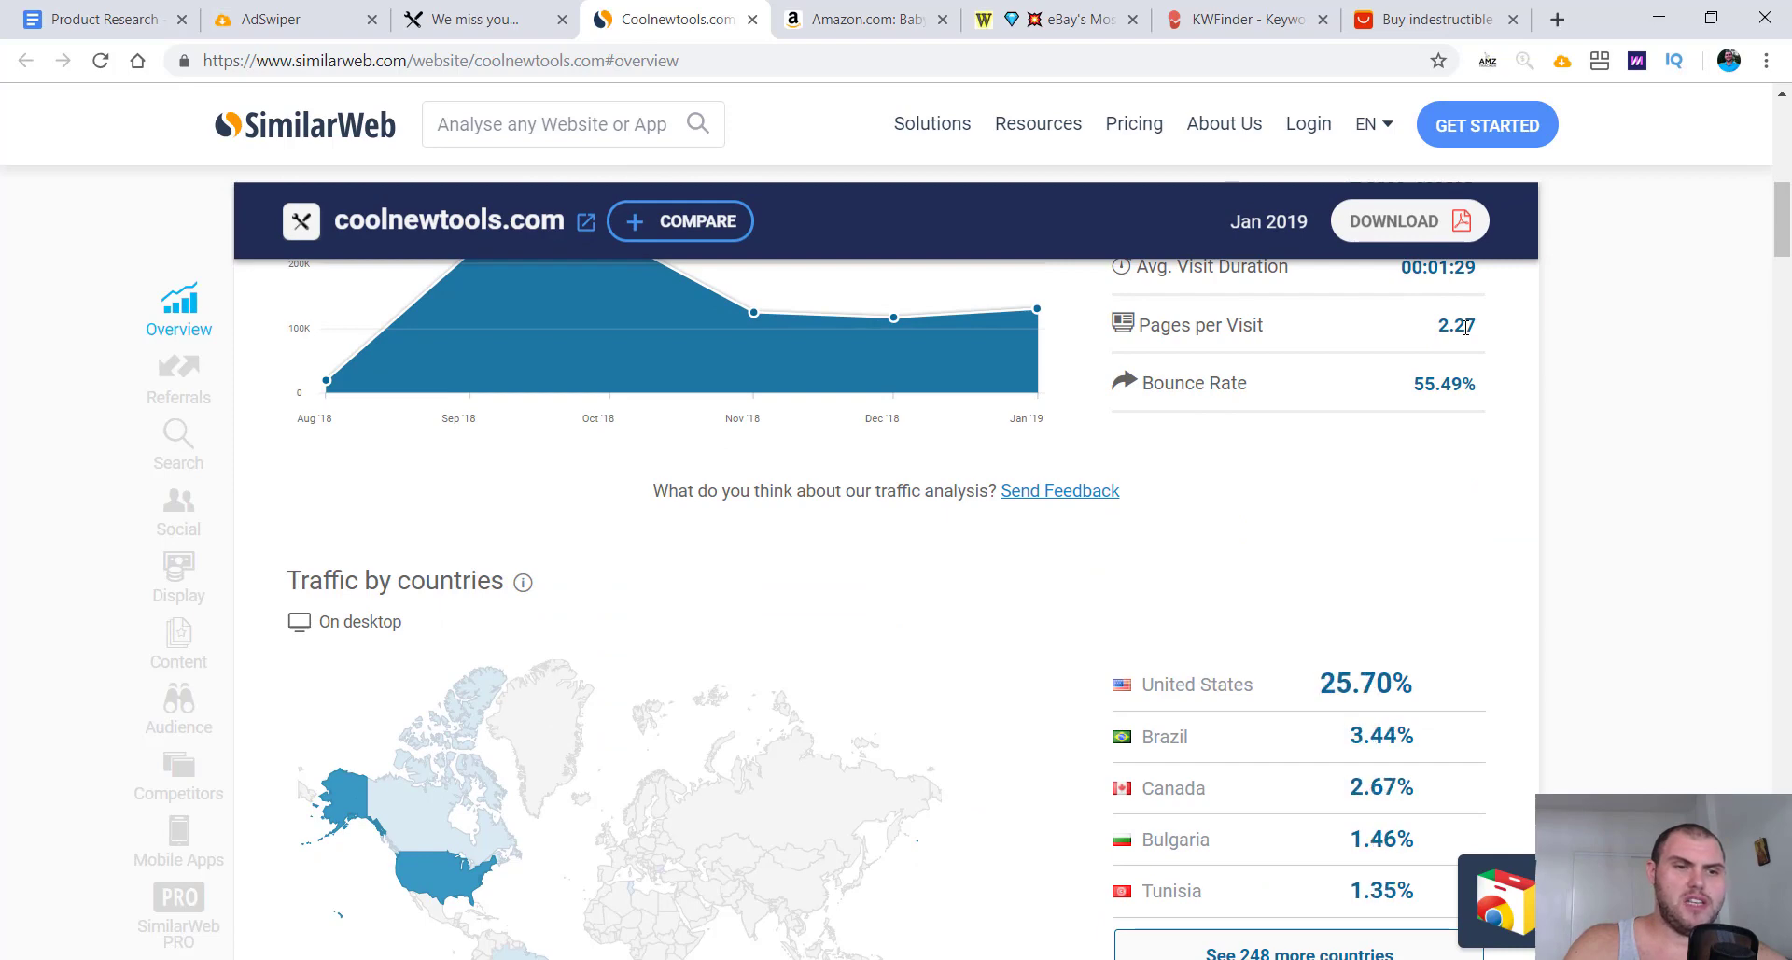
scroll(1404, 548, down, 10)
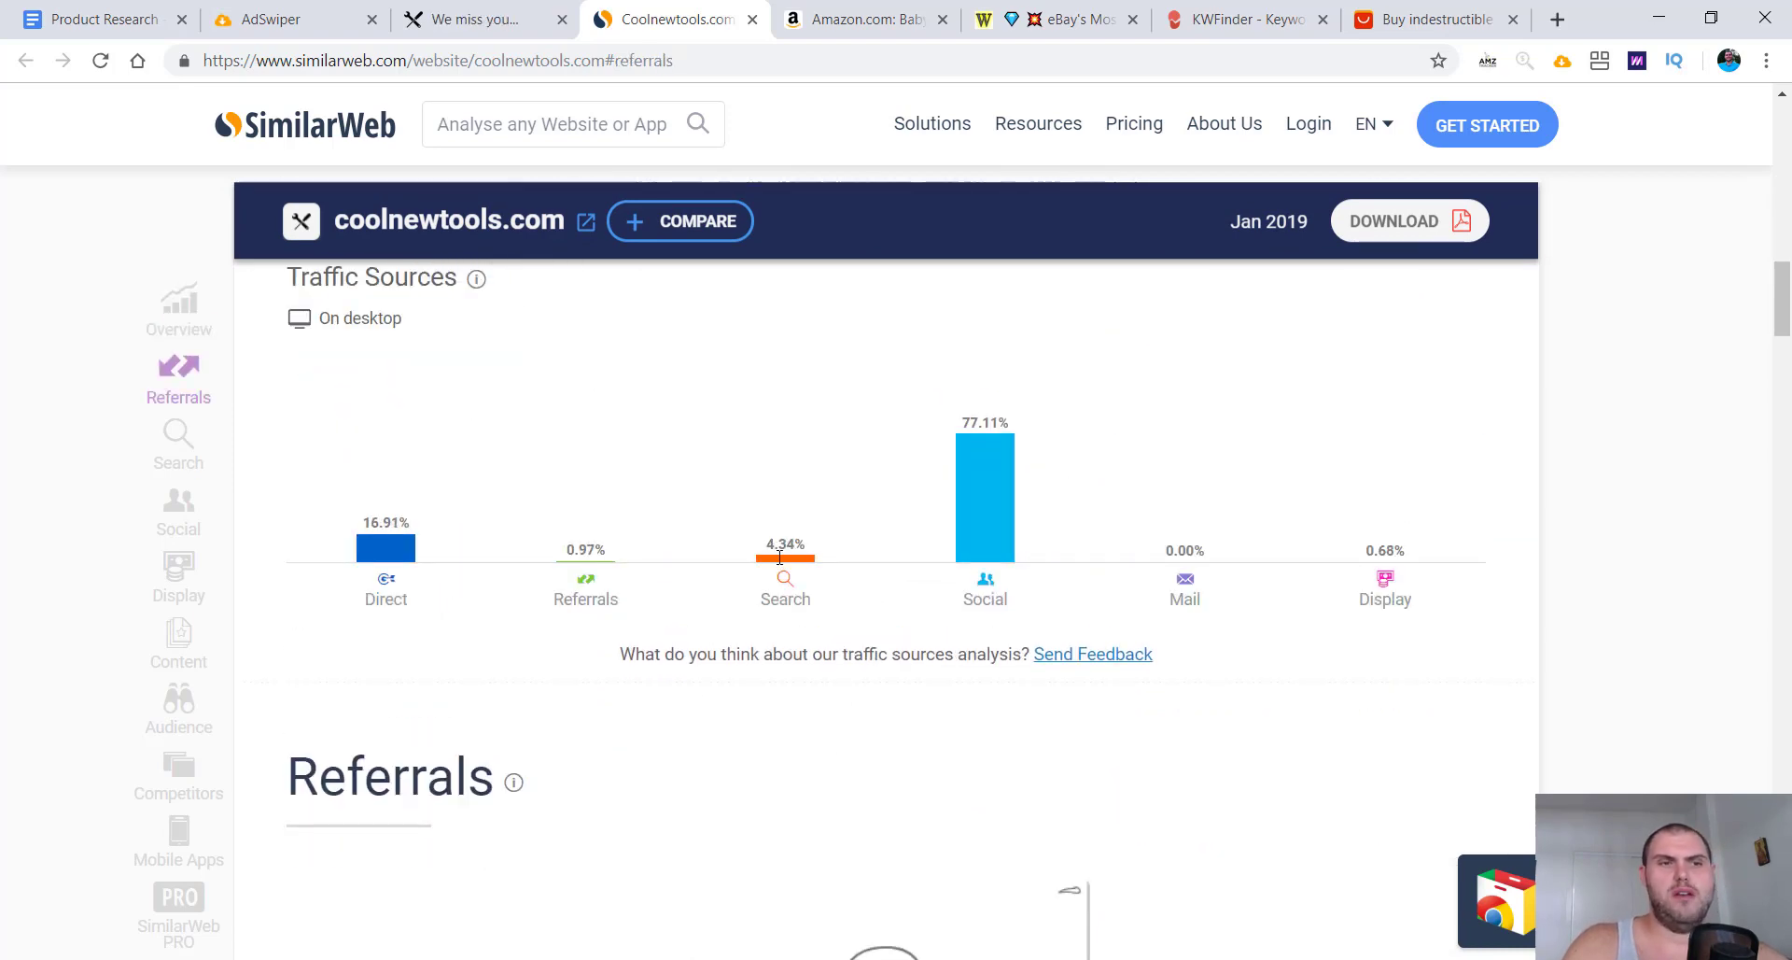
drag(765, 550, 817, 551)
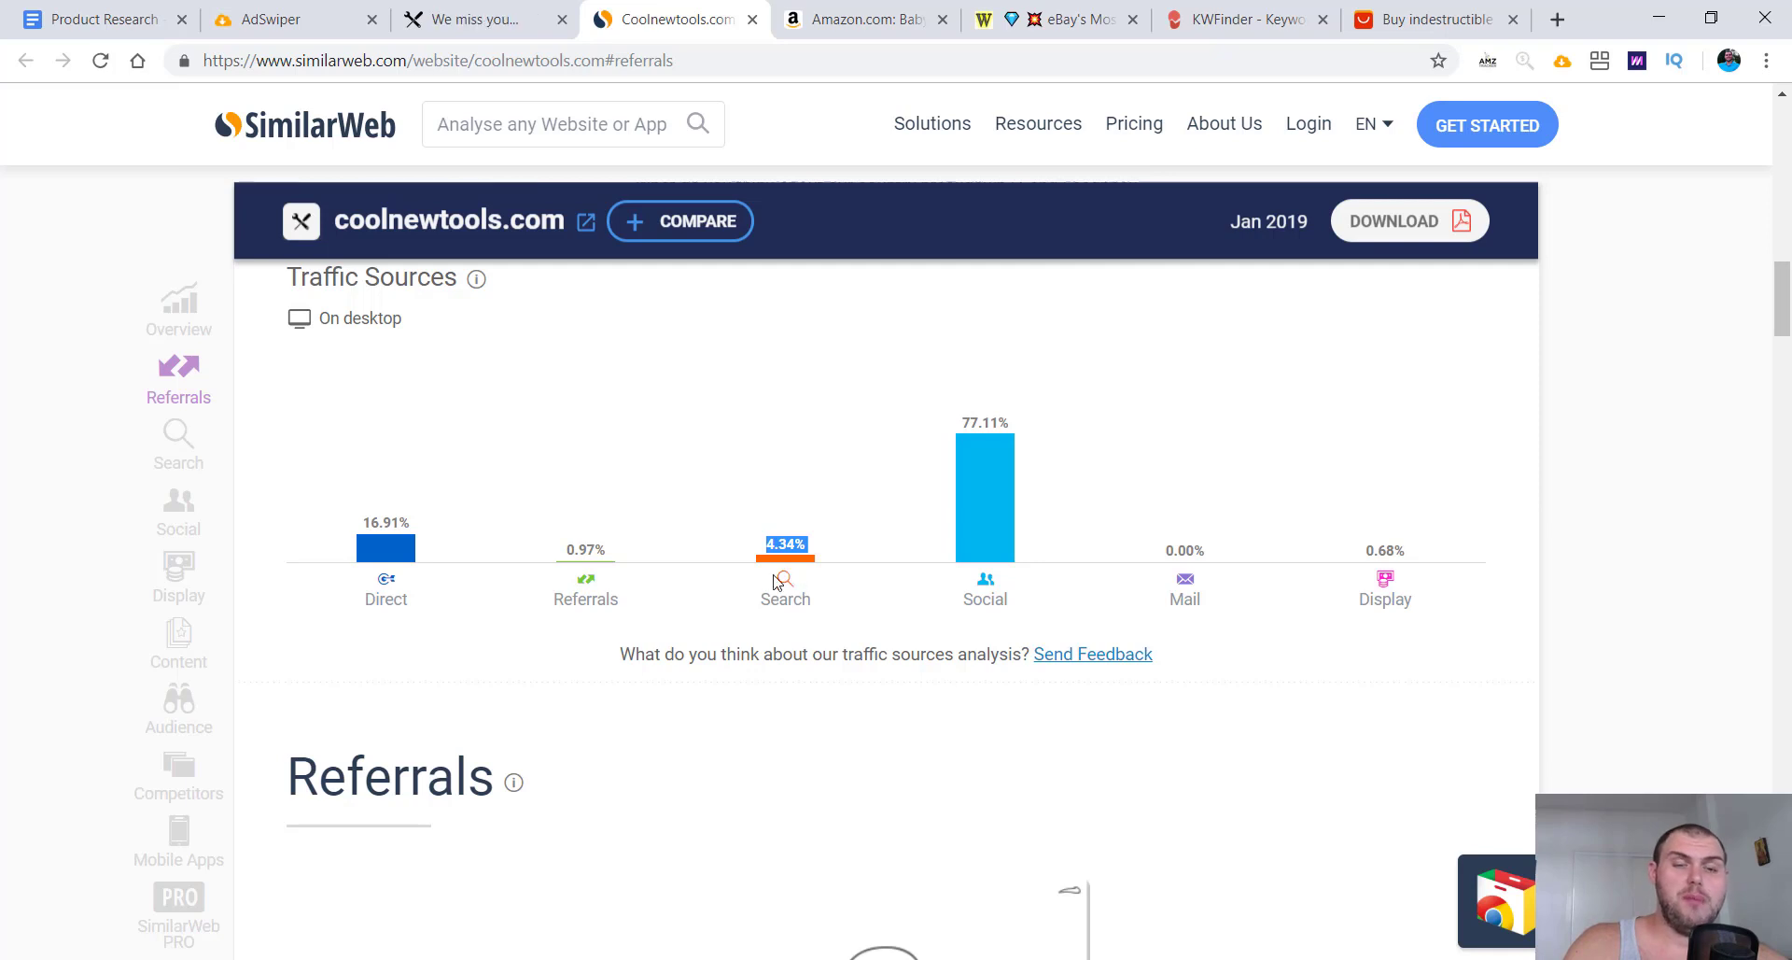
Step: Highlight the 'indestructible shoes' paid keyword and its 6.81 share
scroll(713, 630, down, 12)
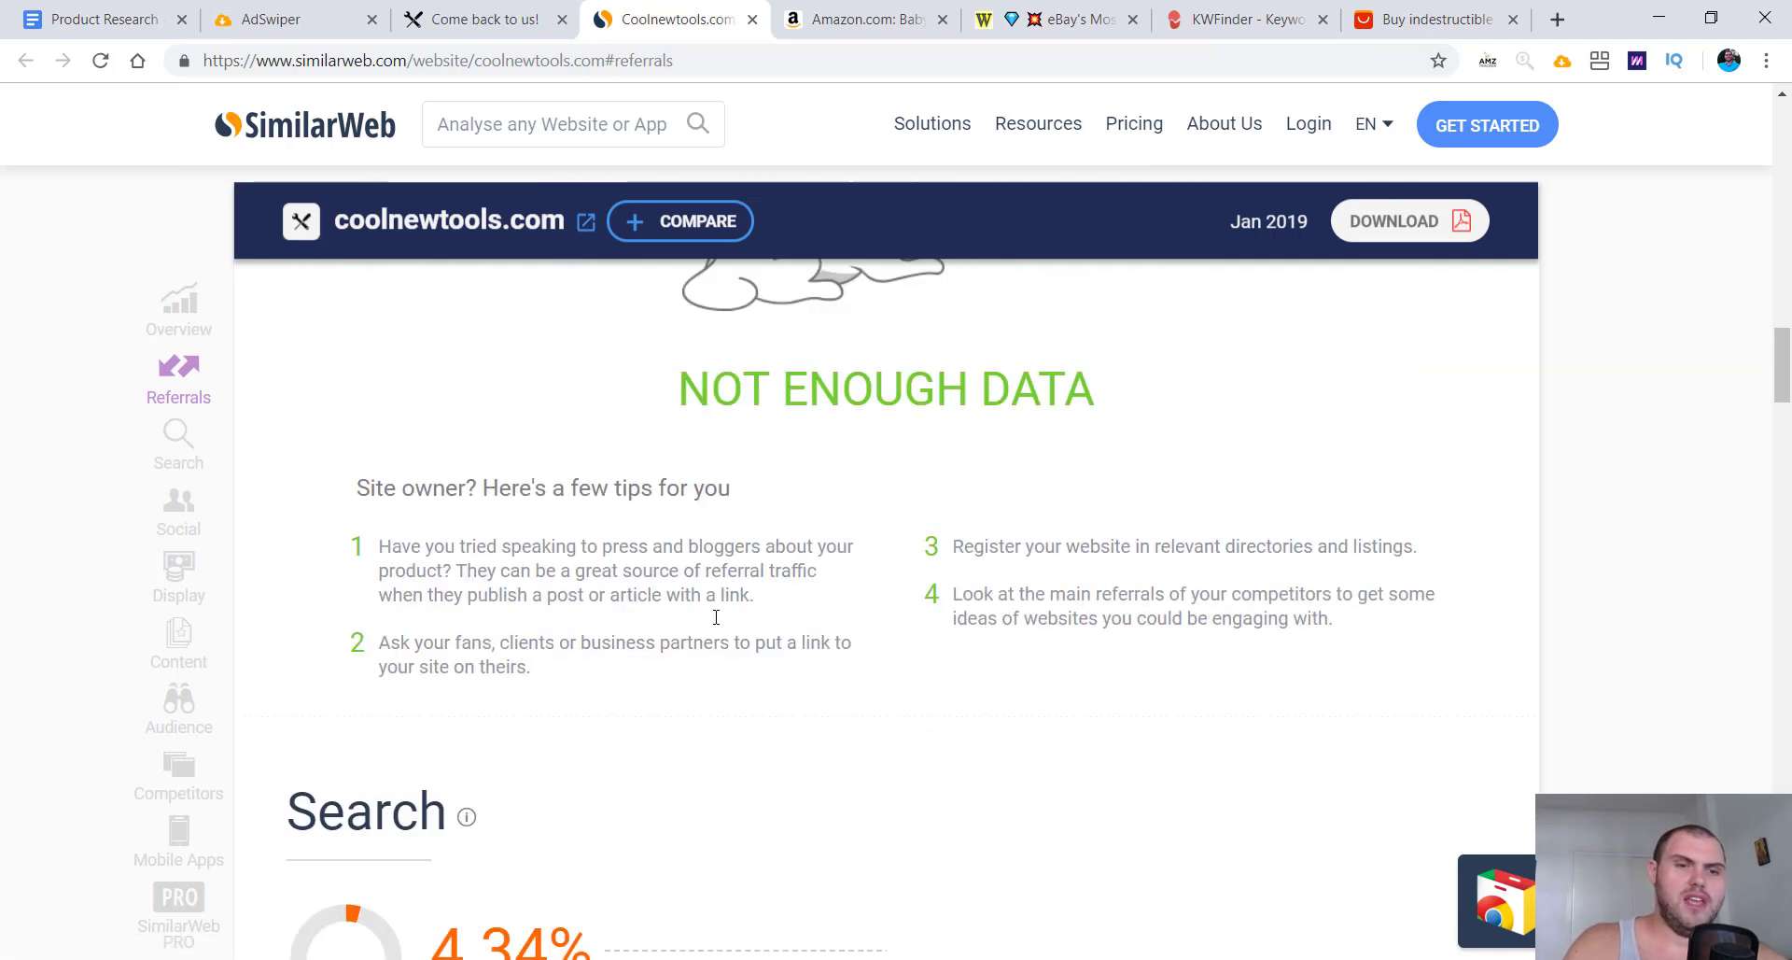
scroll(713, 624, down, 3)
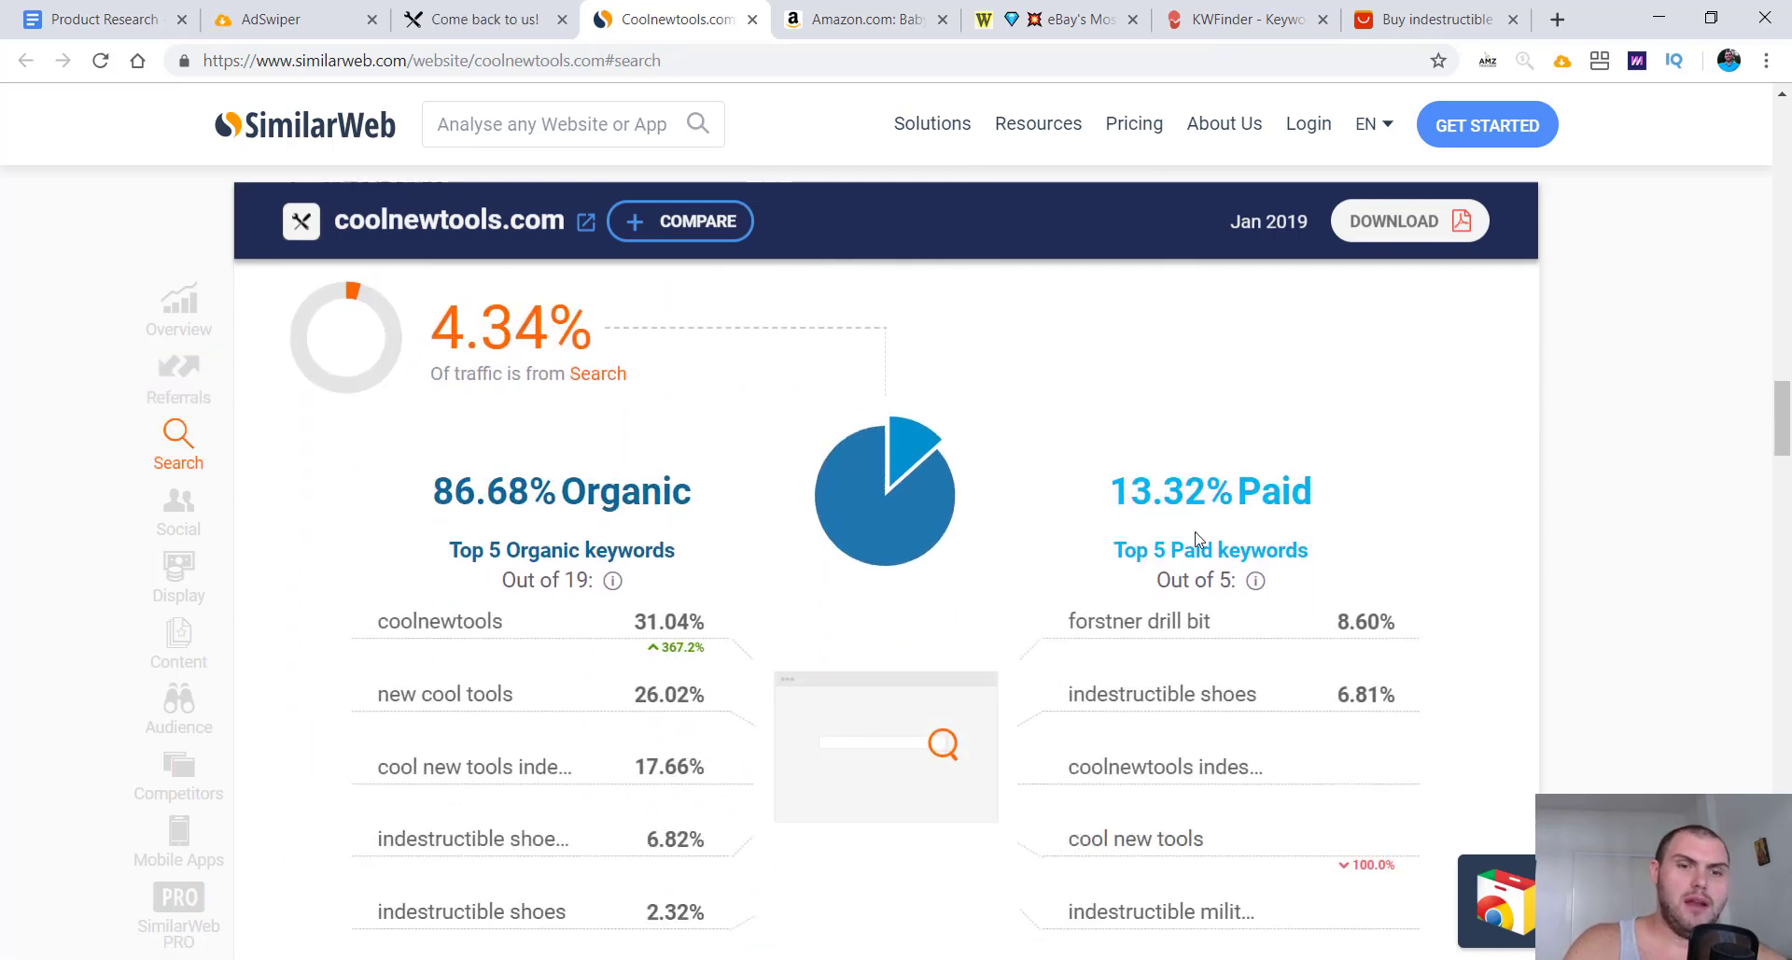
scroll(1181, 557, down, 2)
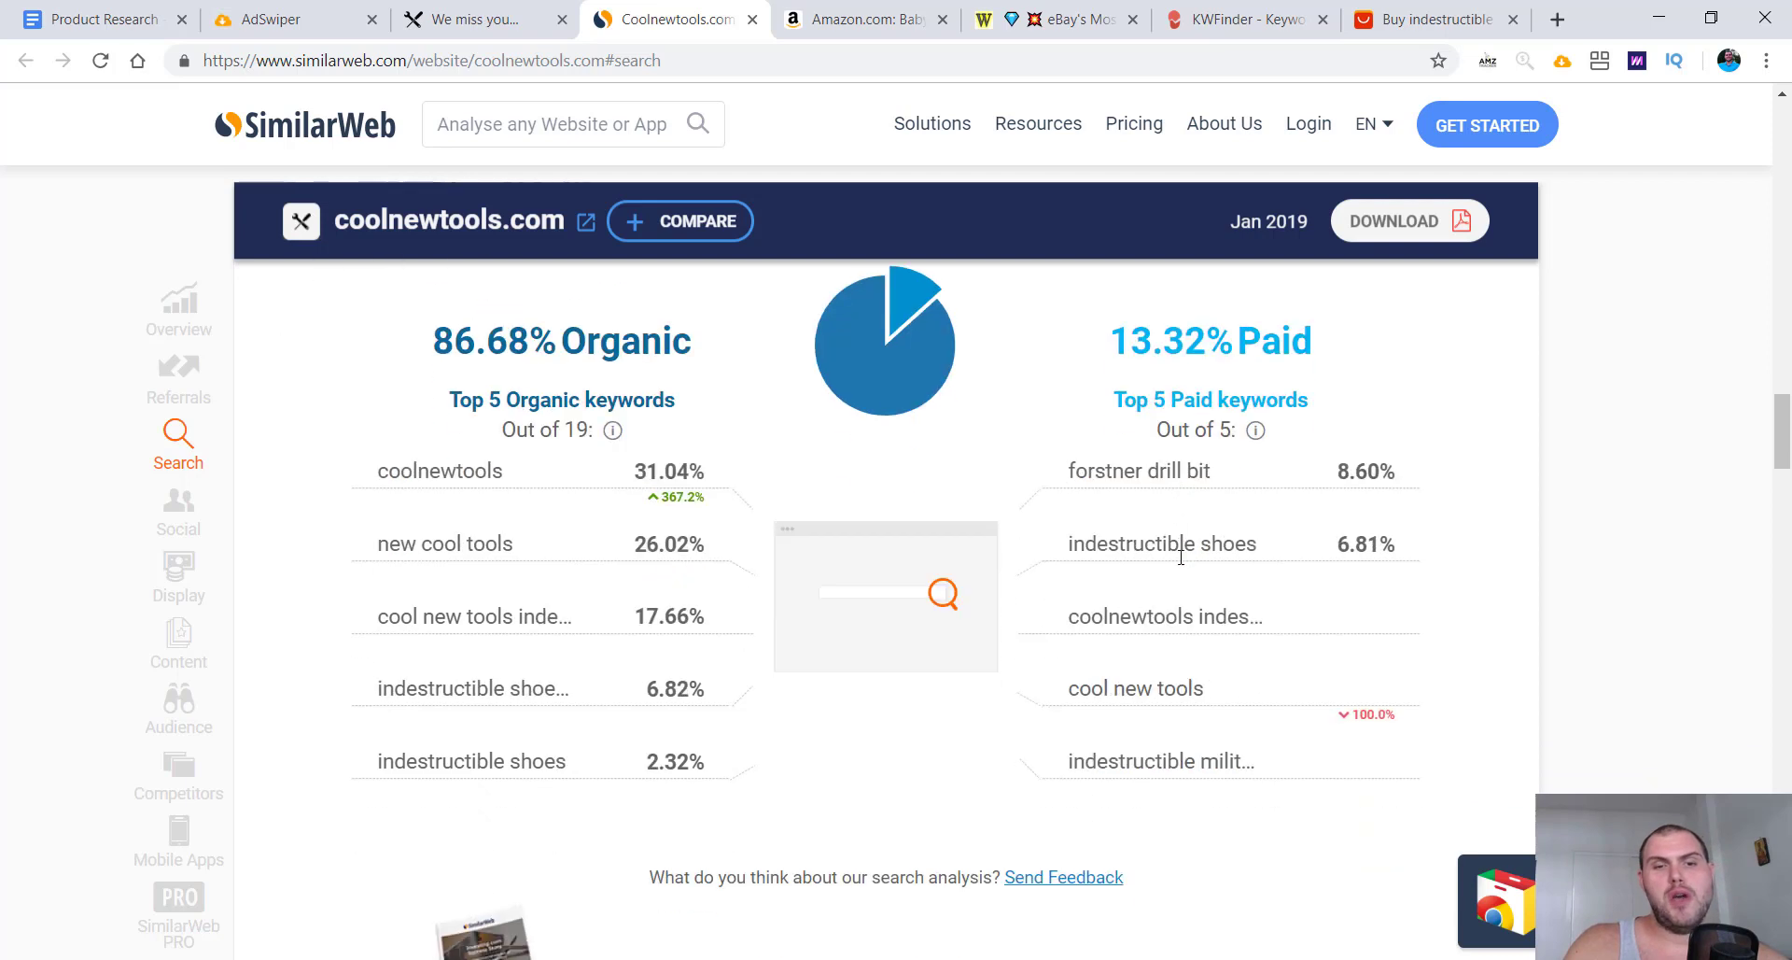
double_click(1358, 538)
drag(1258, 540, 1202, 540)
double_click(1356, 539)
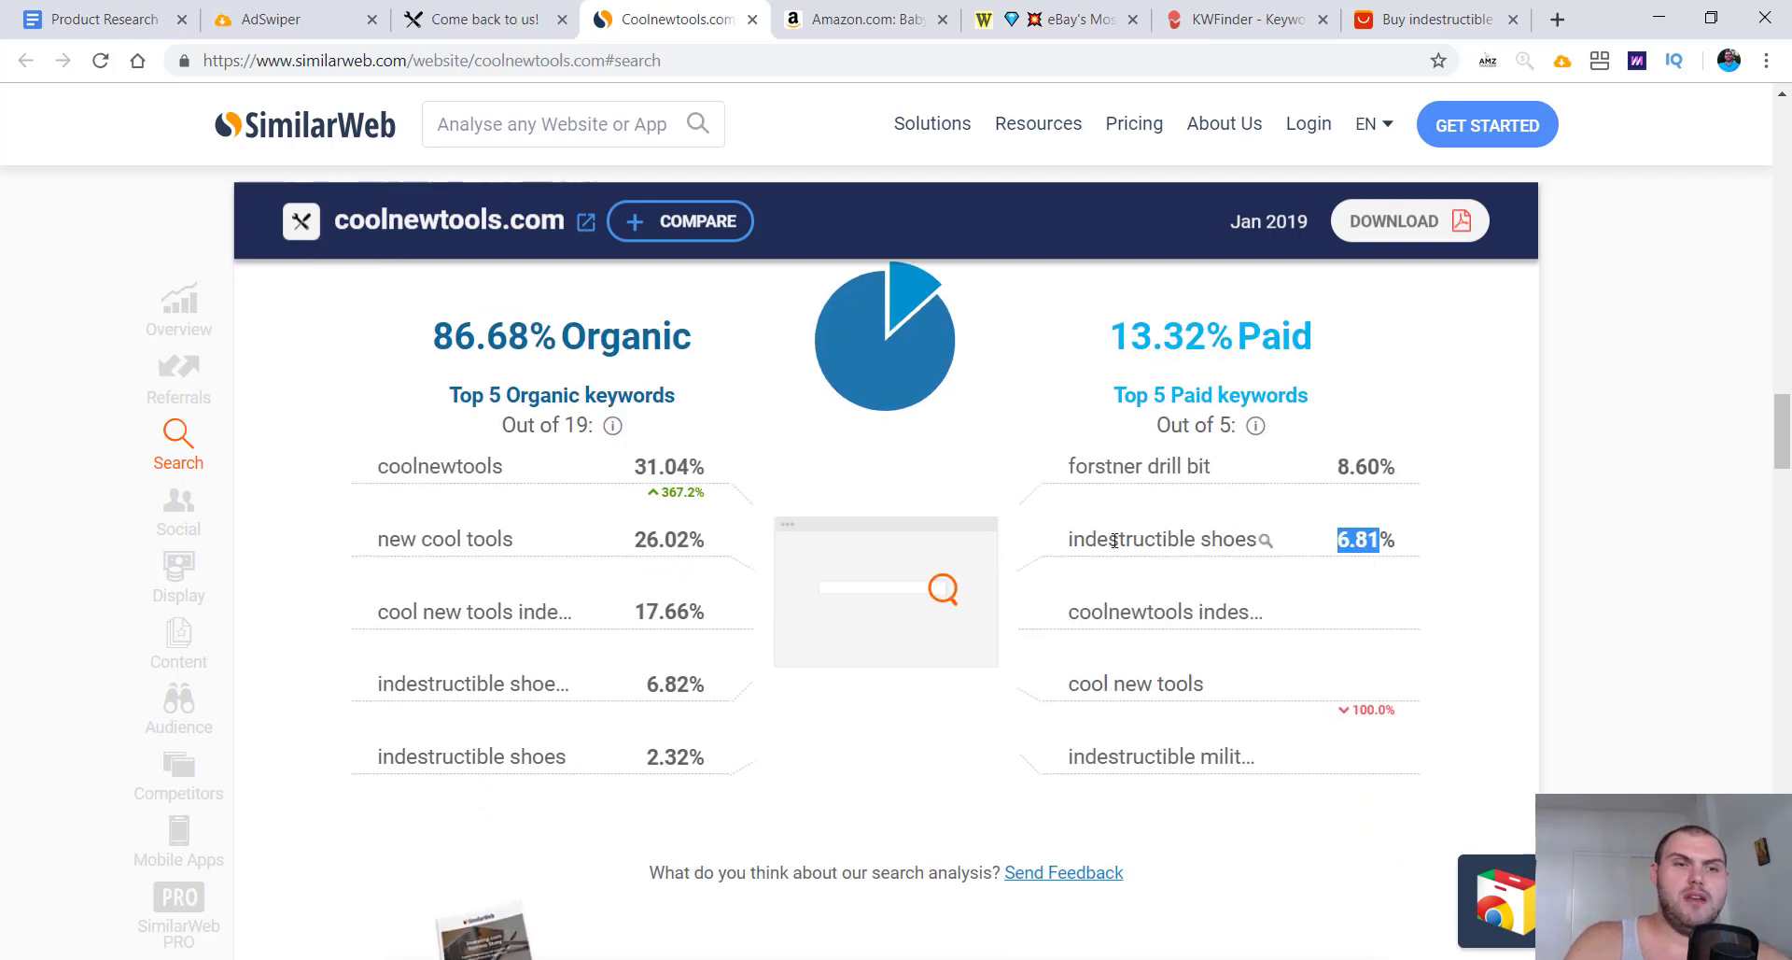
double_click(1172, 539)
click(1161, 326)
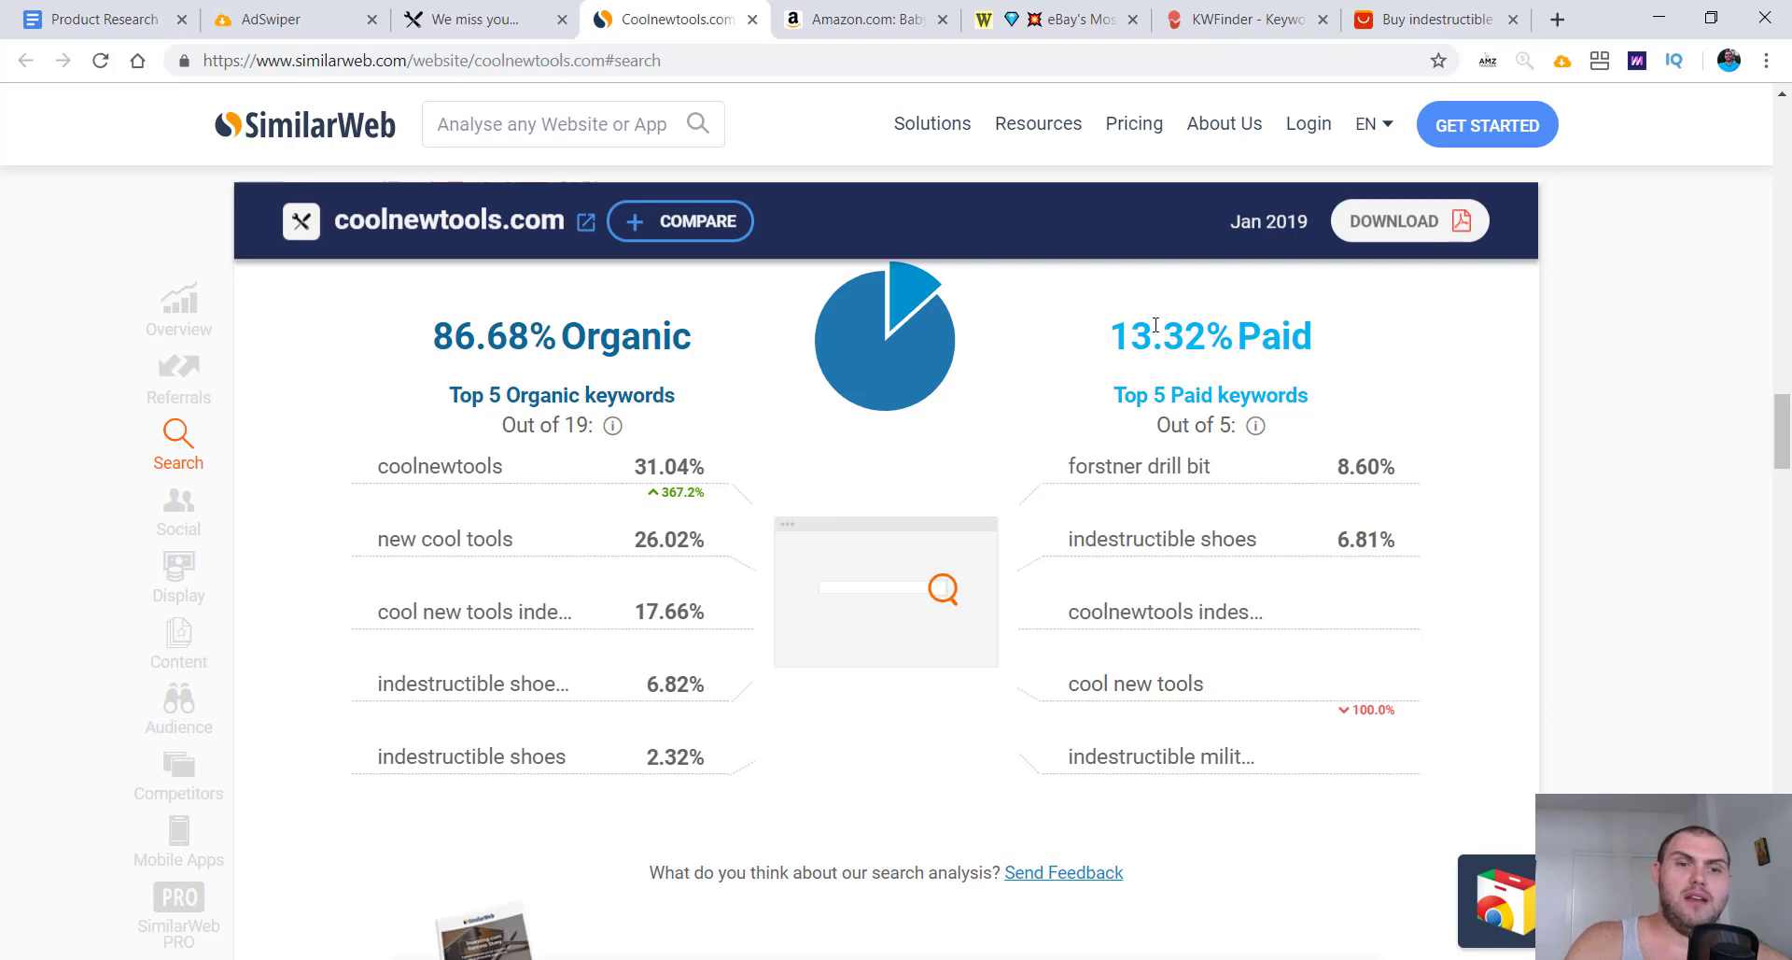
Step: Scroll through the display advertising section, then close the CoolNewTools and SimilarWeb tabs
scroll(1437, 601, down, 10)
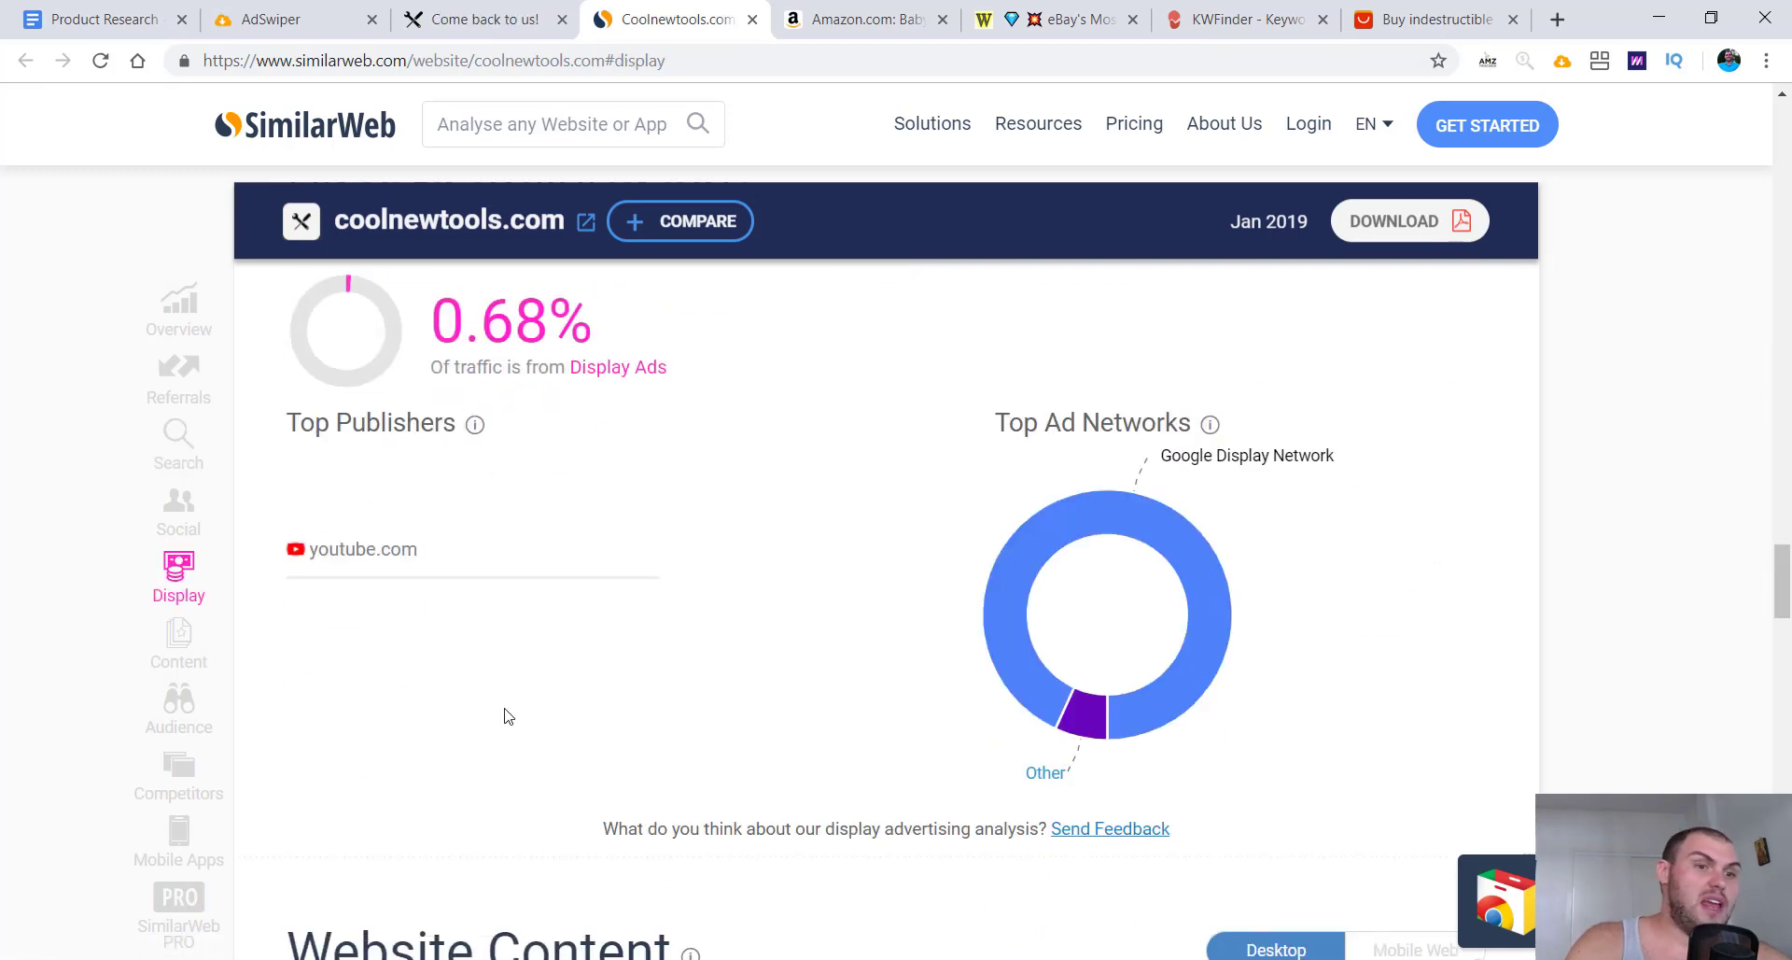
scroll(708, 563, down, 2)
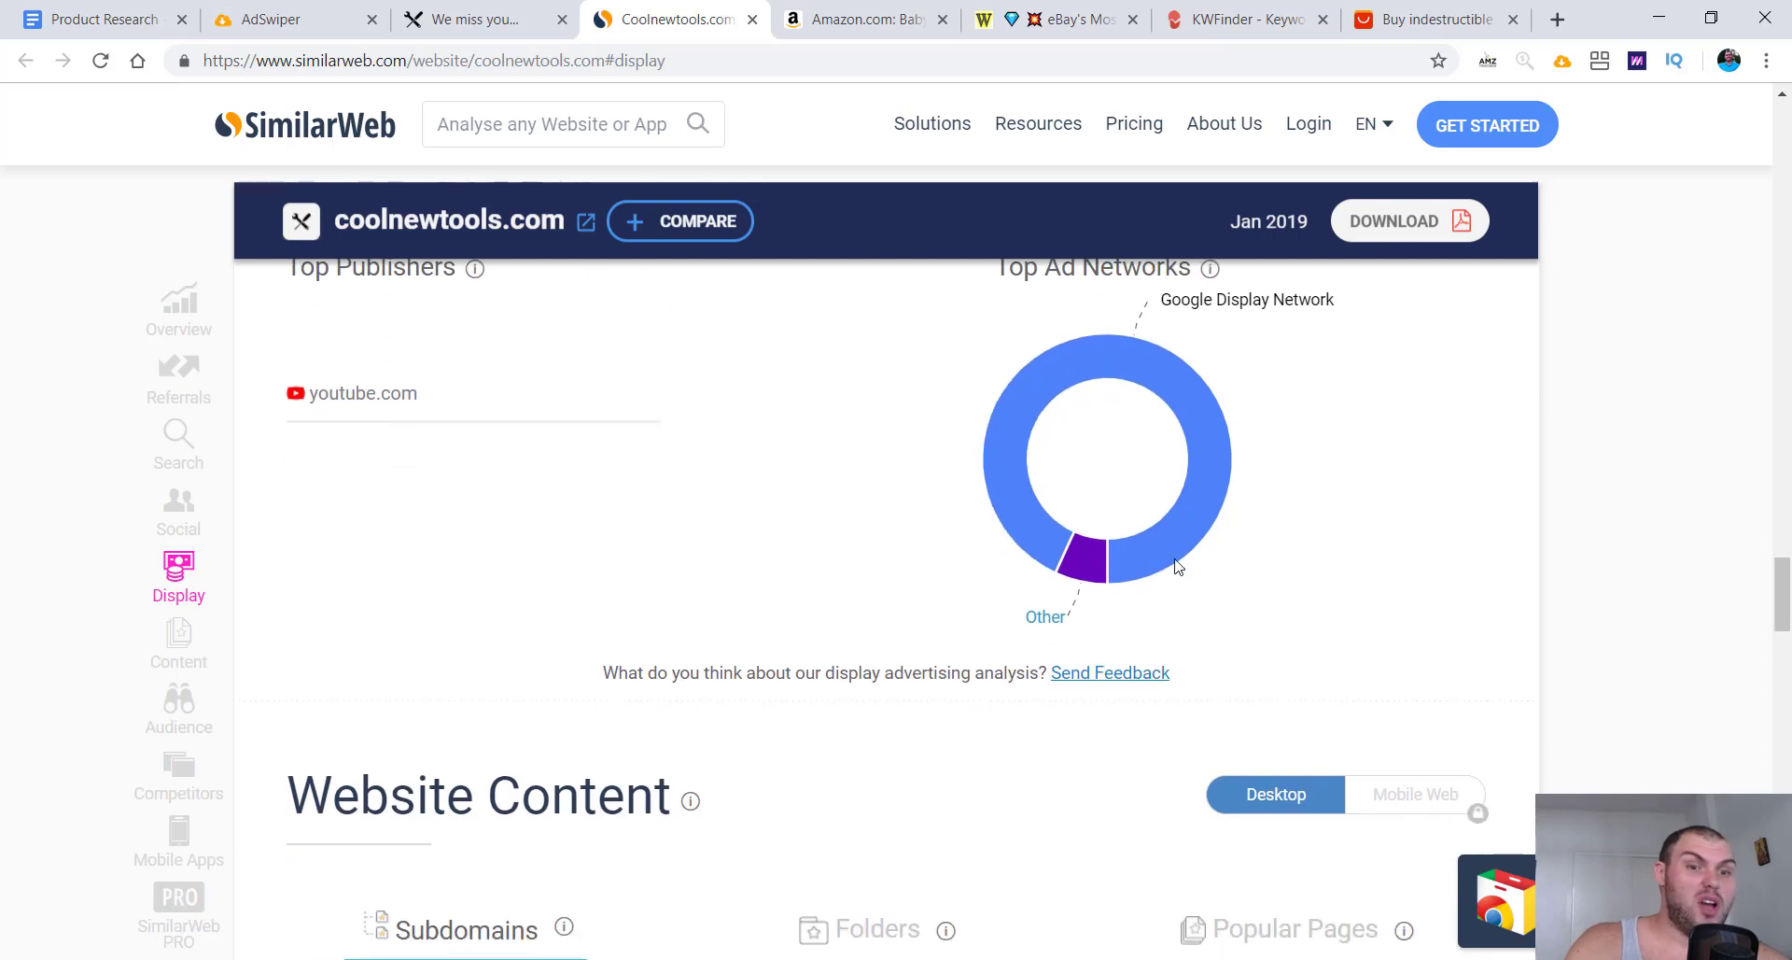
scroll(1179, 564, down, 2)
scroll(688, 525, up, 5)
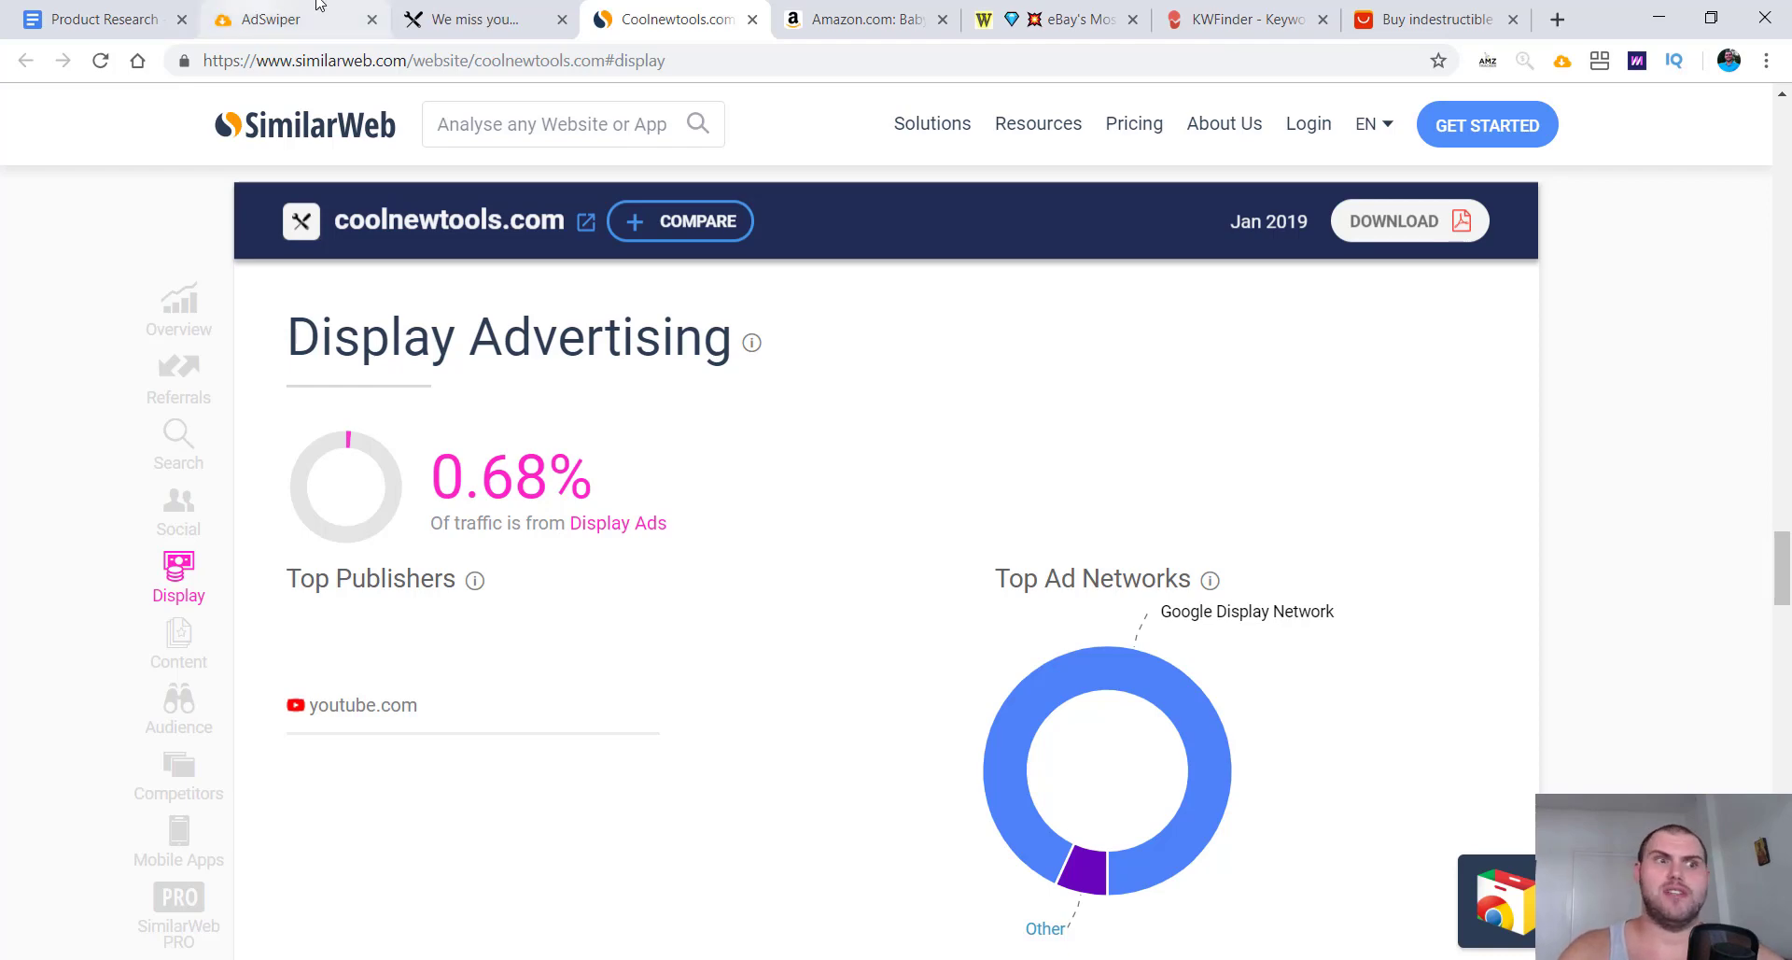
click(523, 21)
click(563, 19)
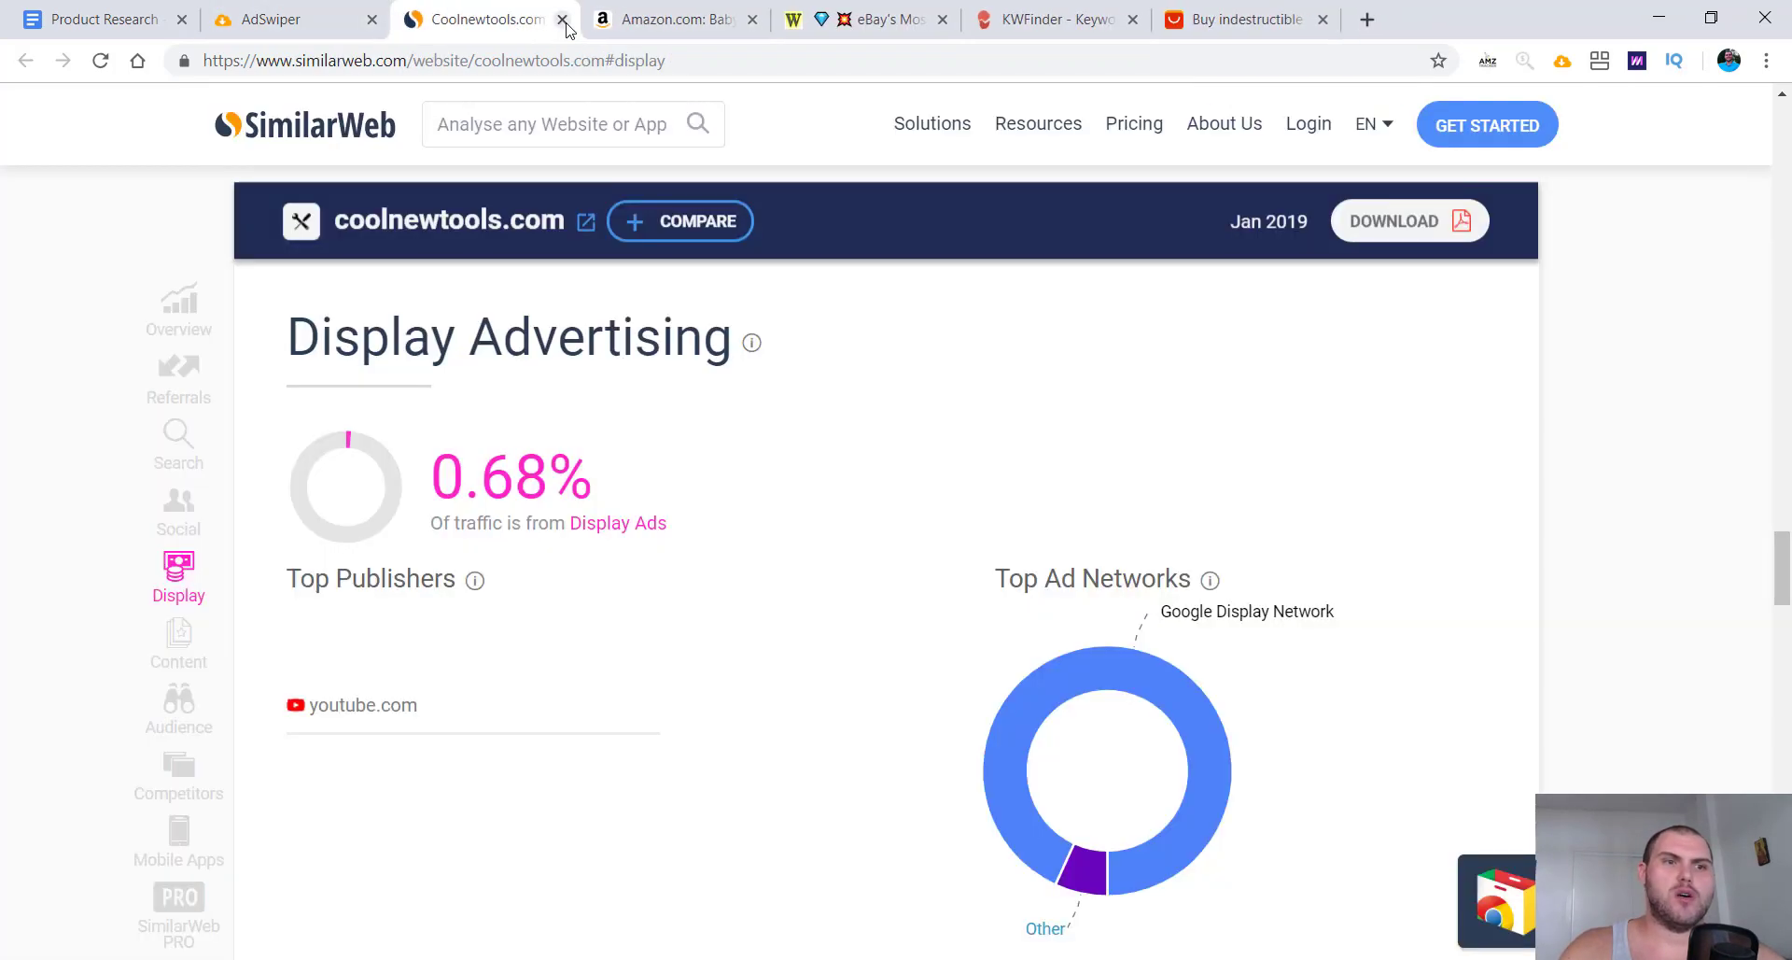
click(563, 19)
Step: Add a period after 'categories' in the Amazon item of the guide
click(301, 19)
click(86, 20)
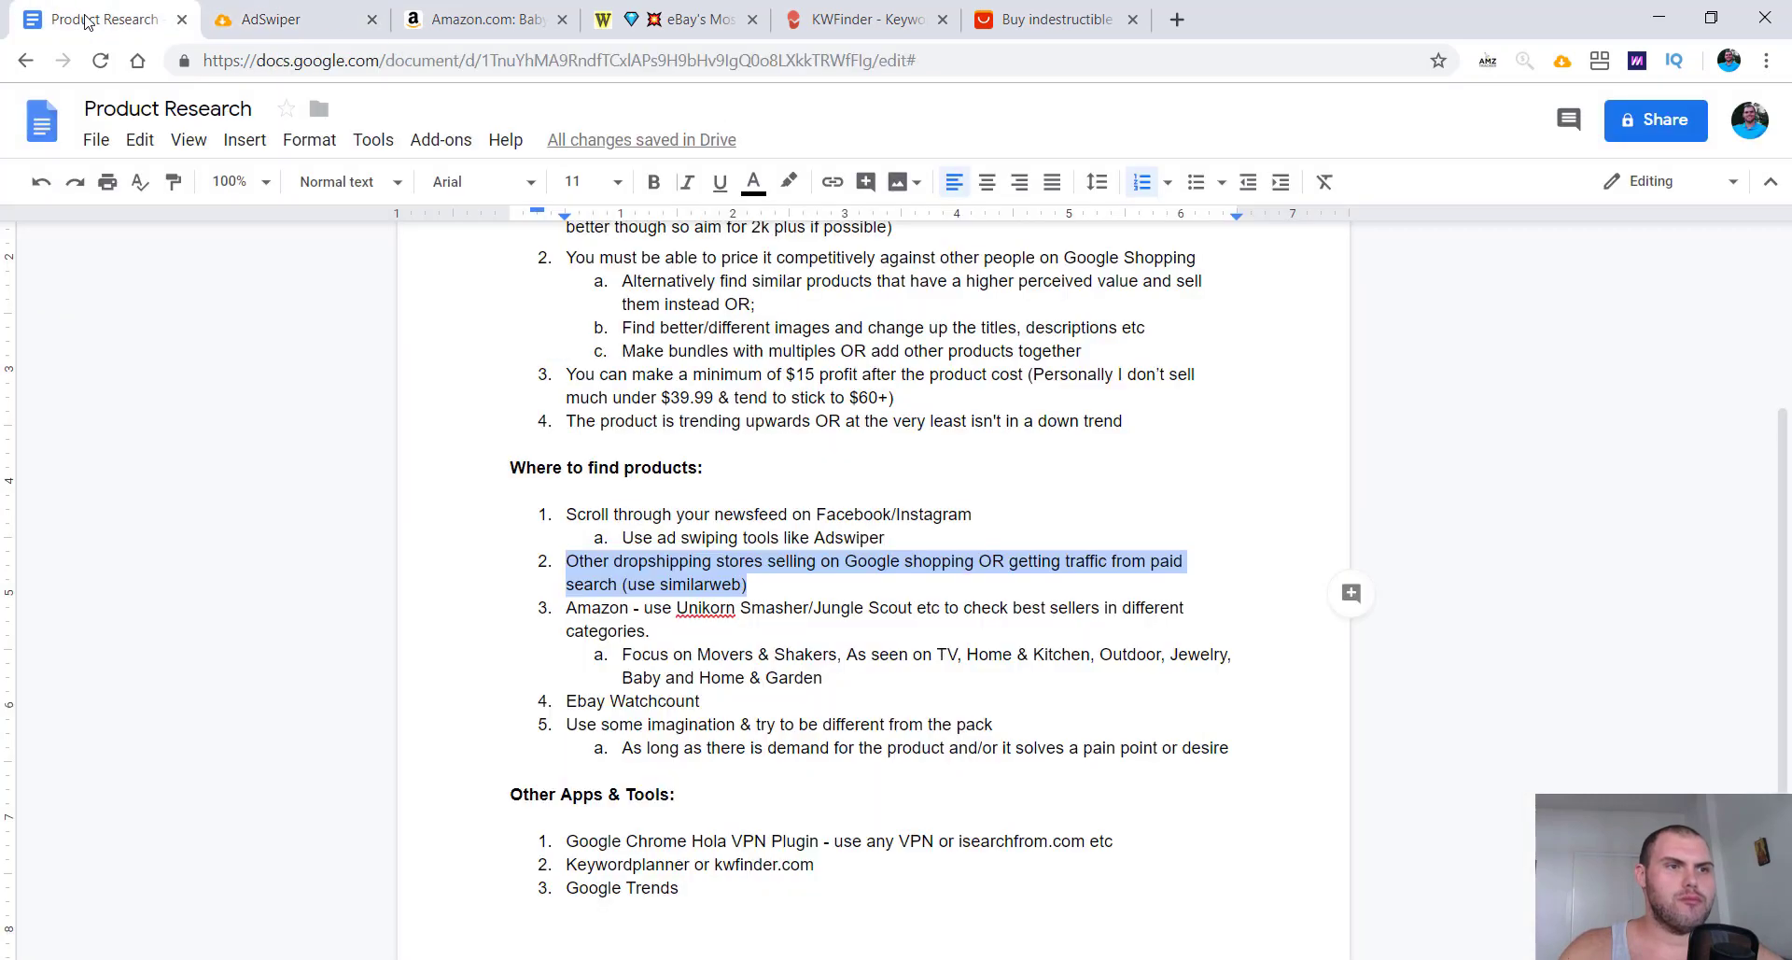
click(673, 641)
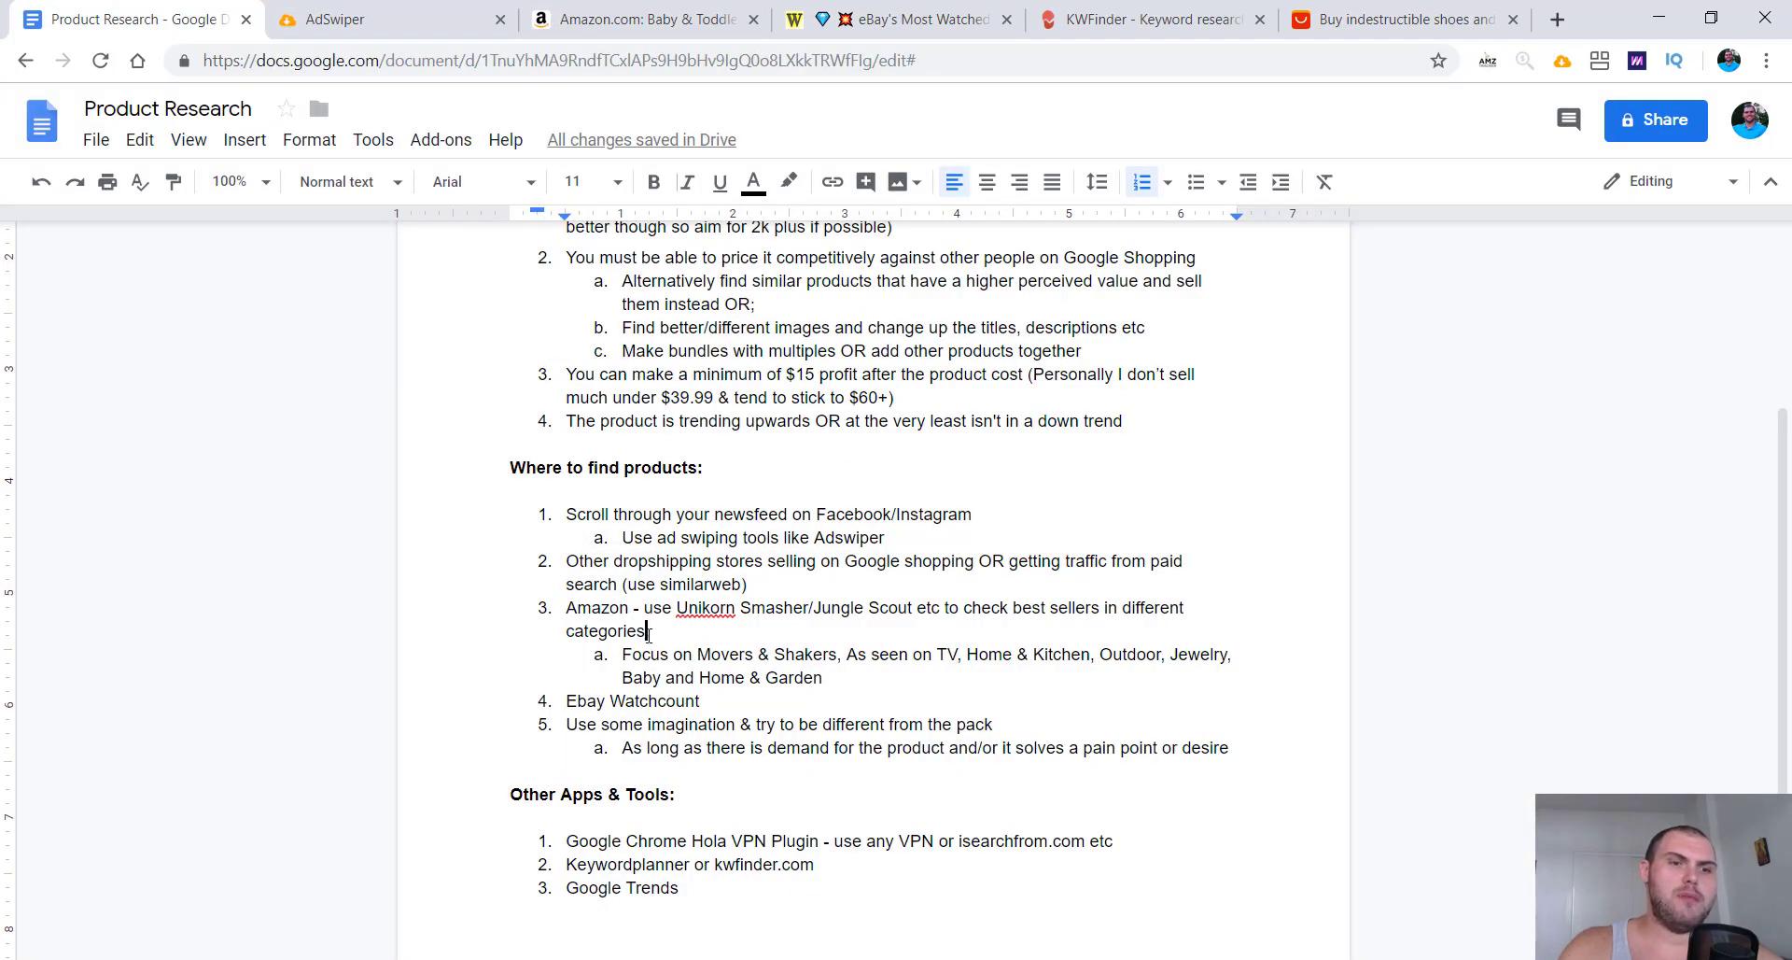
text(.)
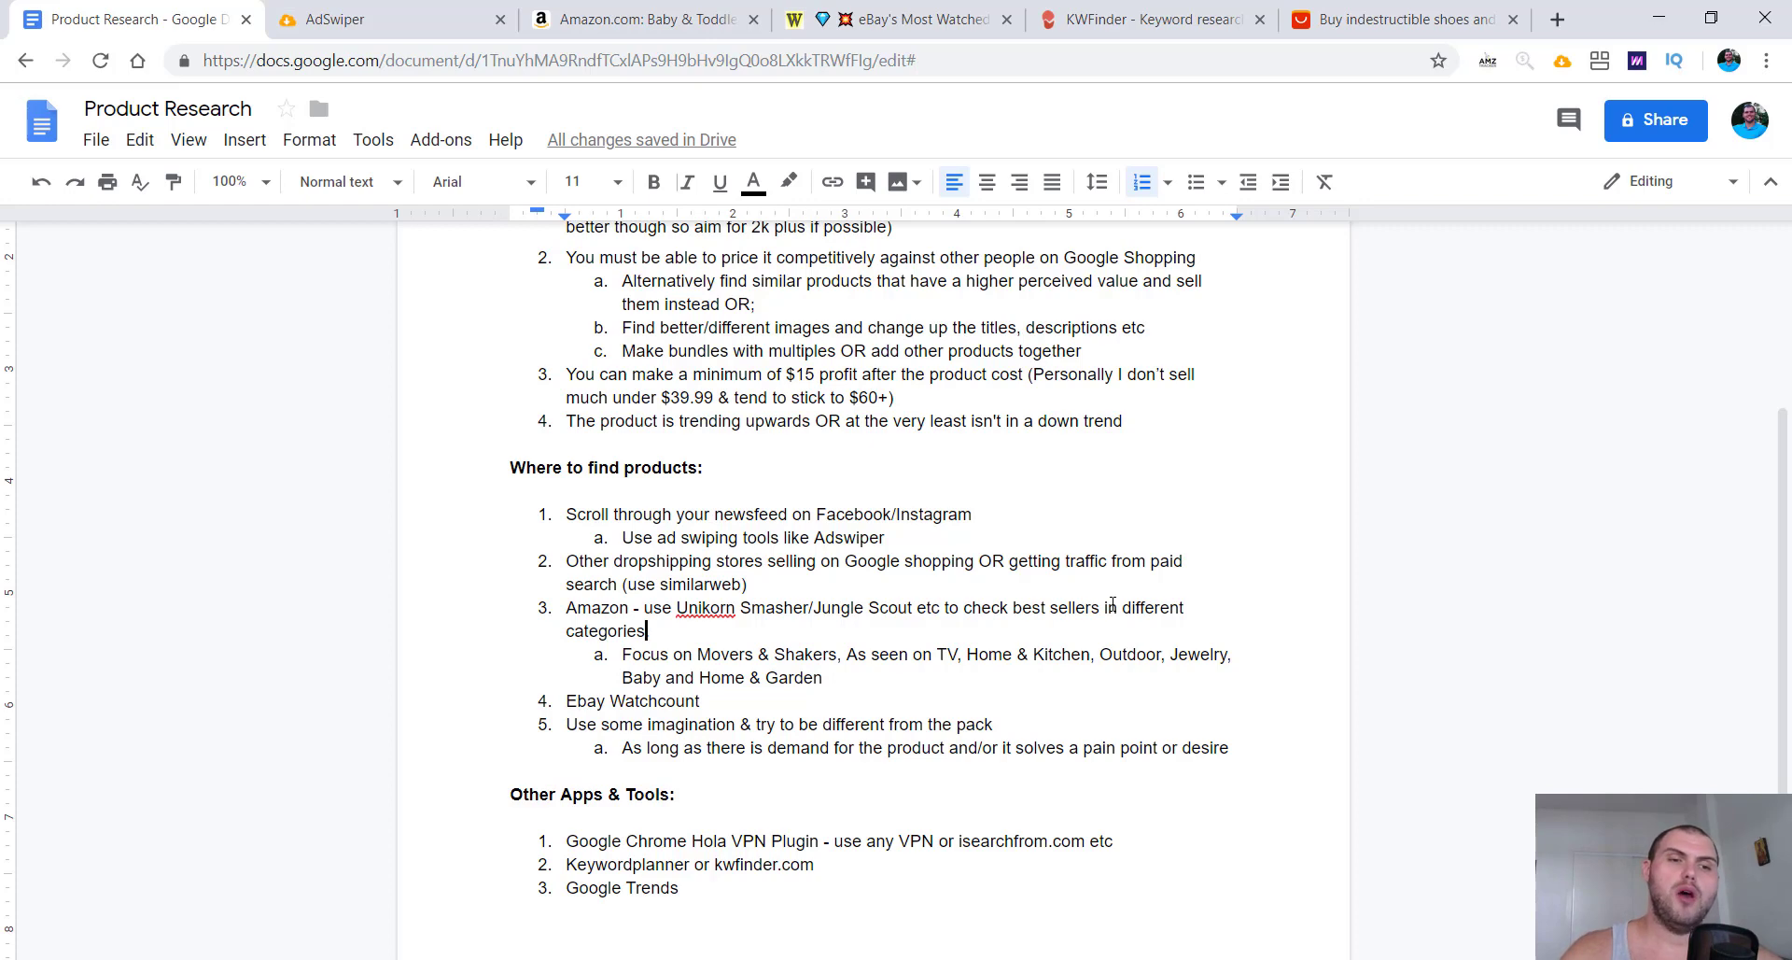
Step: Select the Movers & Shakers sub-item, then switch to the Amazon baby toys results
click(771, 656)
triple_click(1123, 661)
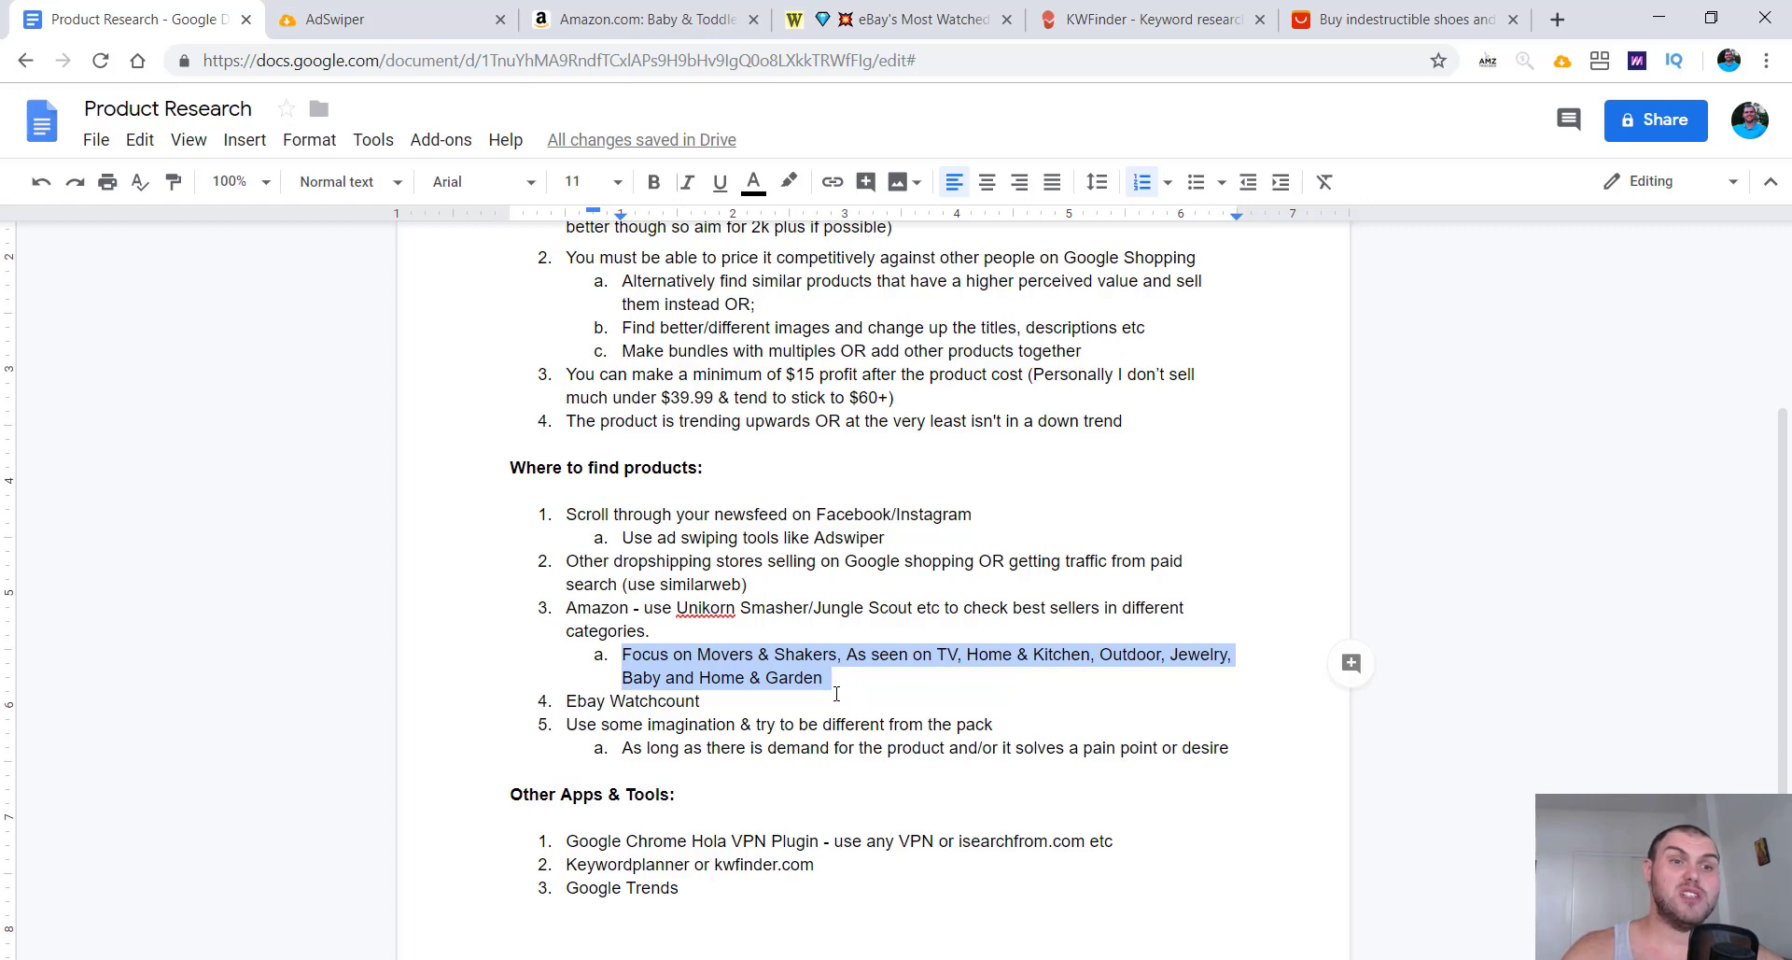
click(644, 21)
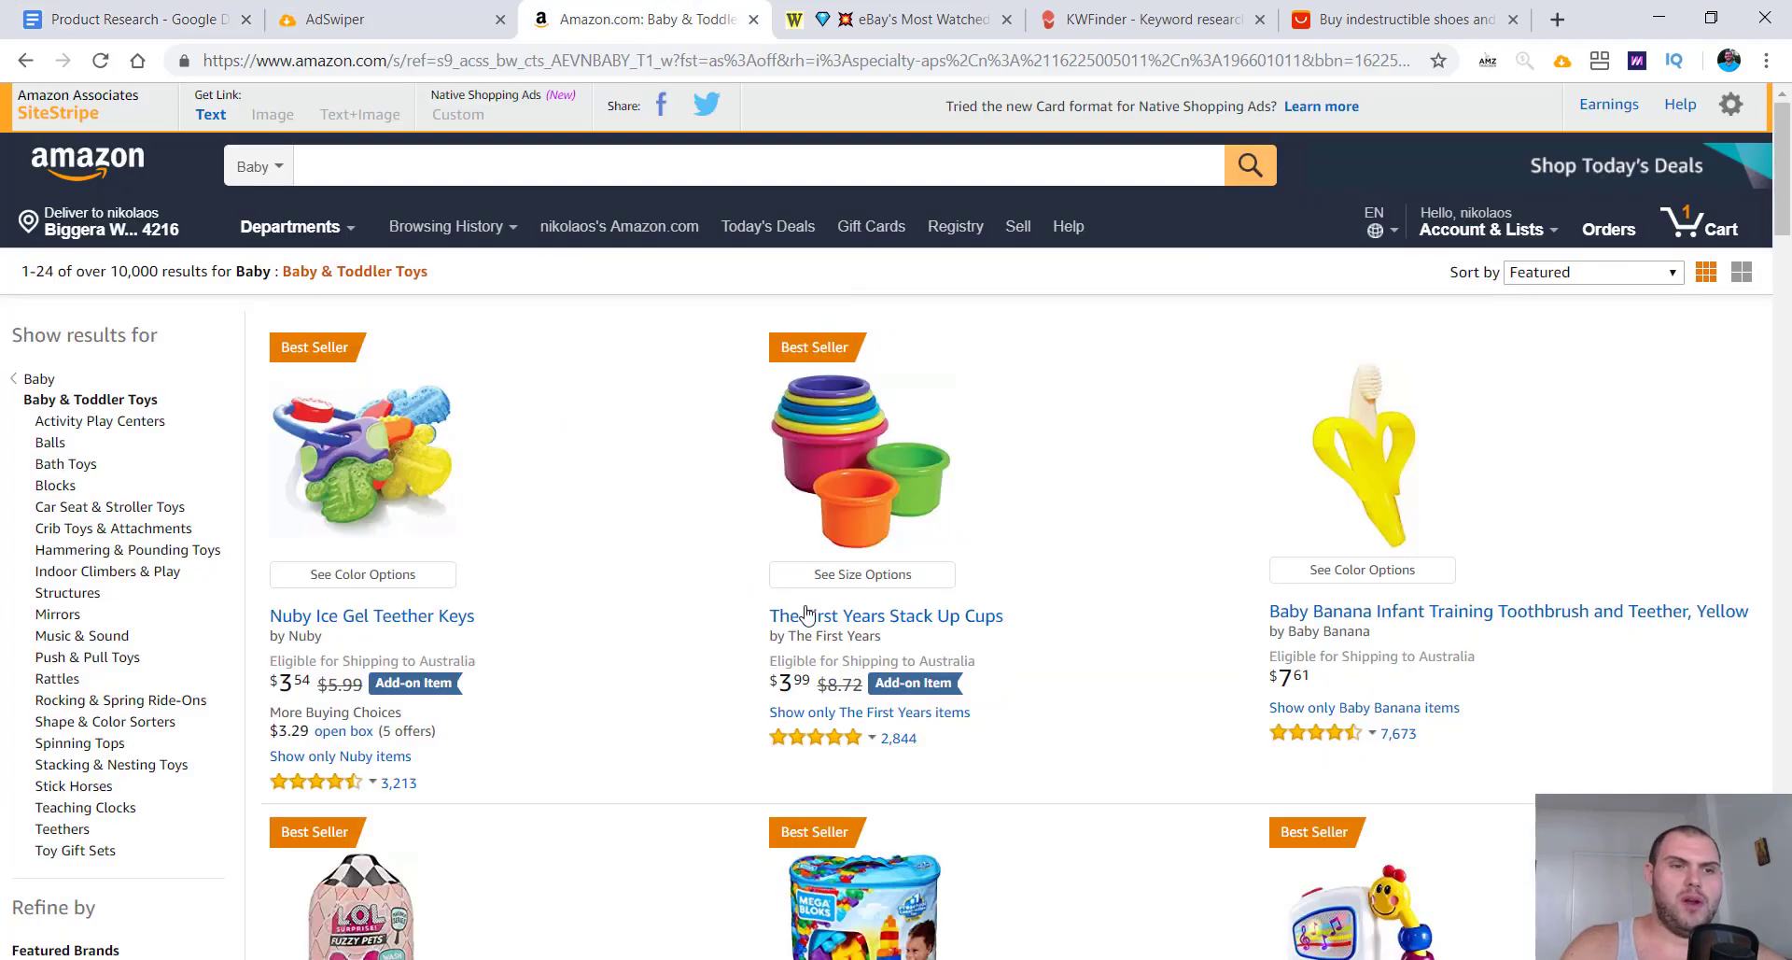
Step: Go from Departments to Home & Kitchen and open the Home Décor best sellers
mouse_move(332, 234)
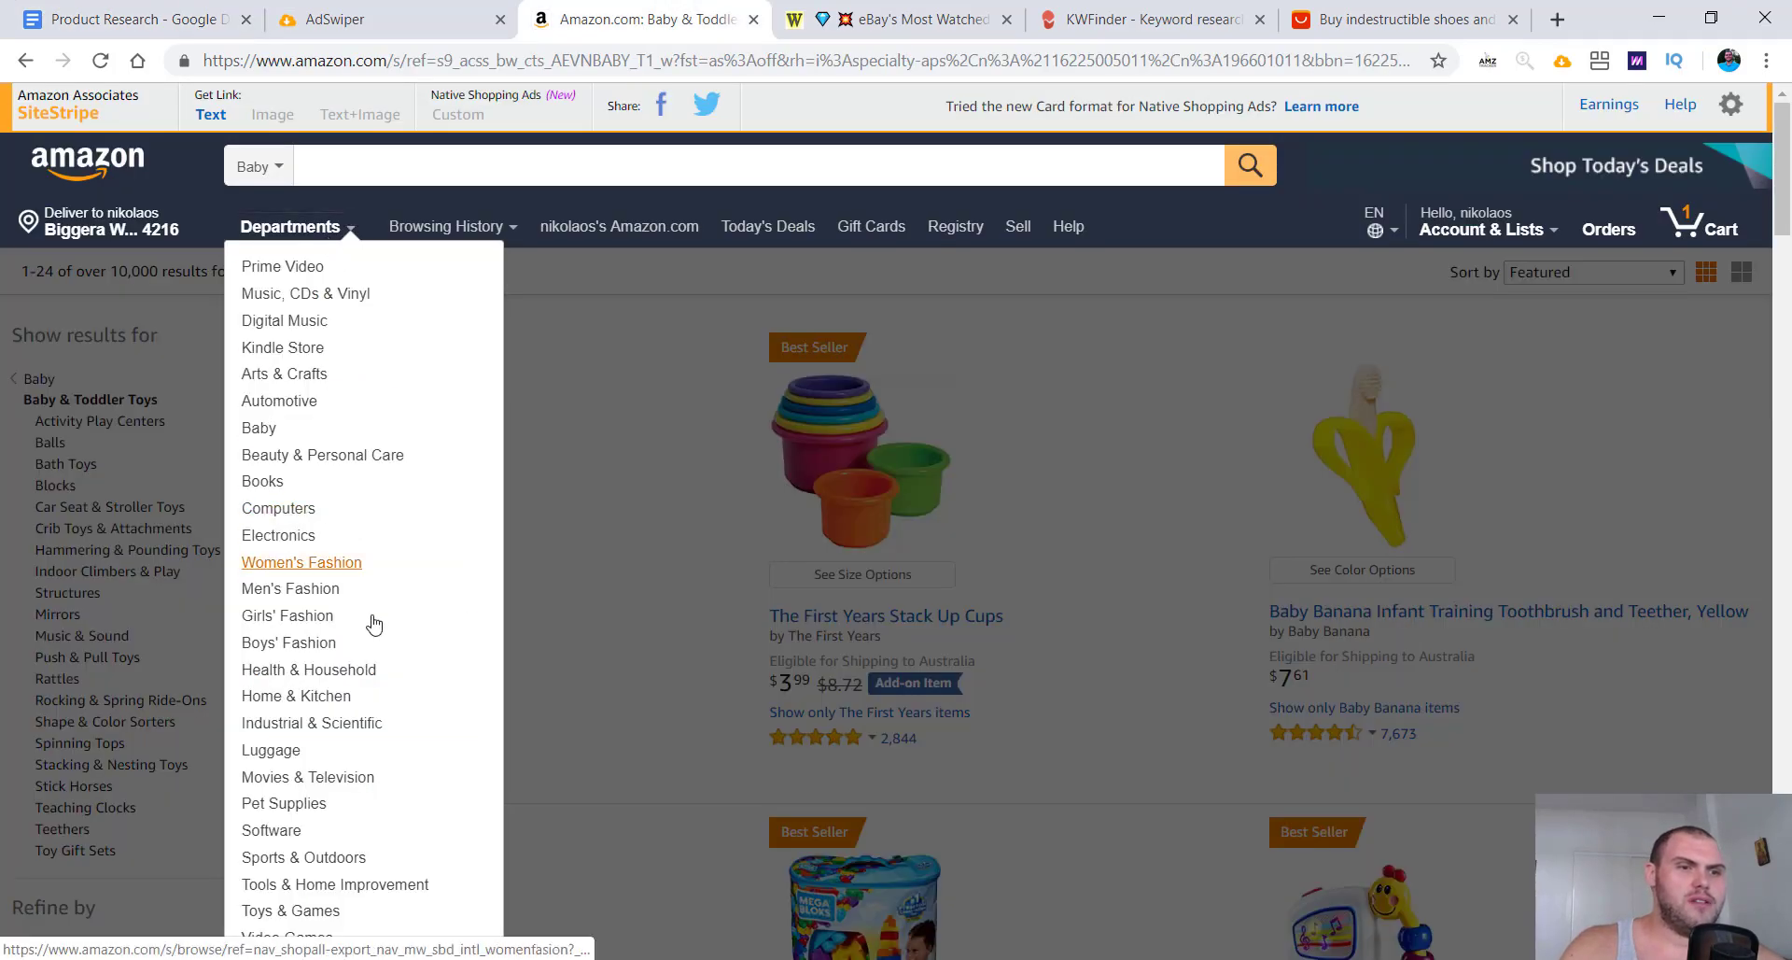
scroll(388, 752, down, 2)
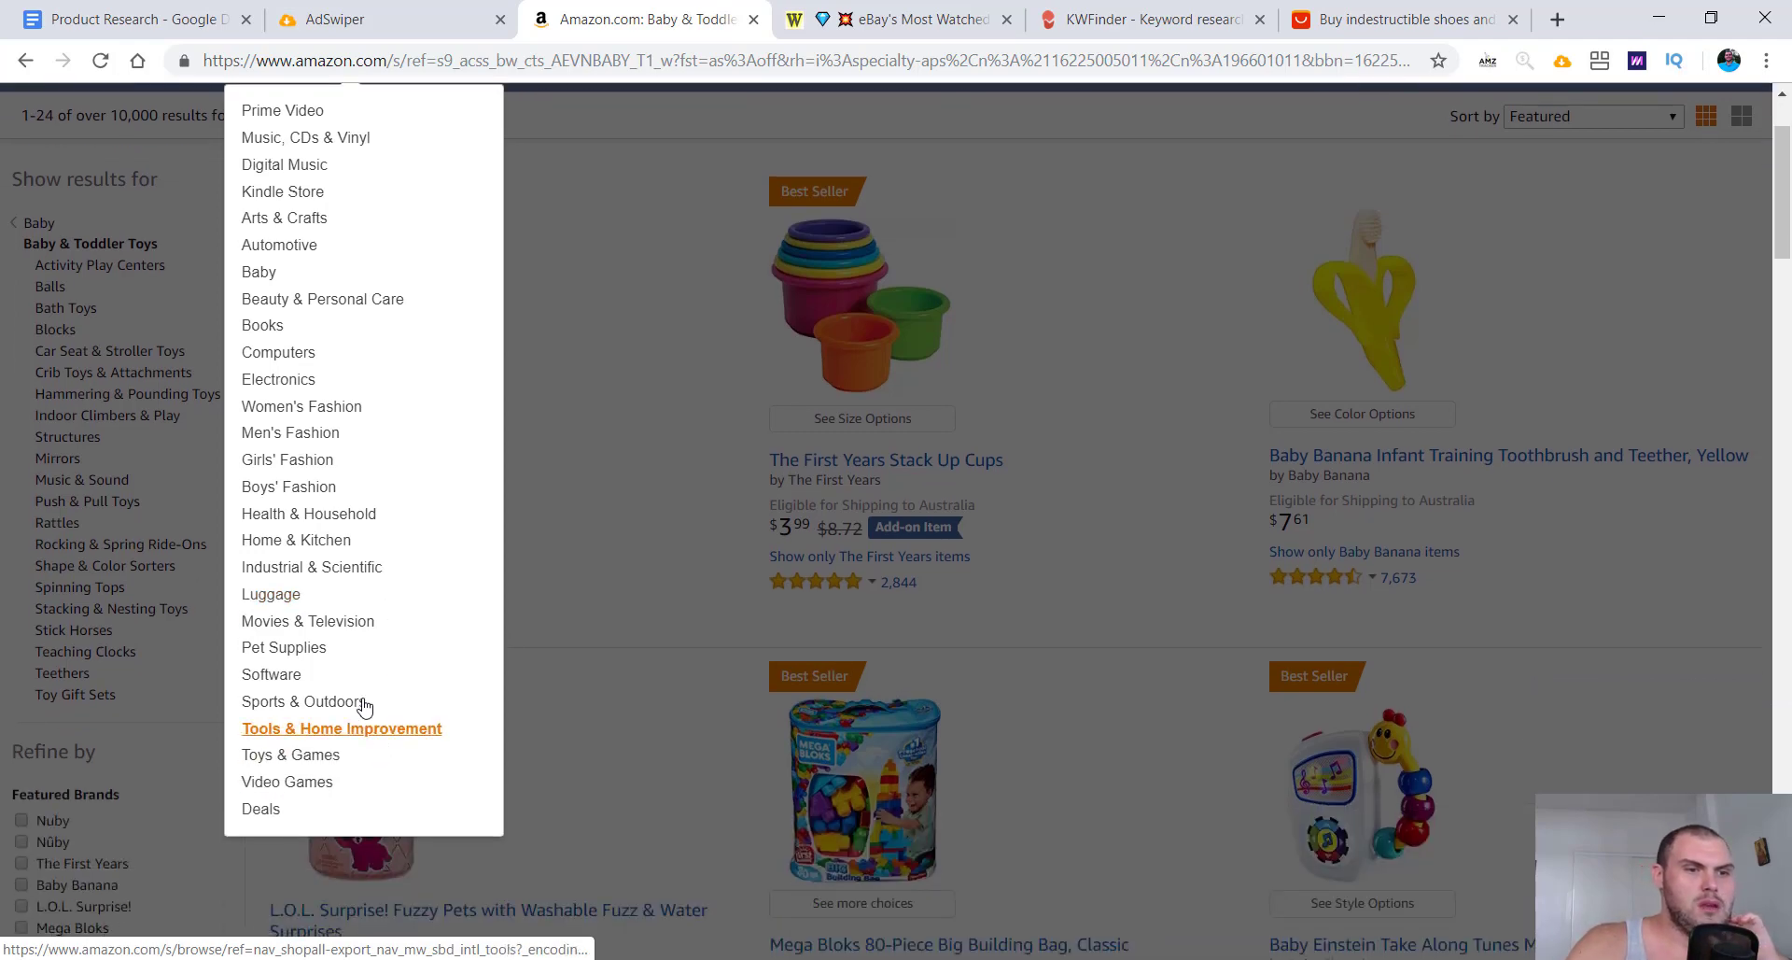
click(313, 514)
click(322, 541)
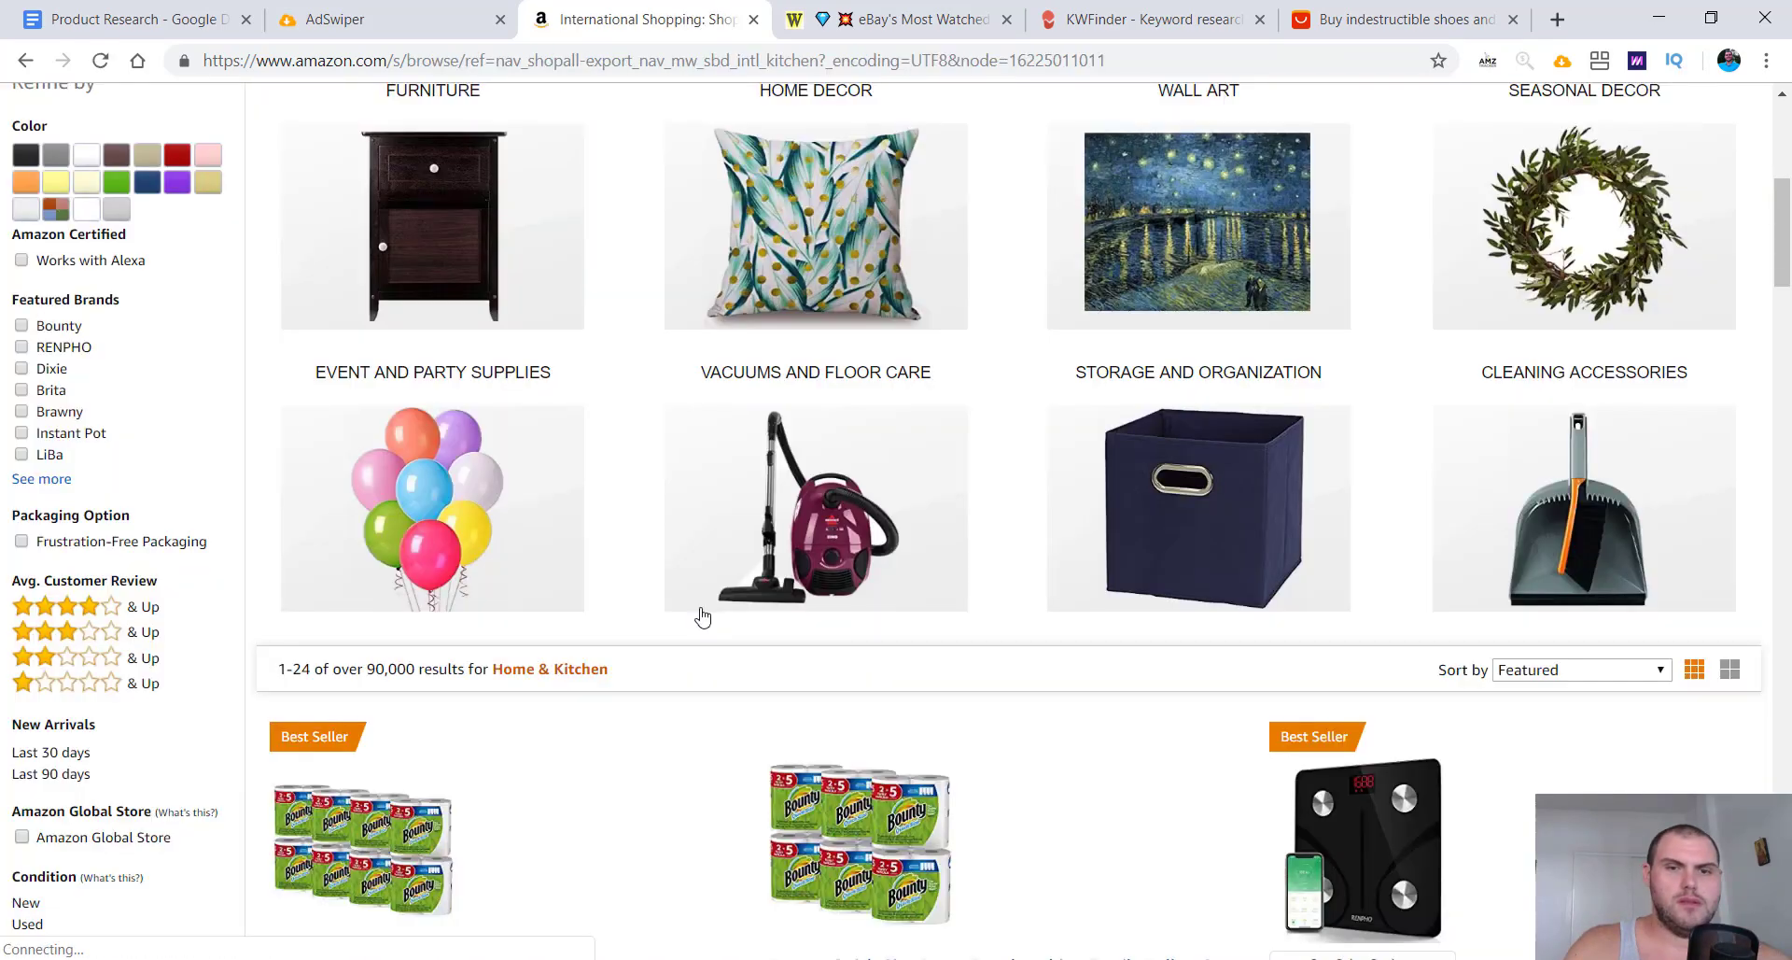
scroll(703, 614, up, 2)
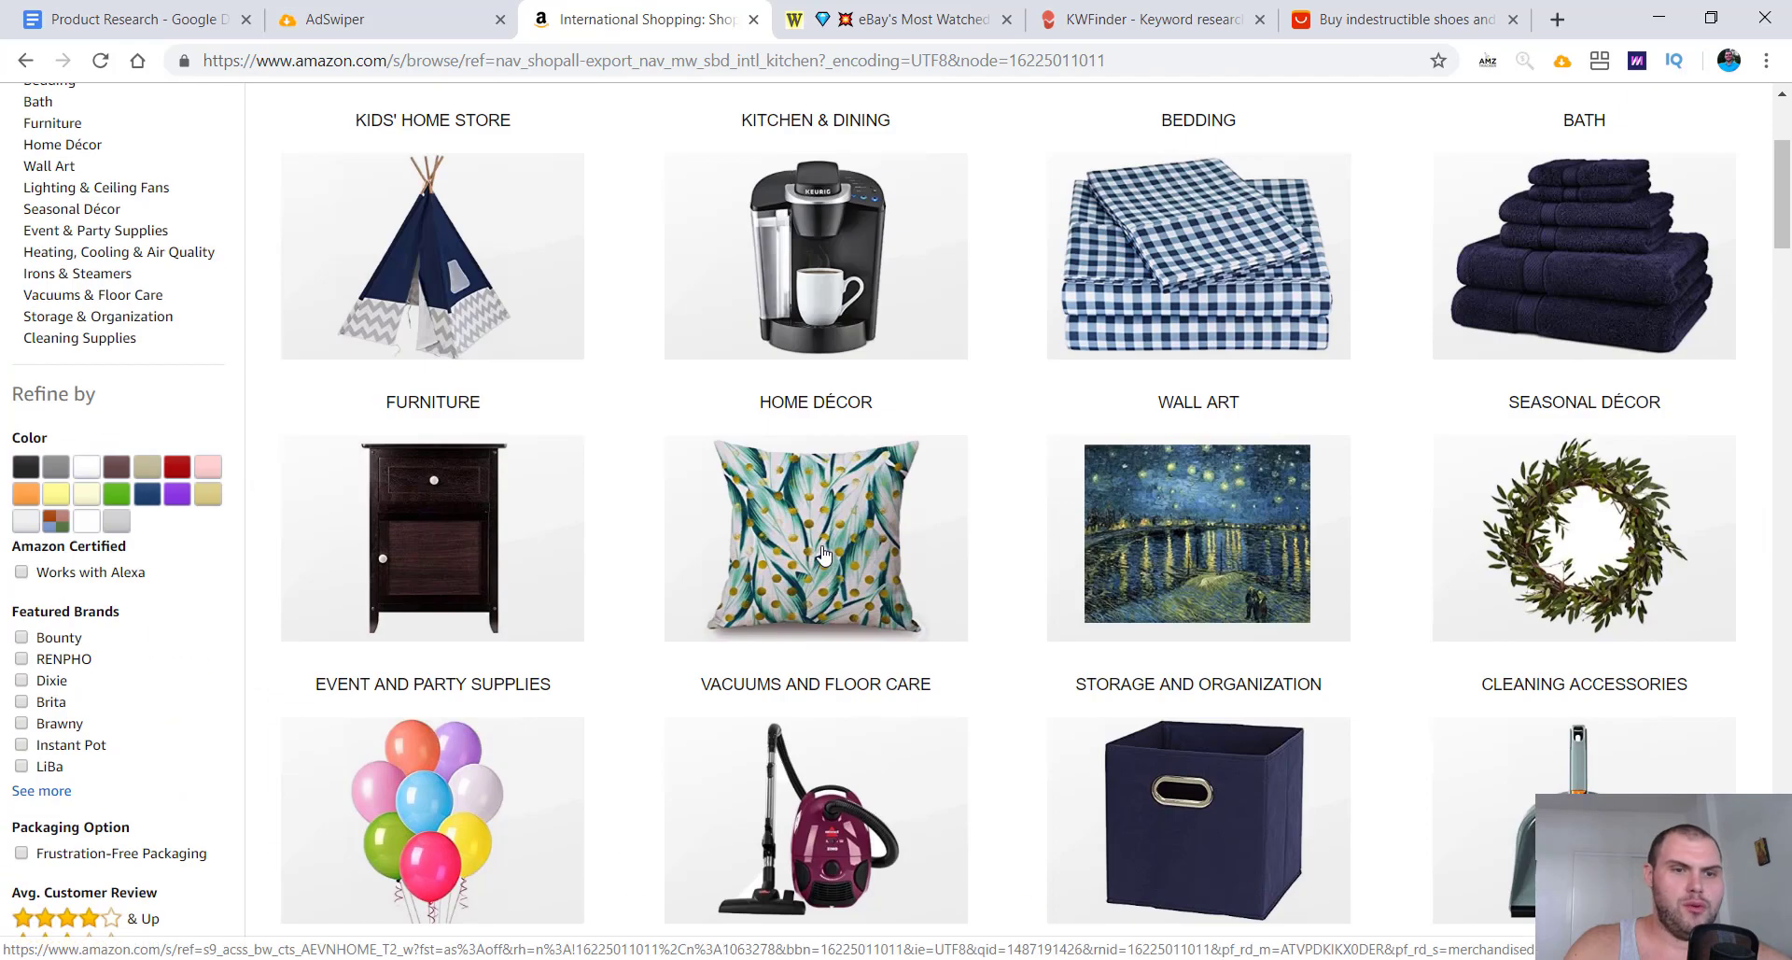
click(808, 536)
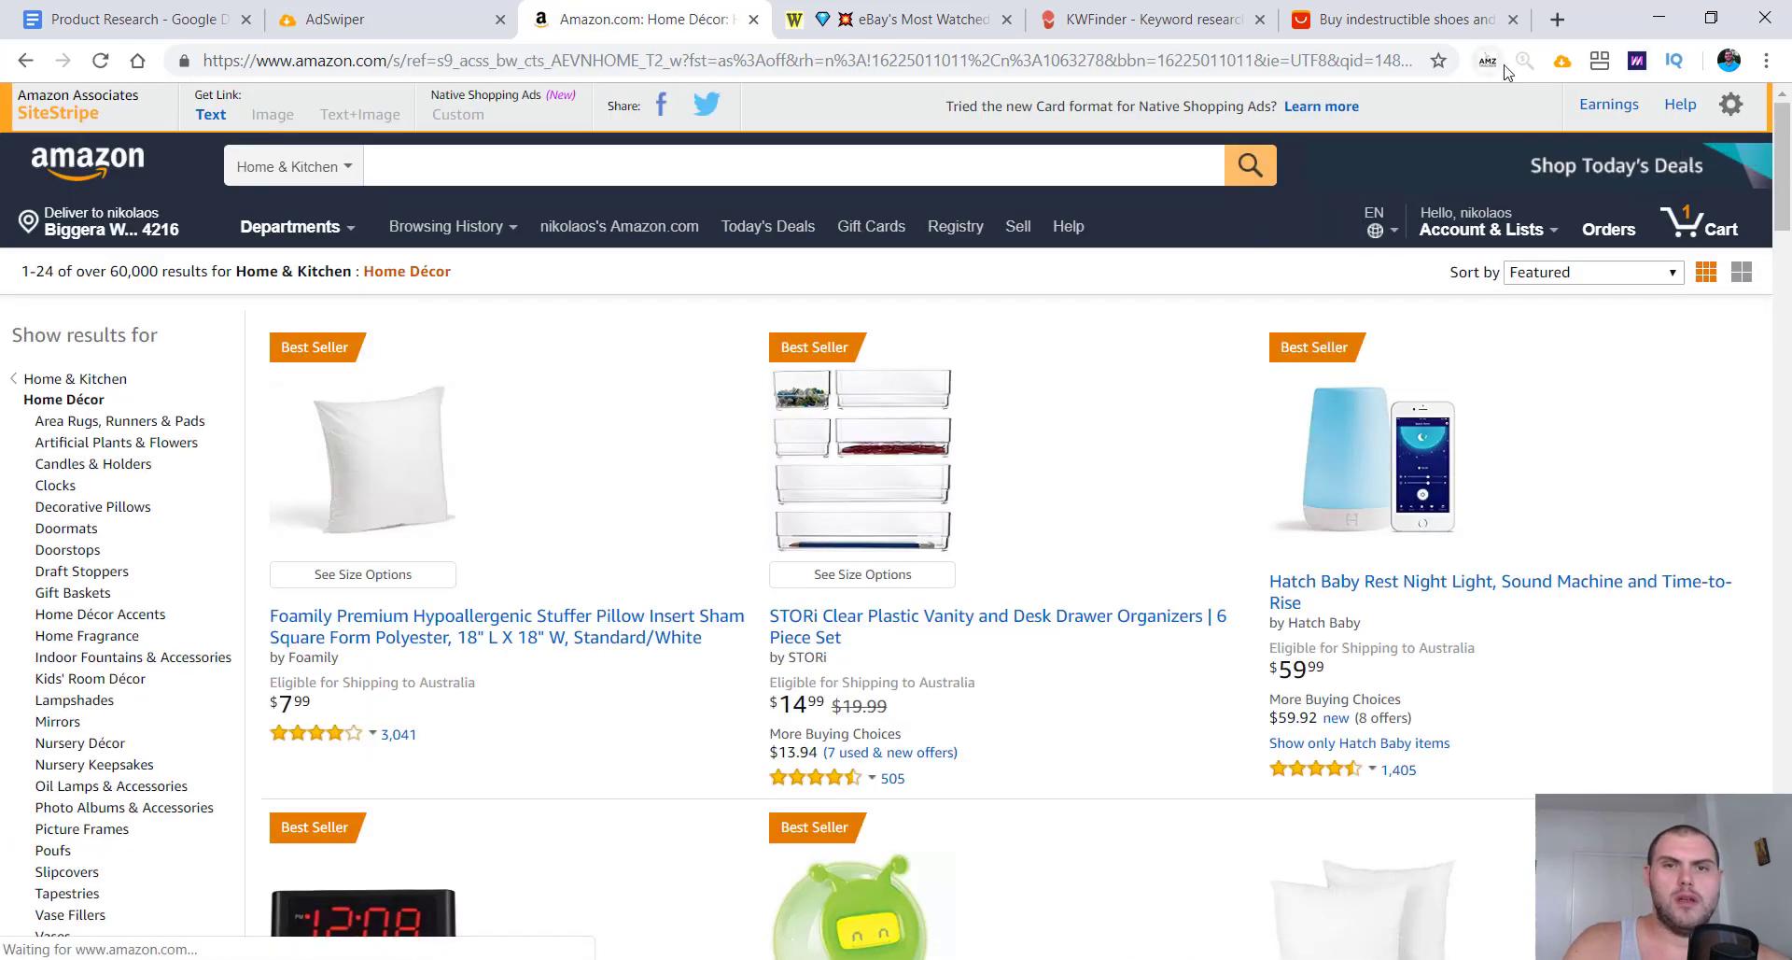
Step: Run Unicorn Smasher on the 24 Home Décor best sellers: $12.70 average price, $65,998 revenue
click(1492, 67)
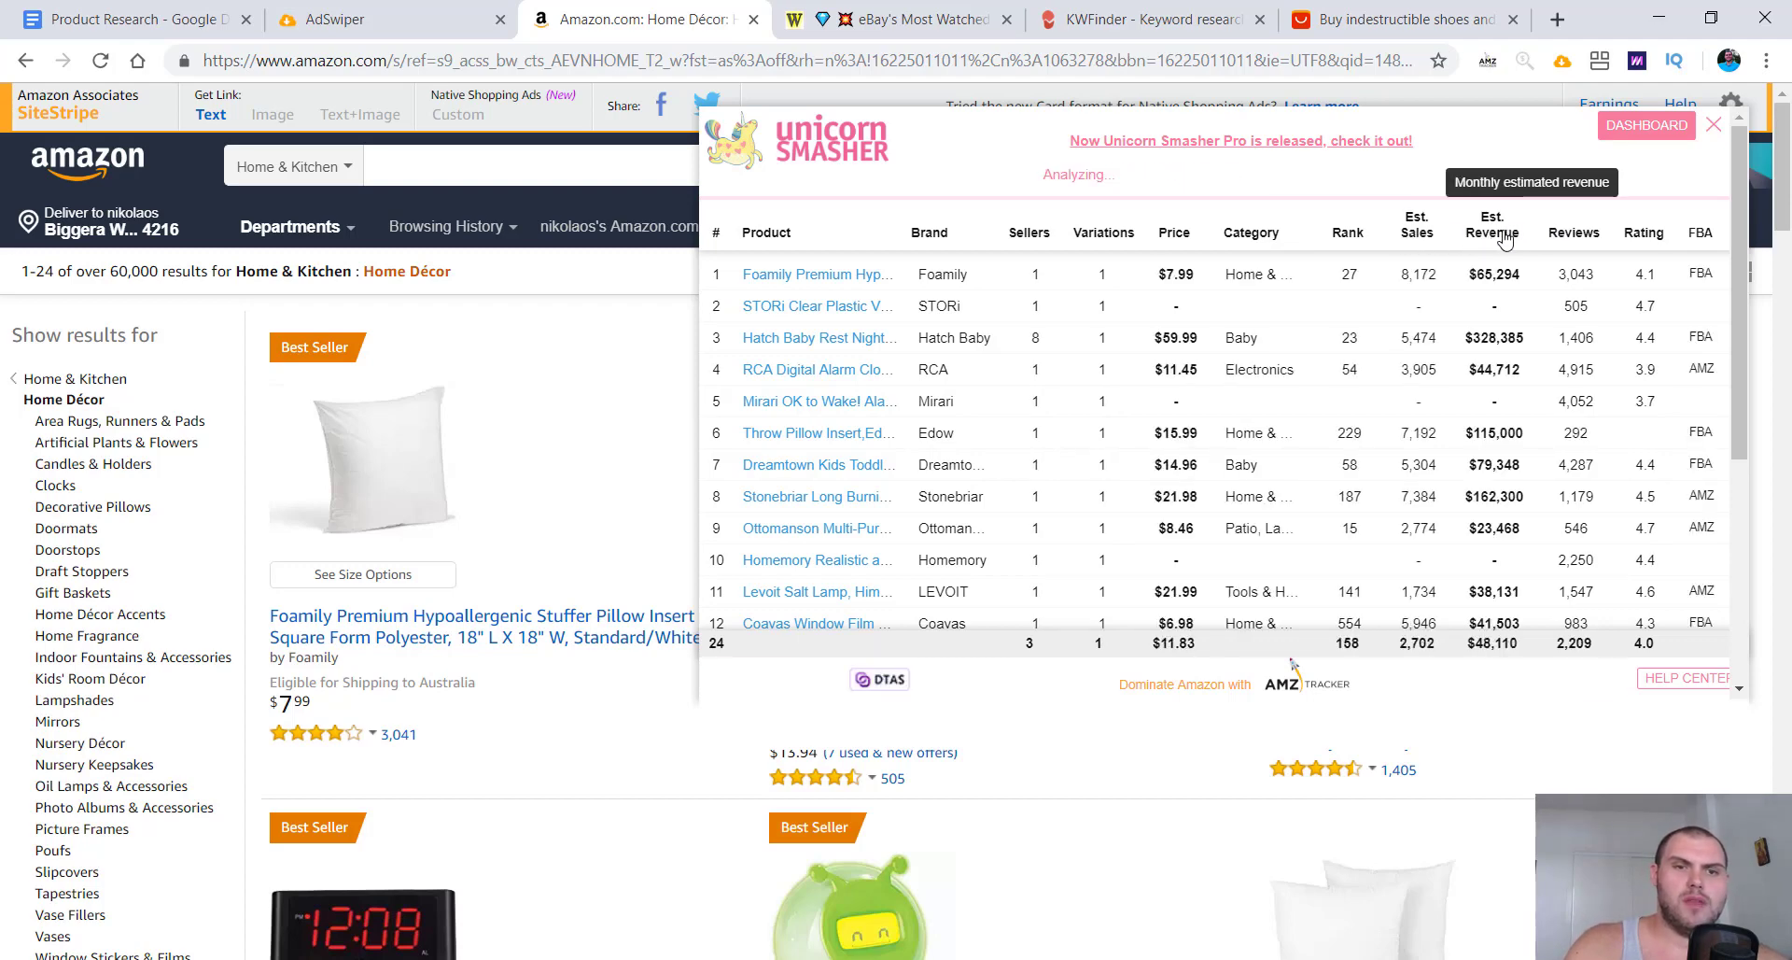
mouse_move(846, 278)
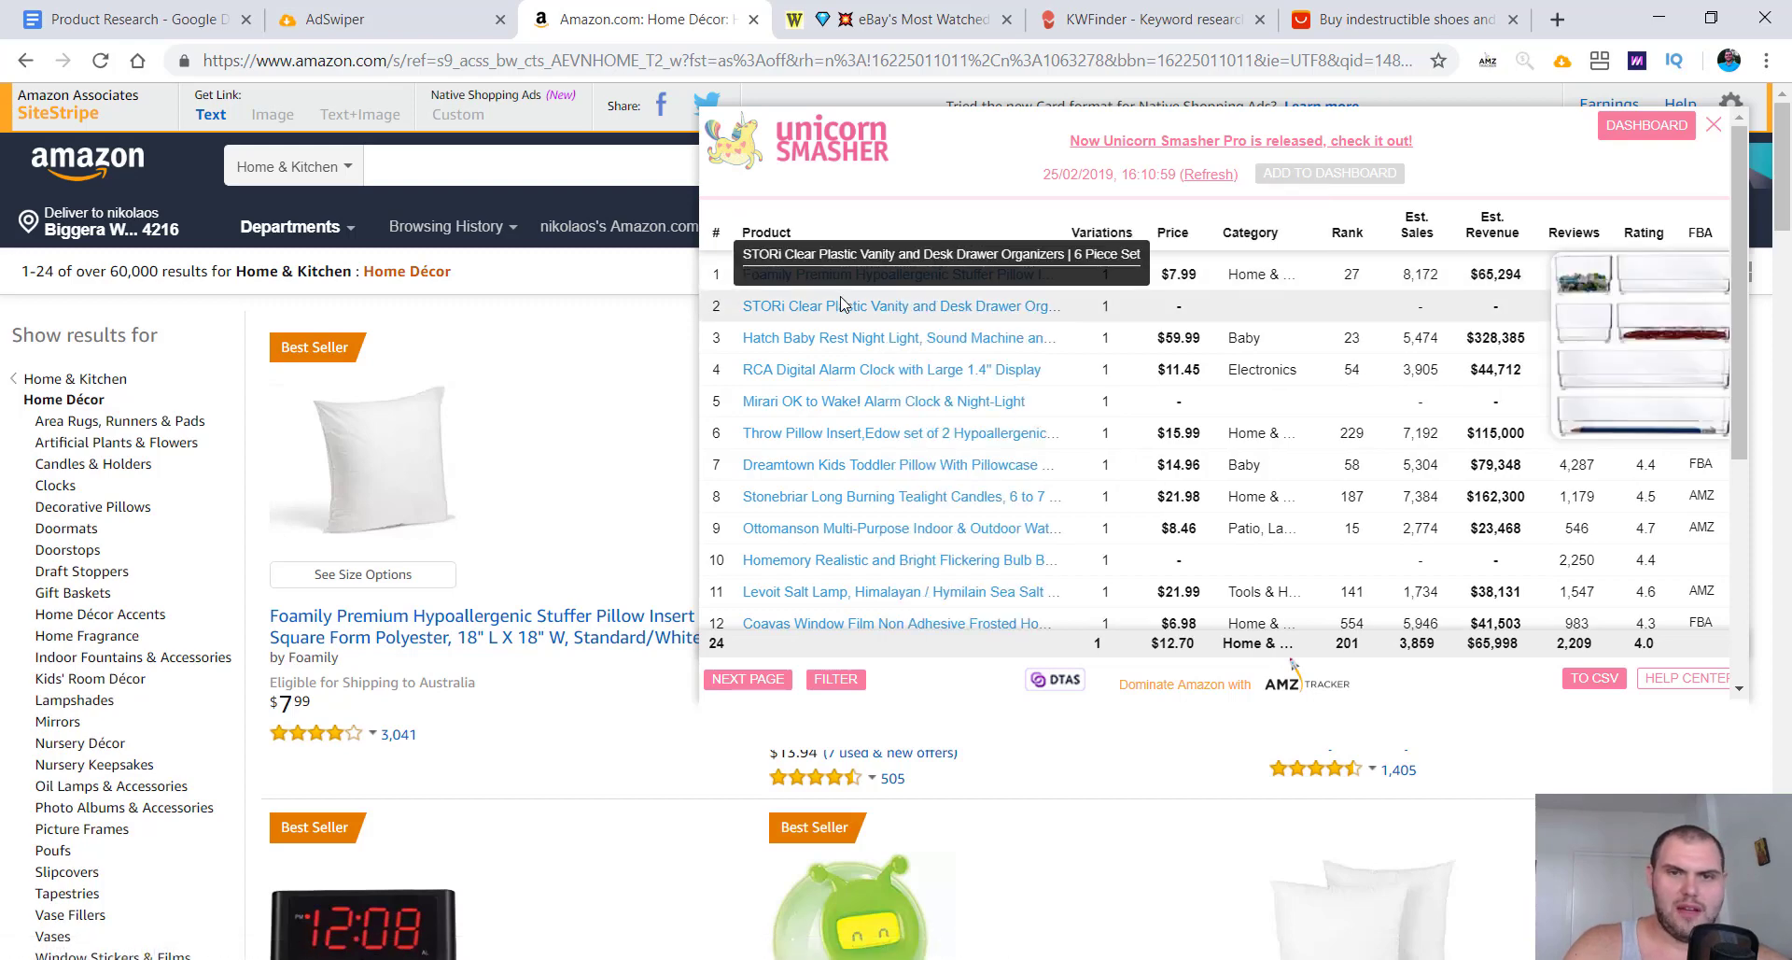
mouse_move(828, 342)
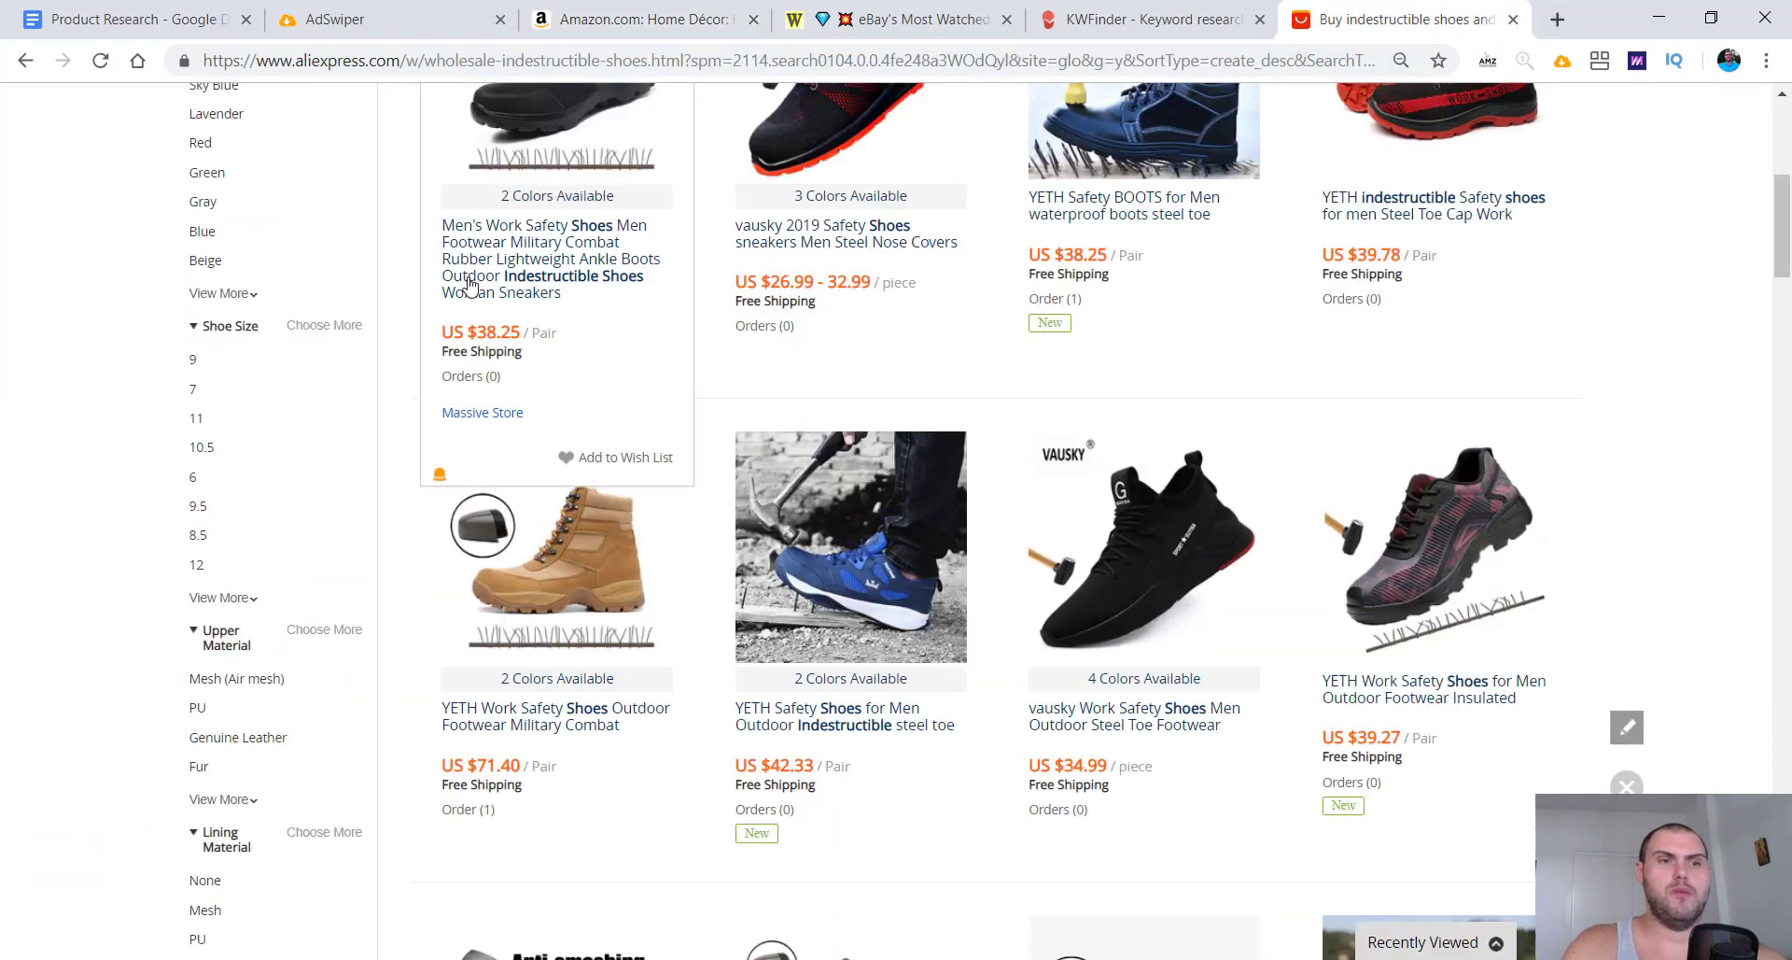
Step: Replace the AliExpress indestructible shoes search with a 'night light' search
scroll(666, 327, up, 7)
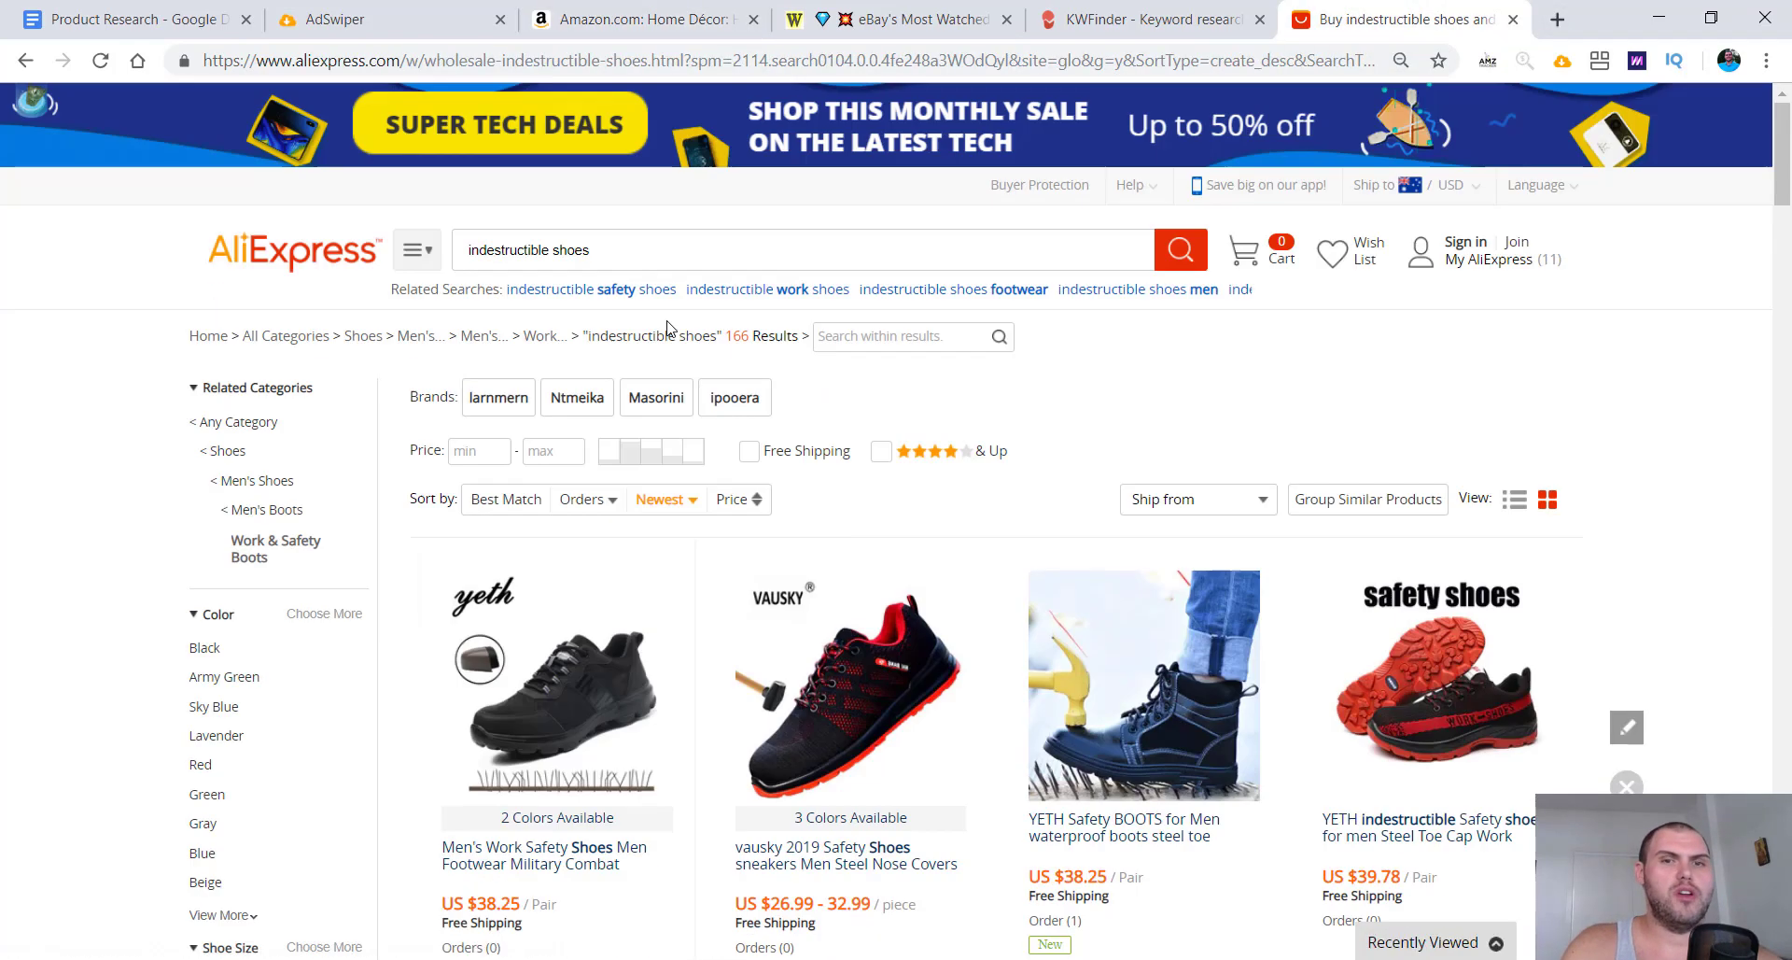
triple_click(619, 245)
text(night light)
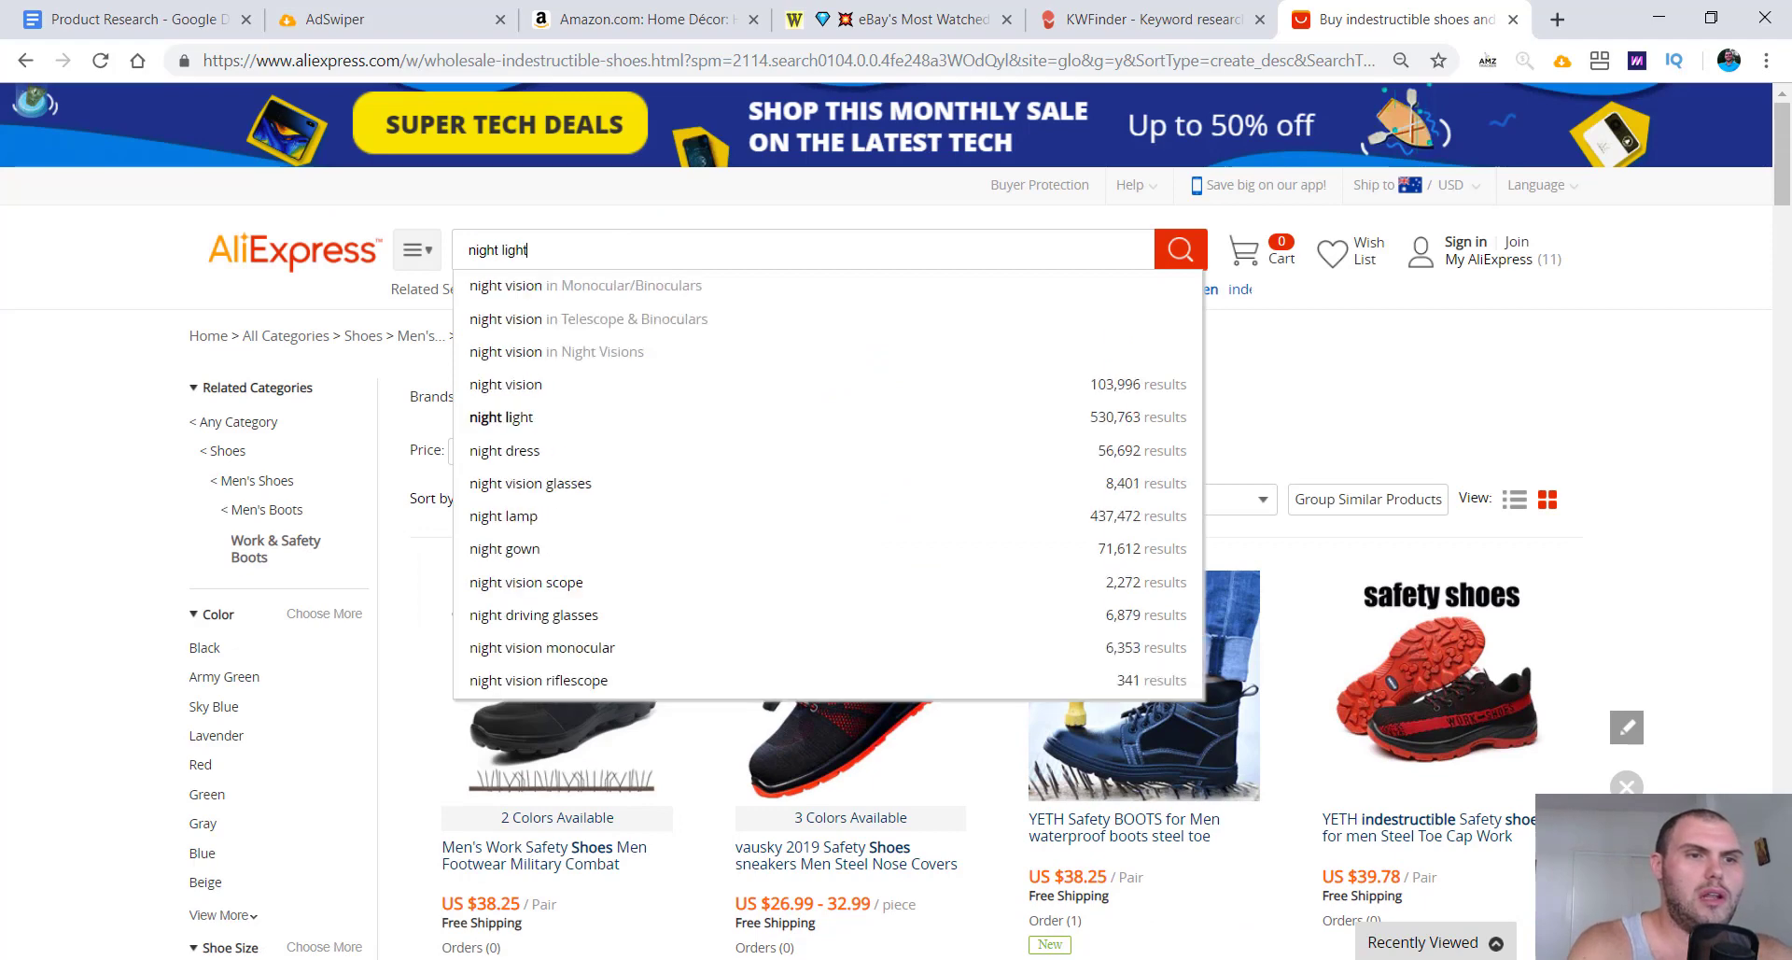
key(Return)
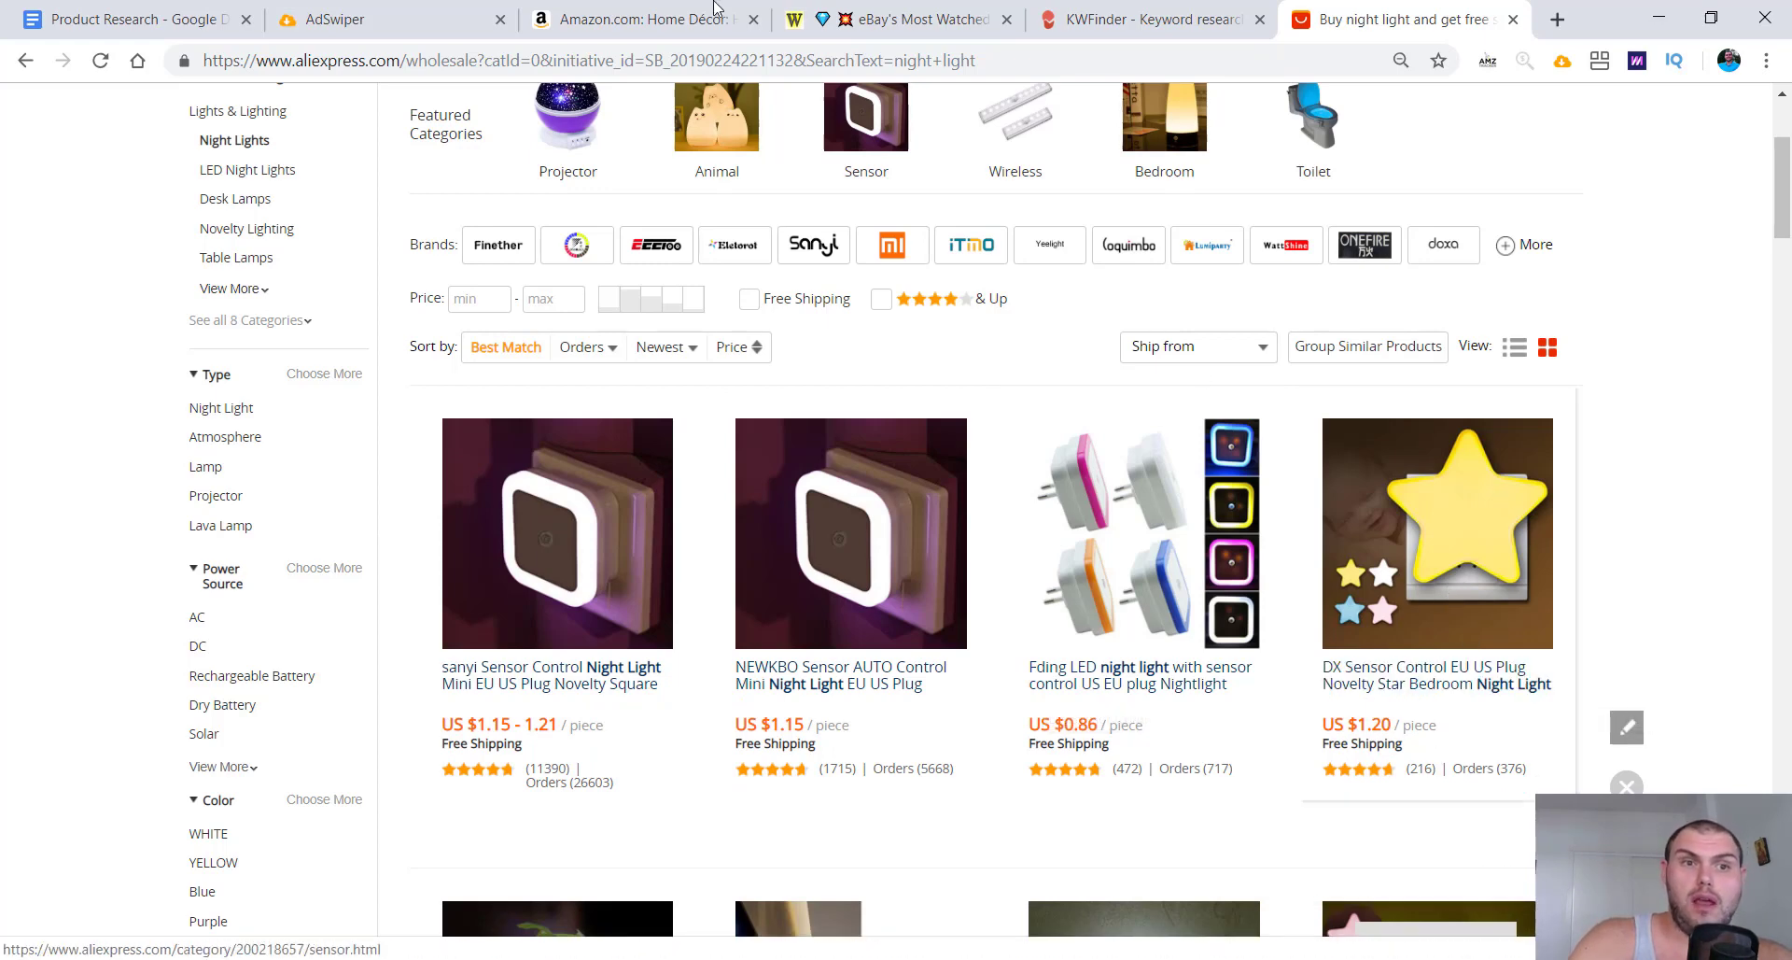
Step: Look up 'star nightlight' in KWFinder for the United States: 90 searches, difficulty 33
click(1150, 20)
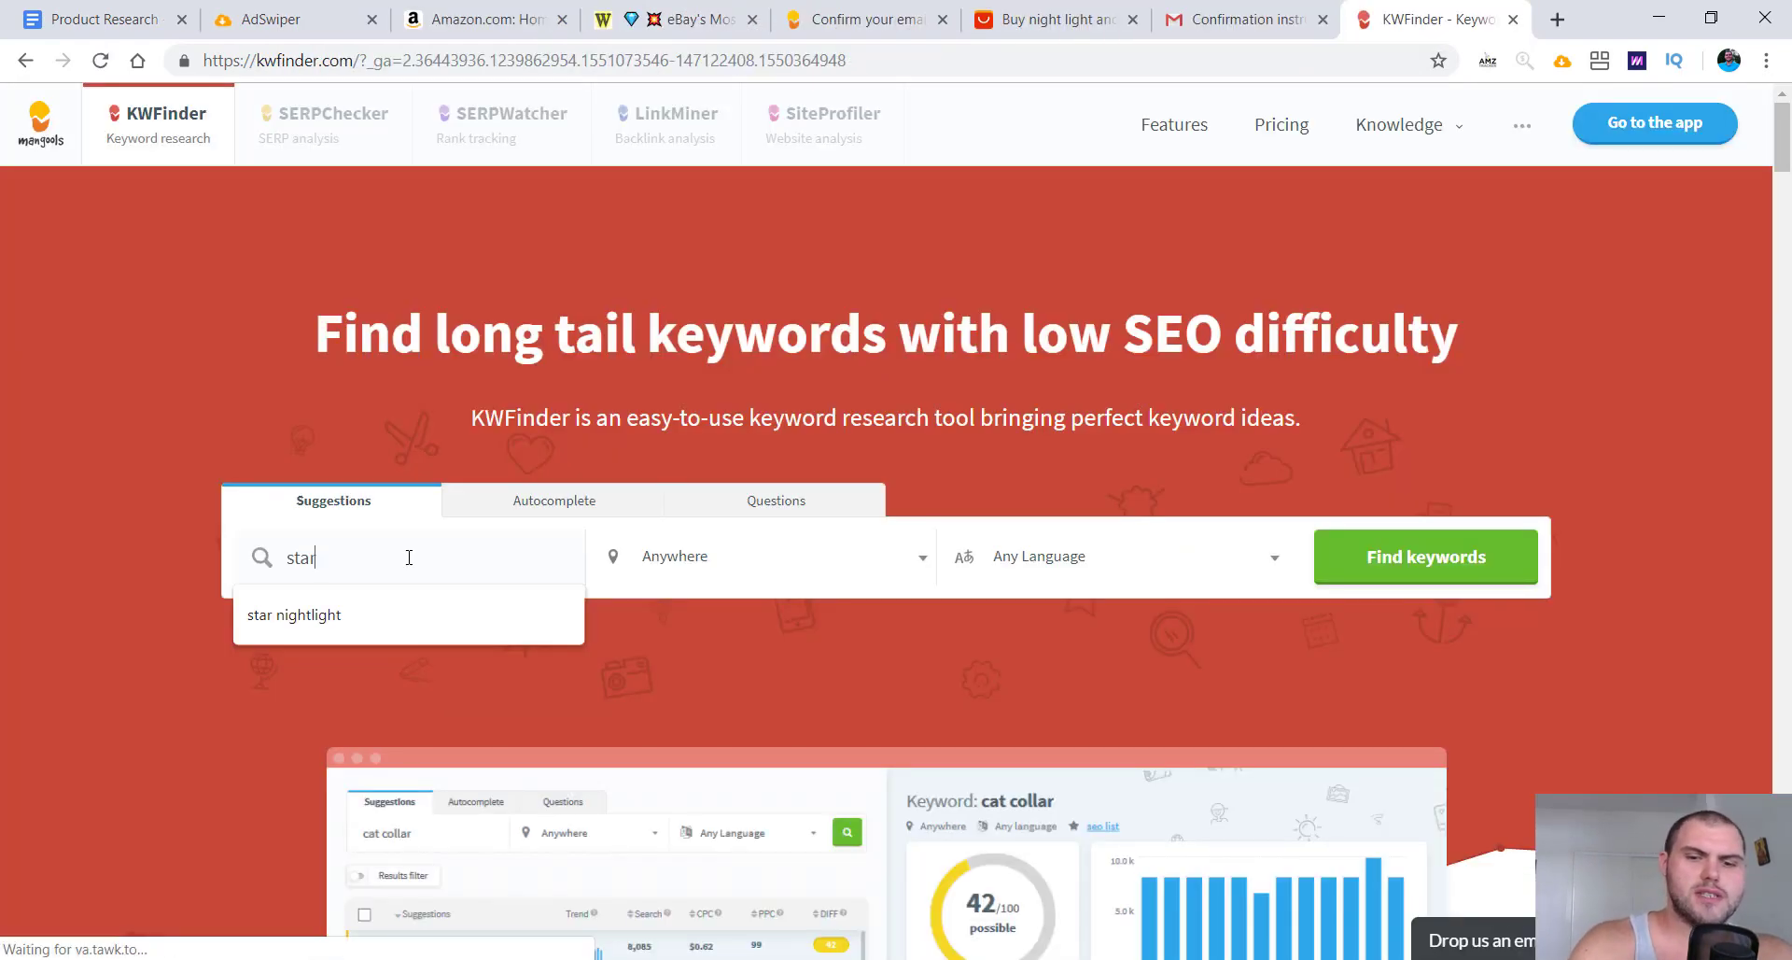
key(Down)
key(Return)
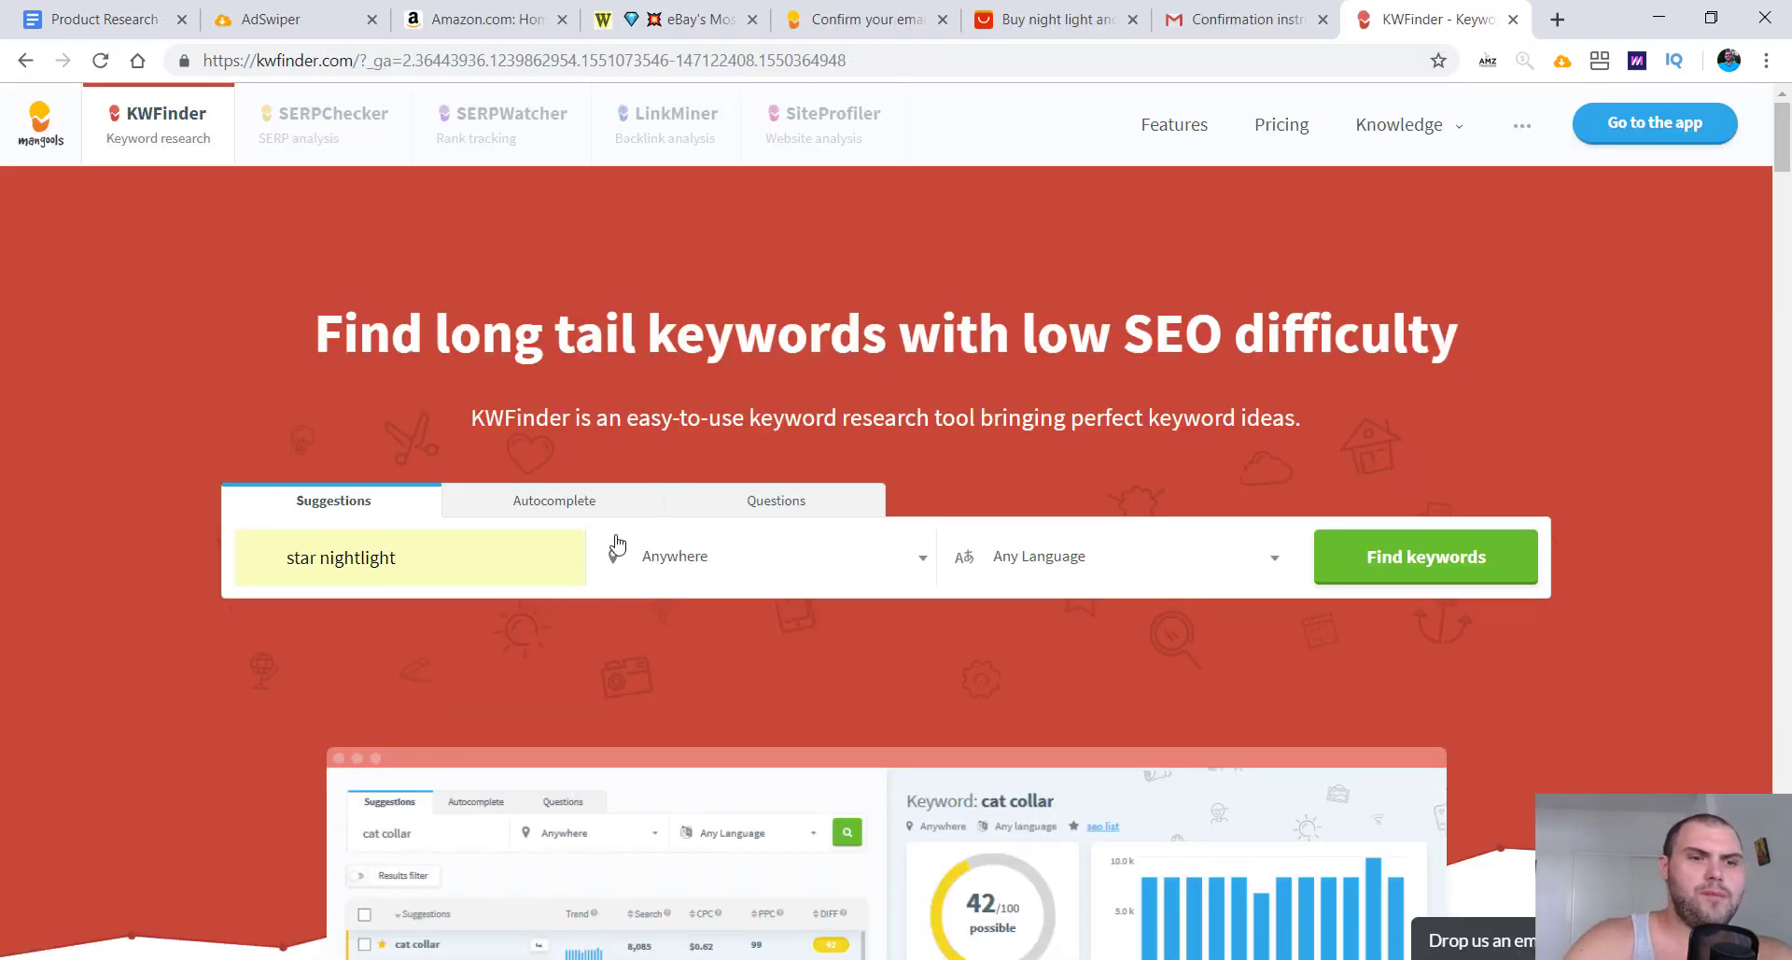
click(760, 575)
text(uni)
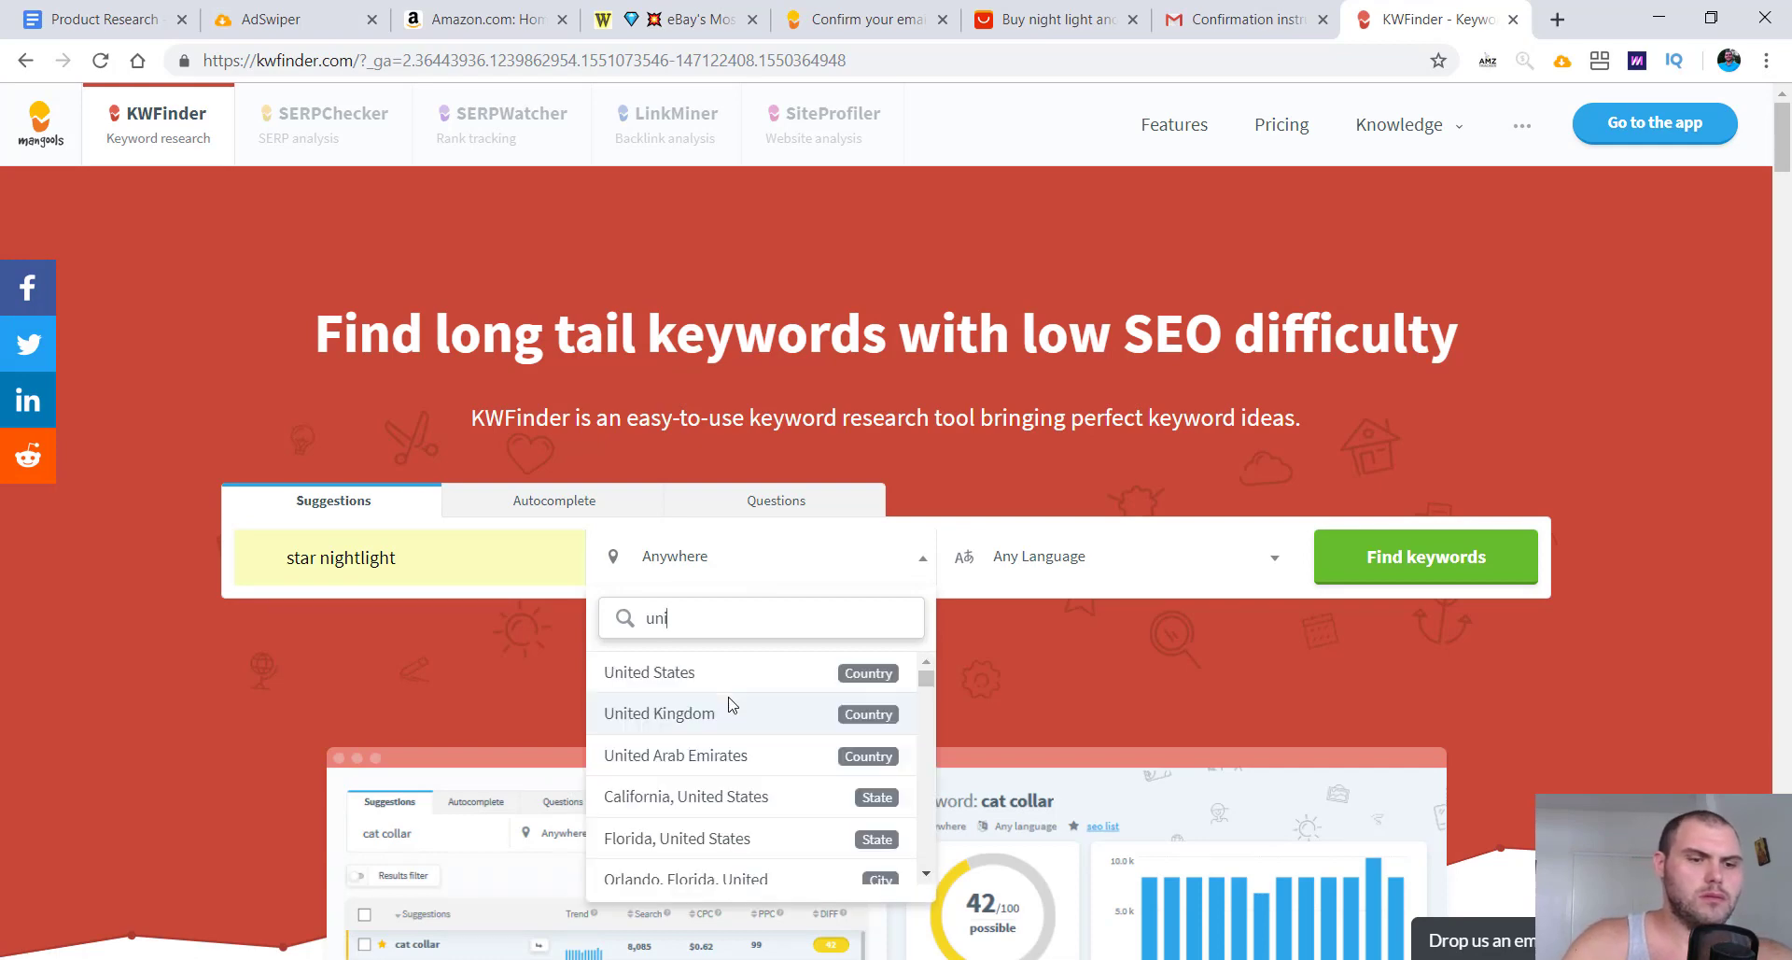
click(704, 679)
key(Return)
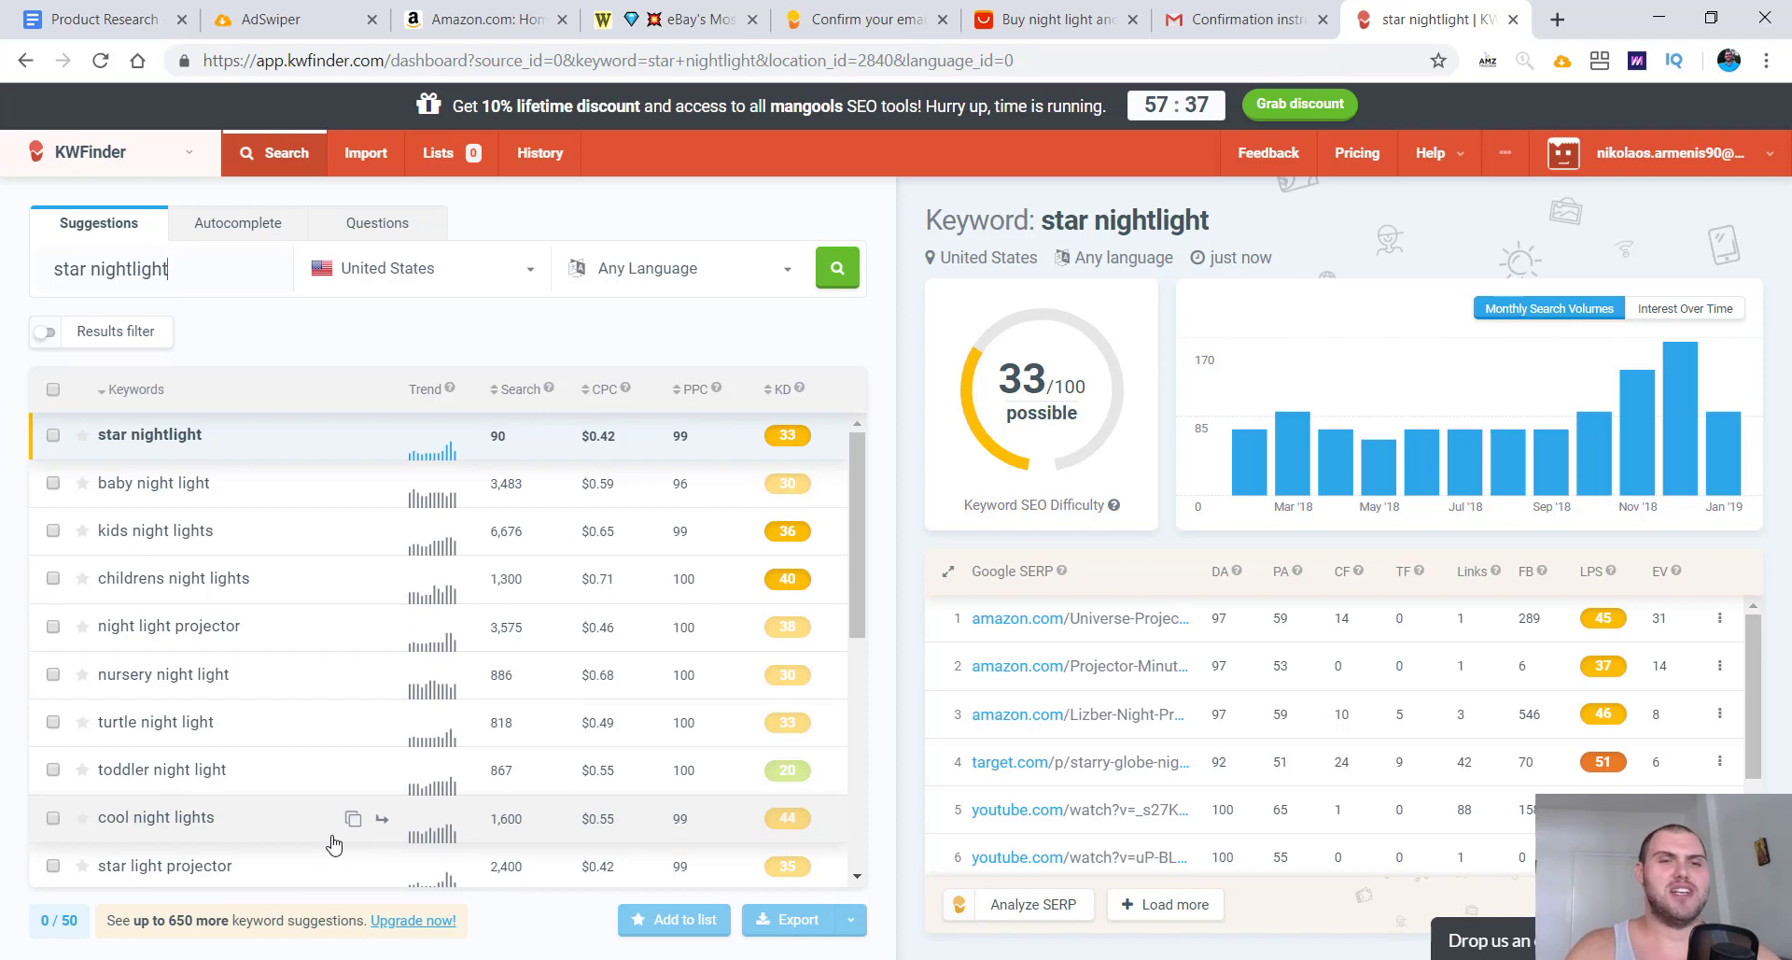
Step: Go to Amazon's Movers & Shakers and scroll the top 24-hour gainers, e.g. Camera & Photo +2,156%
key(ctrl+1)
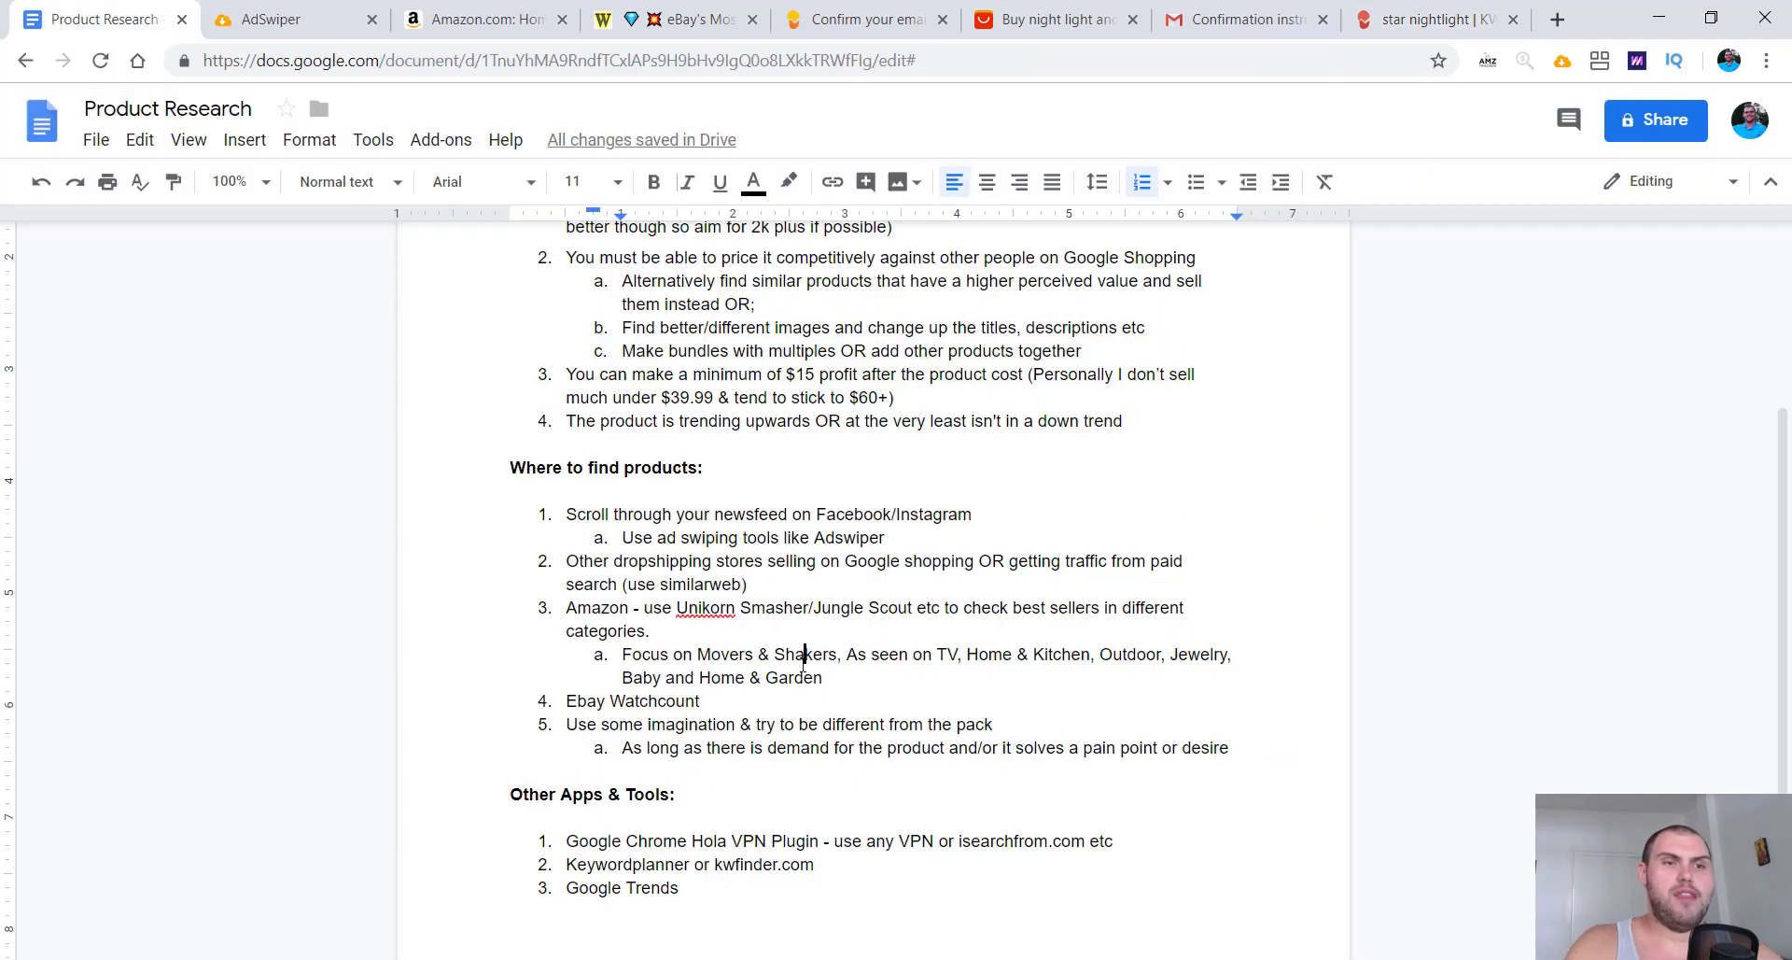
click(481, 19)
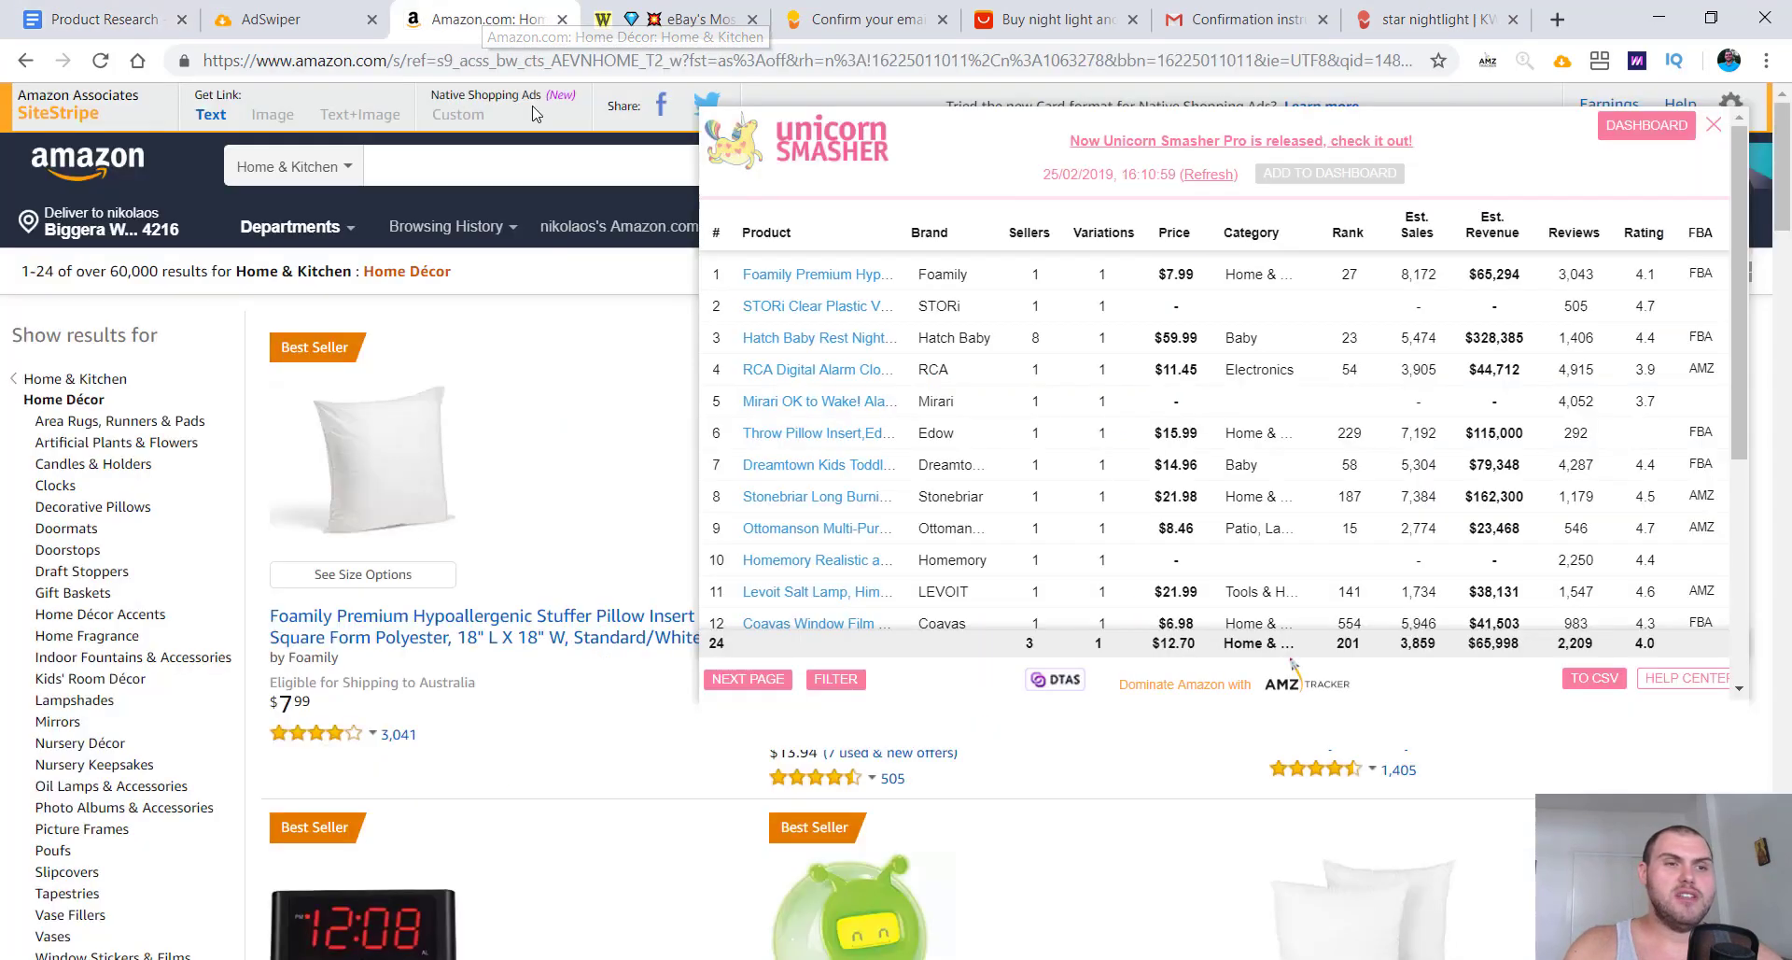
key(alt+Left)
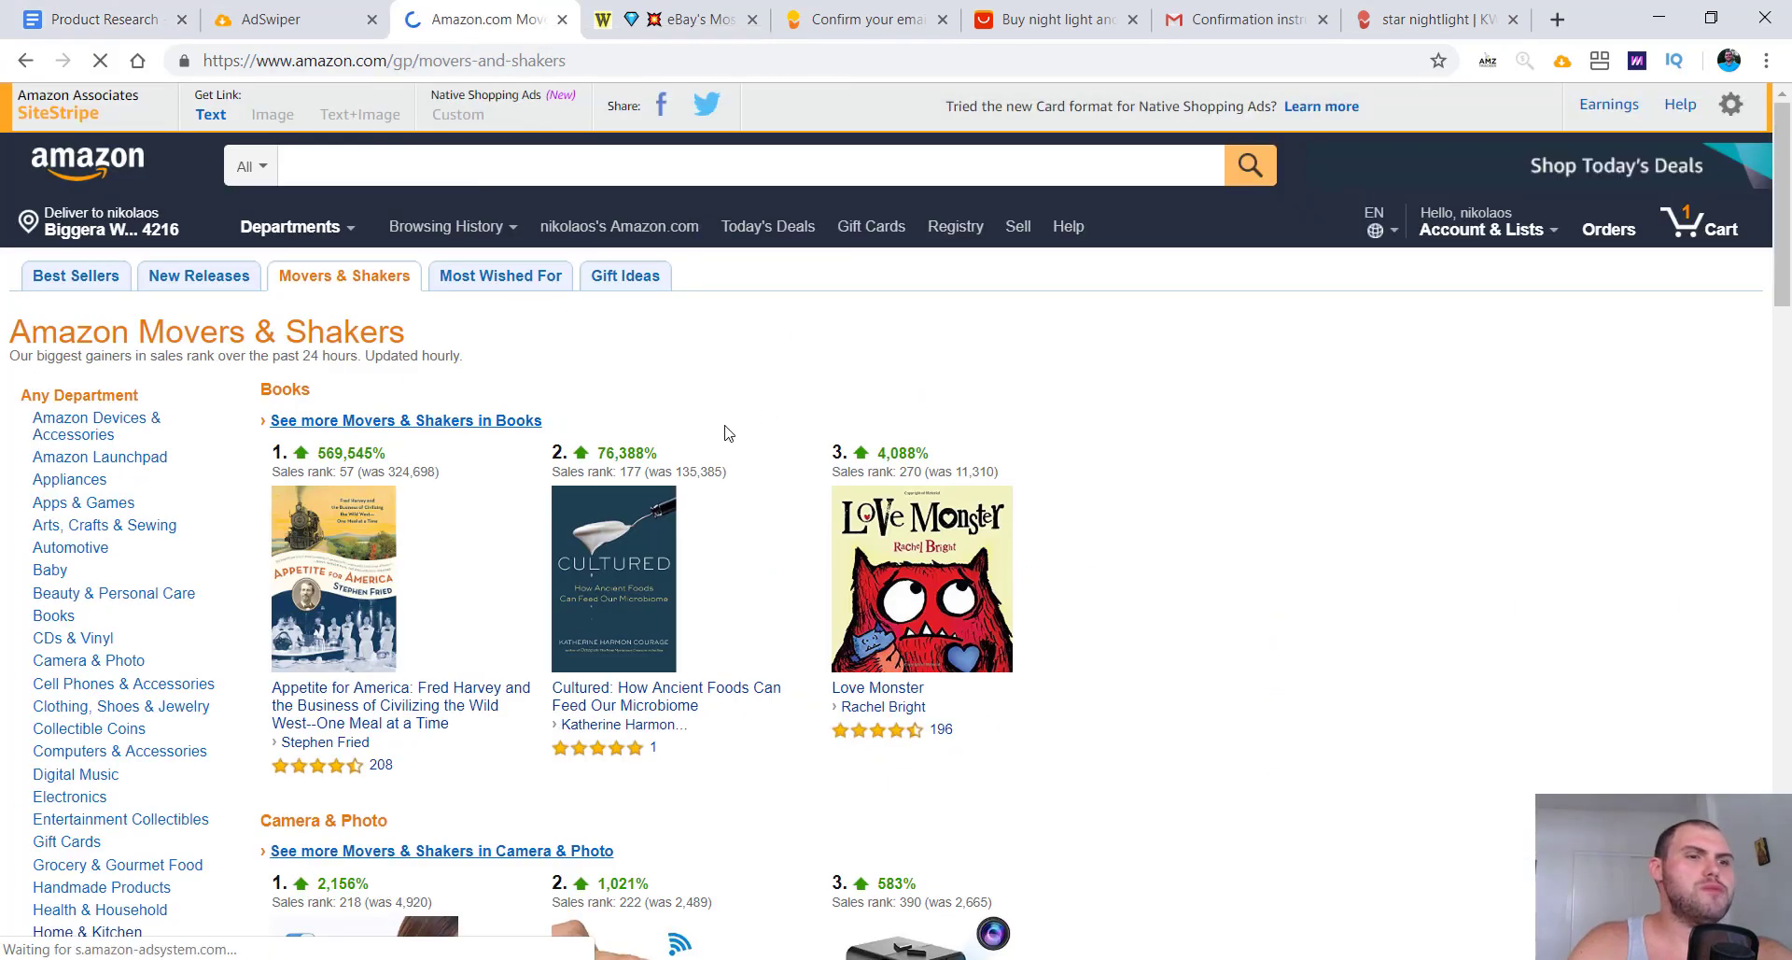
scroll(1068, 448, down, 3)
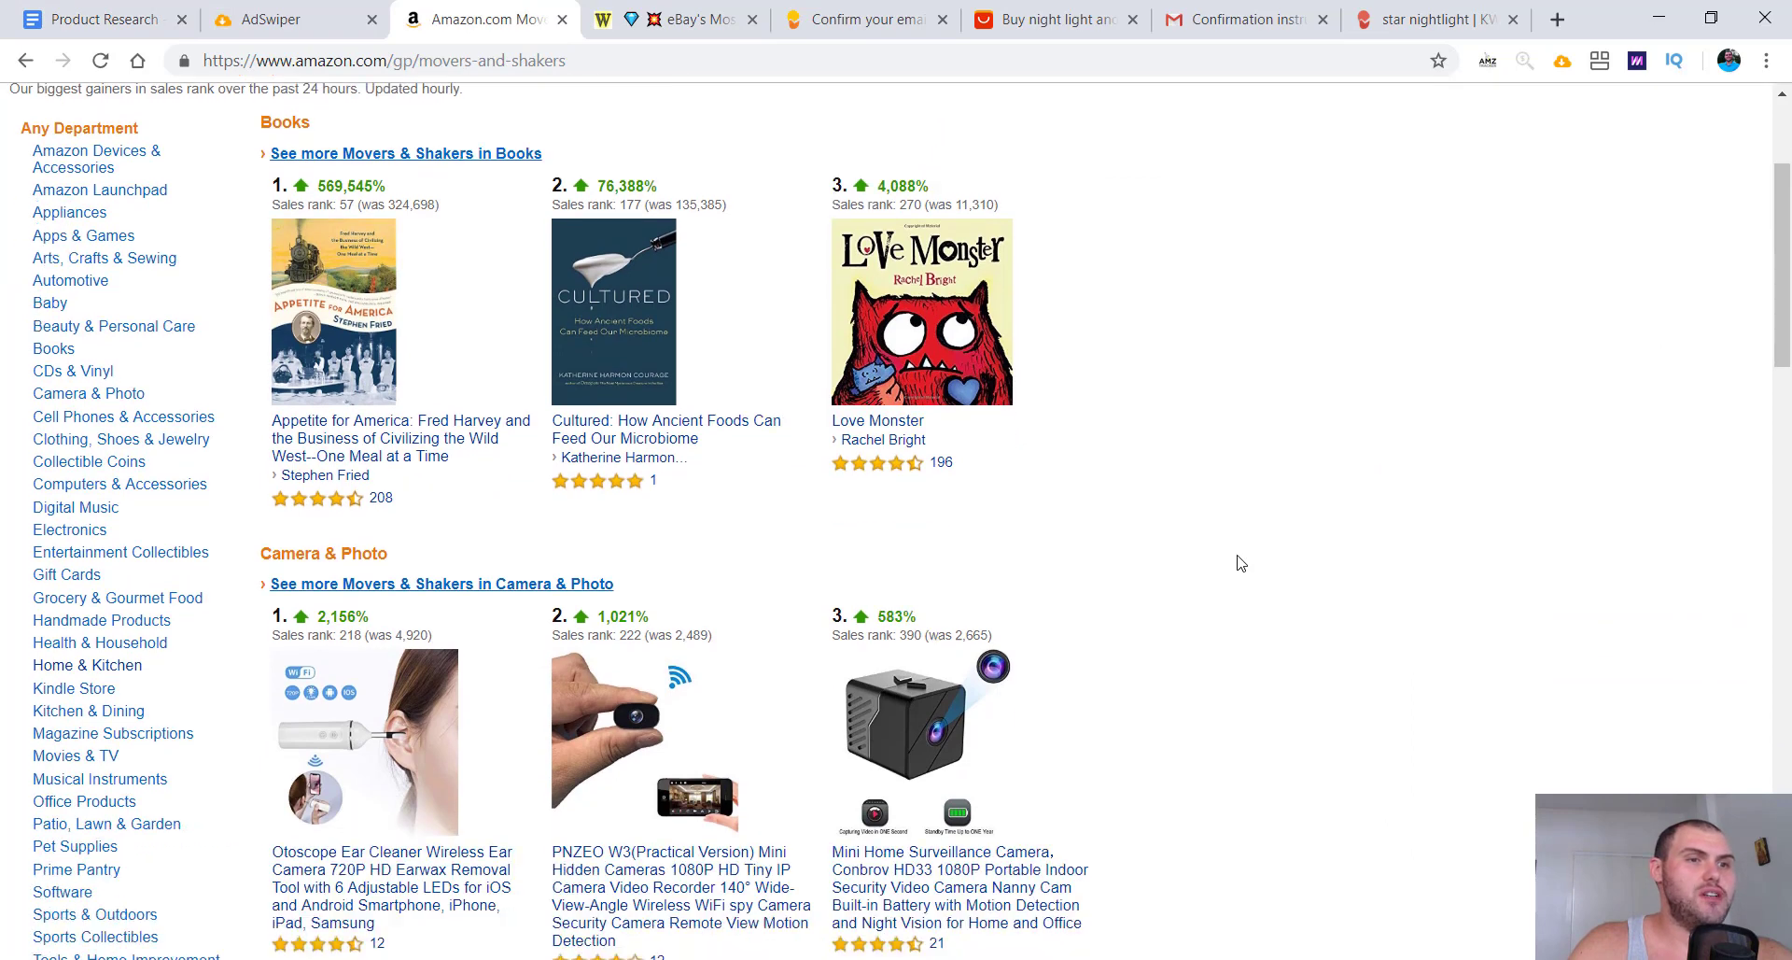
scroll(1240, 563, up, 3)
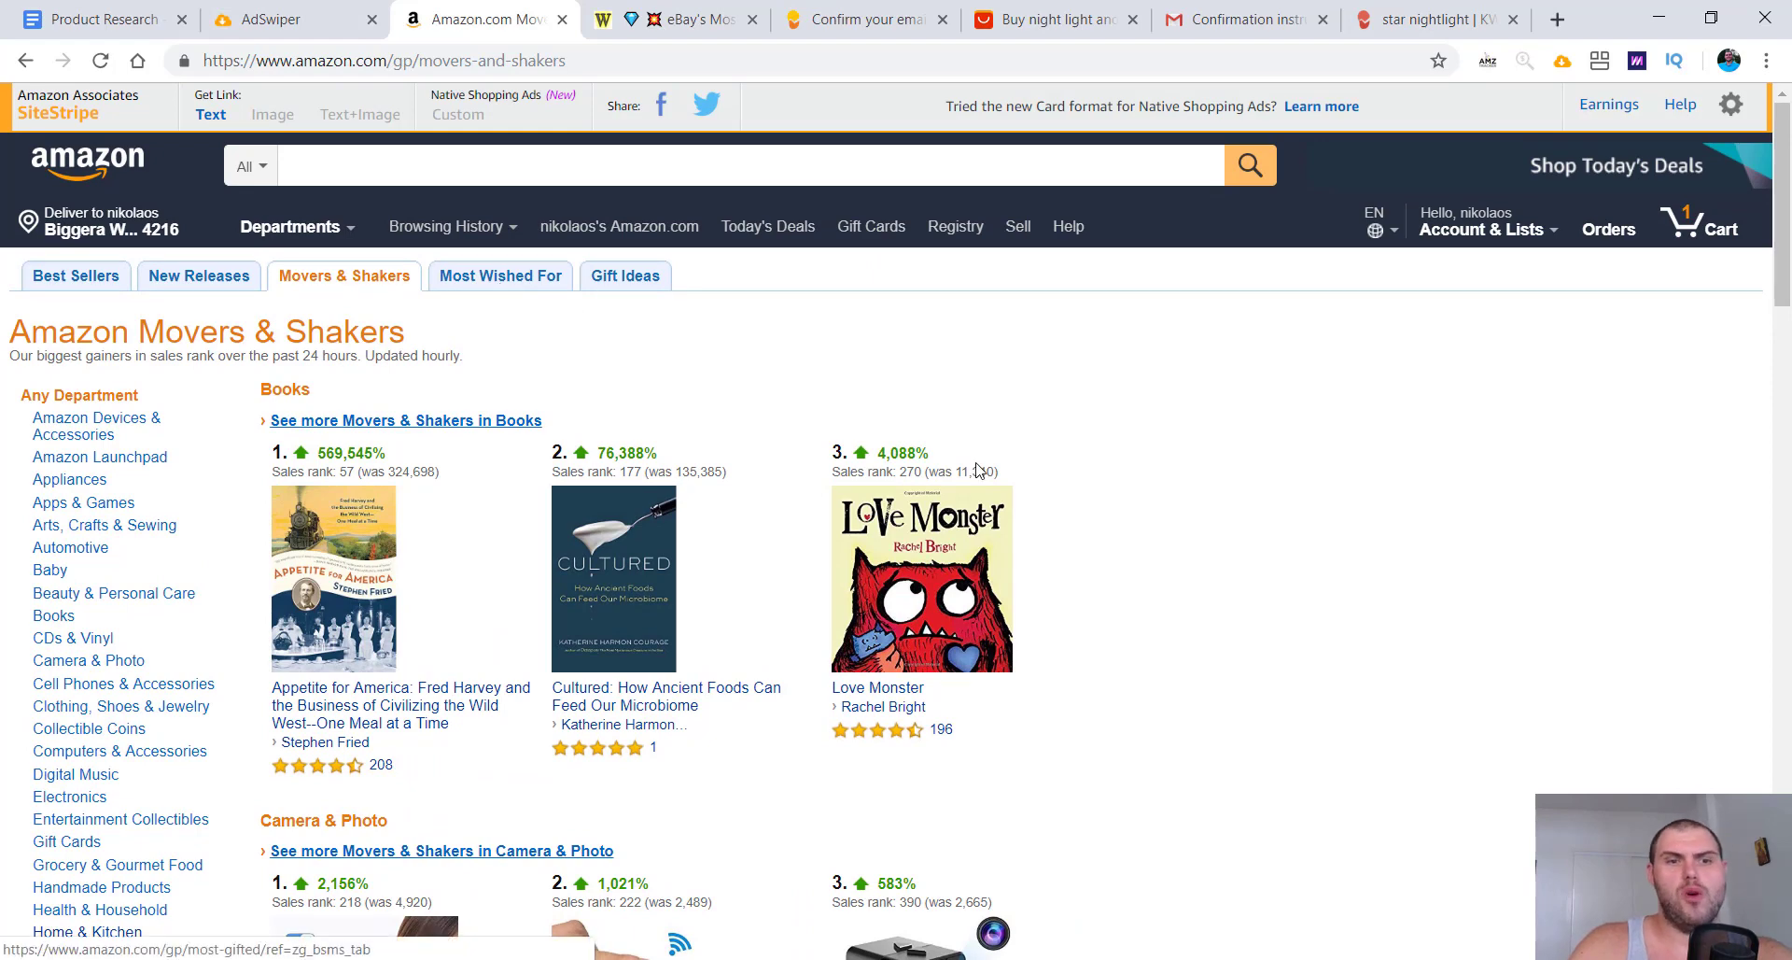
scroll(793, 392, down, 5)
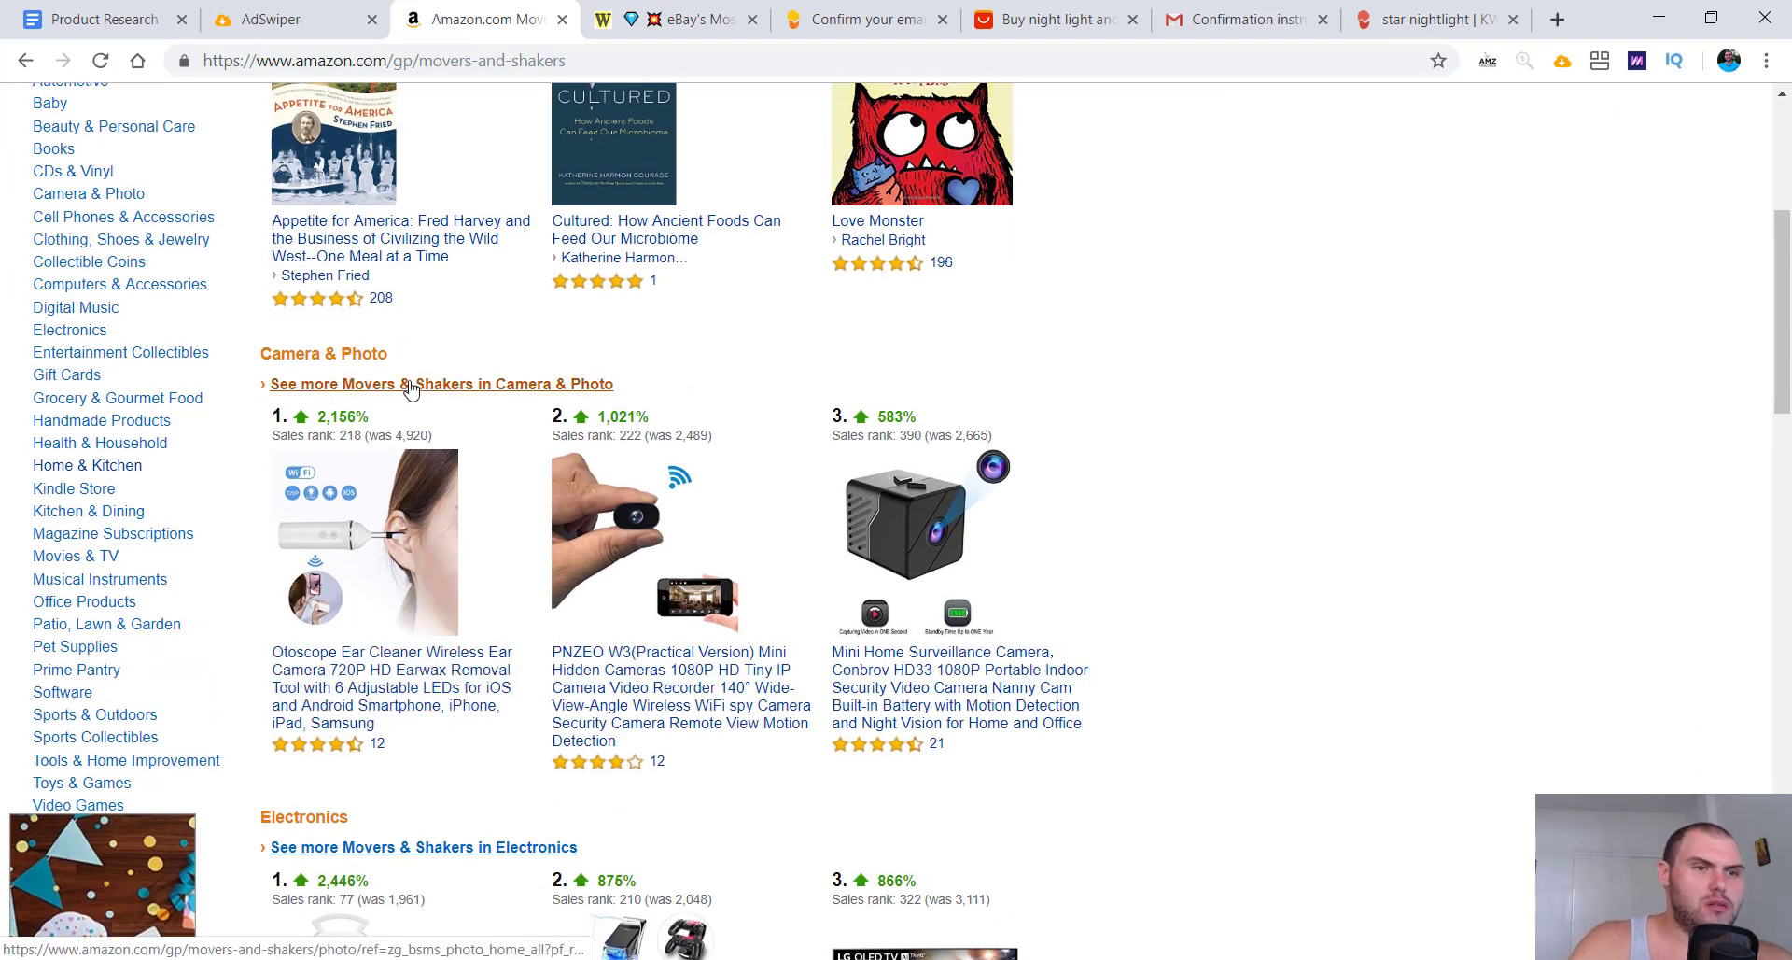
scroll(411, 389, down, 14)
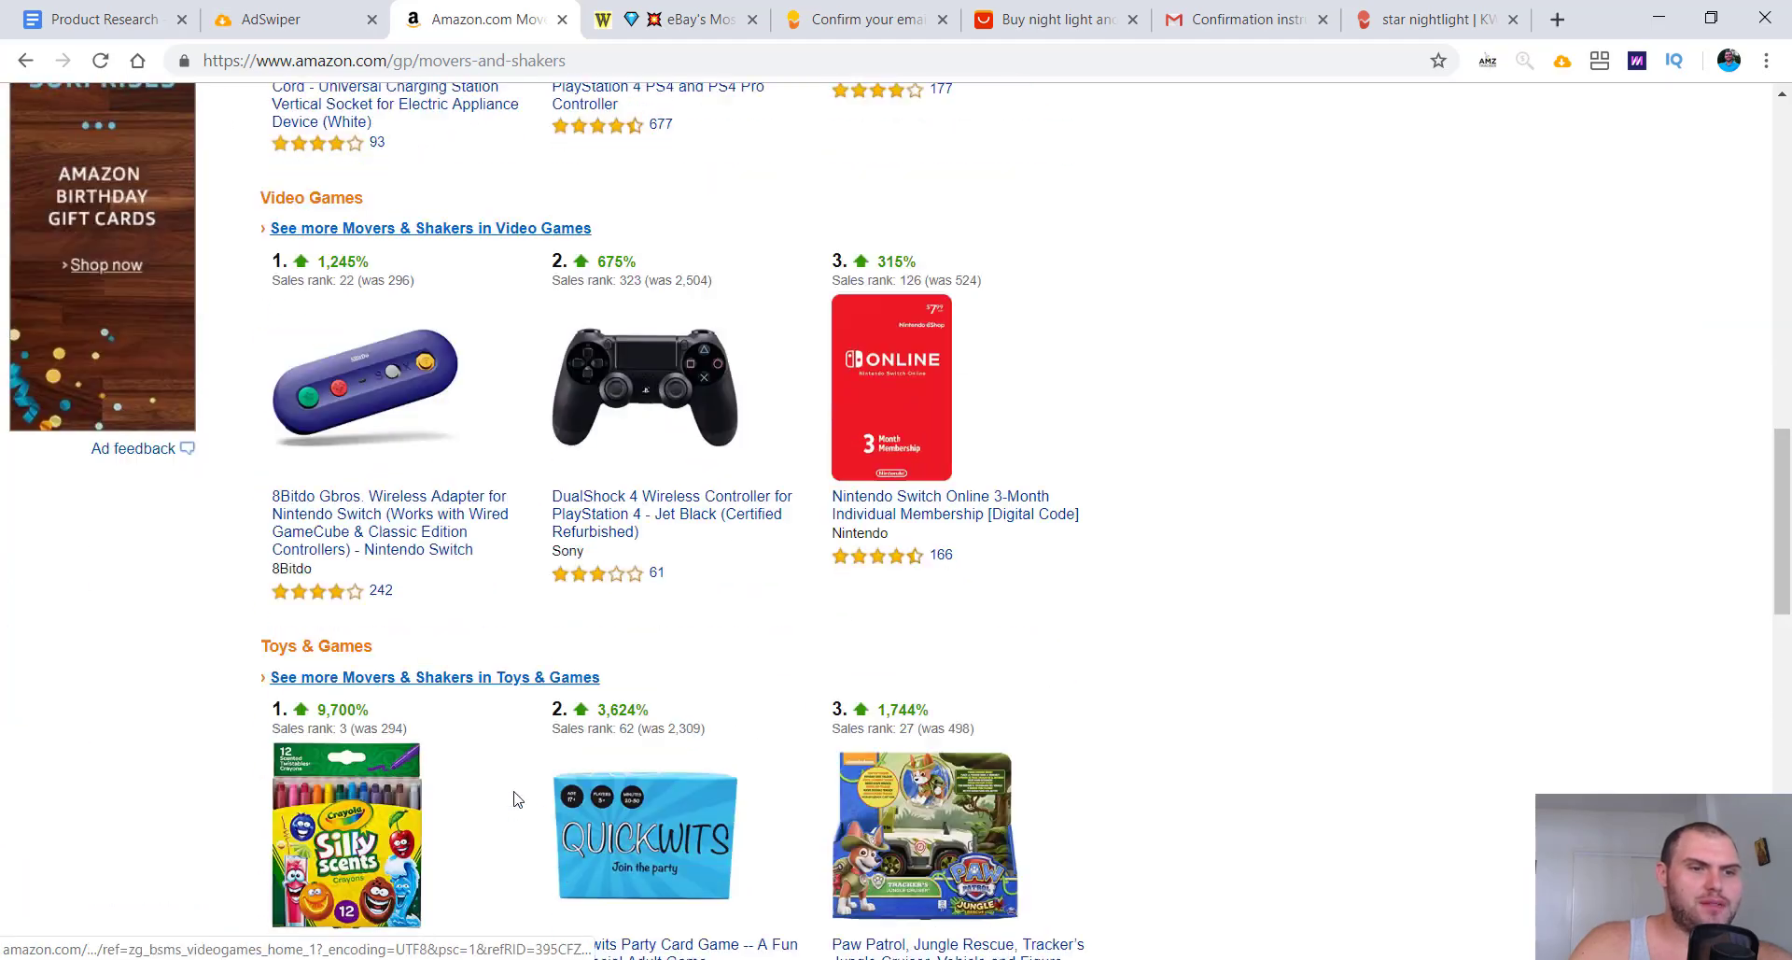
scroll(513, 794, down, 6)
scroll(515, 789, up, 12)
scroll(518, 780, down, 8)
scroll(518, 779, down, 5)
scroll(516, 782, up, 19)
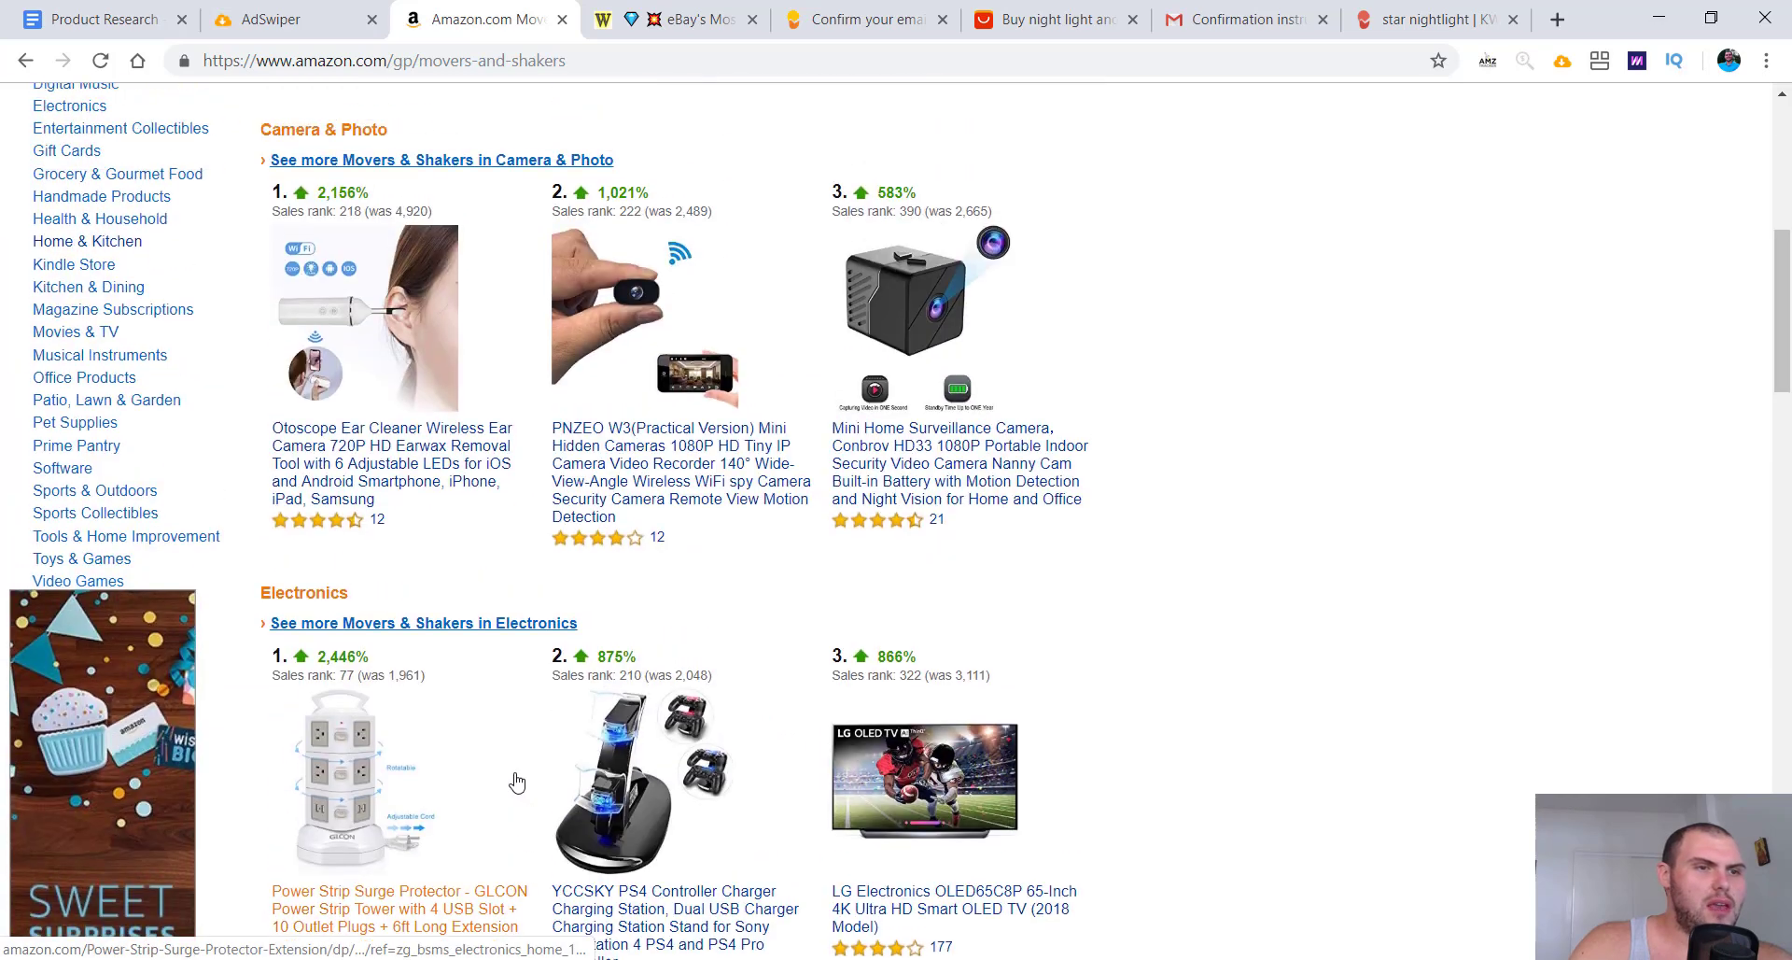
scroll(516, 782, up, 1)
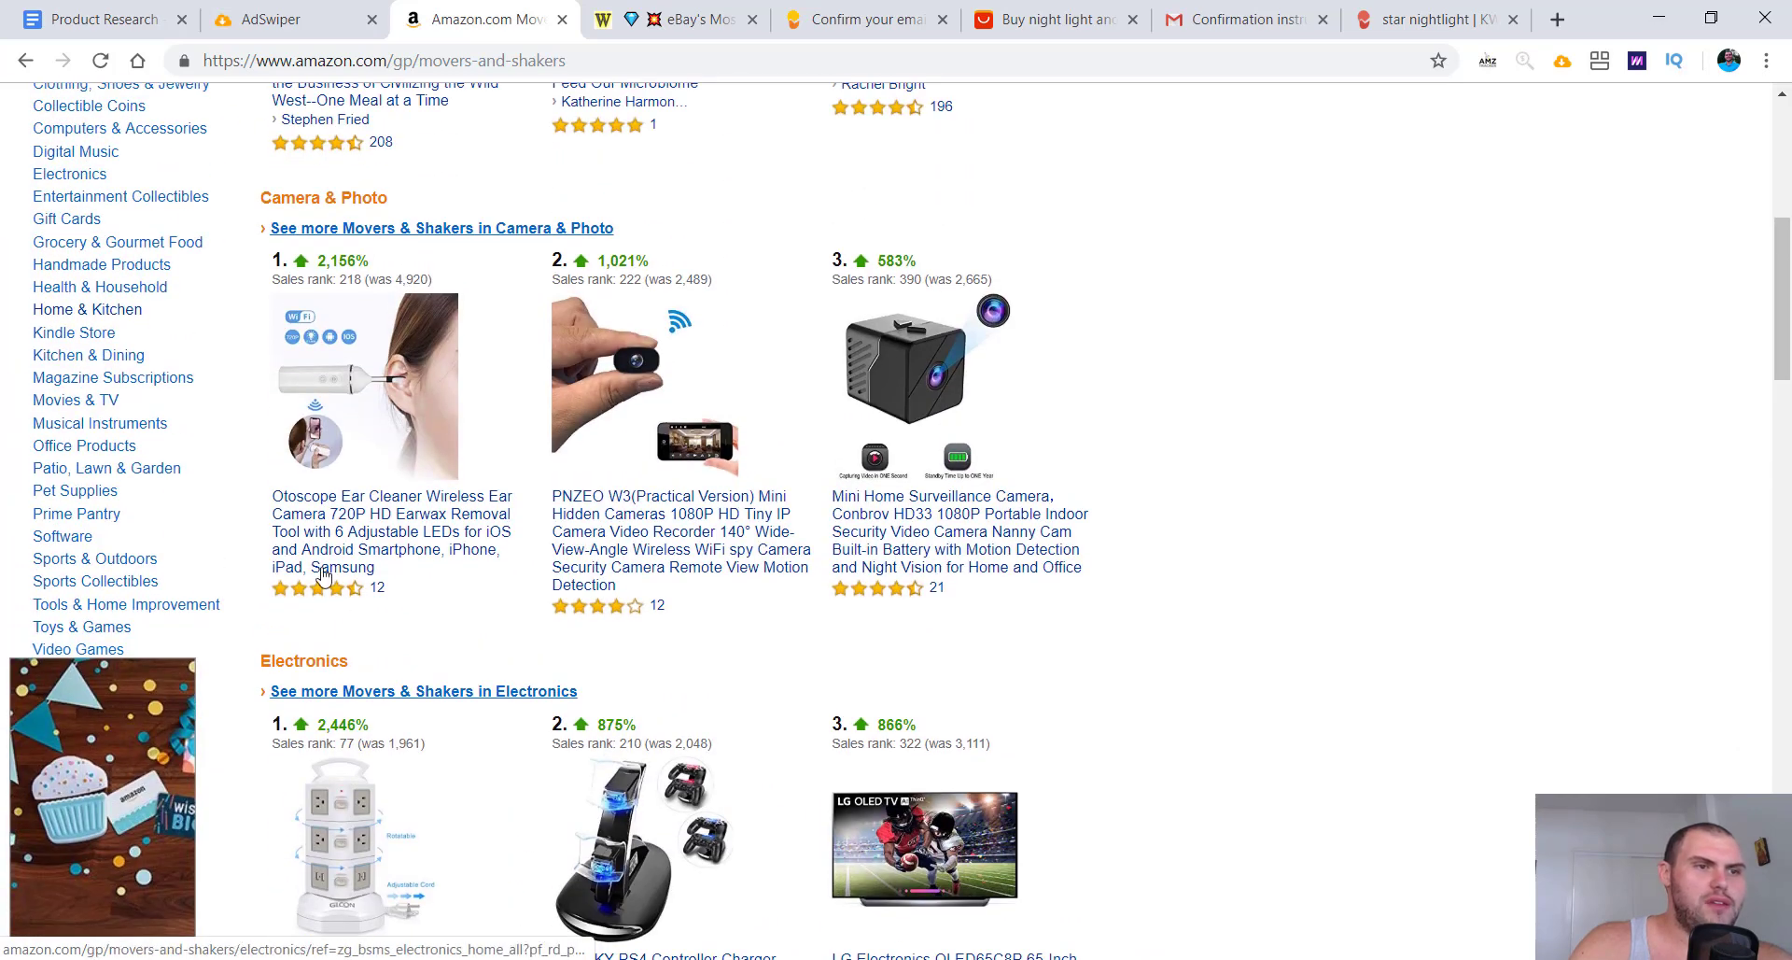
Step: Browse the Home & Kitchen Movers & Shakers list, then return to the Product Research doc
click(125, 311)
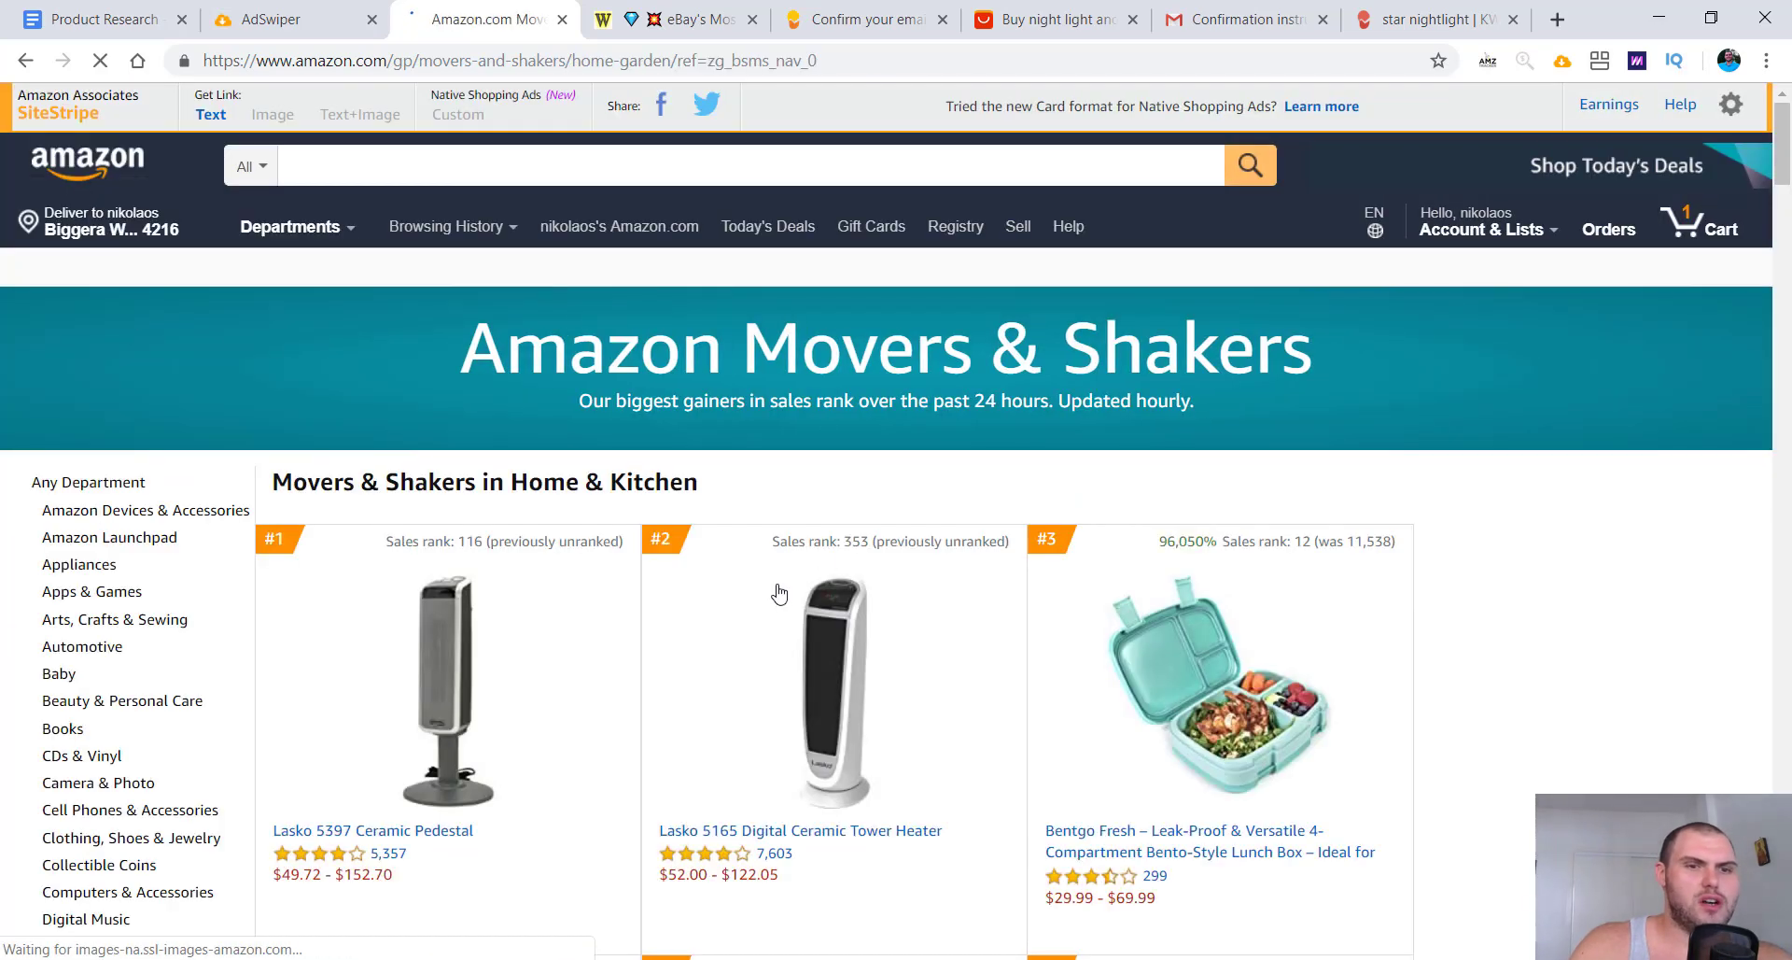
scroll(780, 607, down, 2)
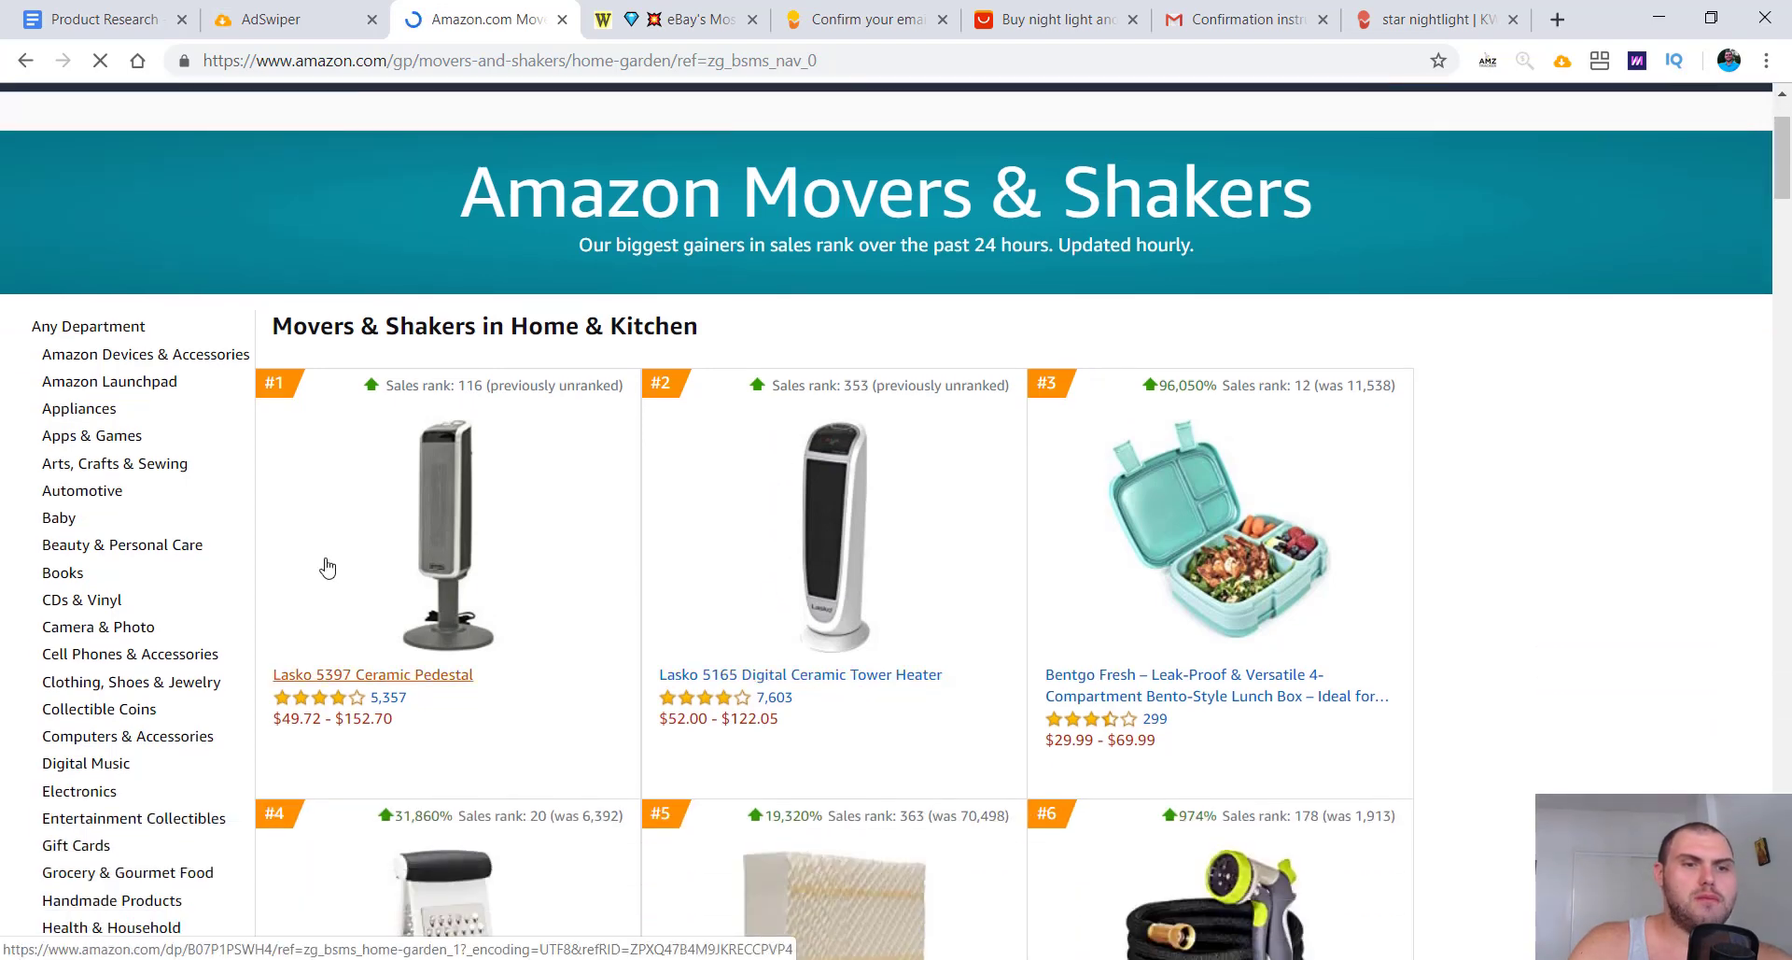
scroll(852, 720, down, 5)
scroll(860, 688, up, 4)
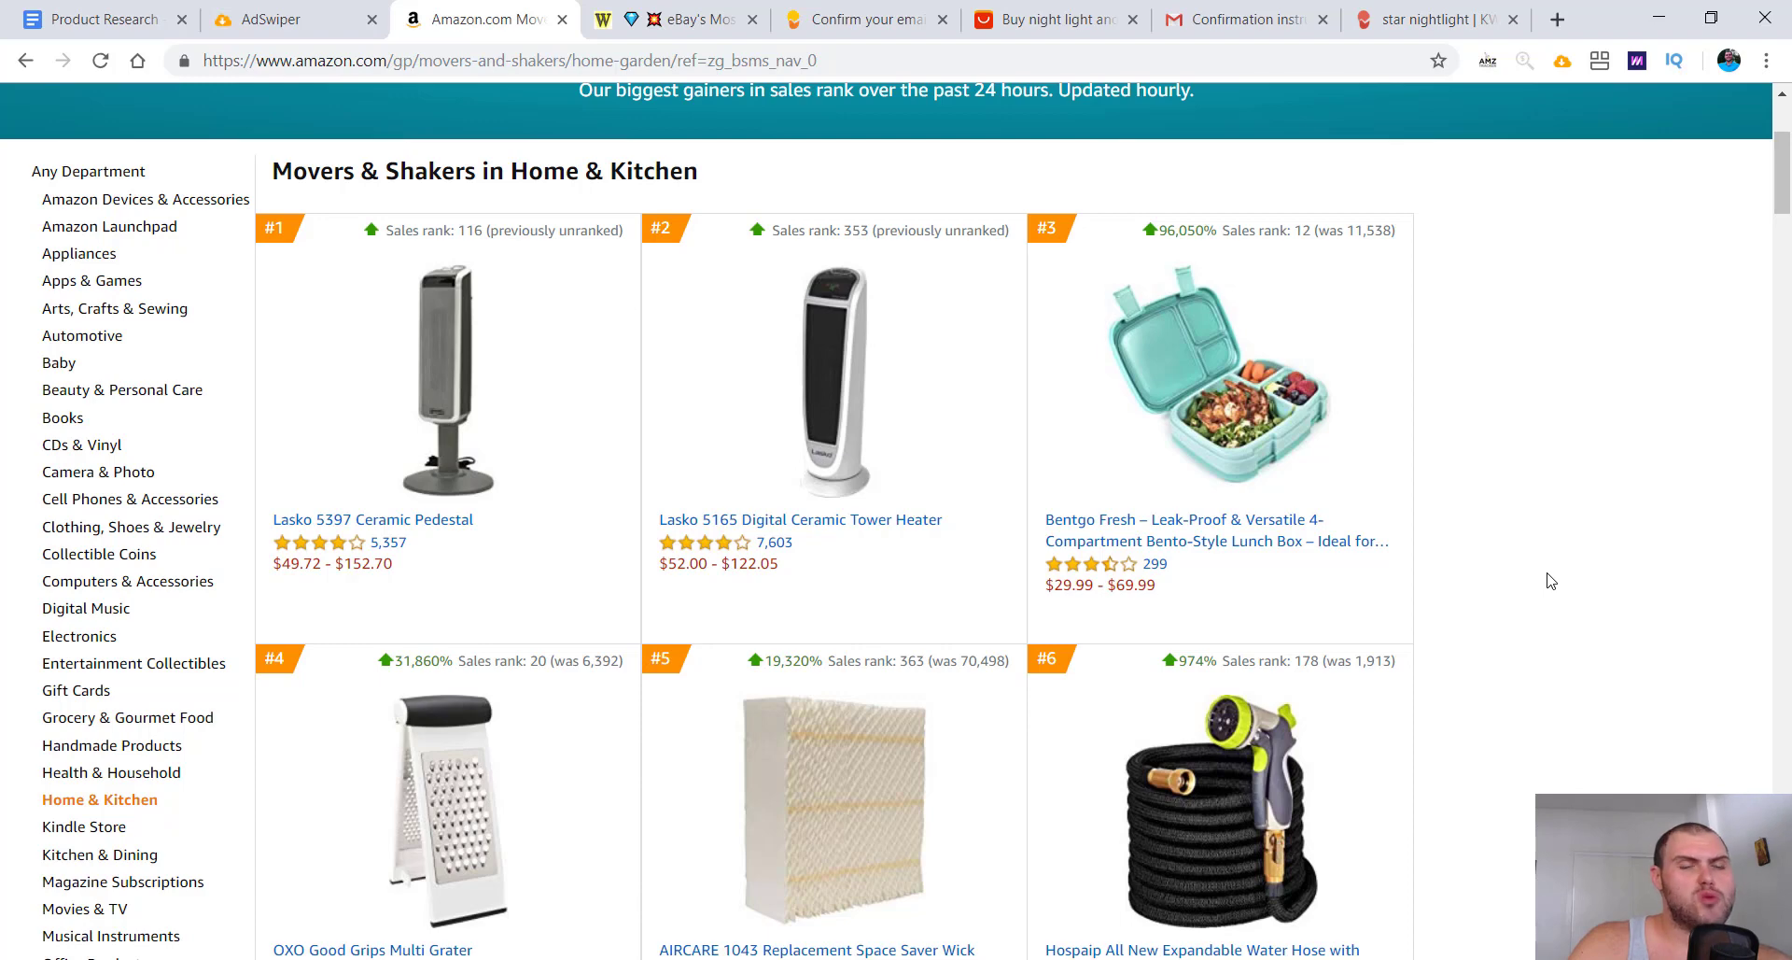
scroll(1550, 581, down, 3)
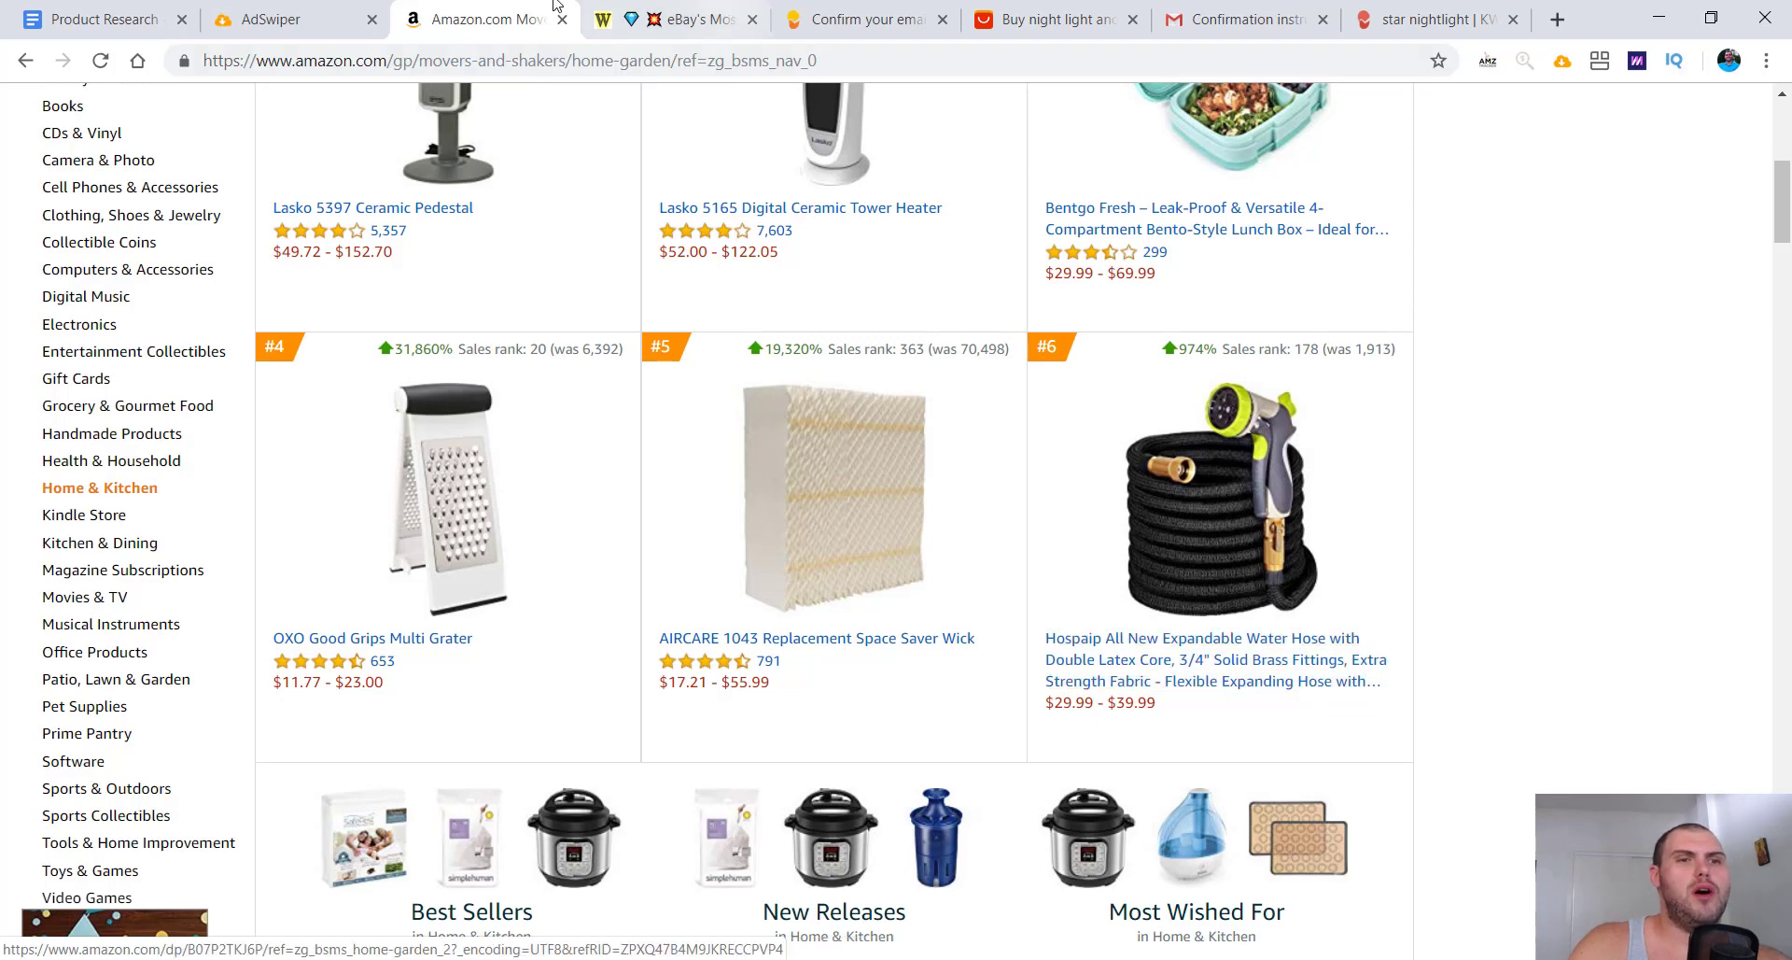
key(ctrl+1)
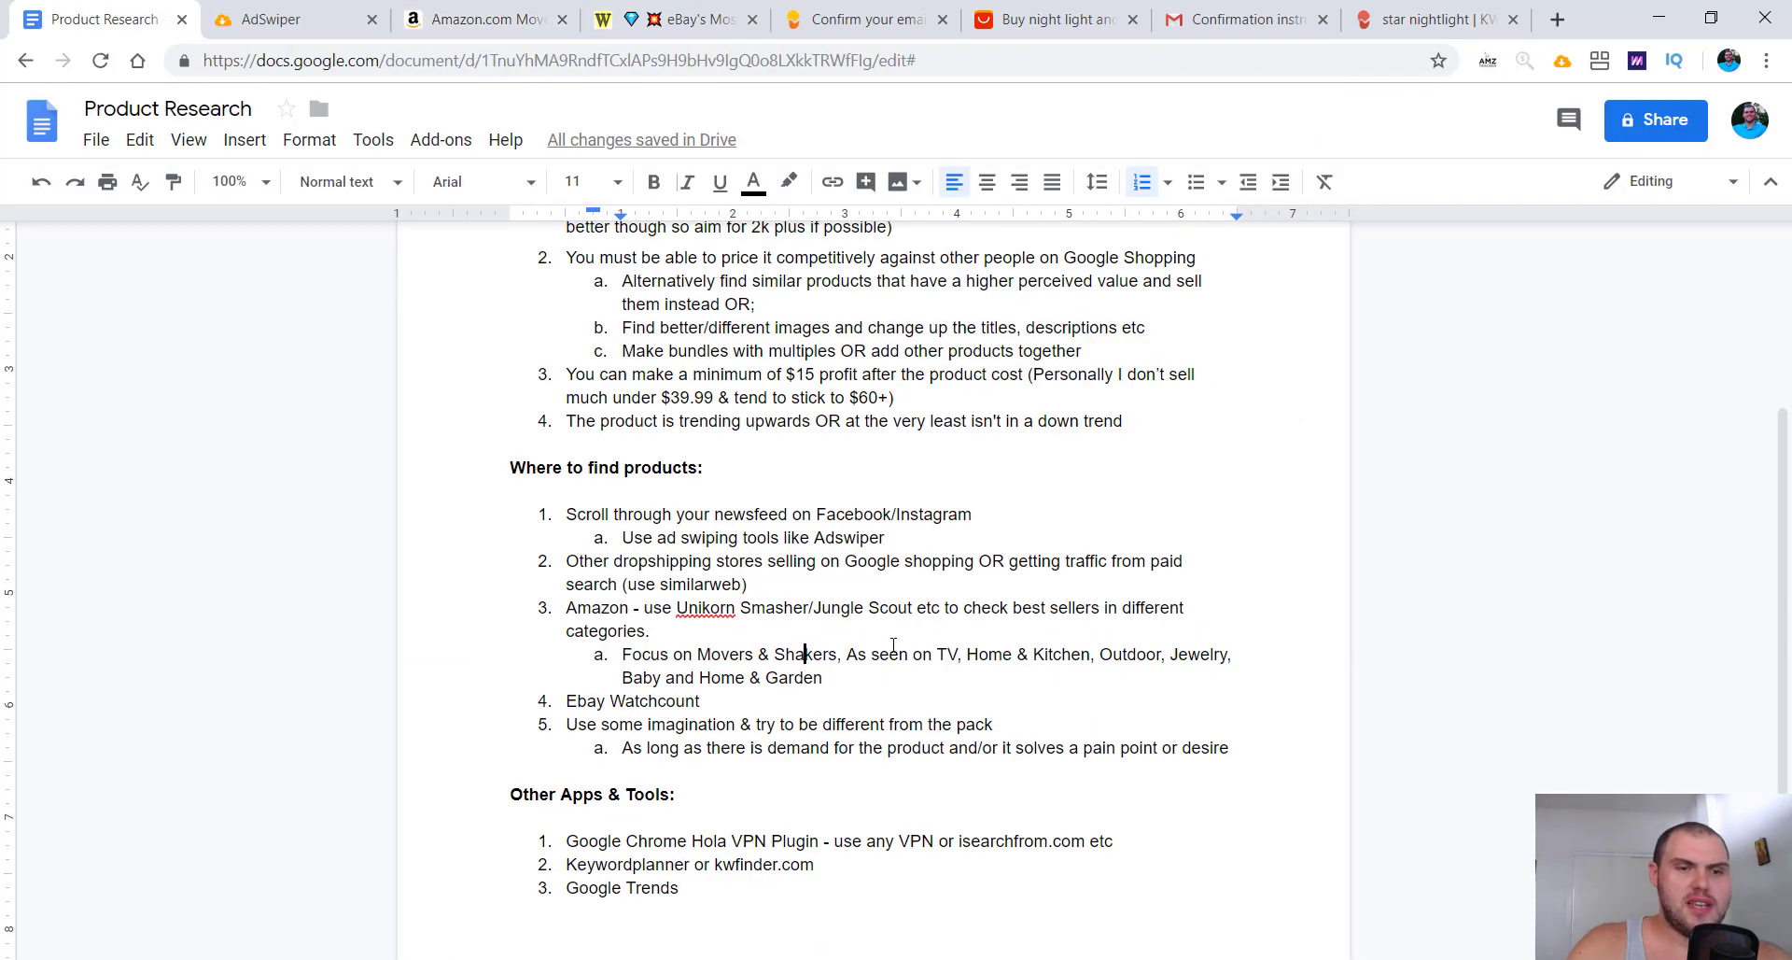
Step: Search Amazon for 'as seen on tv products' and scroll through the results
click(472, 18)
key(Down)
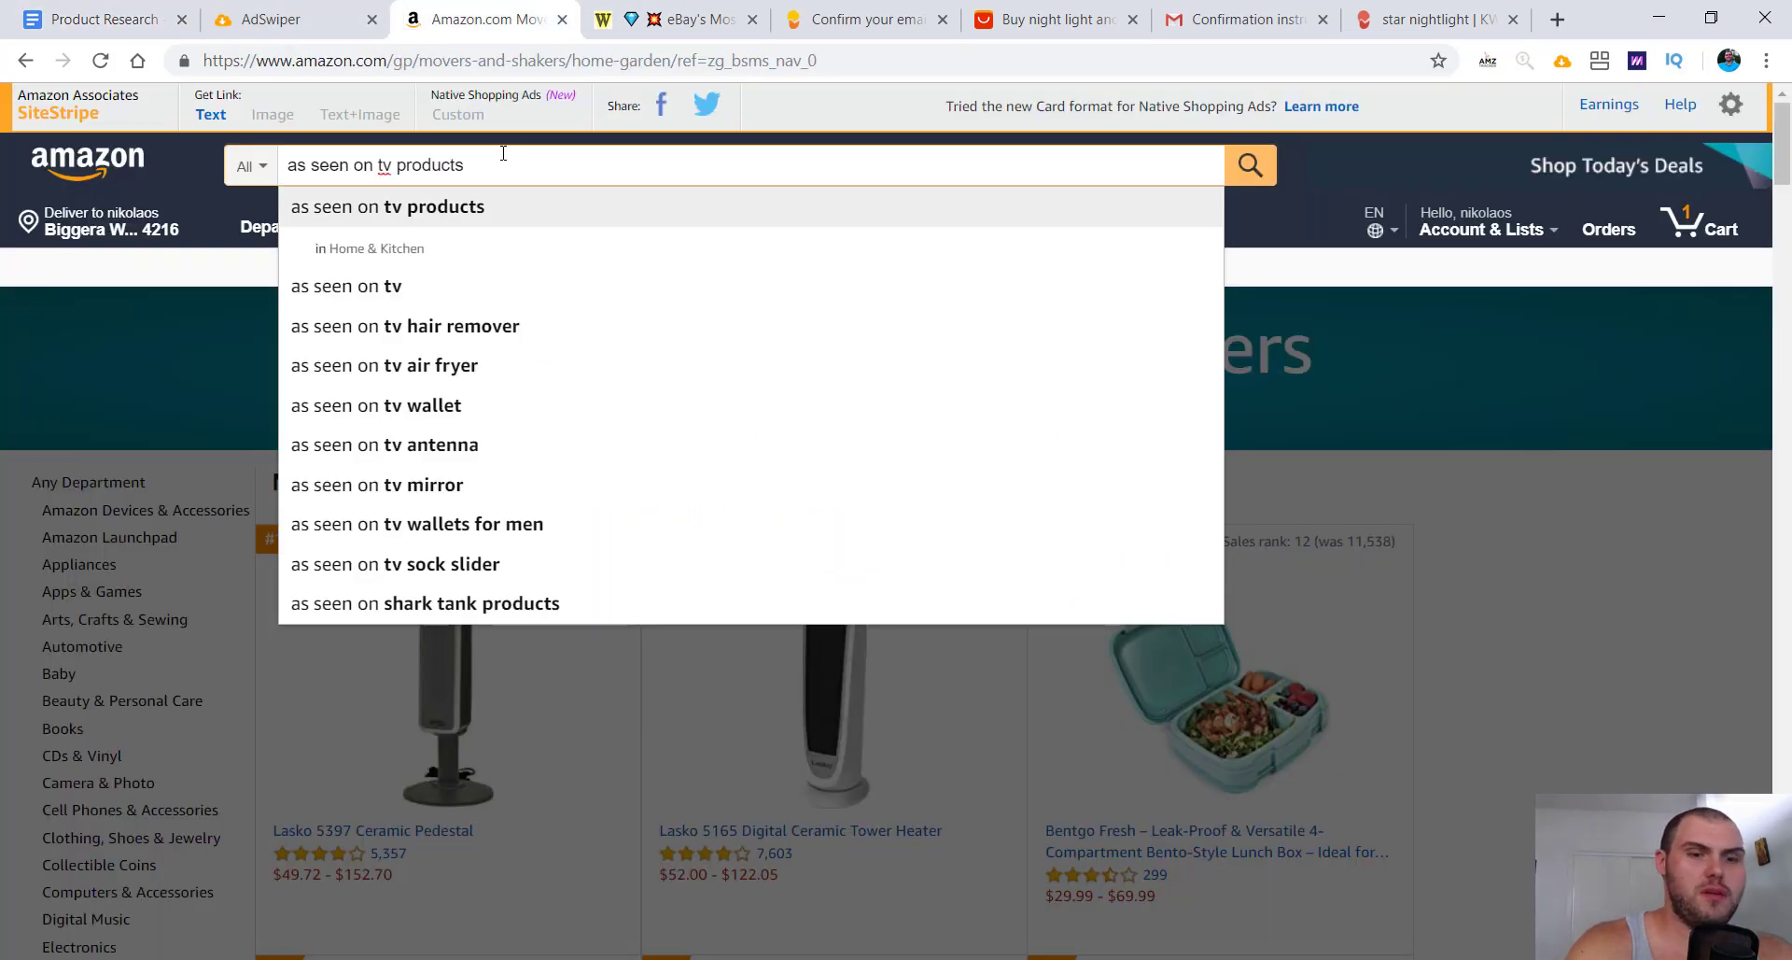
key(Return)
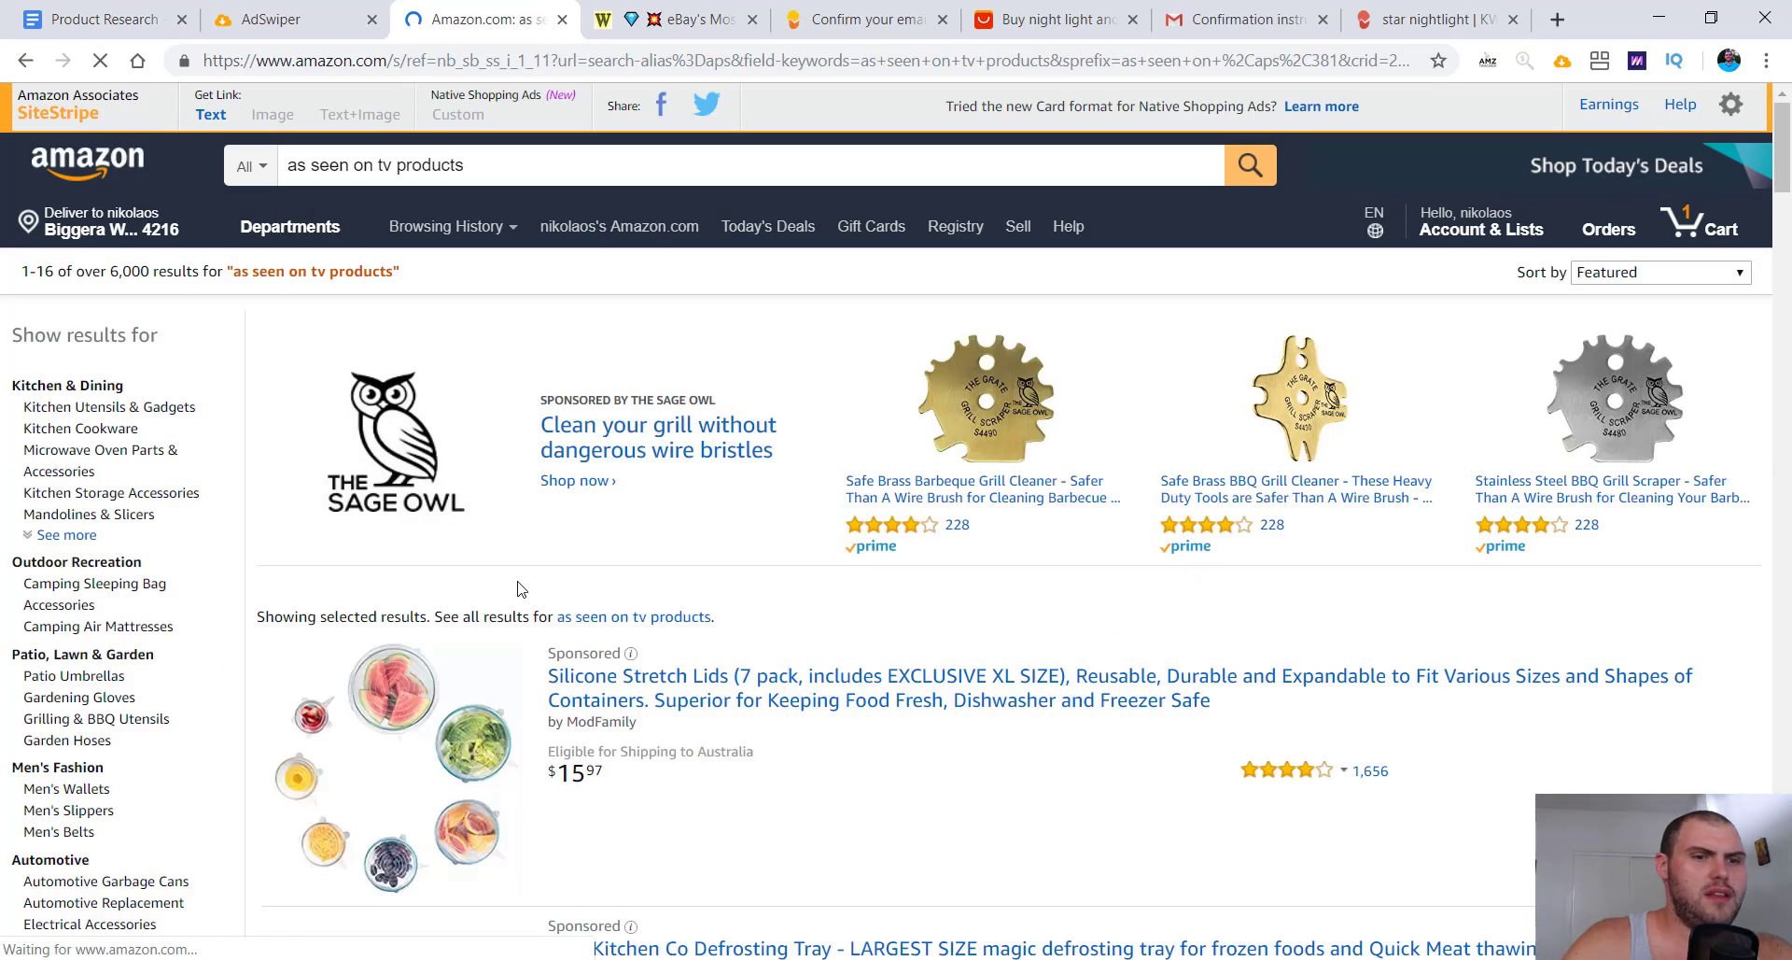
scroll(722, 672, down, 2)
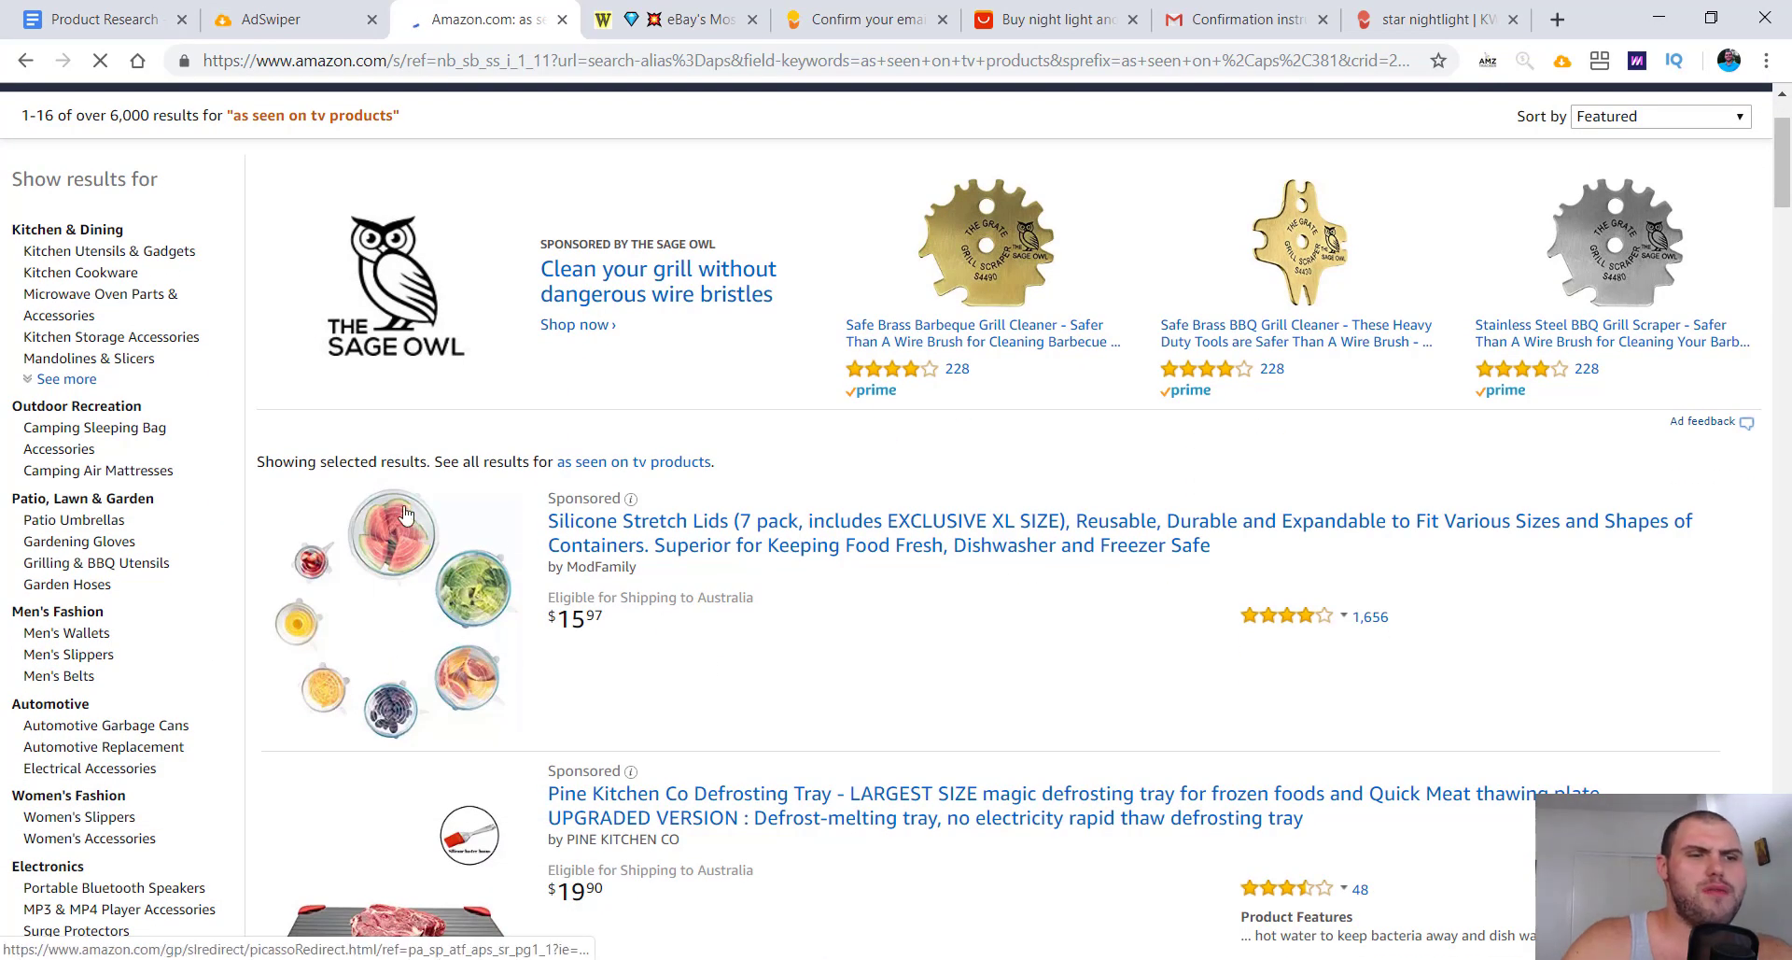
scroll(408, 735, down, 2)
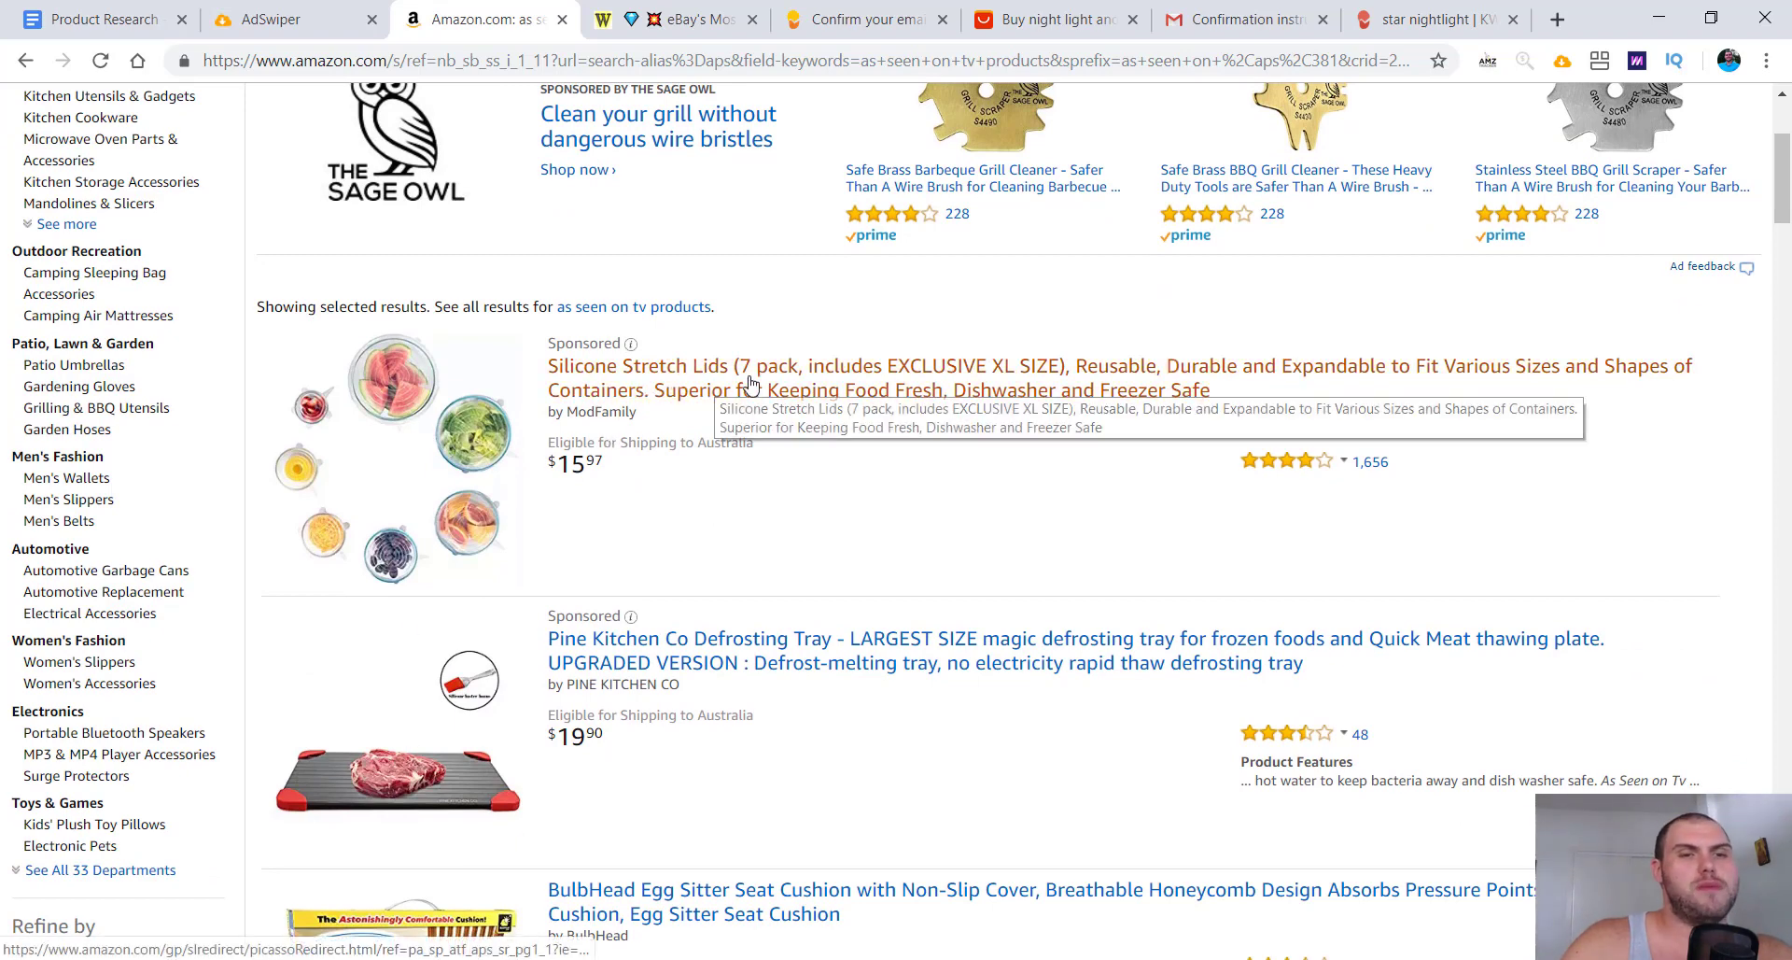
scroll(990, 523, down, 2)
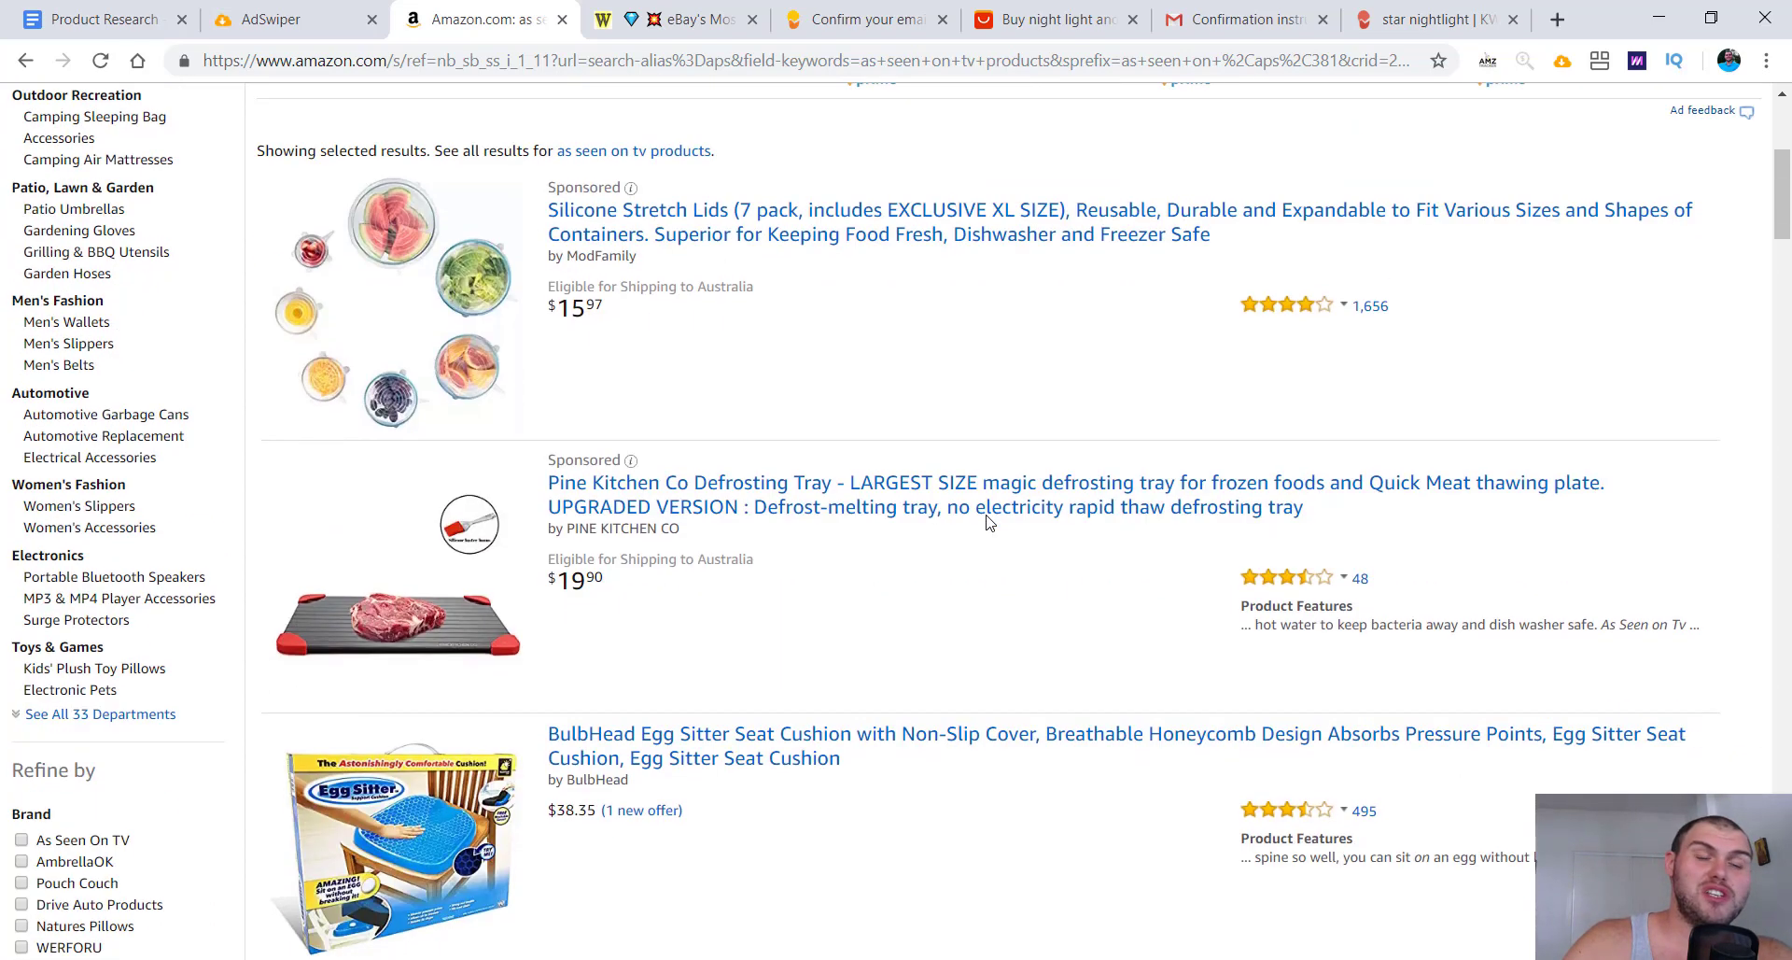
Step: Preview the first result, then scroll further down the results before returning to the doc
click(586, 315)
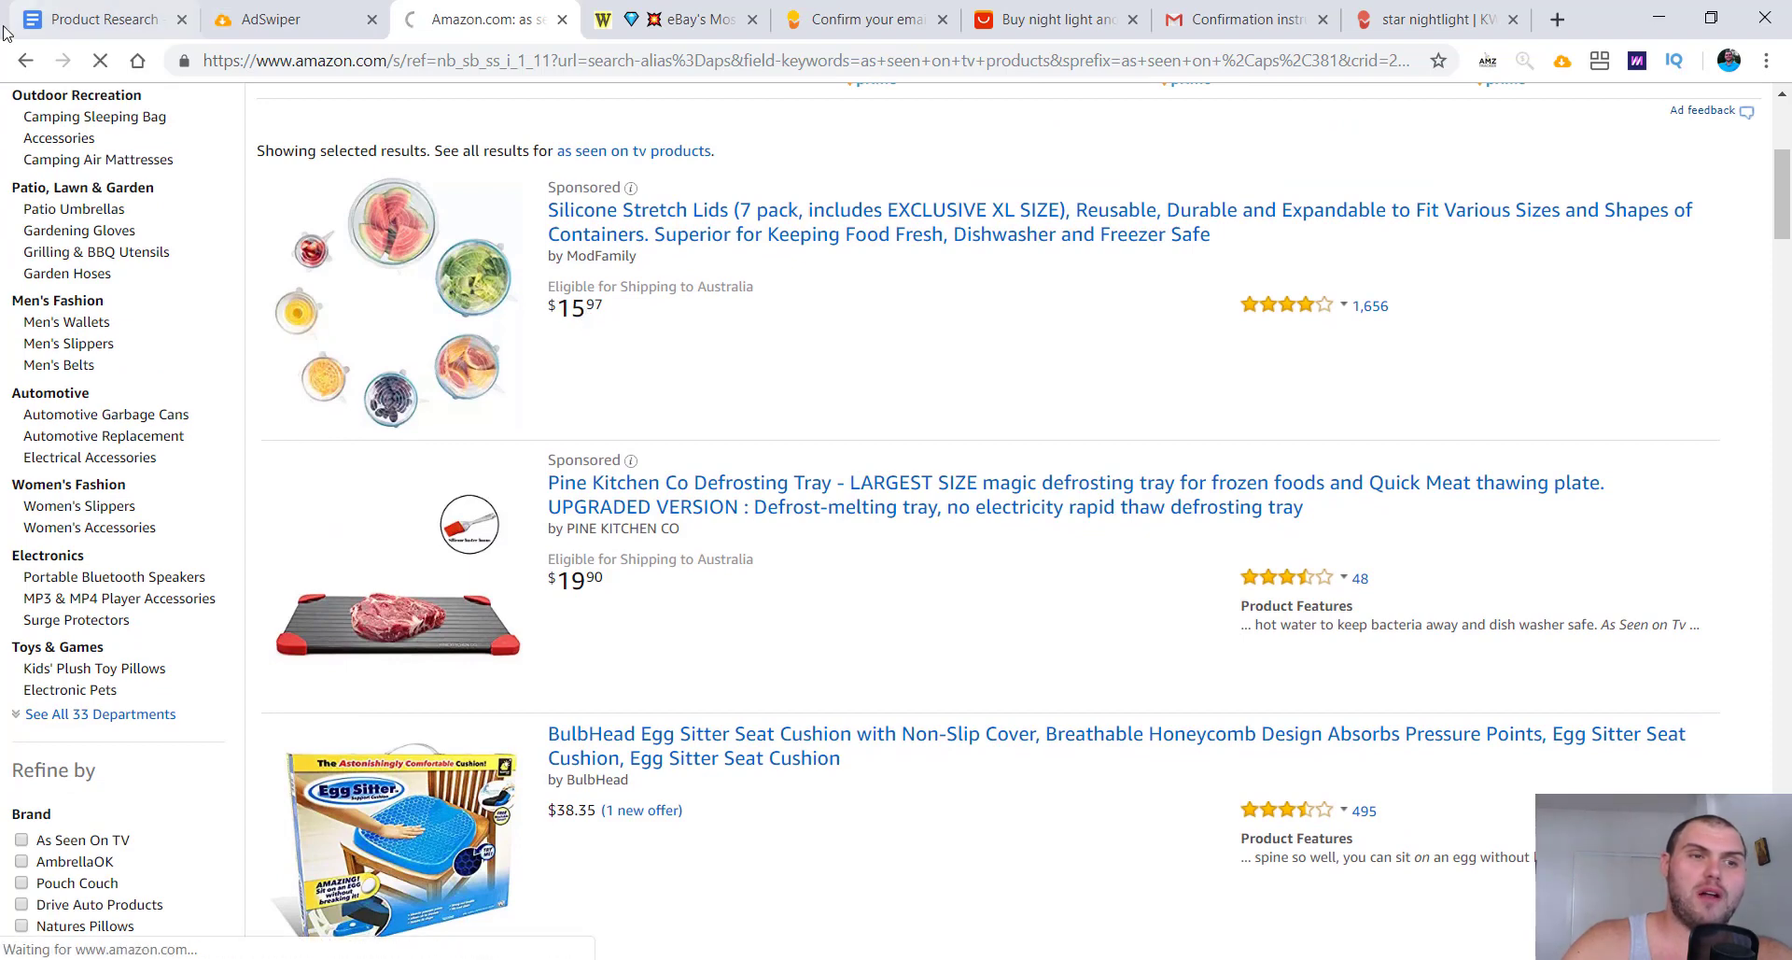
key(alt+Left)
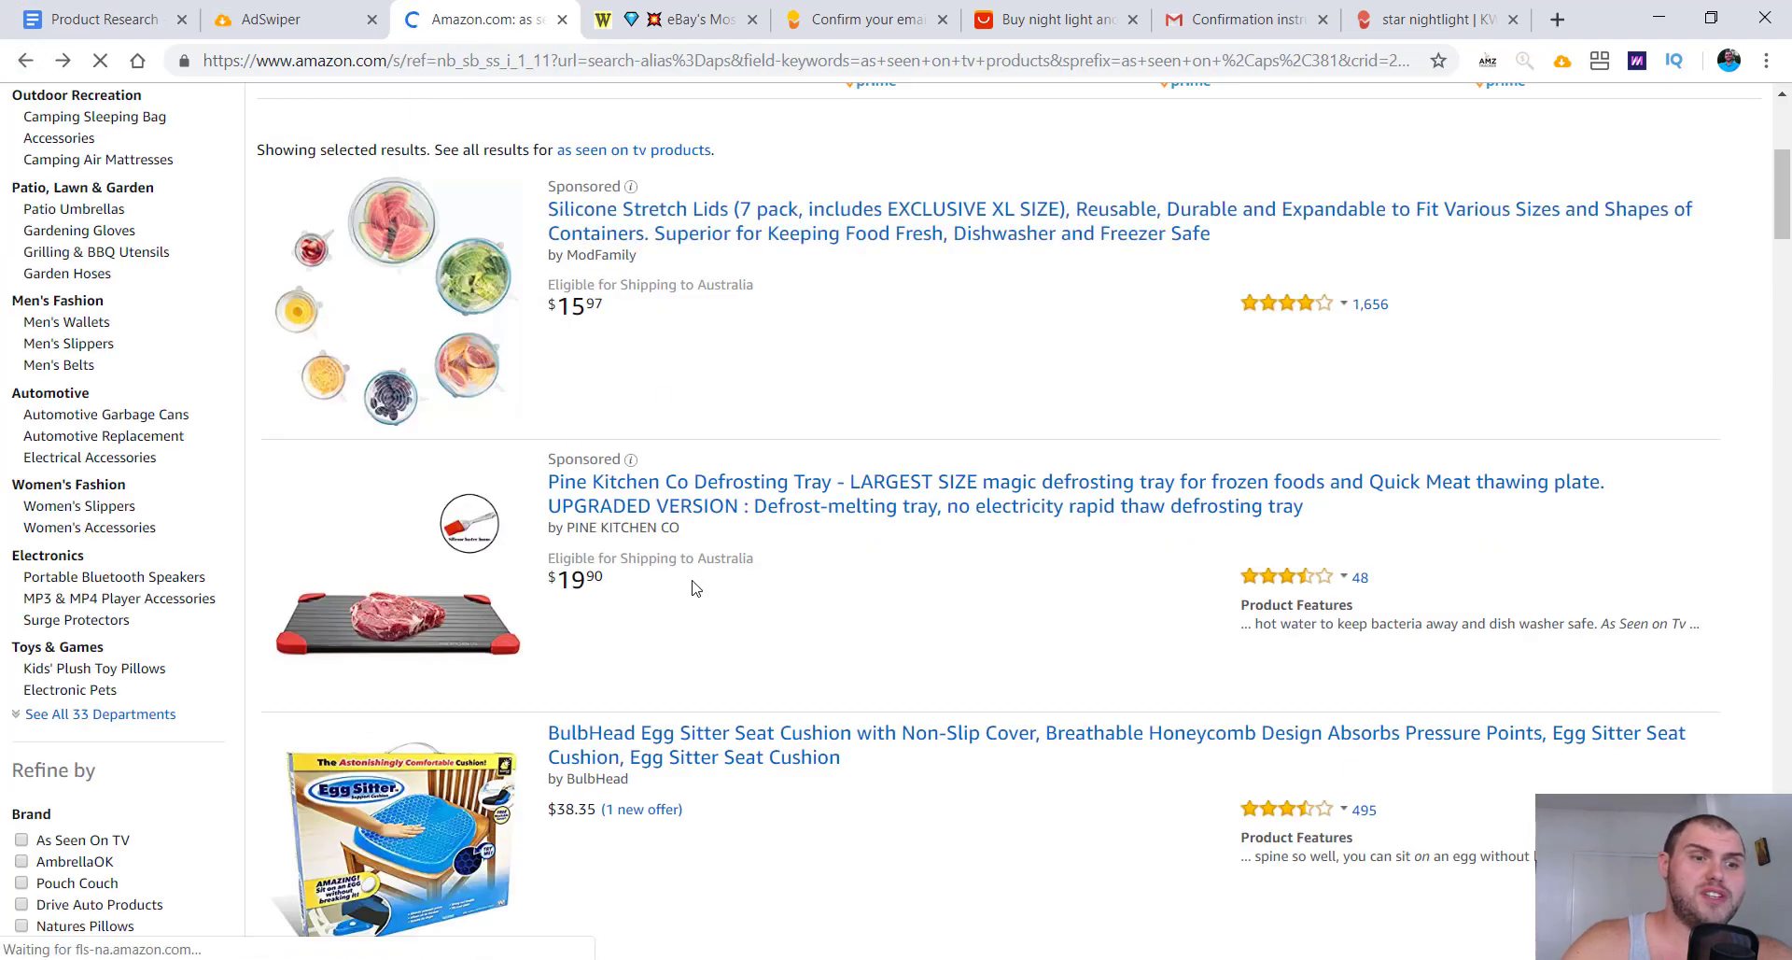
scroll(695, 579, down, 2)
scroll(644, 653, down, 7)
scroll(850, 770, down, 11)
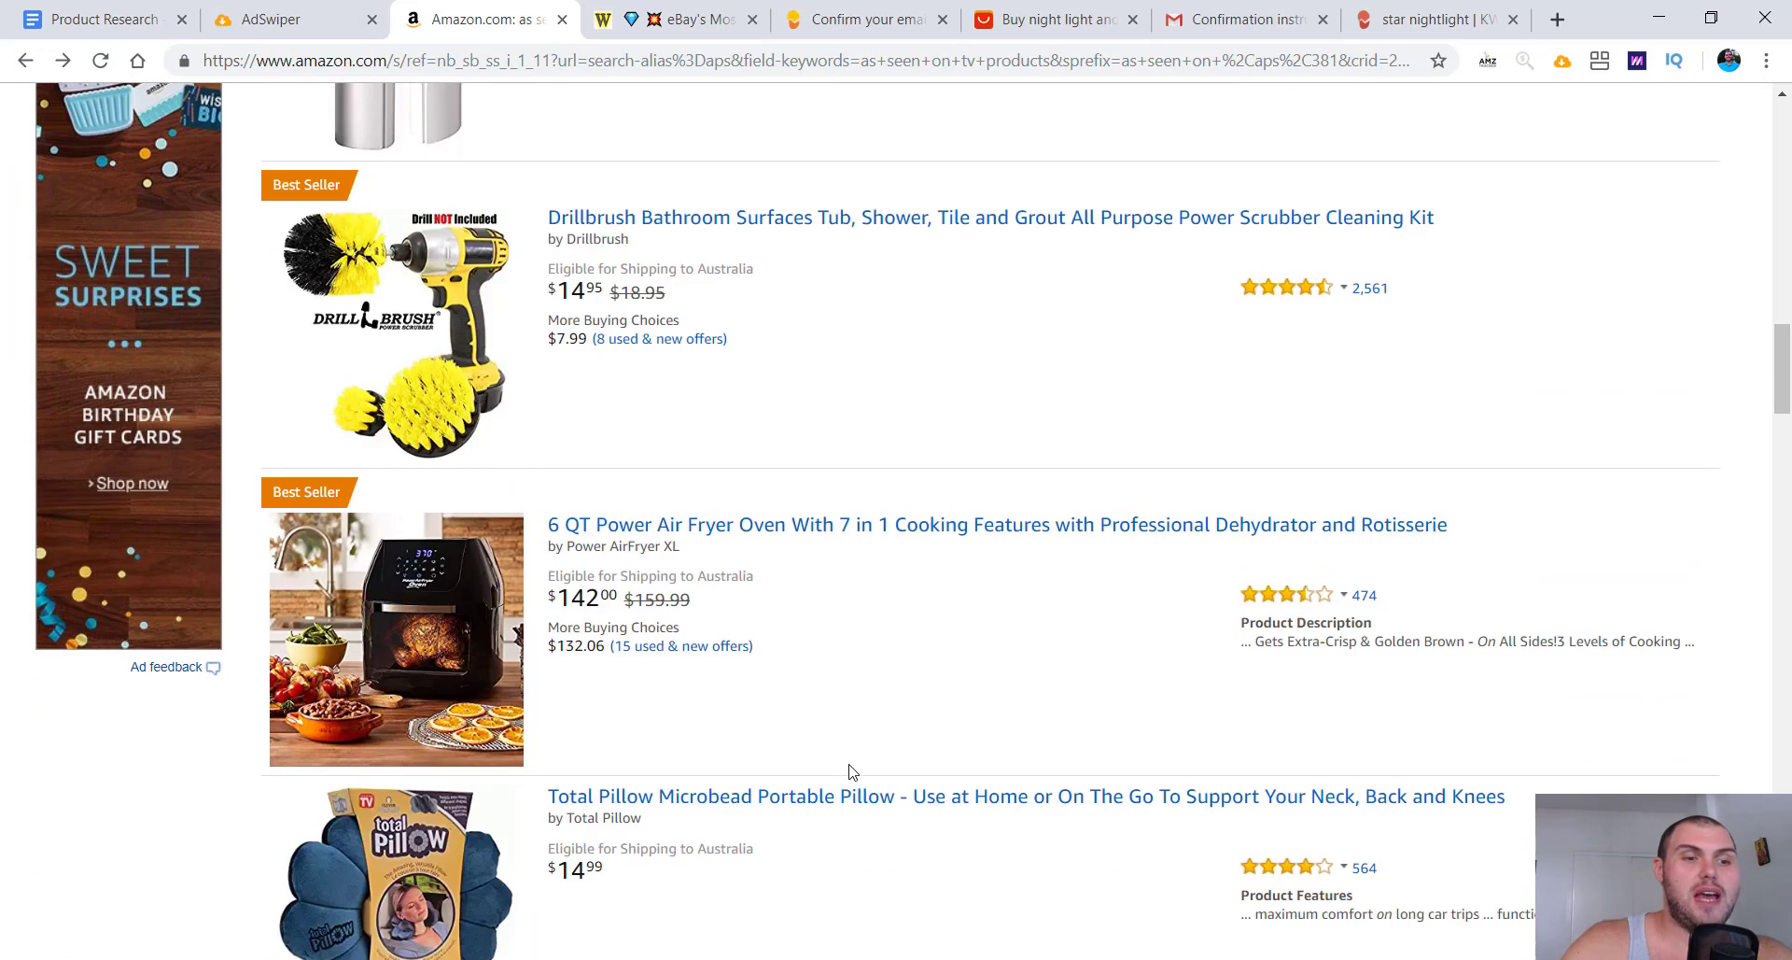
scroll(850, 770, down, 5)
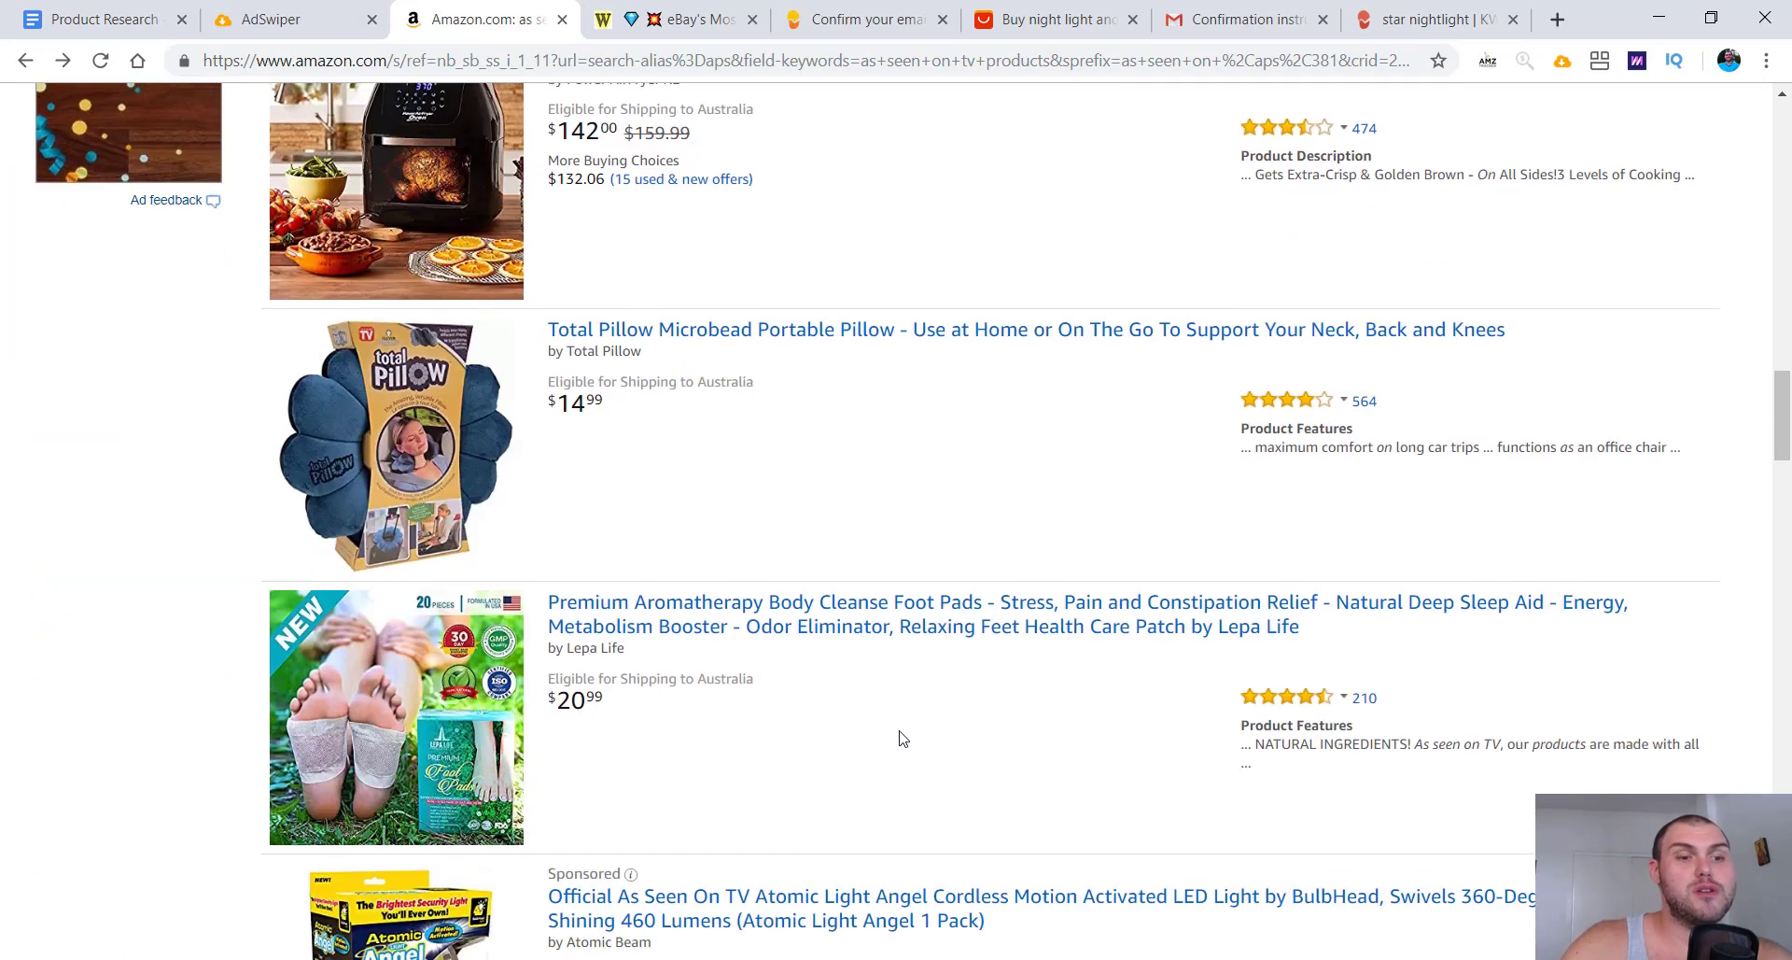
scroll(927, 729, down, 3)
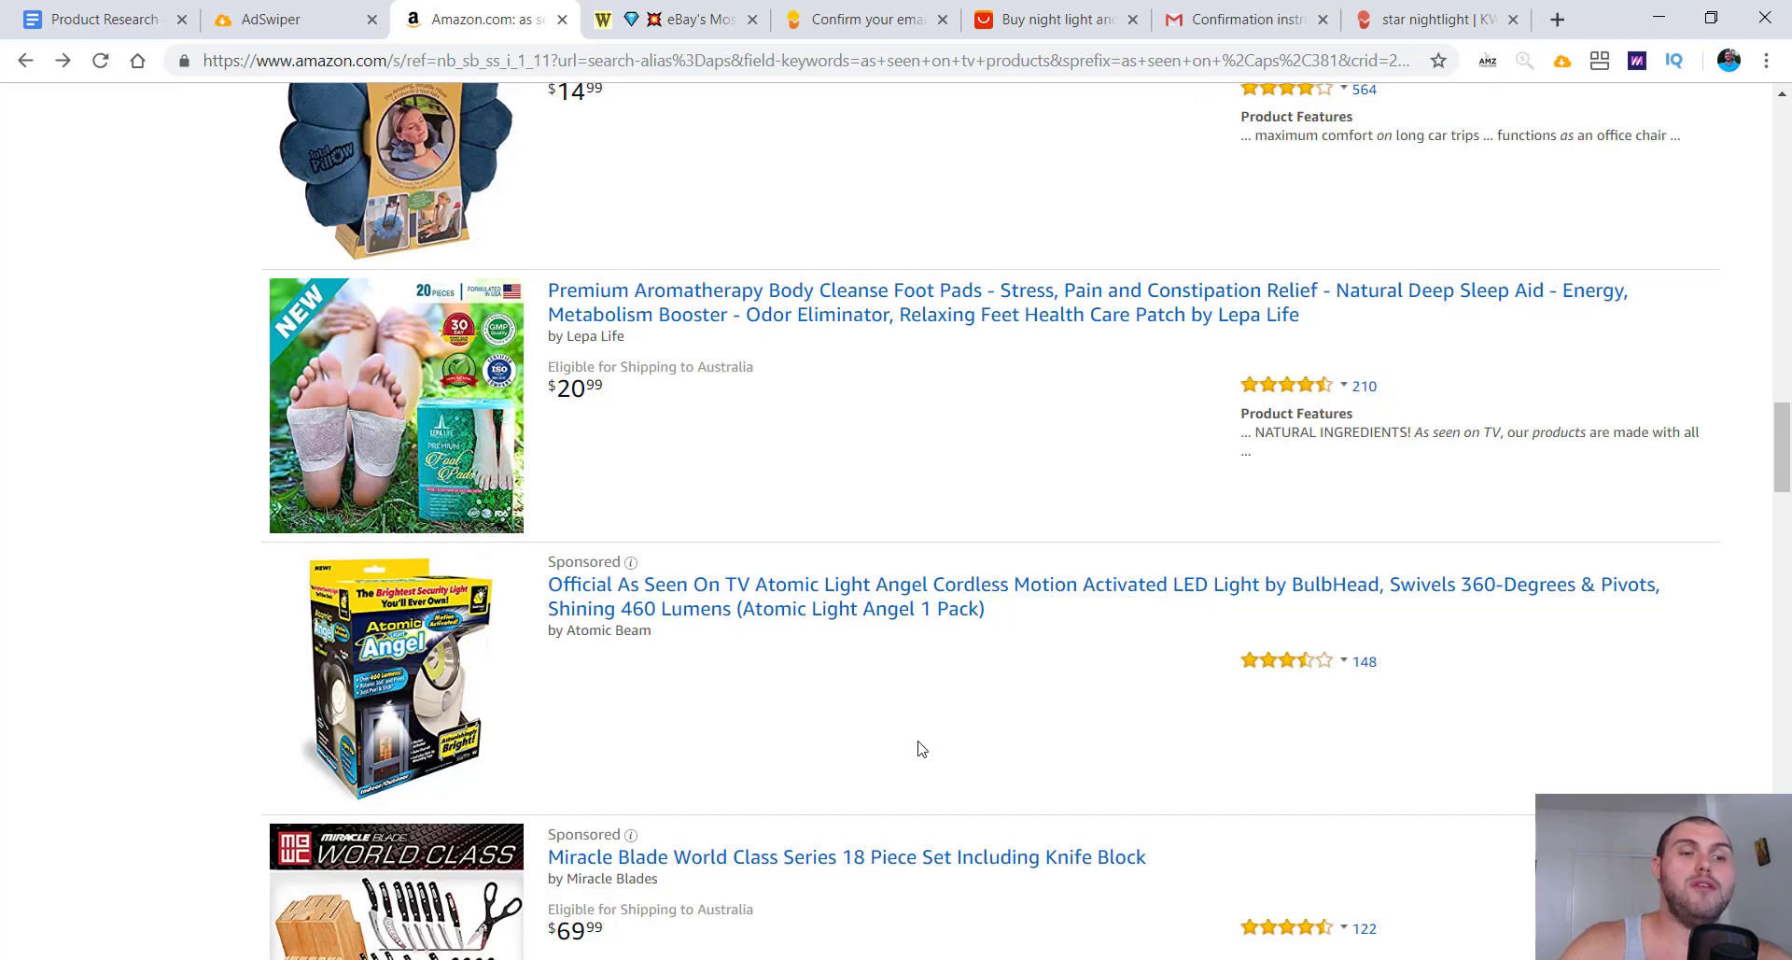
scroll(922, 749, down, 4)
key(ctrl+1)
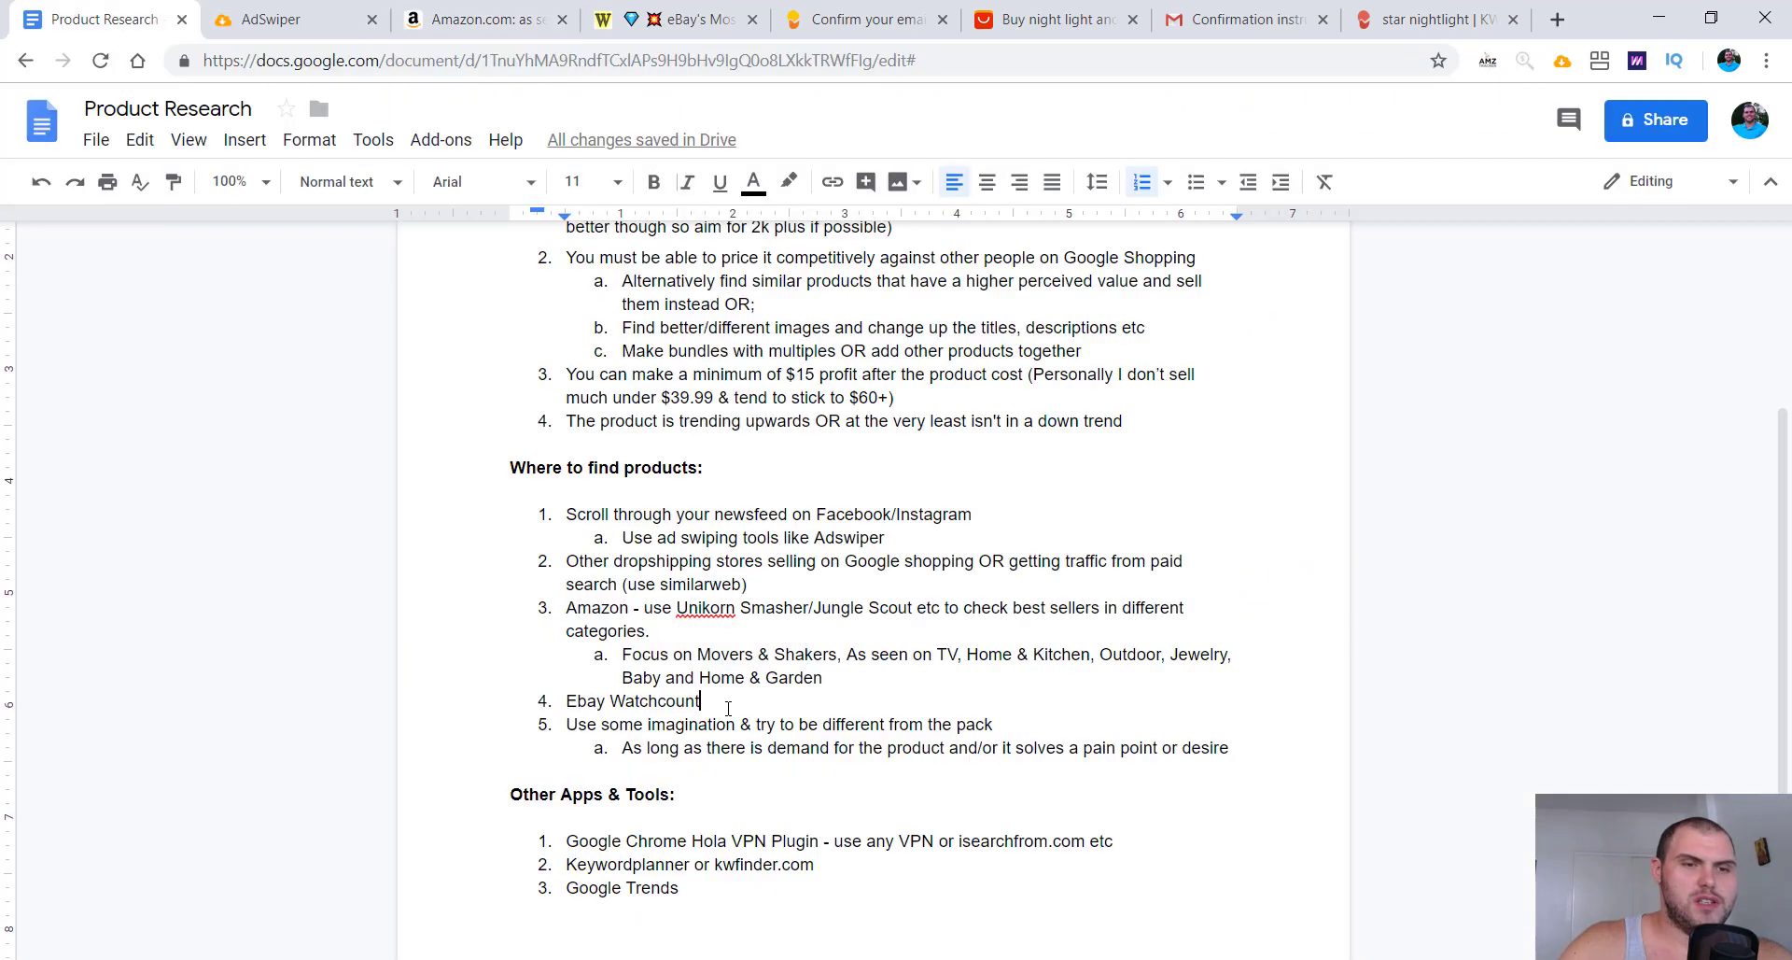
Step: Bring up WatchCount's most-watched eBay items and scroll through its category dropdown
click(714, 7)
scroll(1121, 465, up, 12)
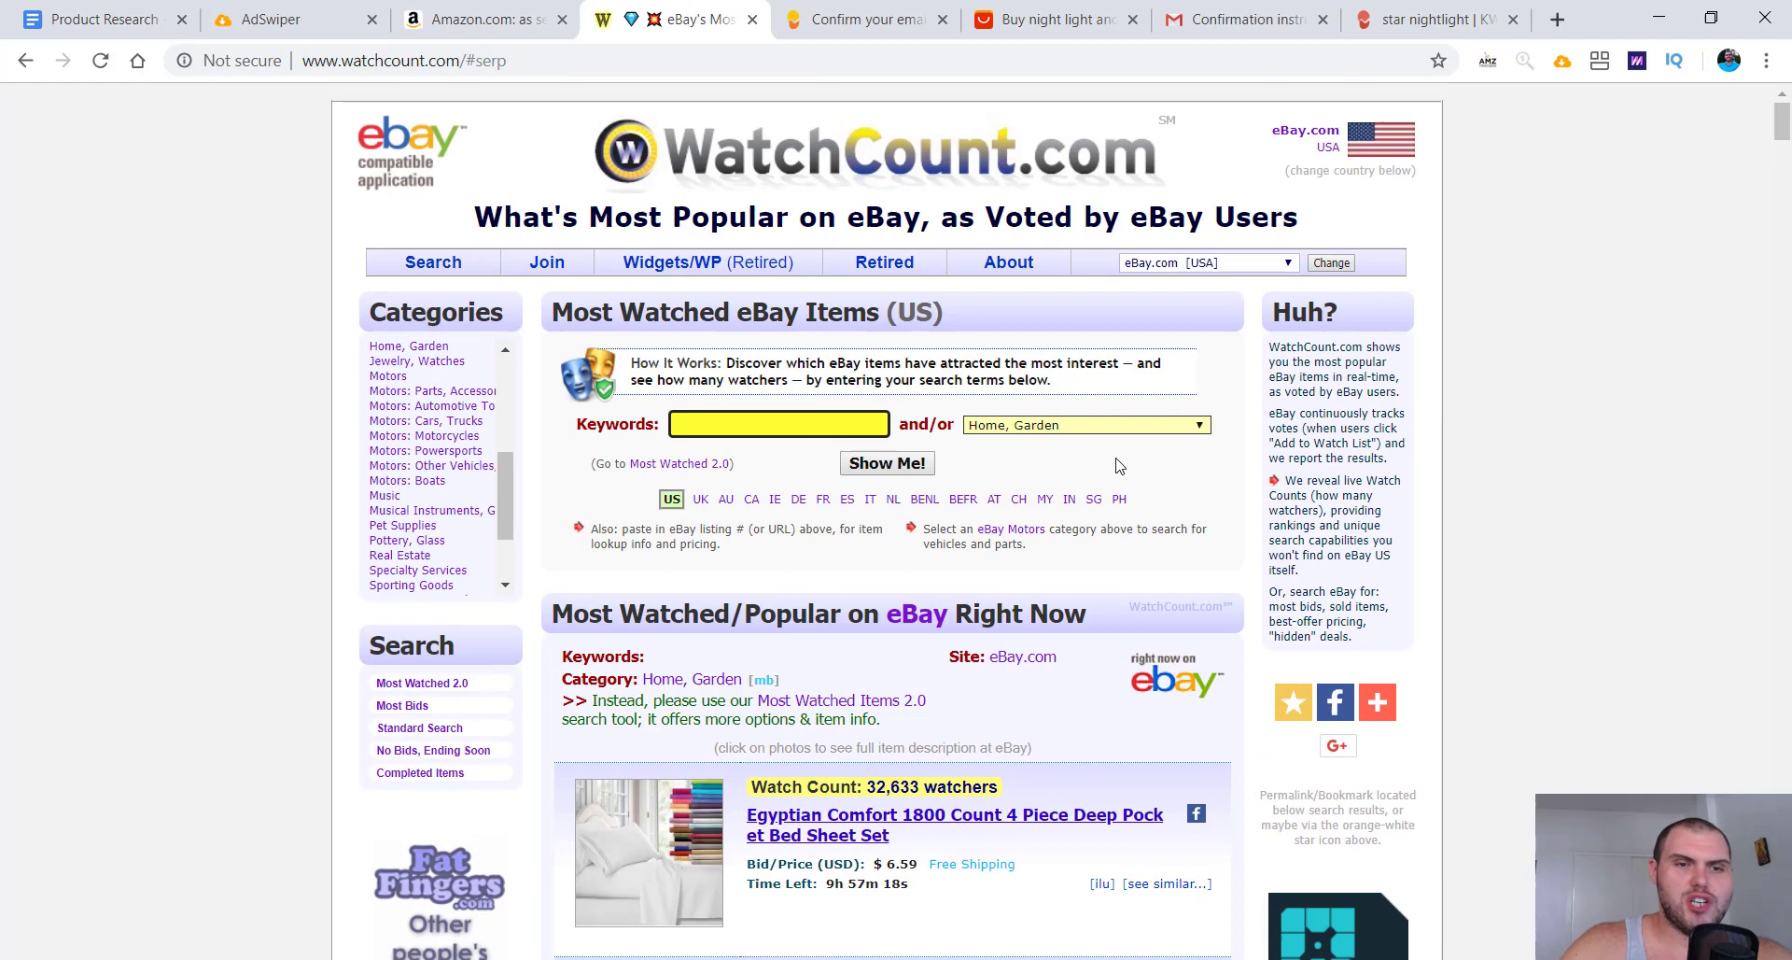
click(1121, 425)
scroll(1080, 654, down, 5)
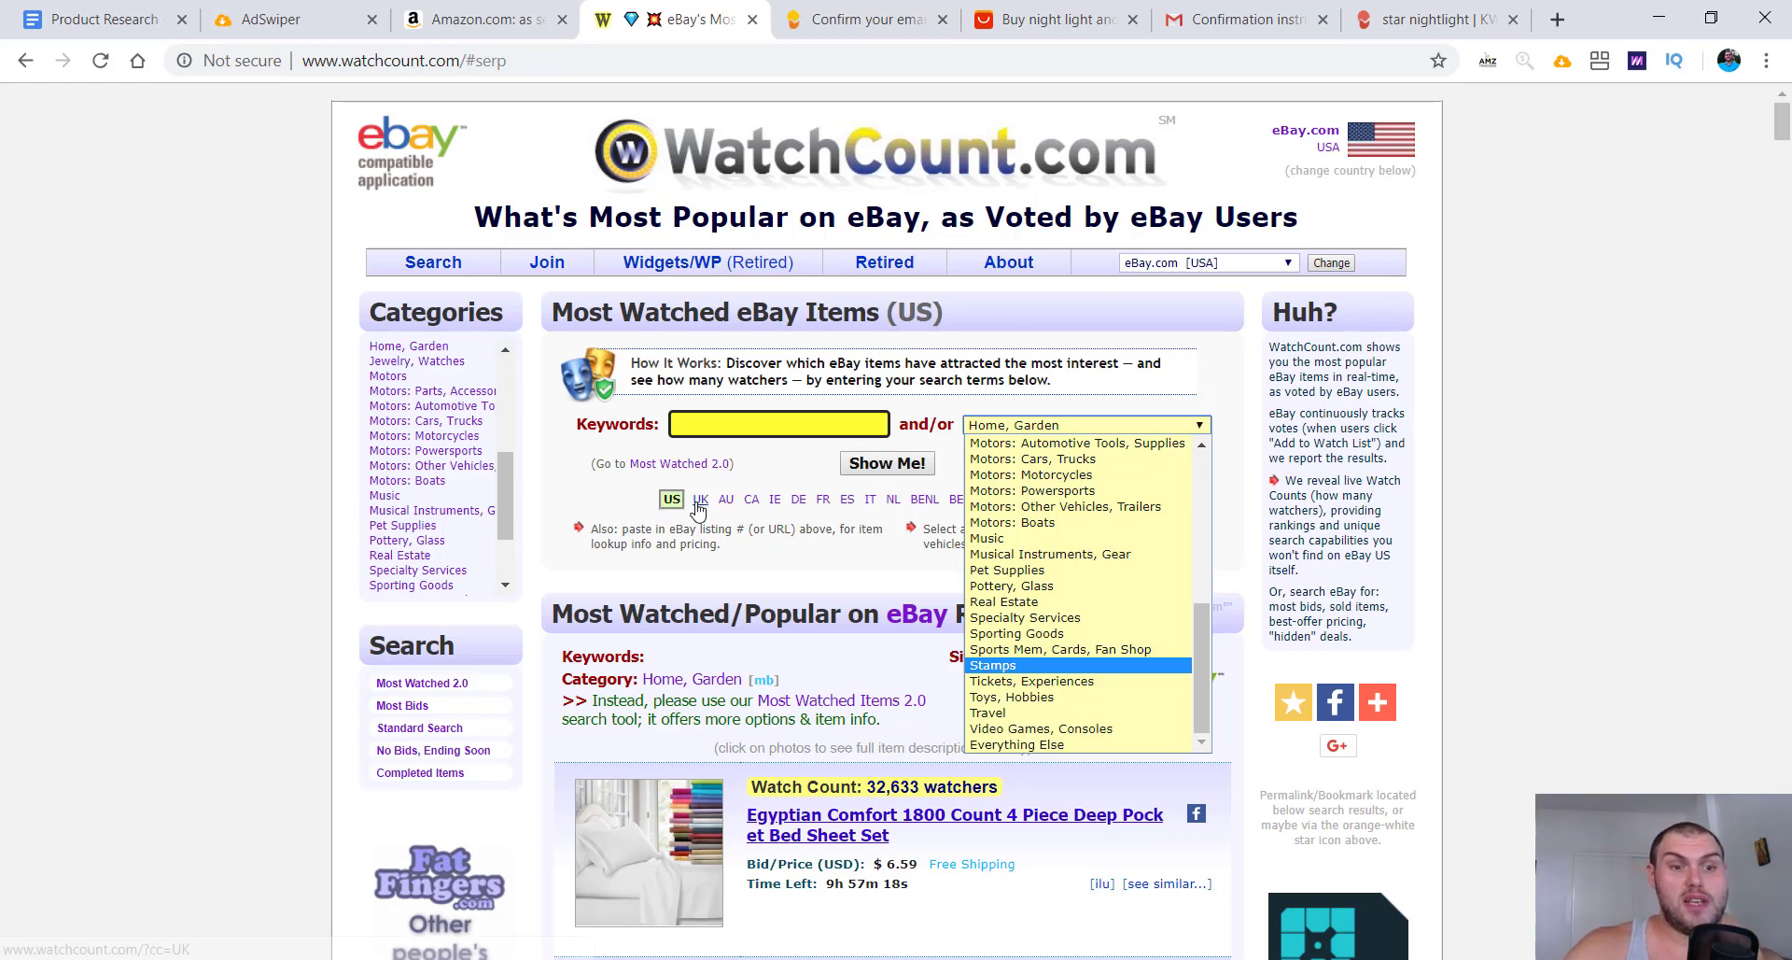
Step: Return to the Product Research doc and select the '&' in the fifth list item
key(ctrl+1)
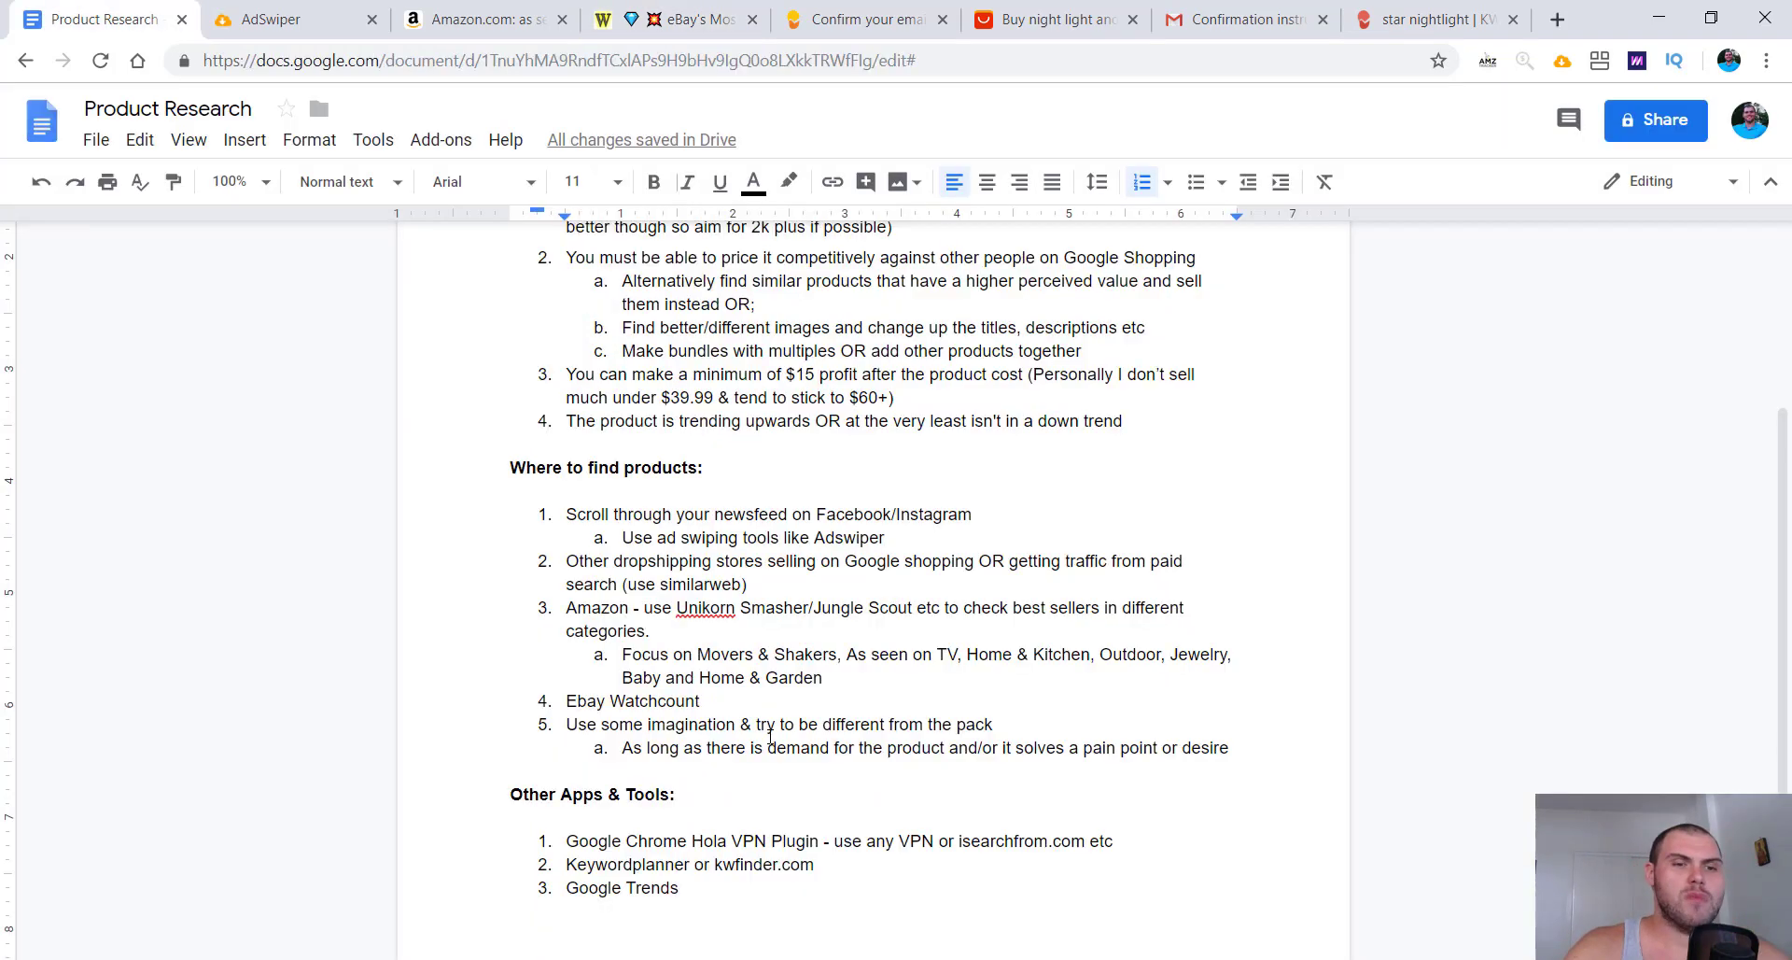
double_click(746, 725)
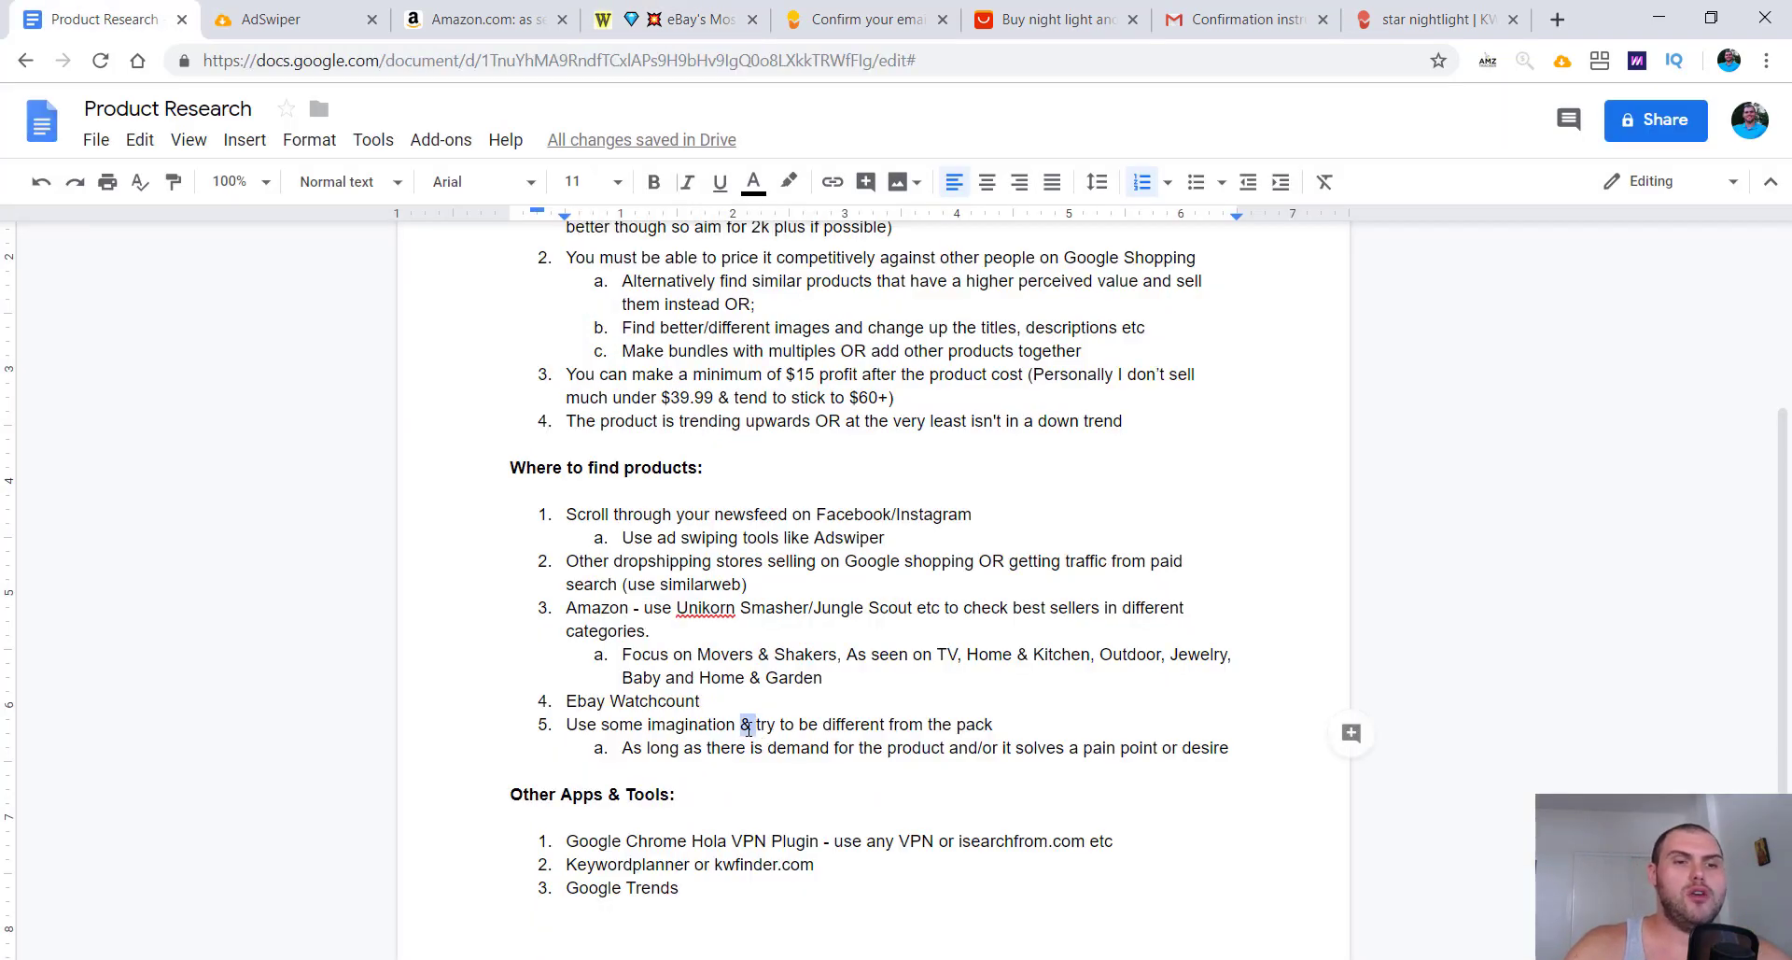